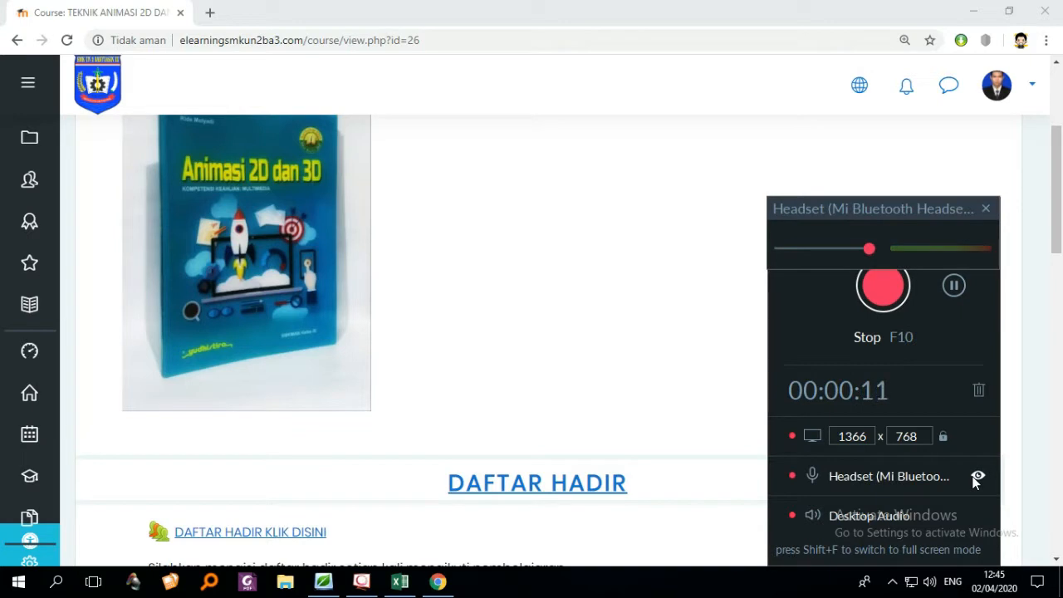
left_click(986, 209)
left_click(964, 212)
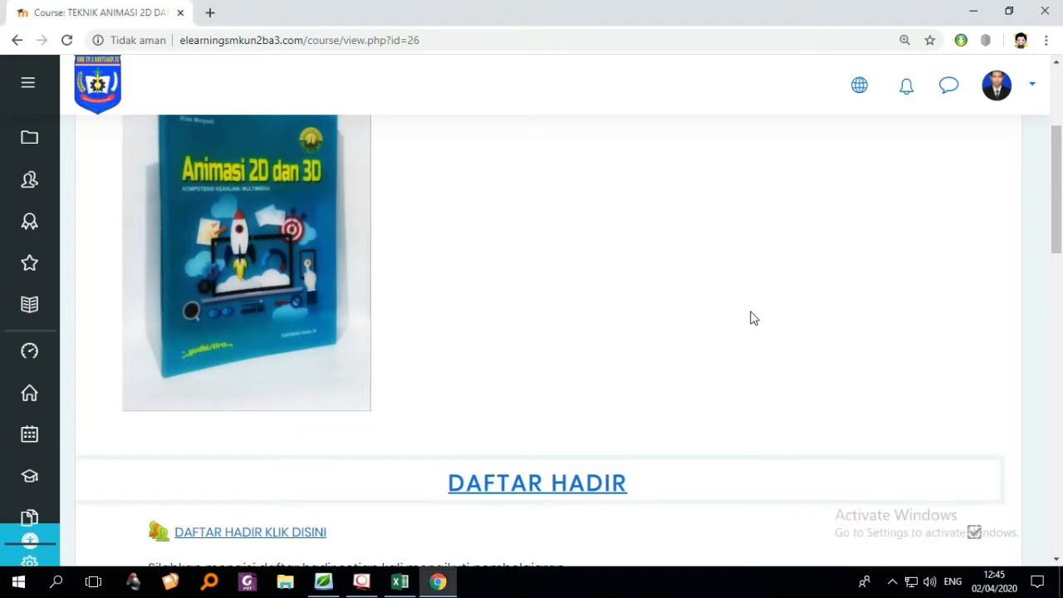
- Review the activities in the DAFTAR HADIR and PTS (PENILAIAN TENGAH SEMESTER) sections of the course page
scroll(753, 316, "down", 2)
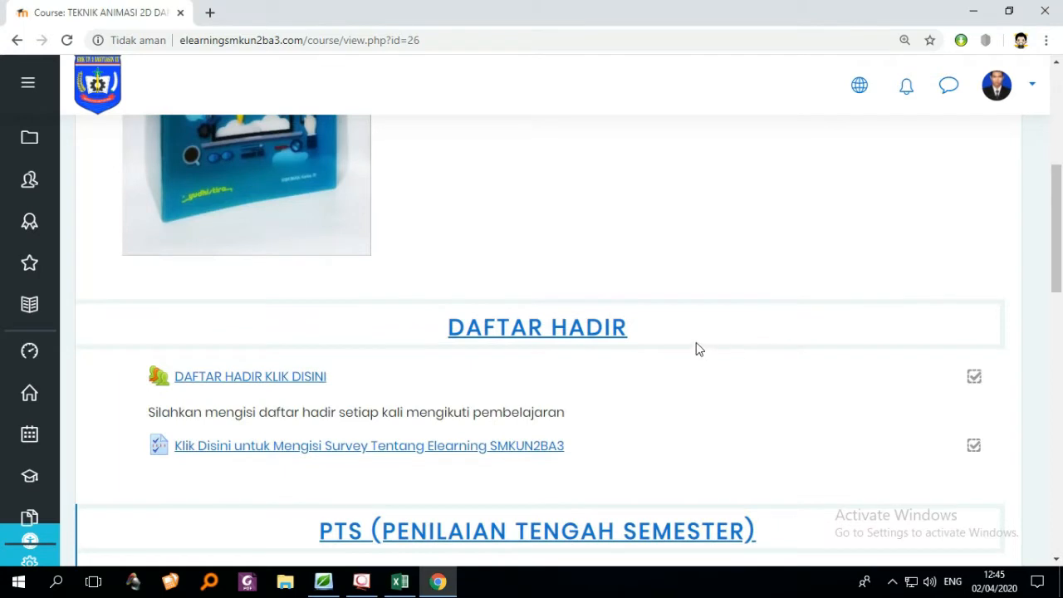
scroll(702, 353, "up", 5)
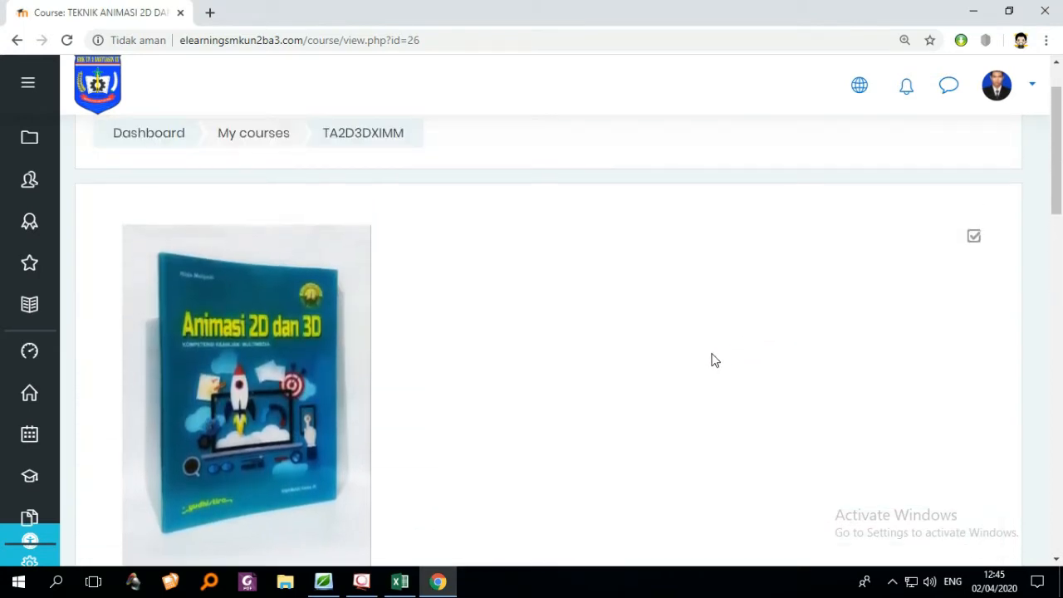
scroll(728, 360, "down", 1)
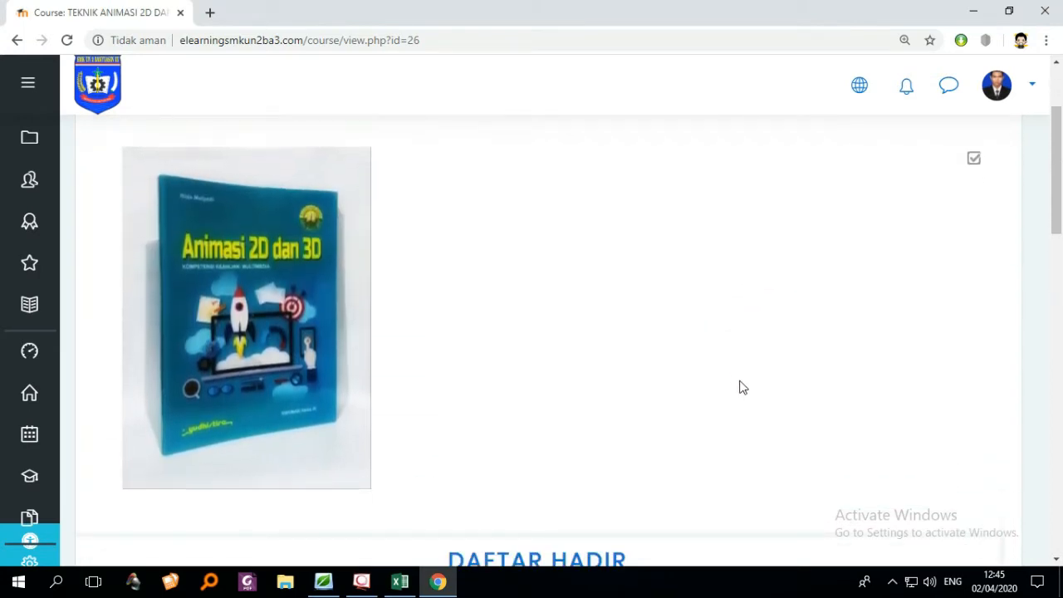
scroll(802, 360, "down", 3)
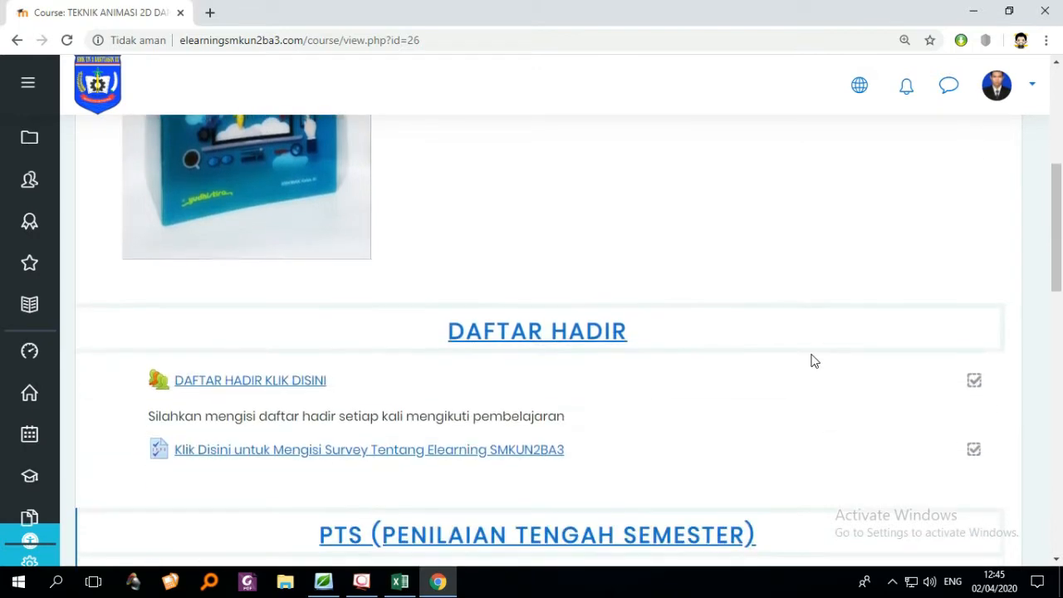
scroll(854, 373, "down", 1)
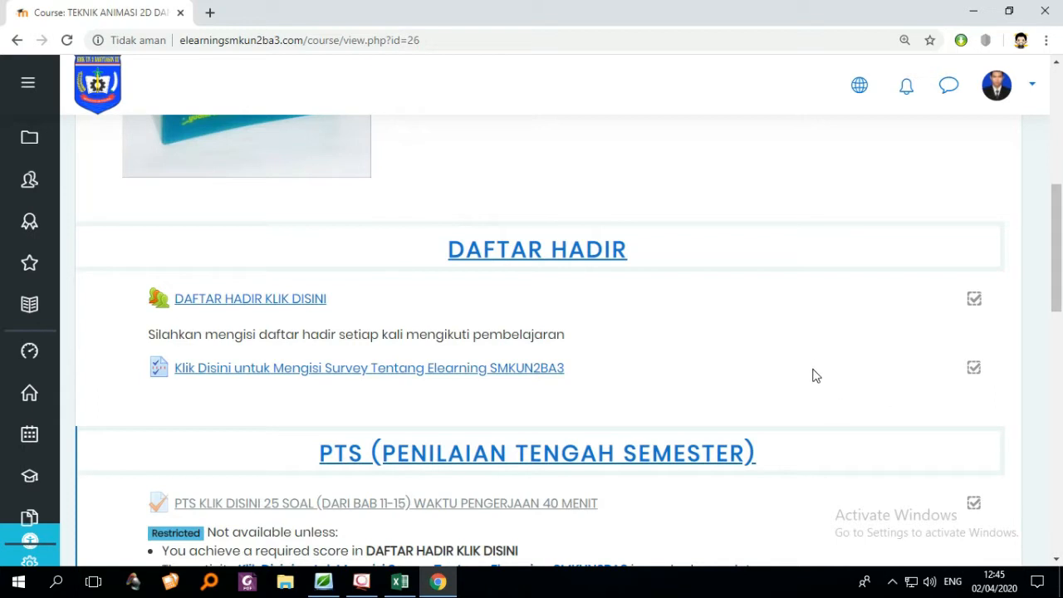
scroll(648, 343, "down", 2)
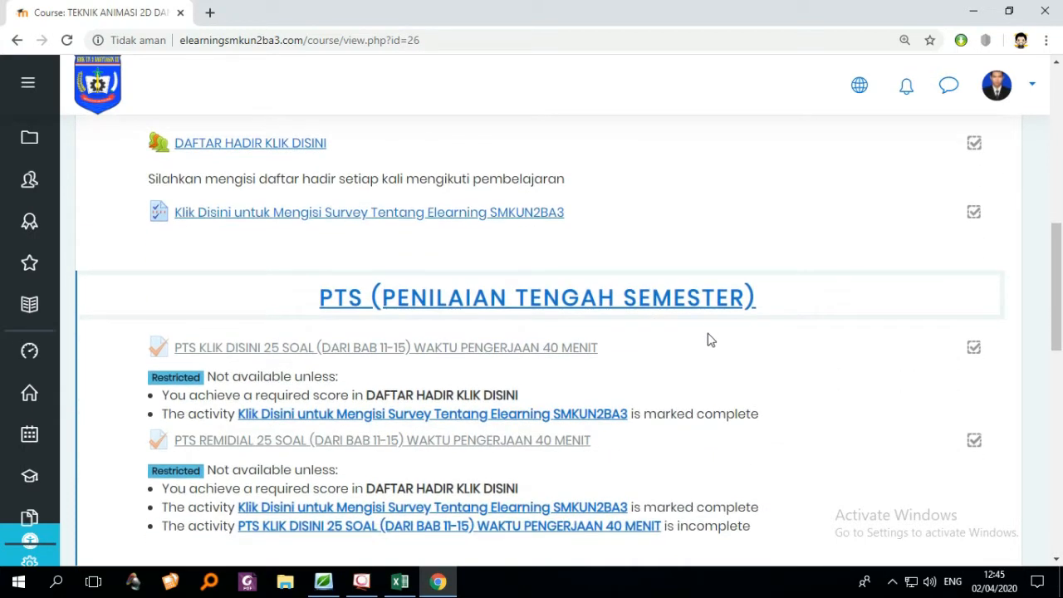
scroll(735, 331, "up", 1)
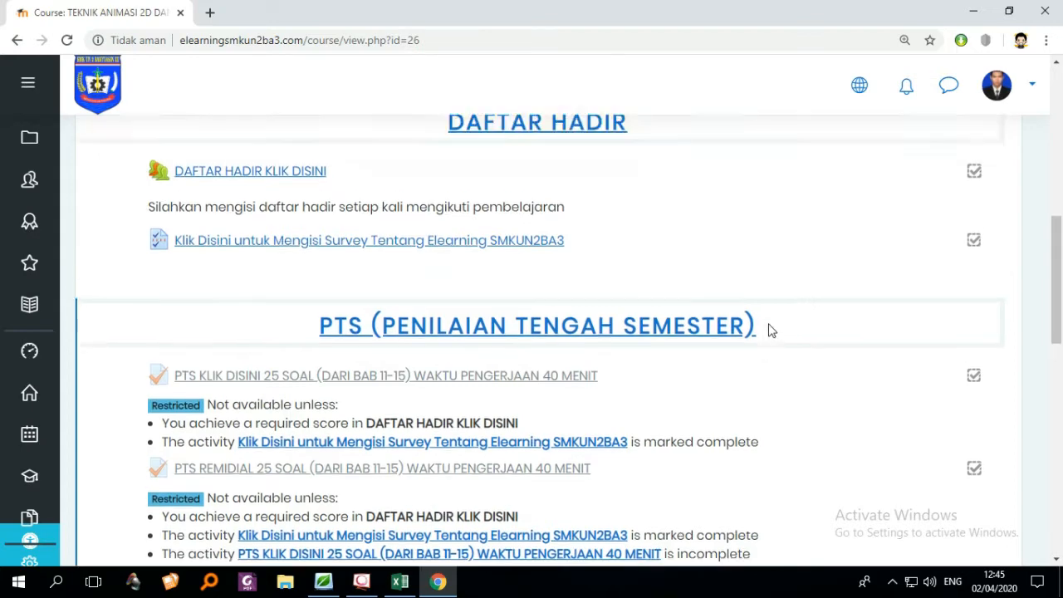
scroll(812, 349, "down", 1)
scroll(814, 351, "up", 1)
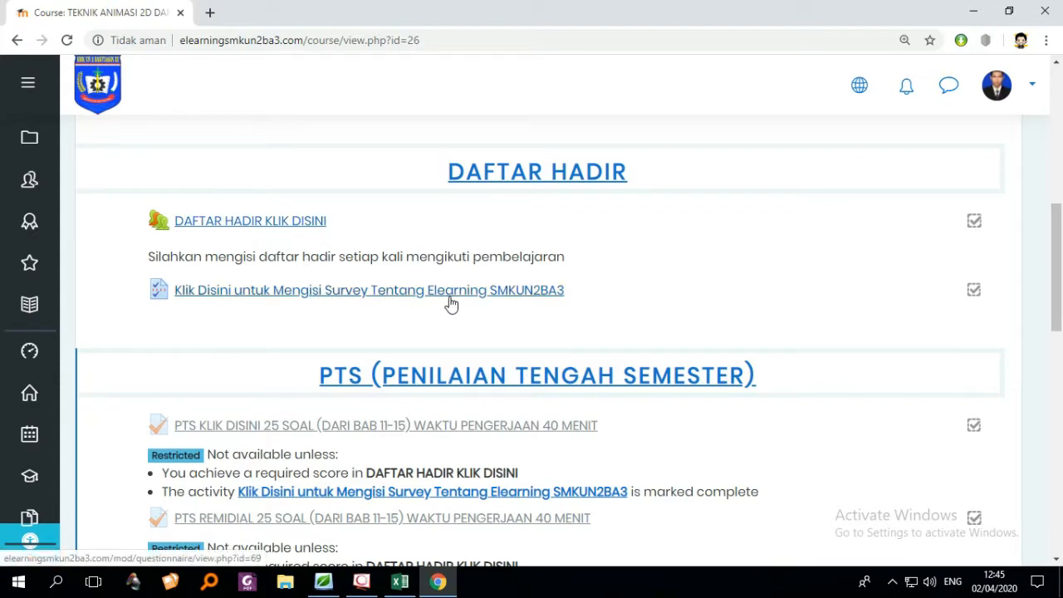
scroll(540, 301, "down", 1)
scroll(507, 289, "up", 1)
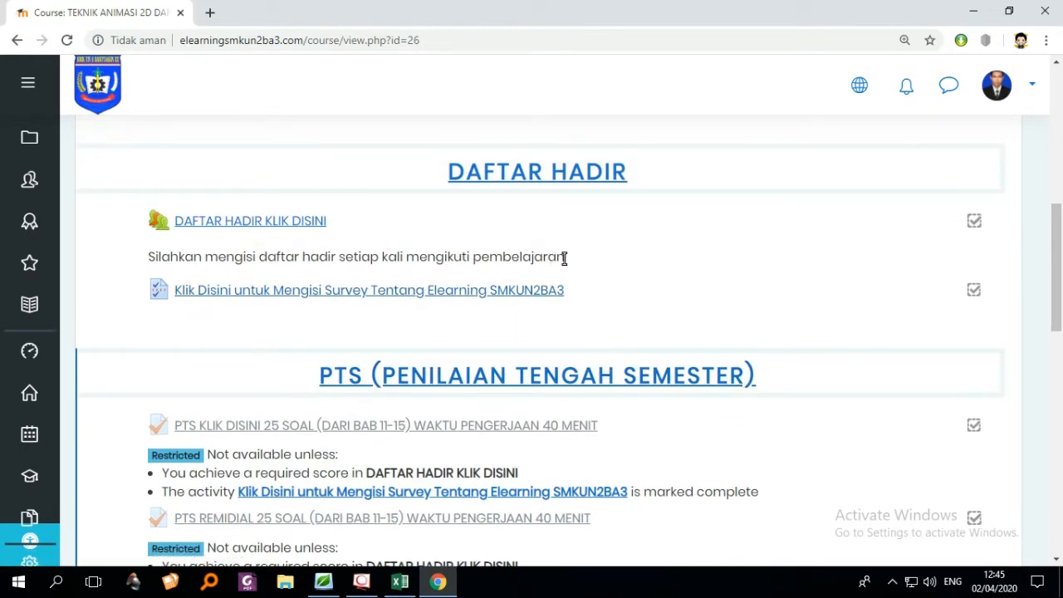
scroll(581, 268, "down", 1)
scroll(584, 324, "up", 1)
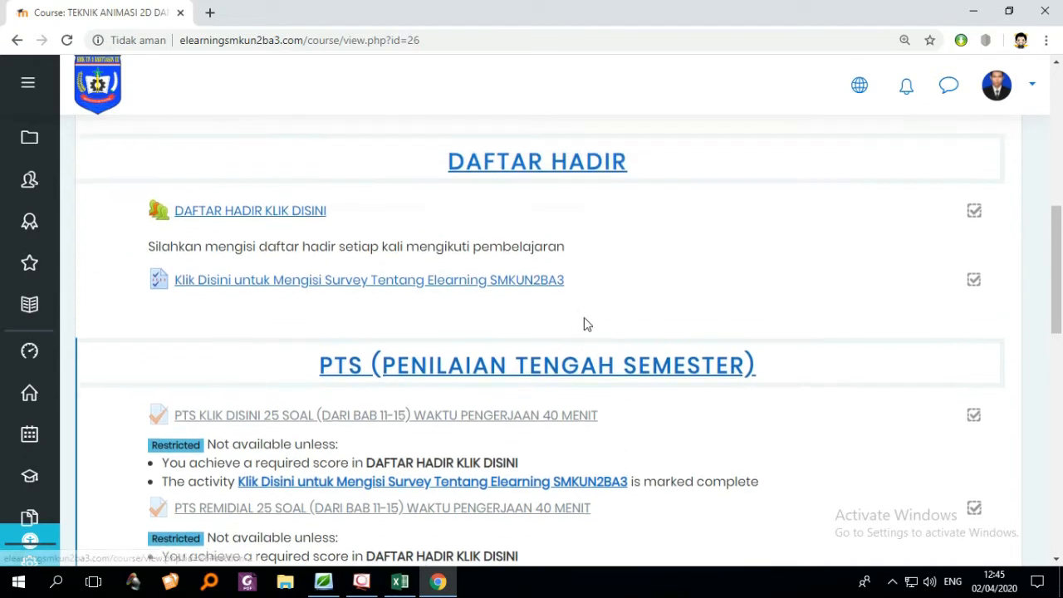
scroll(598, 326, "down", 1)
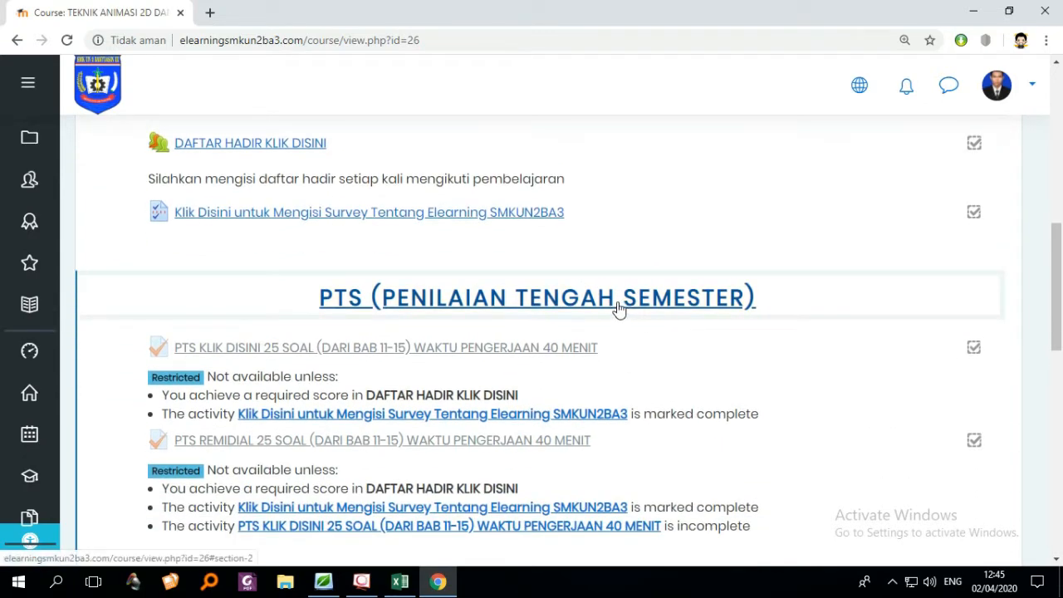
scroll(617, 307, "down", 1)
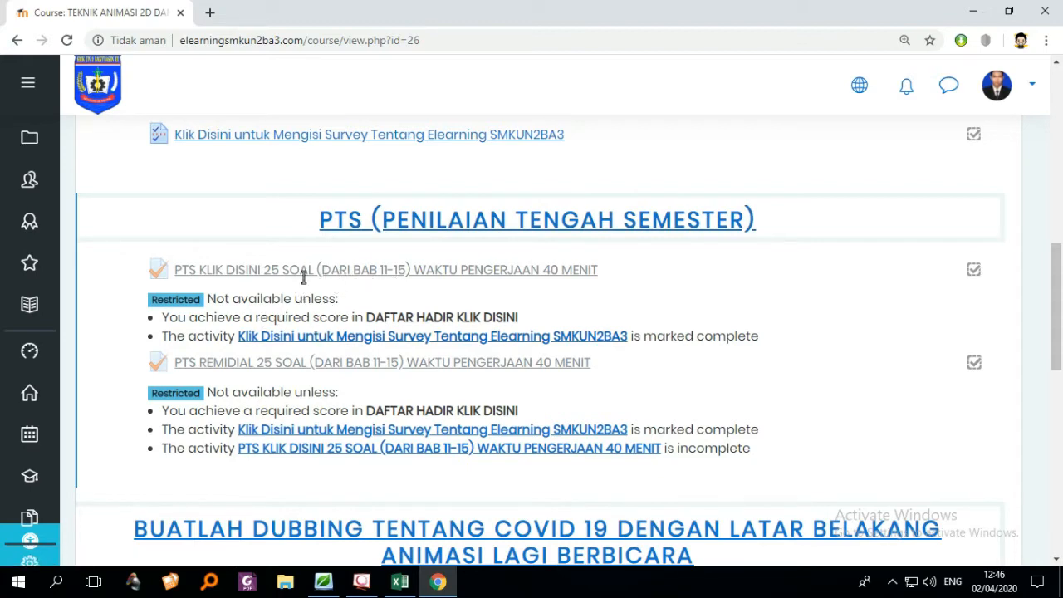
scroll(285, 314, "down", 1)
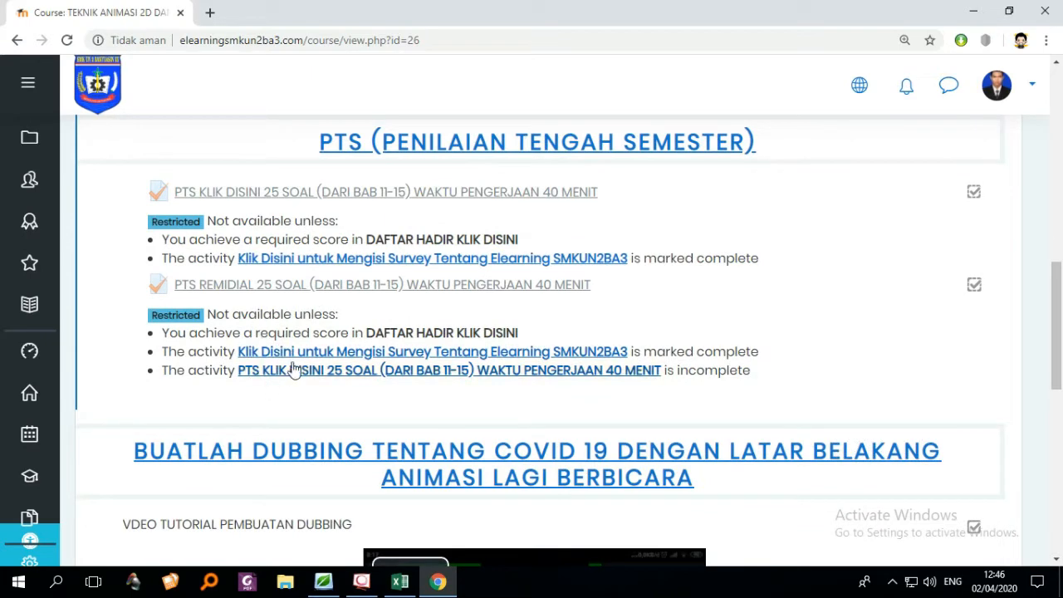
- Review the Covid 19 dubbing section, including its tutorial video and the MP4 video upload activity
scroll(773, 349, "down", 2)
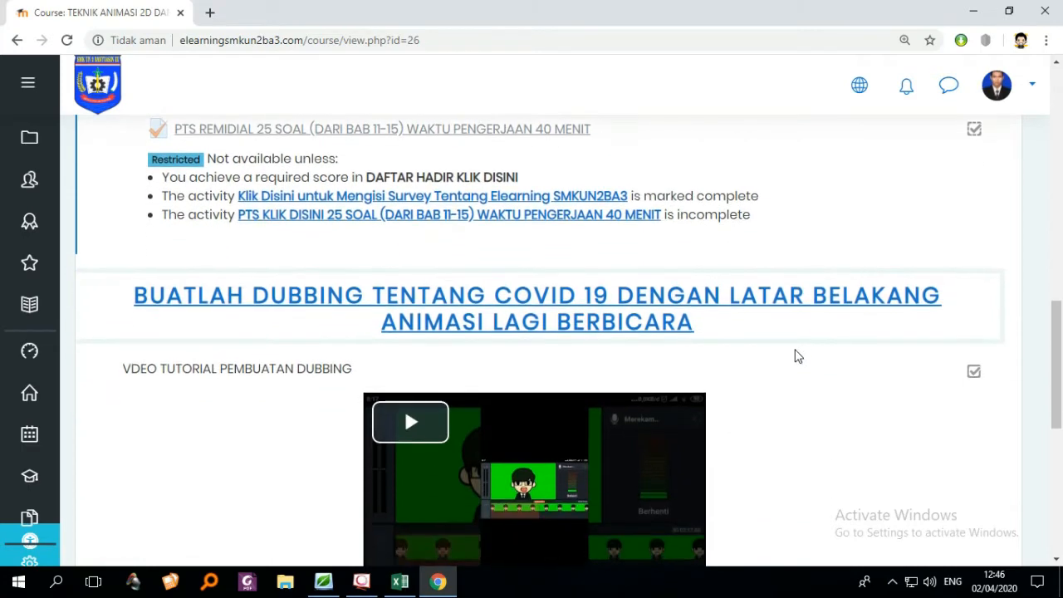
scroll(643, 356, "down", 2)
scroll(615, 349, "up", 1)
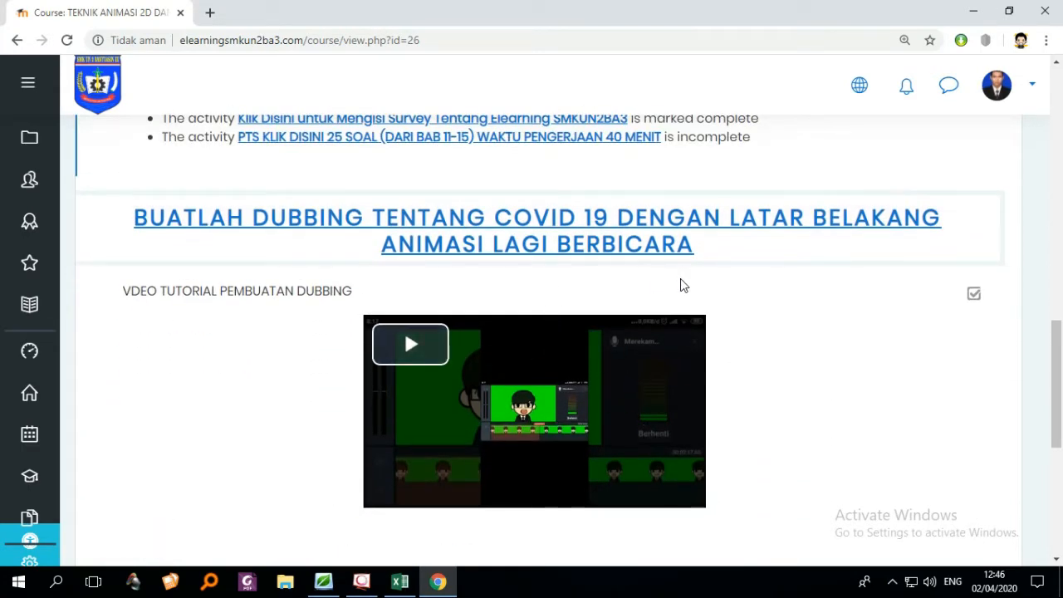
scroll(683, 288, "down", 1)
scroll(689, 299, "down", 2)
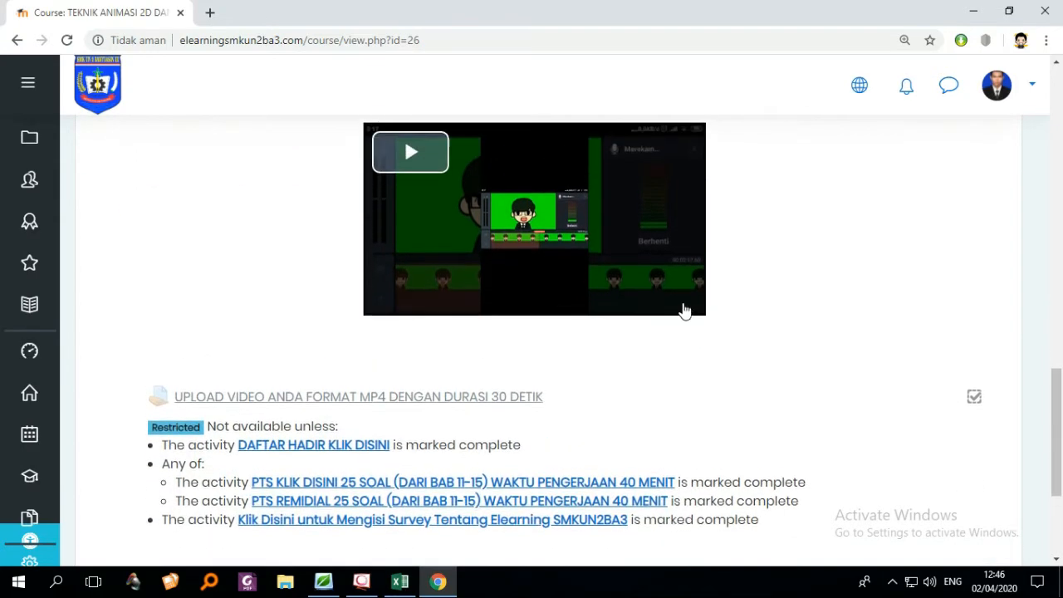
scroll(685, 312, "up", 2)
scroll(631, 310, "down", 3)
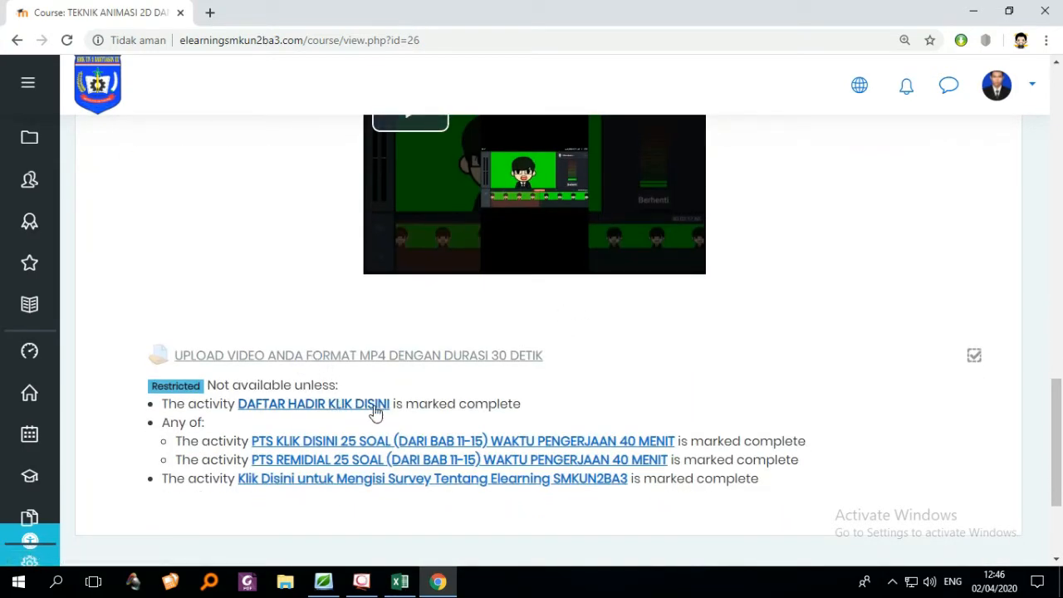
scroll(505, 411, "up", 3)
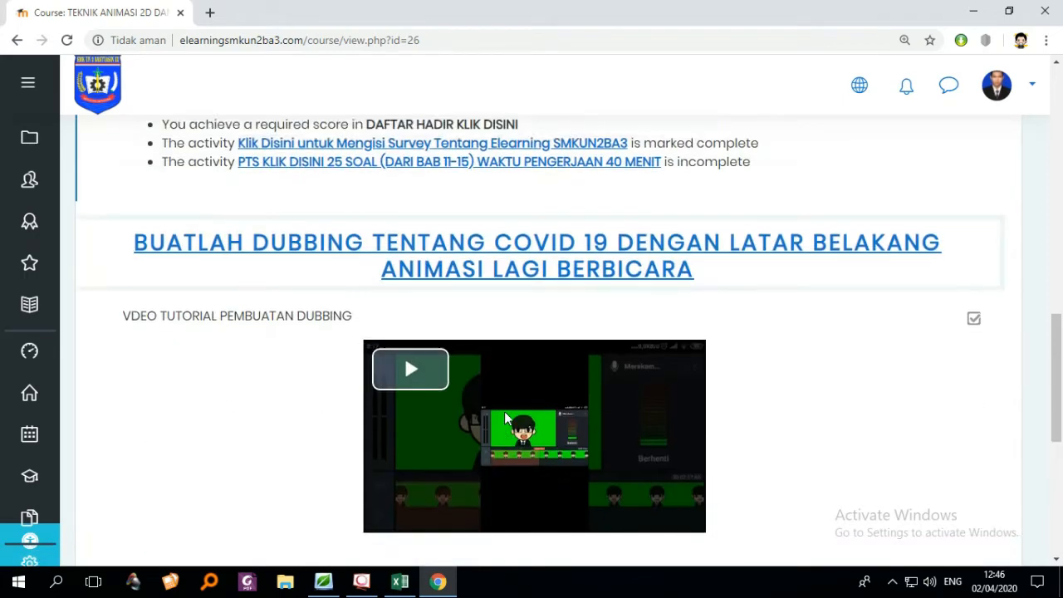
- Examine the attendance and survey activities and the access restrictions on the PTS quiz and the PTS remedial quiz
scroll(506, 418, "up", 7)
scroll(447, 405, "down", 2)
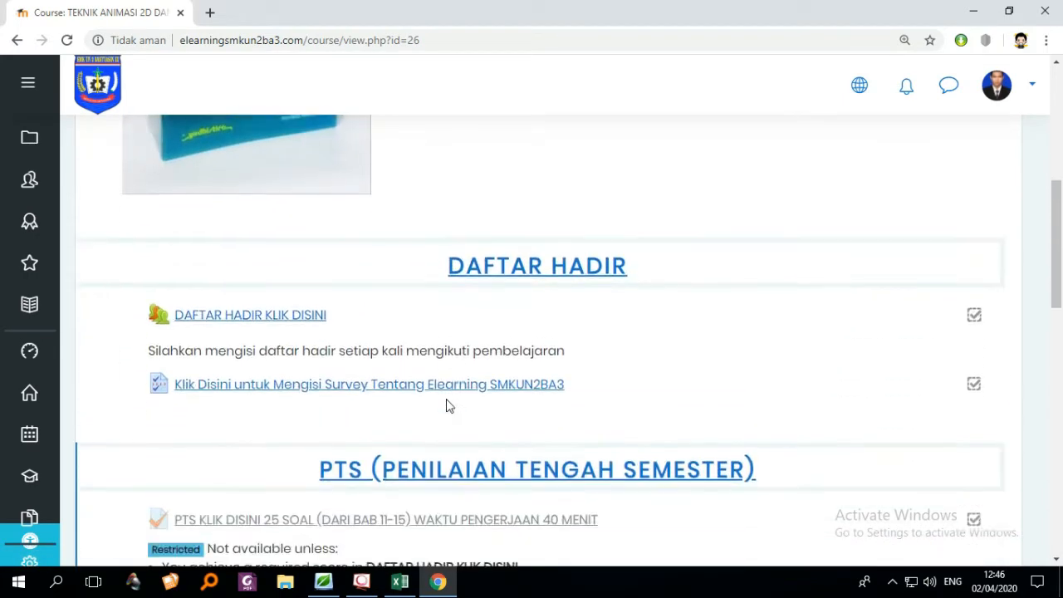
scroll(465, 387, "down", 1)
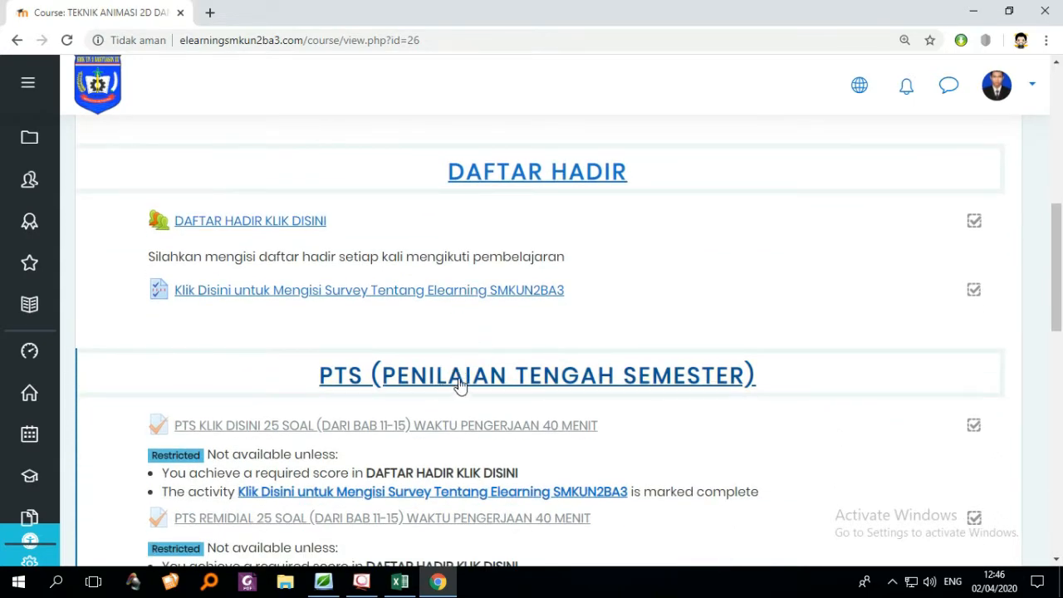
scroll(458, 397, "down", 1)
scroll(459, 402, "up", 1)
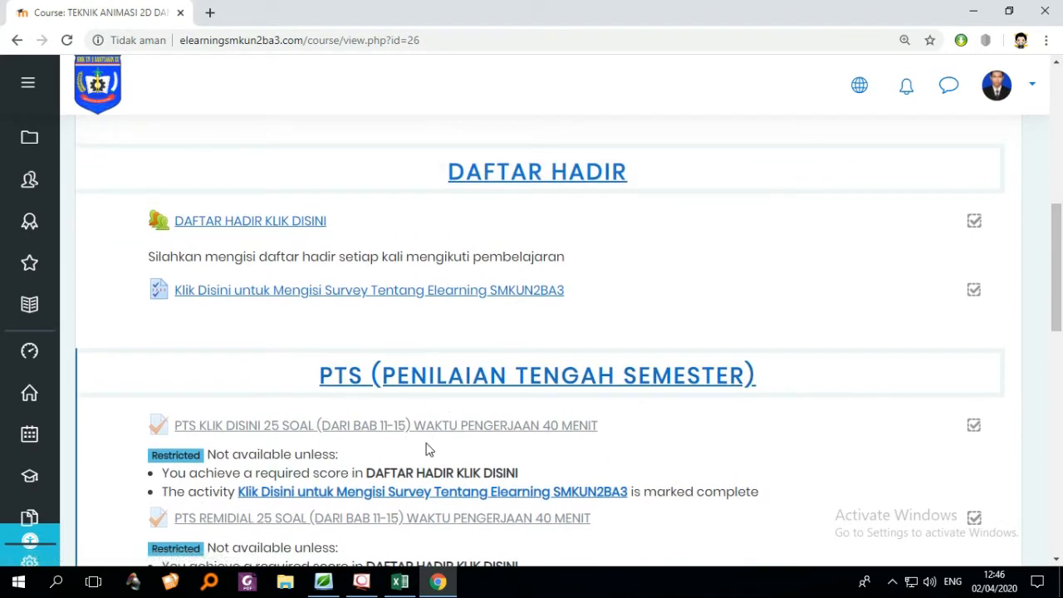
scroll(431, 393, "down", 1)
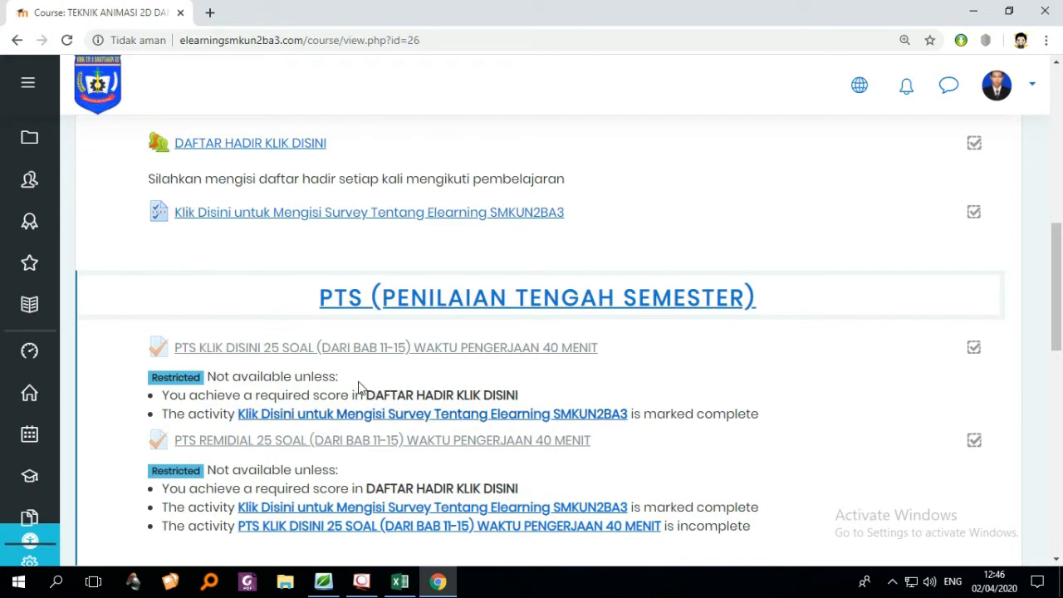
scroll(476, 397, "up", 1)
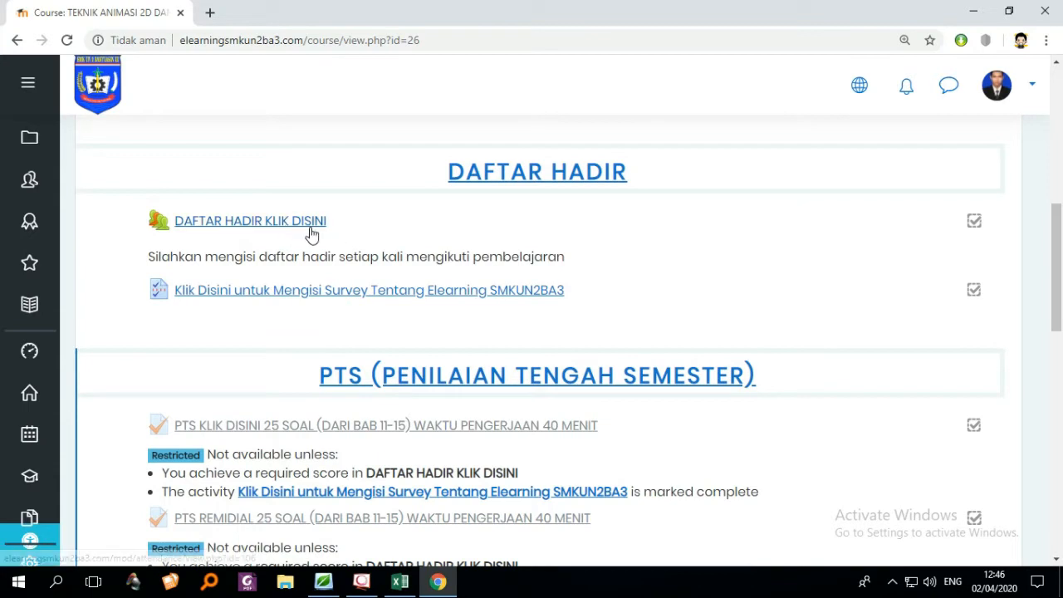
scroll(469, 248, "down", 1)
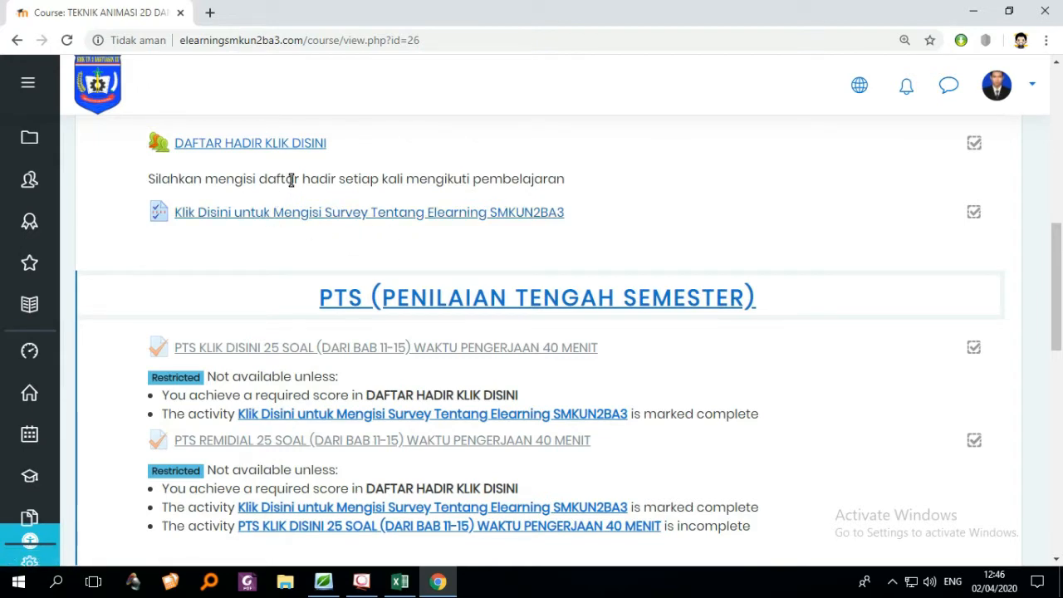
scroll(304, 244, "up", 1)
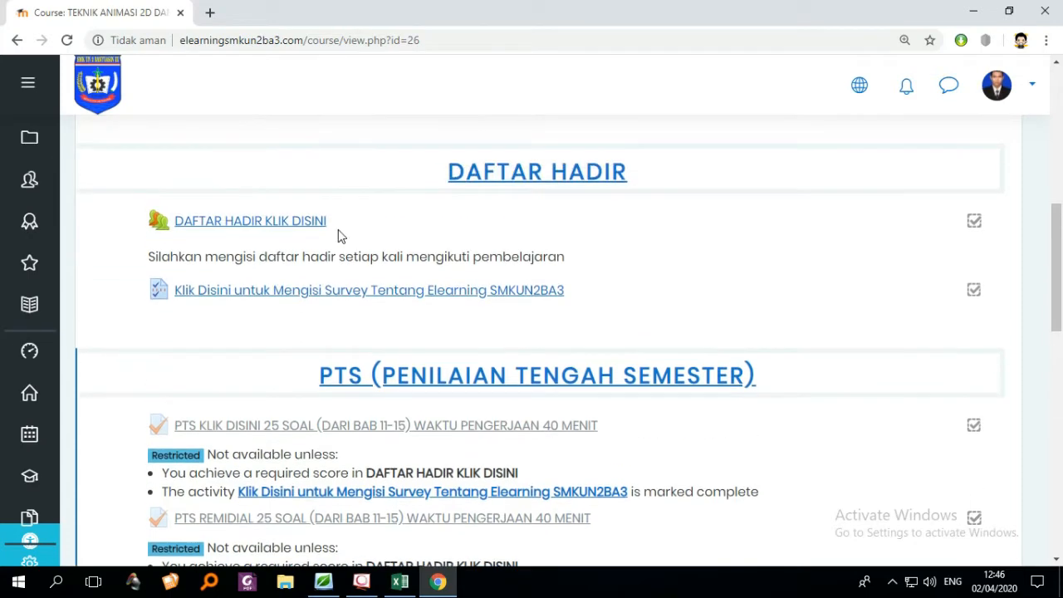
scroll(347, 235, "down", 1)
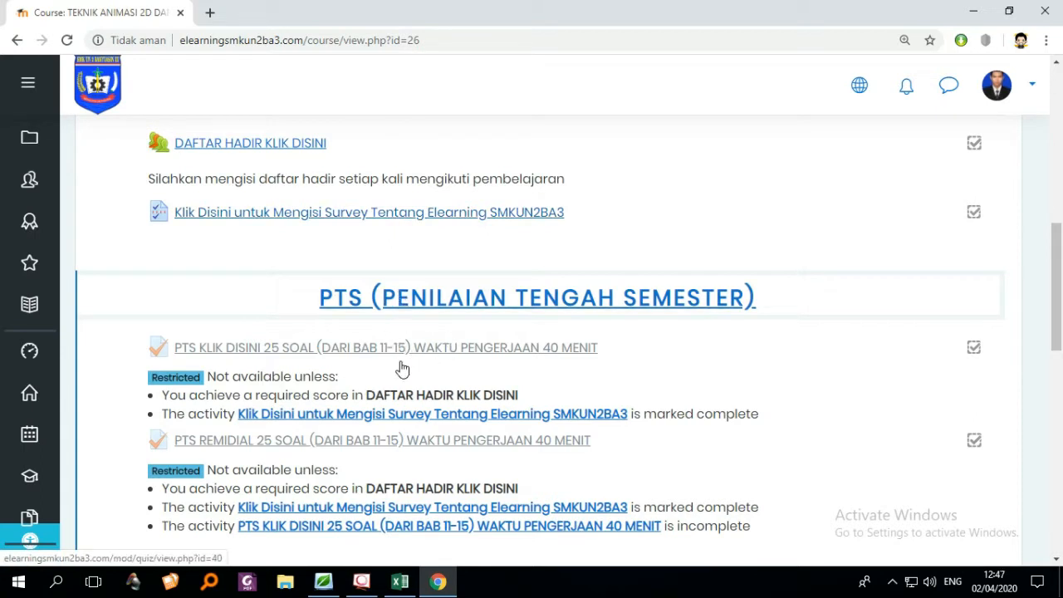
scroll(404, 364, "down", 1)
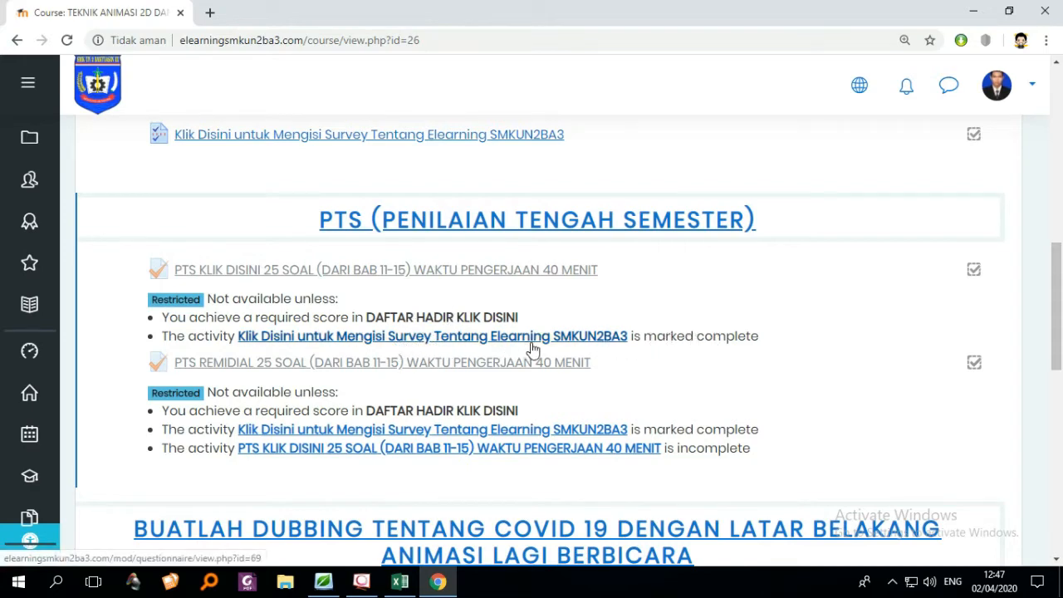
scroll(533, 350, "down", 1)
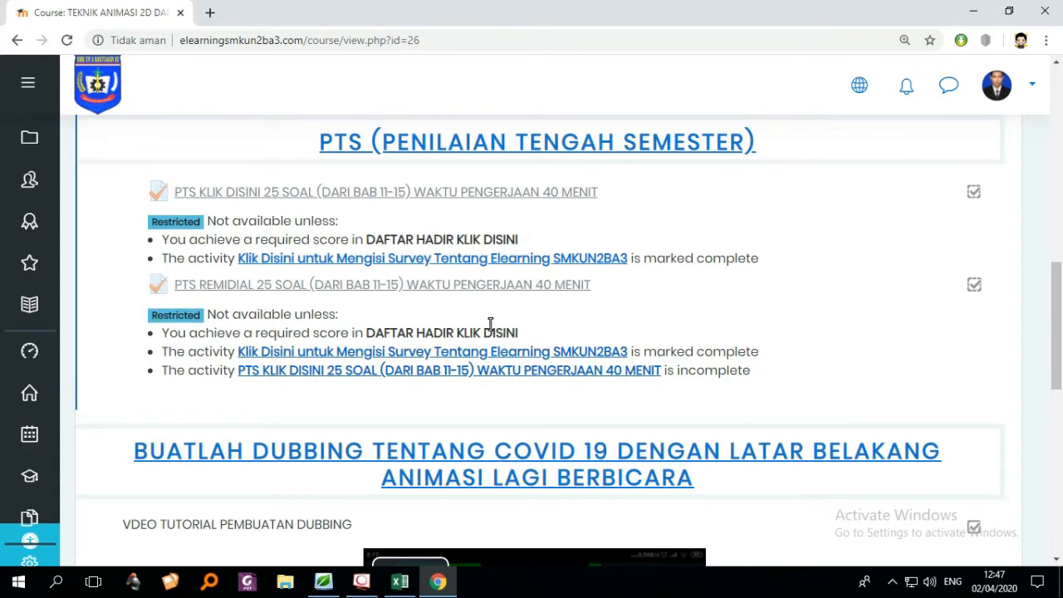
- Examine the access conditions of the activity for uploading the 30-second MP4 video
scroll(490, 323, "down", 5)
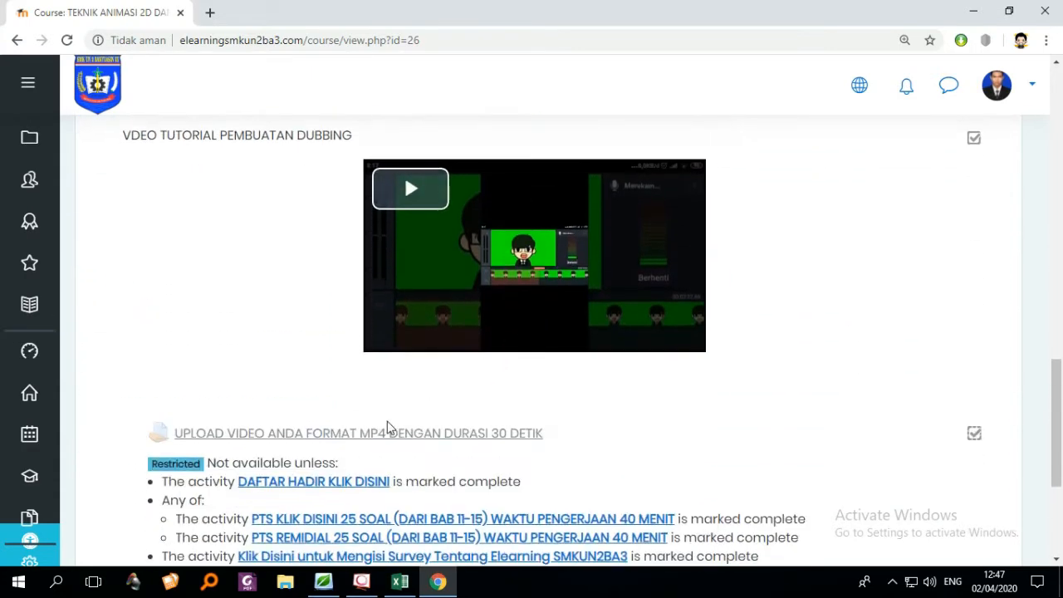
scroll(374, 399, "down", 2)
scroll(349, 349, "up", 1)
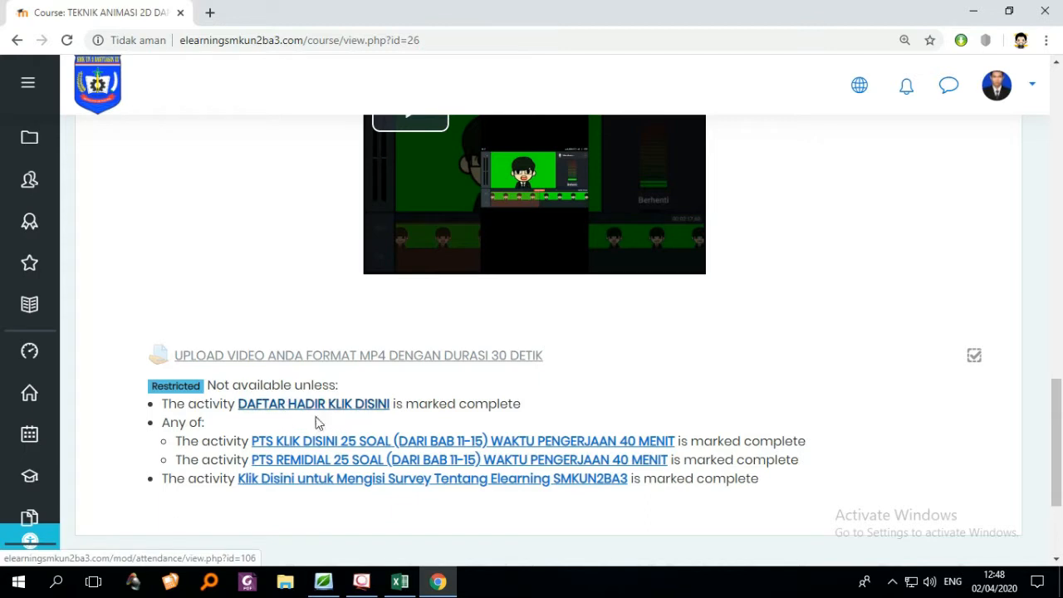
scroll(355, 407, "down", 1)
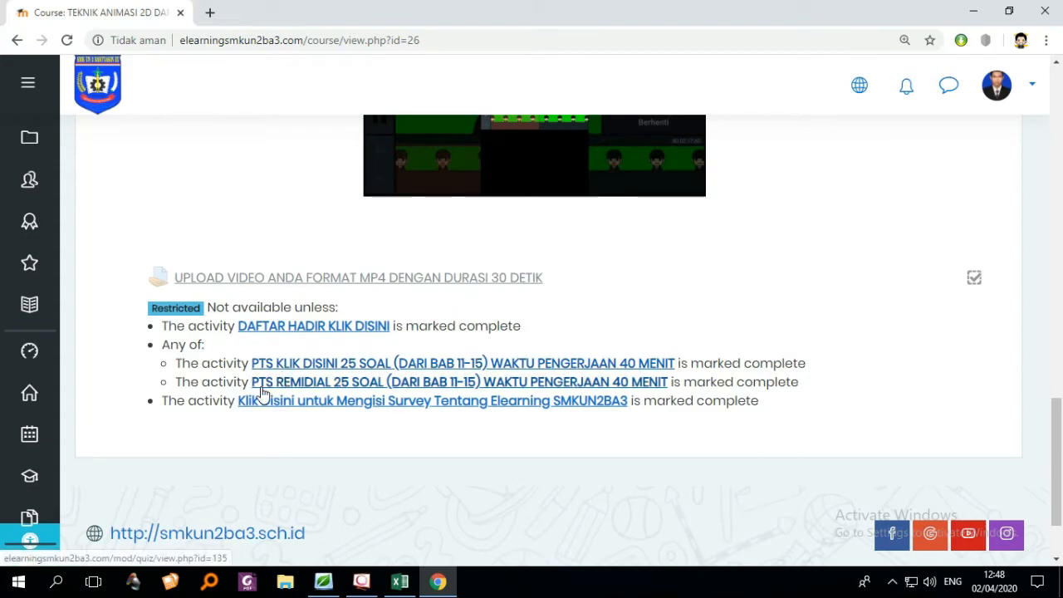
scroll(378, 399, "up", 3)
scroll(431, 403, "down", 5)
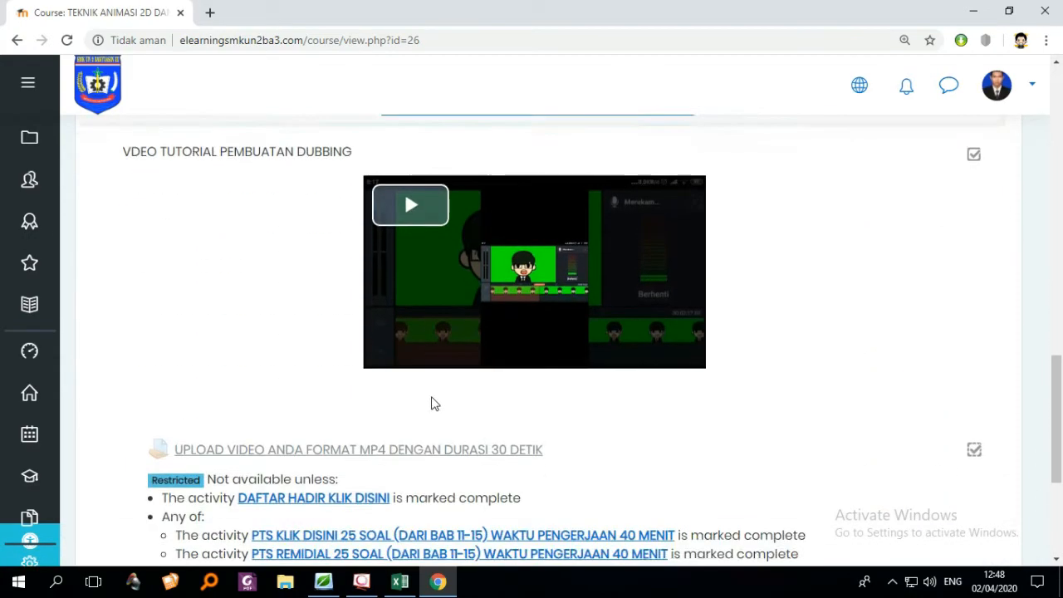
- Return to the DAFTAR HADIR section with the attendance and survey activities
scroll(419, 390, "up", 5)
scroll(440, 403, "up", 5)
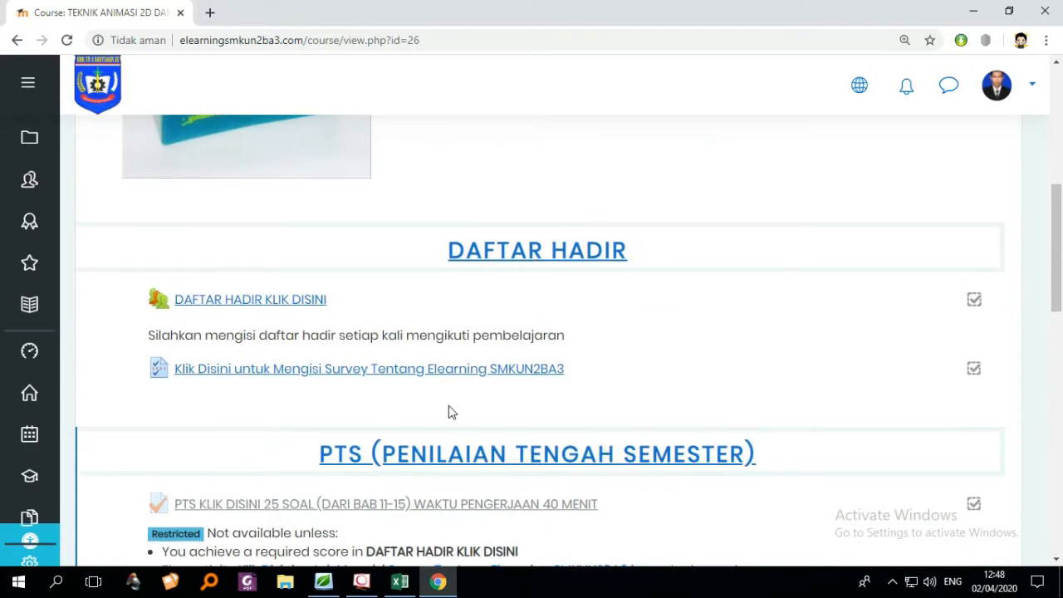
scroll(448, 410, "up", 5)
scroll(471, 411, "down", 3)
scroll(482, 417, "down", 2)
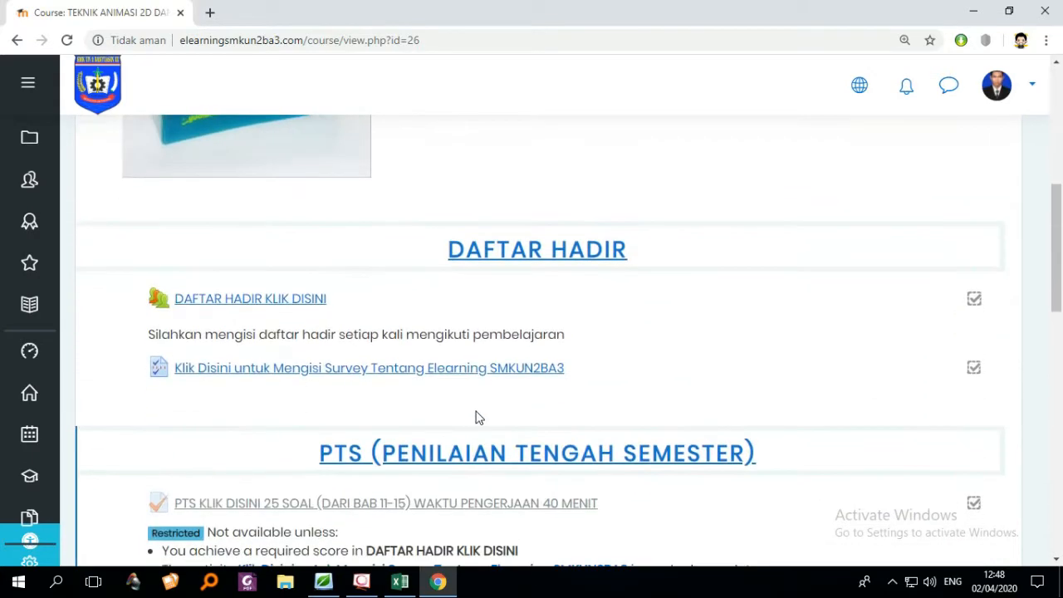
- Open the DAFTAR HADIR KLIK DISINI attendance activity and look over its list of sessions
scroll(402, 386, "up", 1)
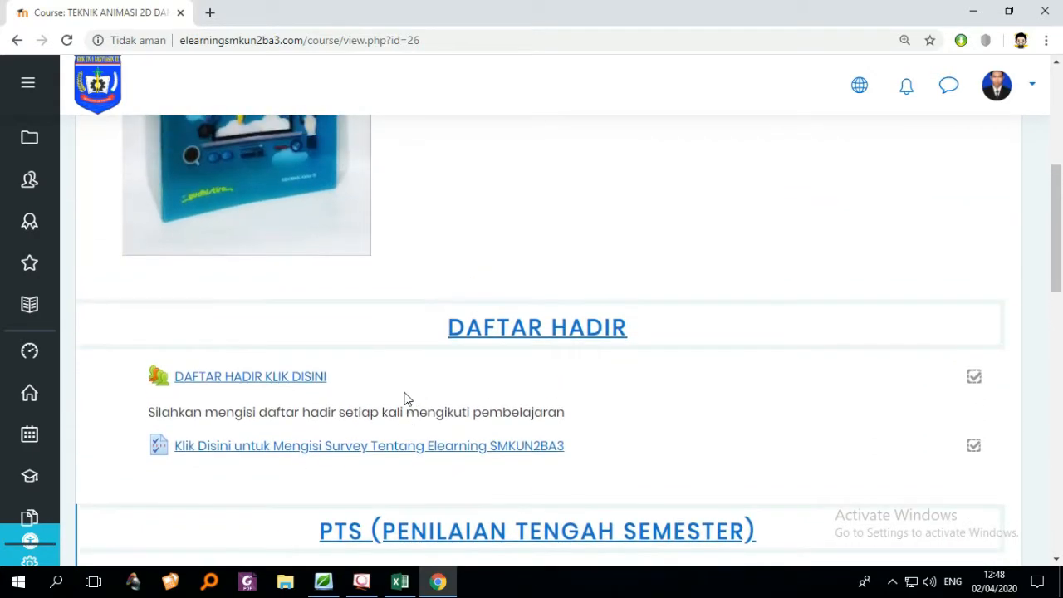
left_click(310, 387)
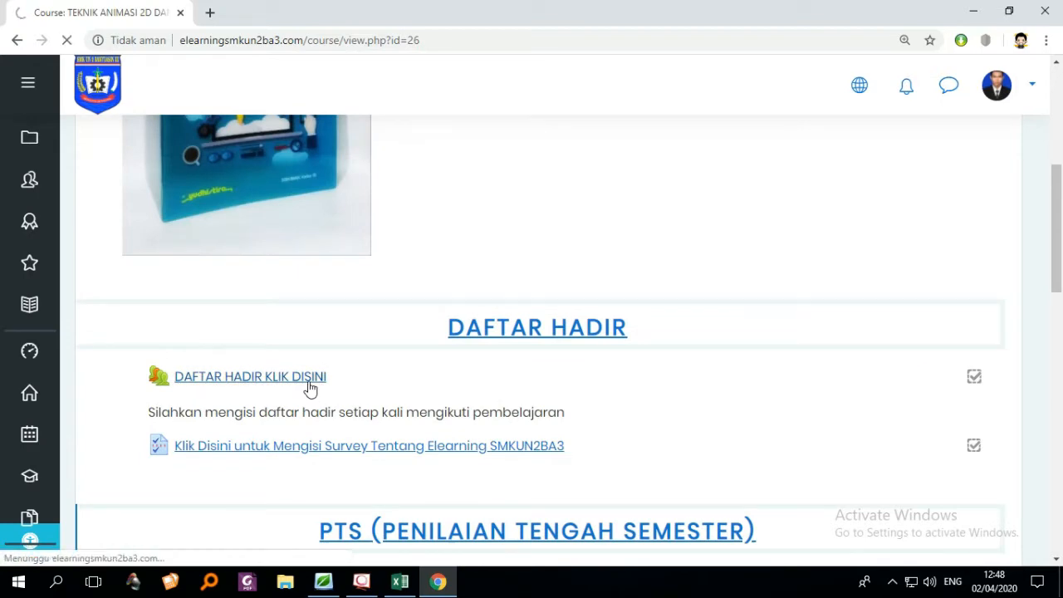
scroll(420, 404, "down", 3)
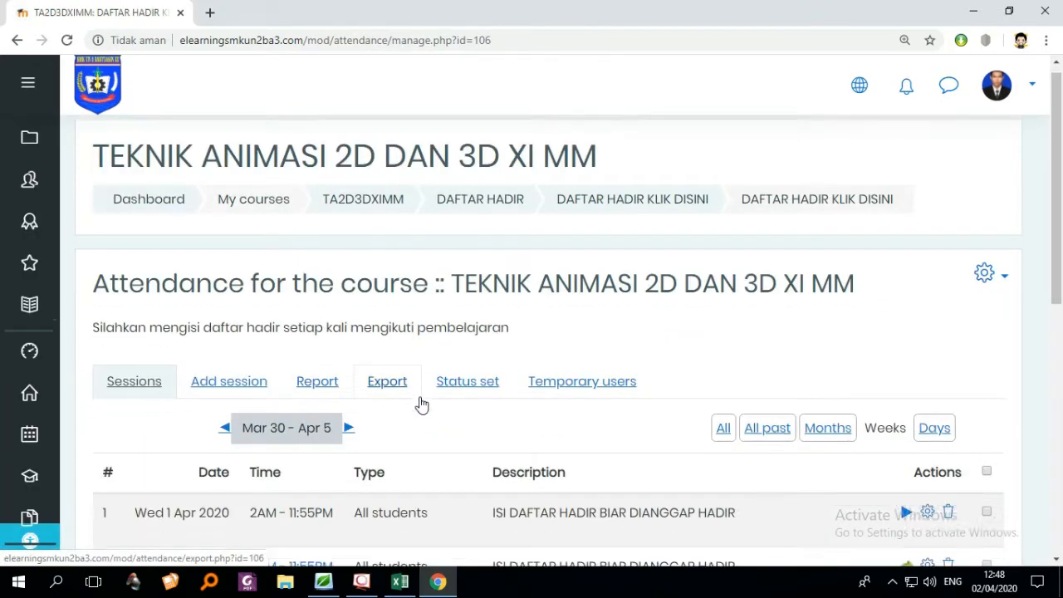
scroll(449, 403, "up", 1)
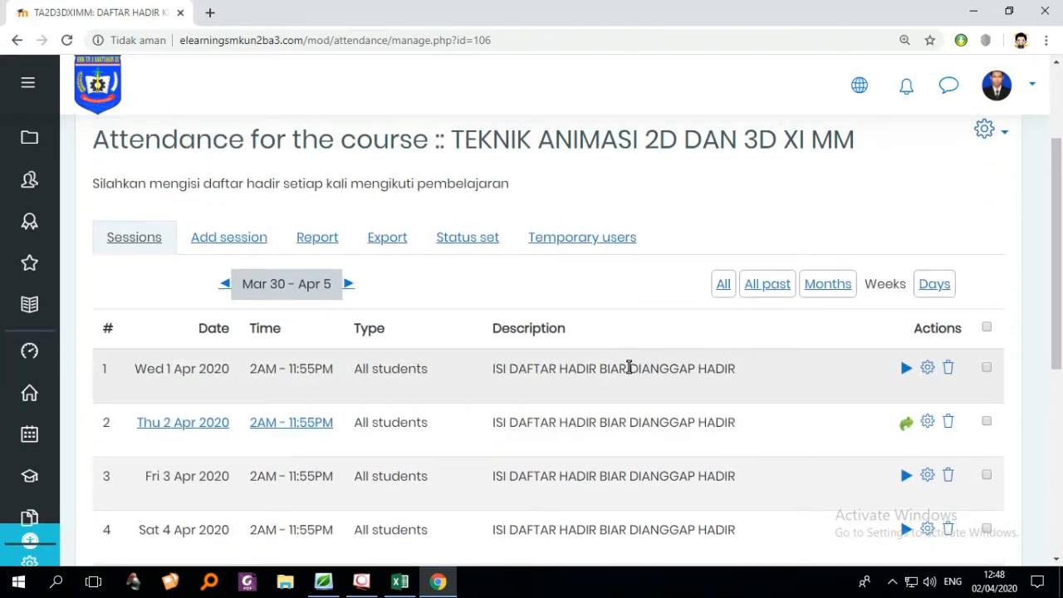
- Open the settings of the Wed 1 Apr 2020 attendance session and review its date, time and description
left_click(906, 368)
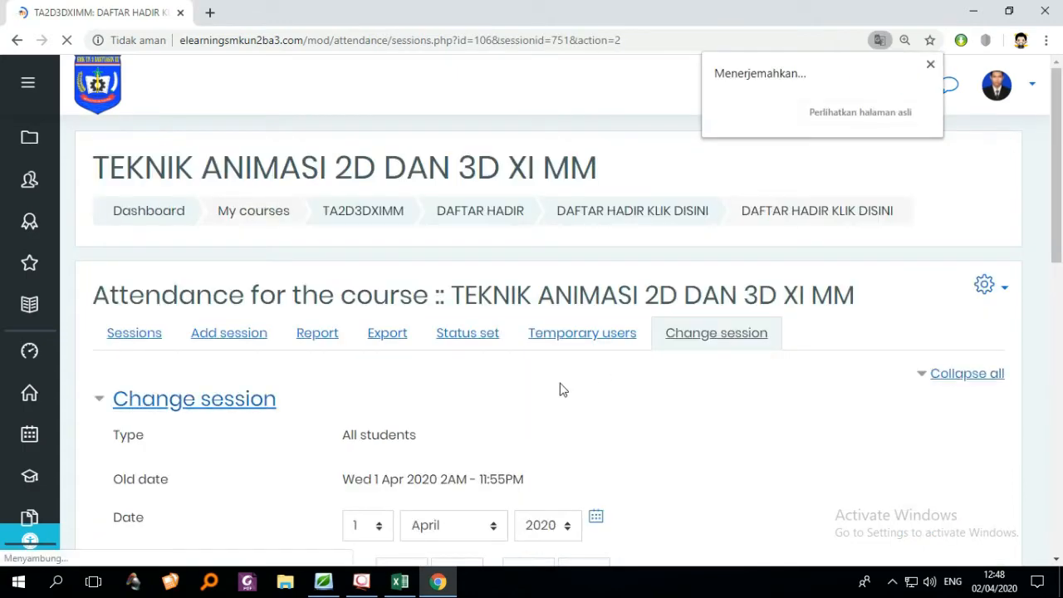
scroll(611, 388, "down", 1)
scroll(614, 388, "down", 1)
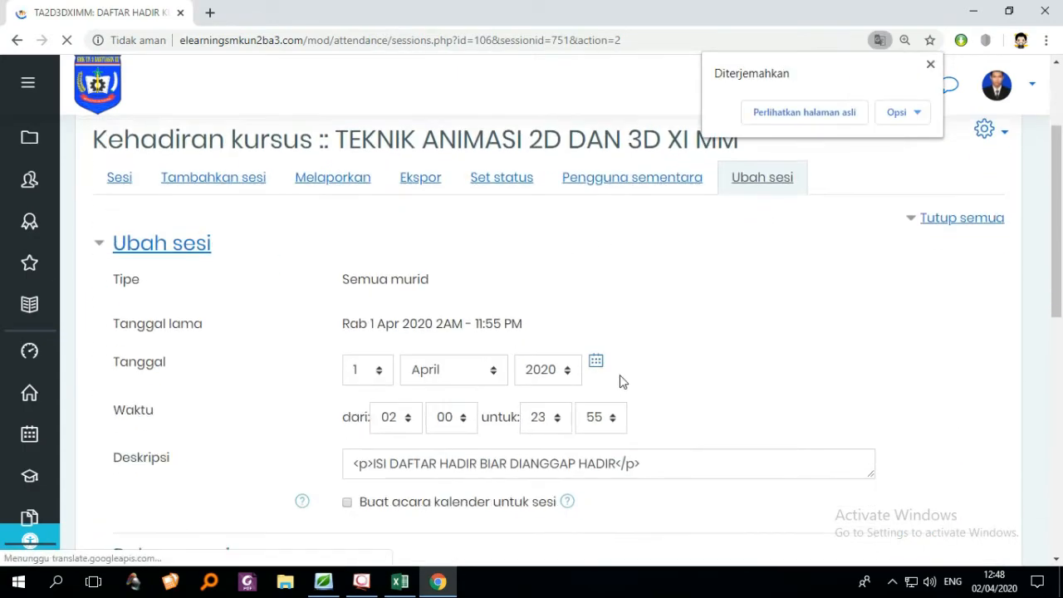
scroll(415, 353, "down", 2)
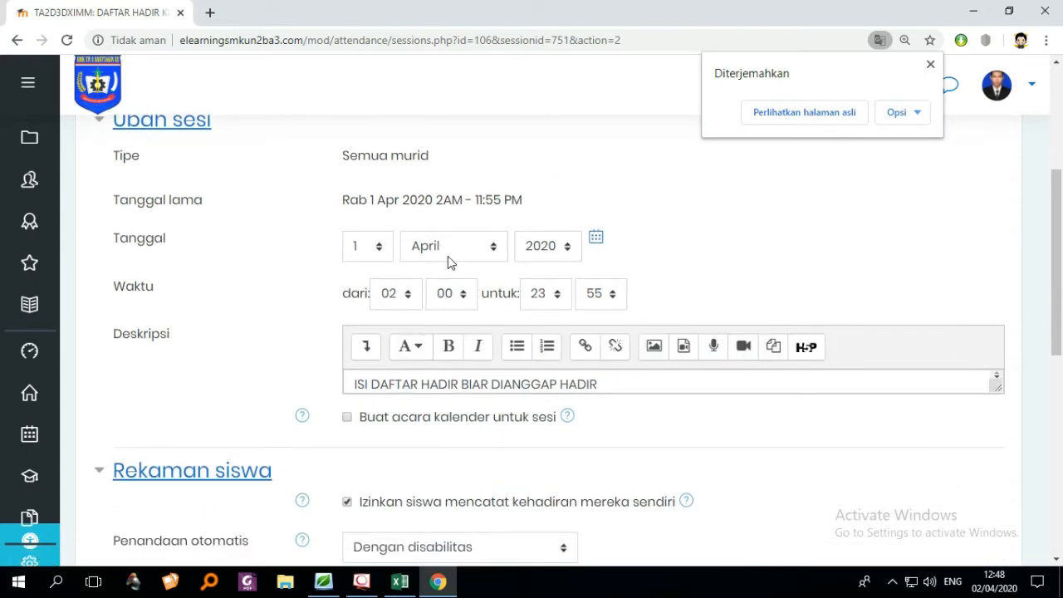
scroll(453, 266, "up", 1)
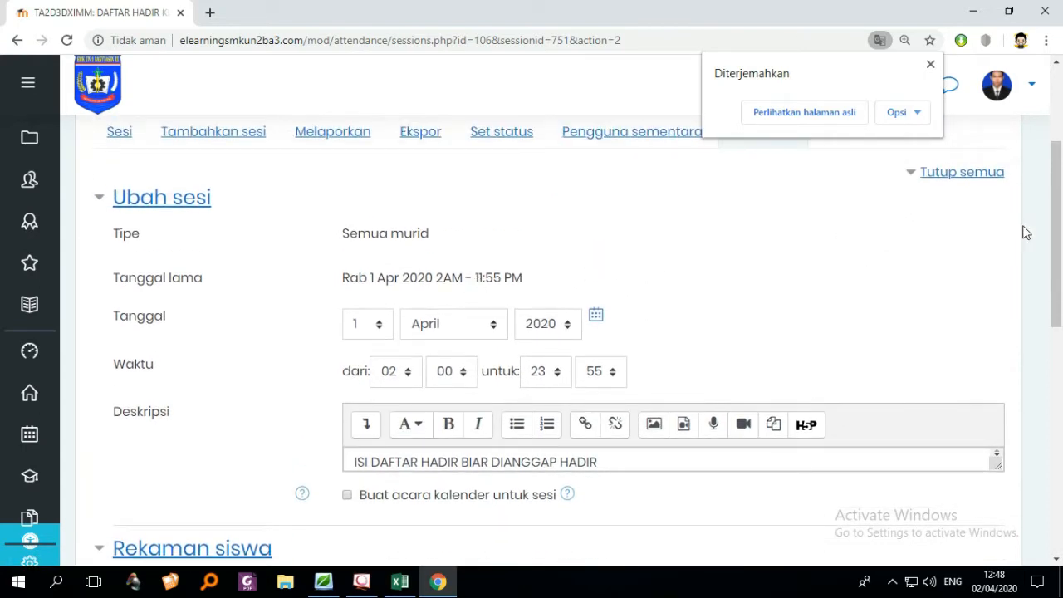
left_click_drag(1056, 226, 1056, 236)
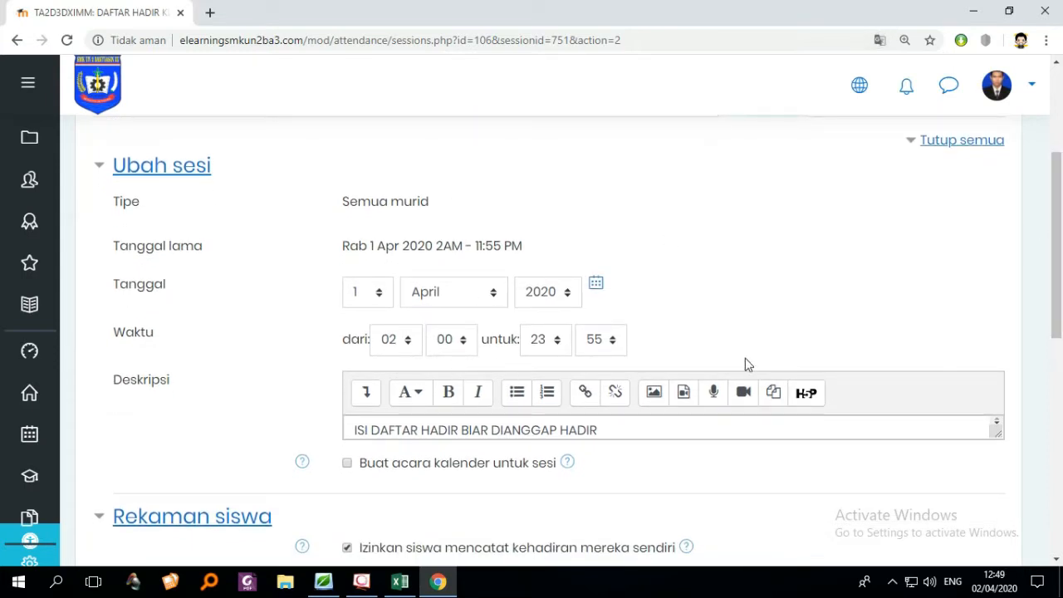
- Review the session's student recording options and expand the additional network address and IP sharing settings
left_click_drag(1061, 264, 1051, 366)
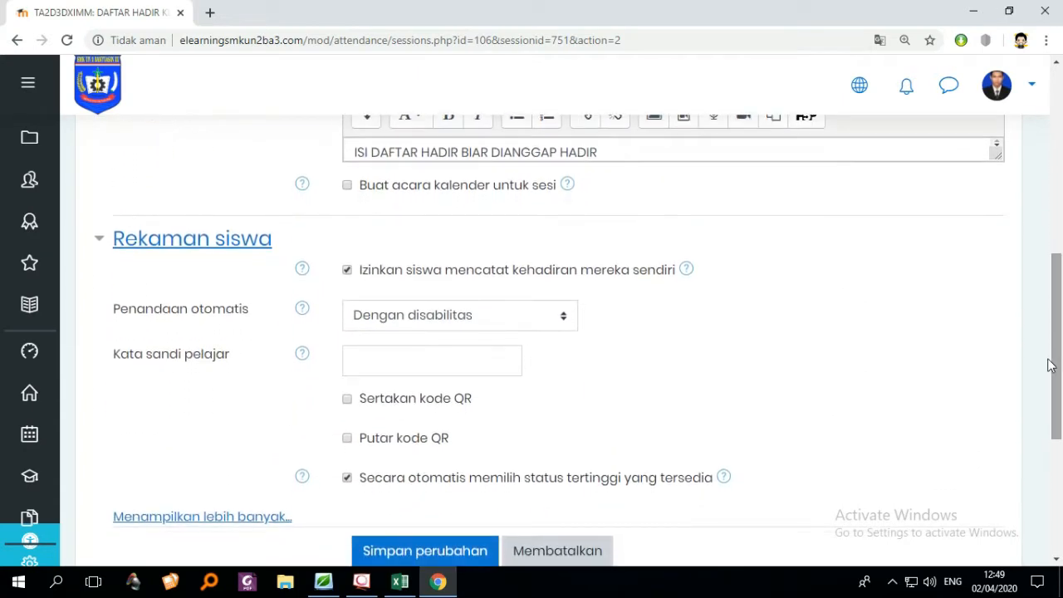
scroll(441, 309, "up", 1)
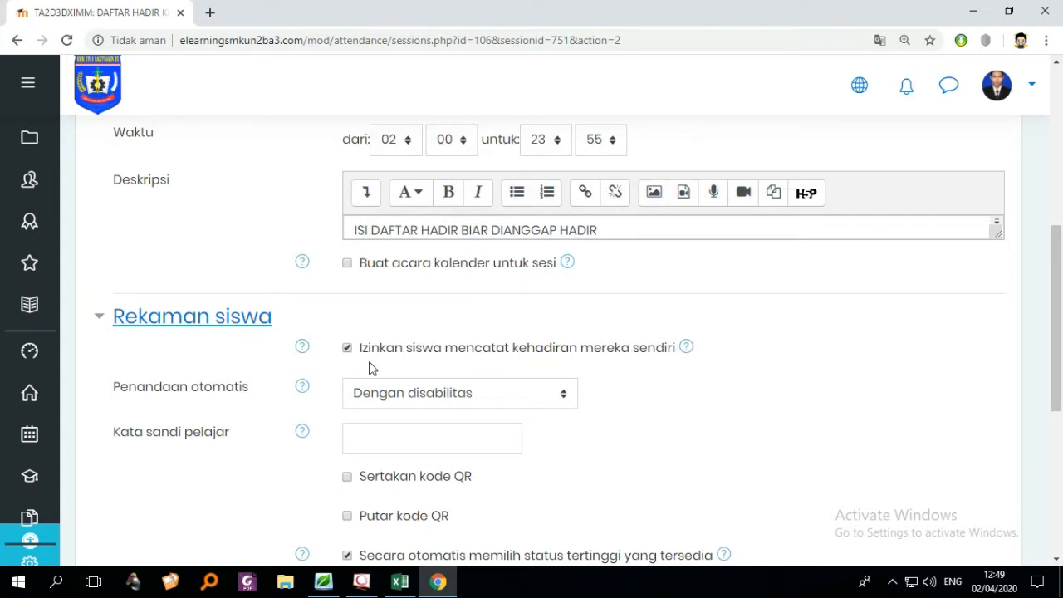
scroll(423, 358, "down", 2)
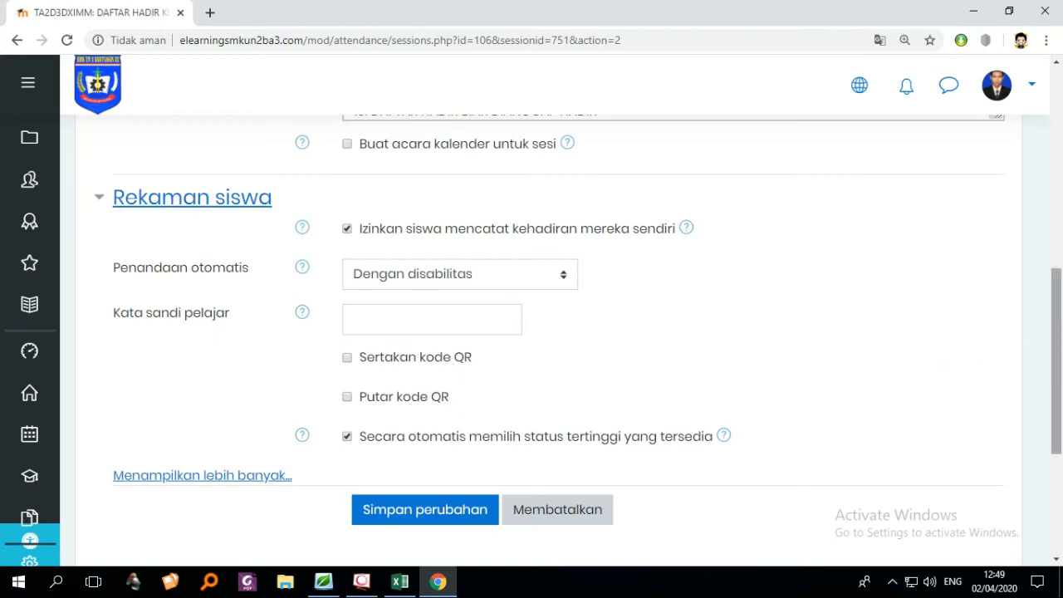
left_click_drag(1059, 331, 1060, 373)
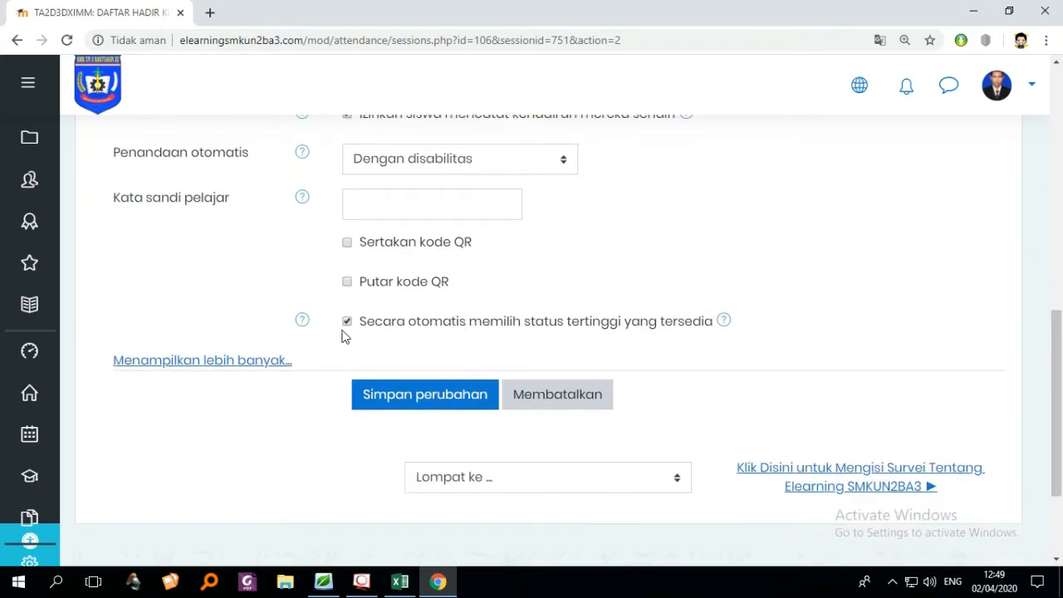
scroll(1055, 365, "down", 1)
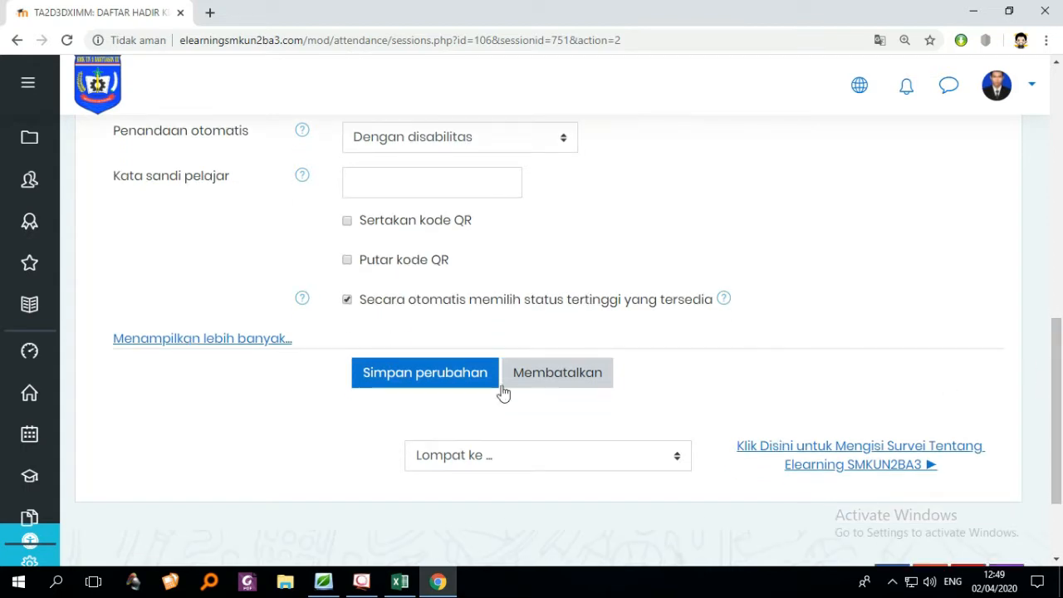
left_click(243, 341)
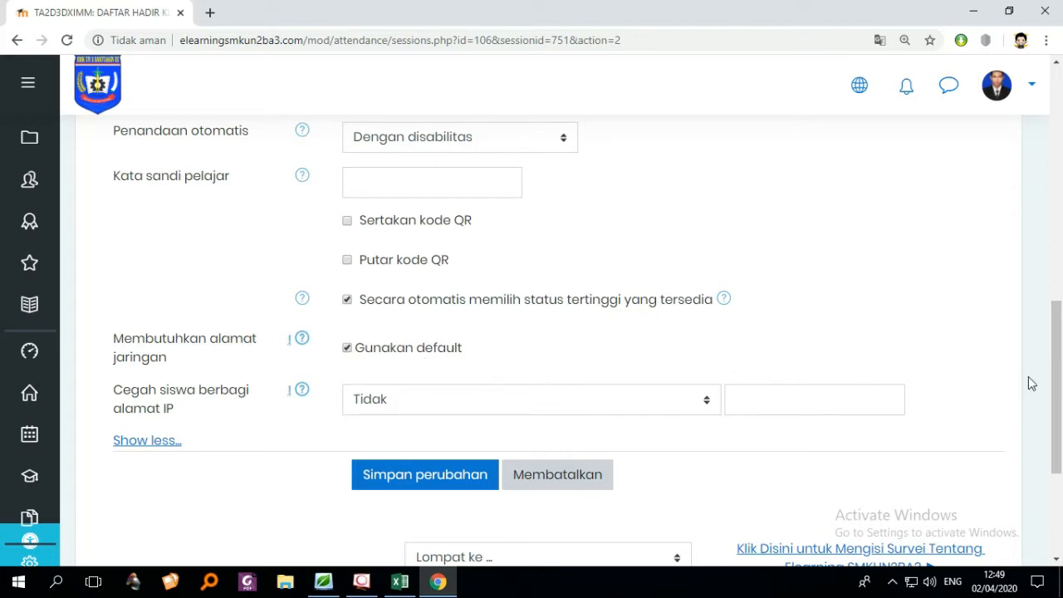
- Open the attendance activity's temporary users page and look over its form for adding a user
left_click_drag(1057, 382, 1060, 195)
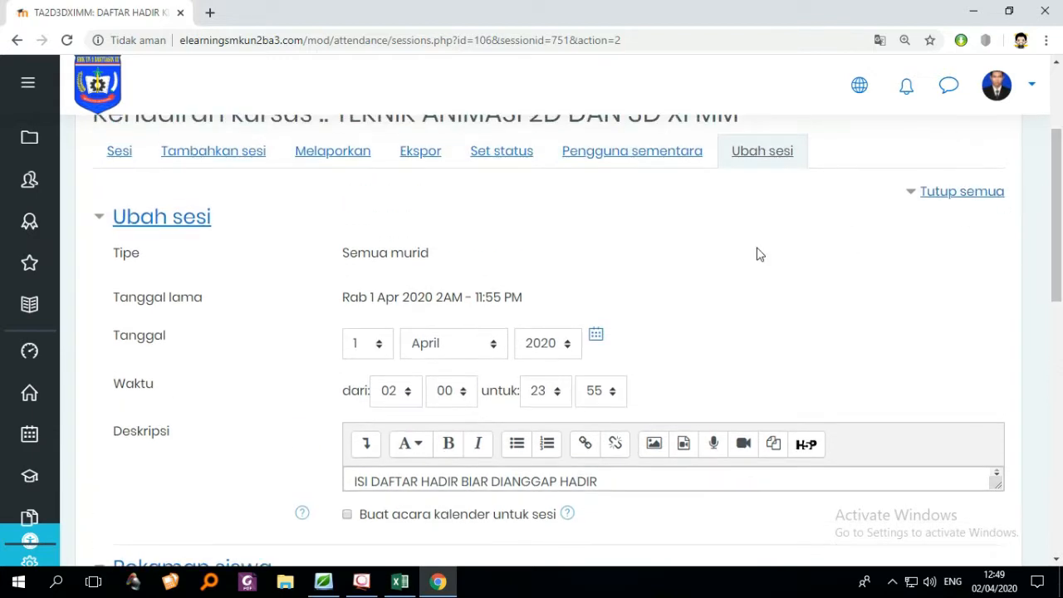
left_click(604, 169)
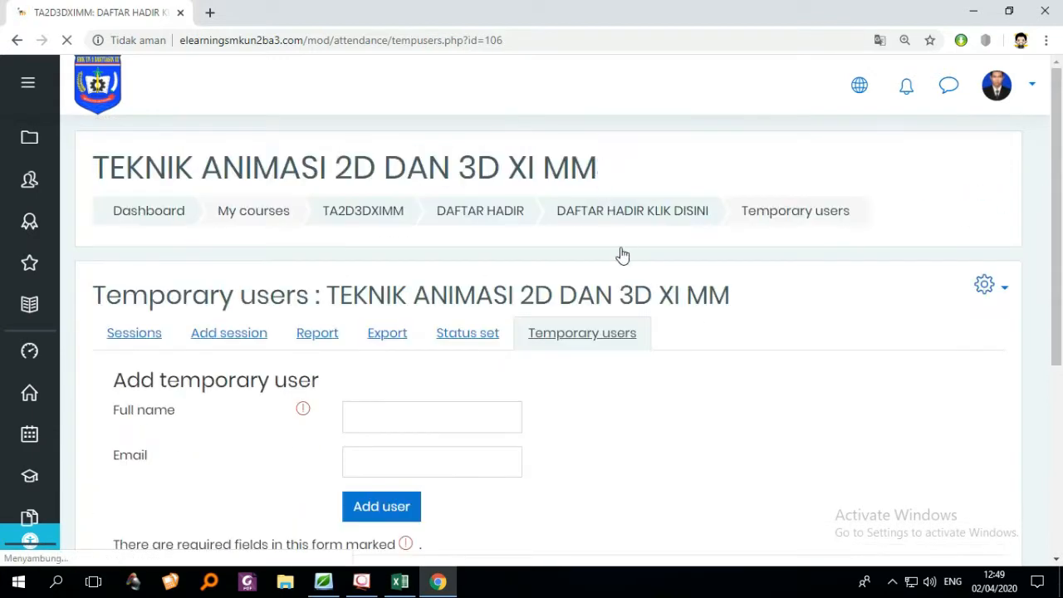
scroll(631, 262, "down", 3)
scroll(640, 268, "up", 1)
scroll(640, 268, "up", 2)
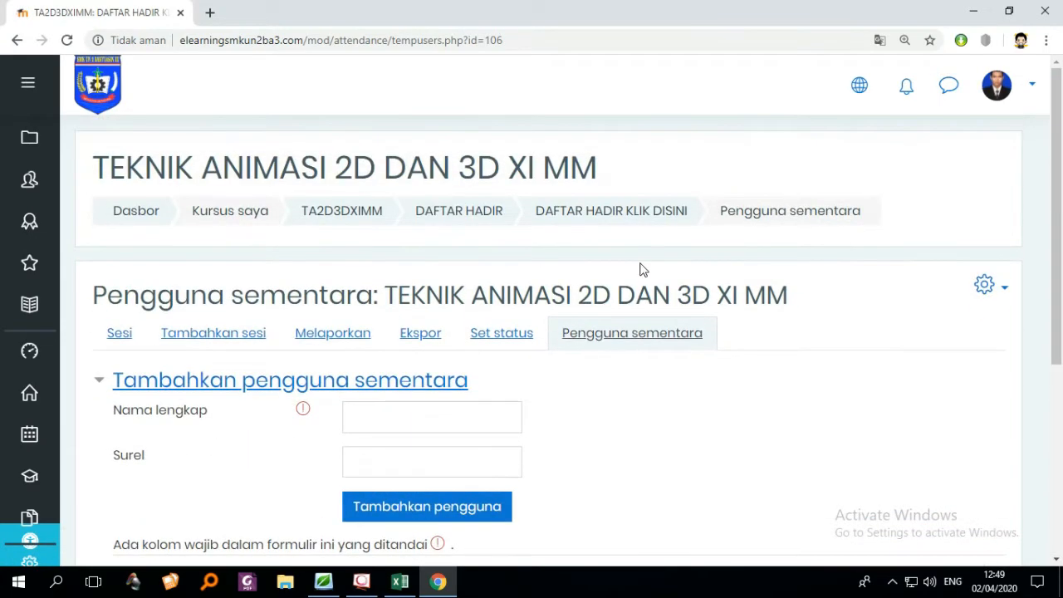
- Return to the course's DAFTAR HADIR section and reopen the attendance activity's session list
left_click(634, 224)
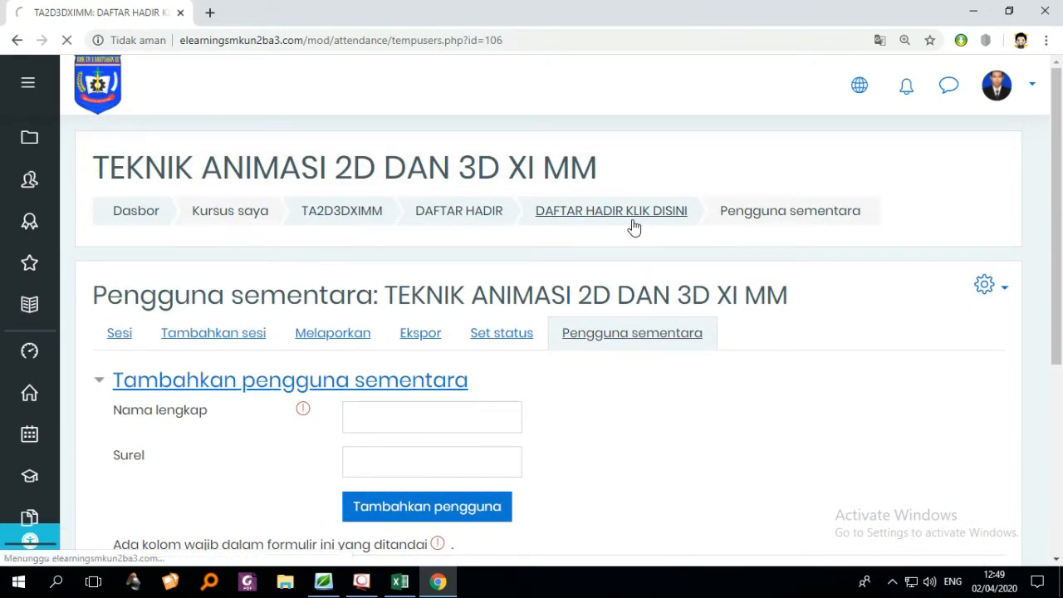
scroll(647, 259, "down", 3)
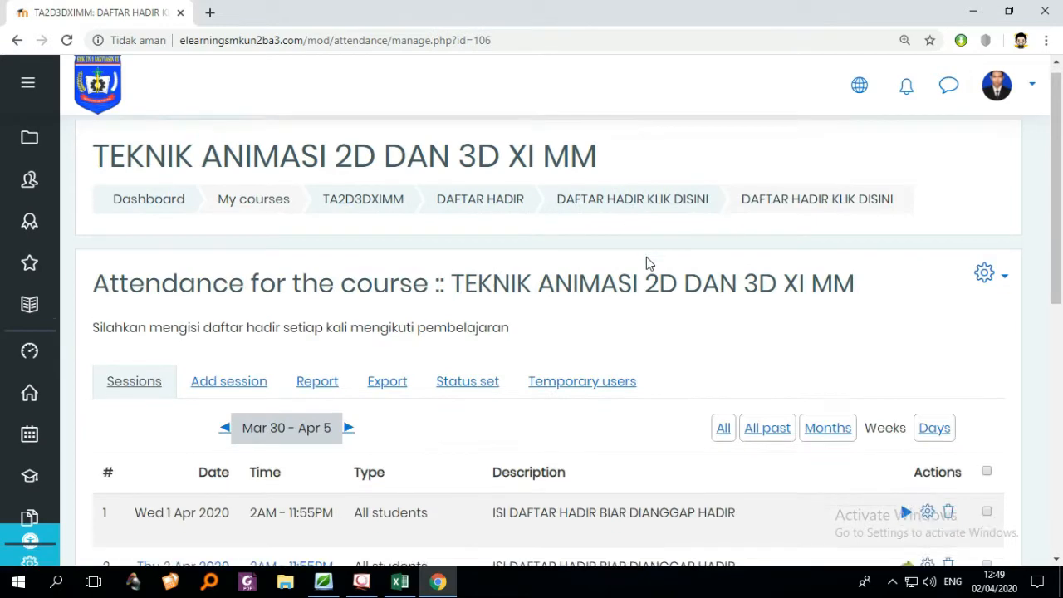
scroll(648, 263, "up", 2)
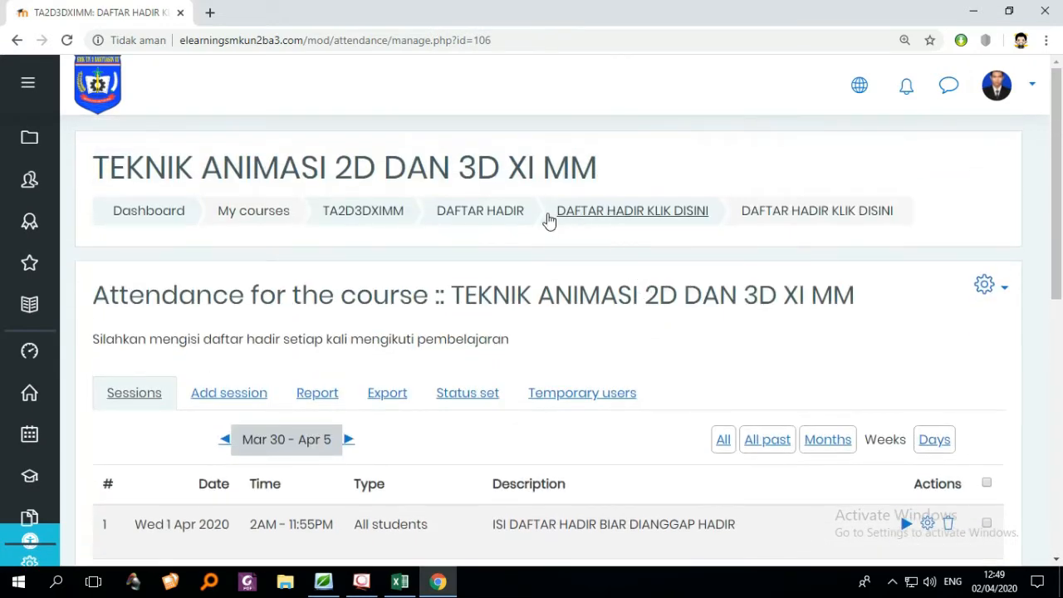
left_click(486, 216)
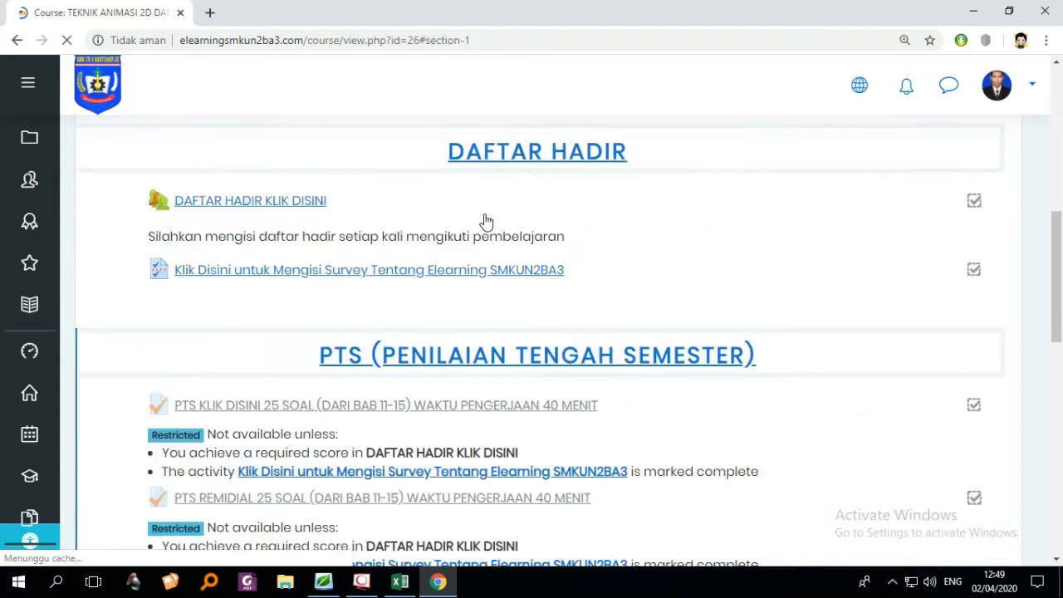
left_click(263, 206)
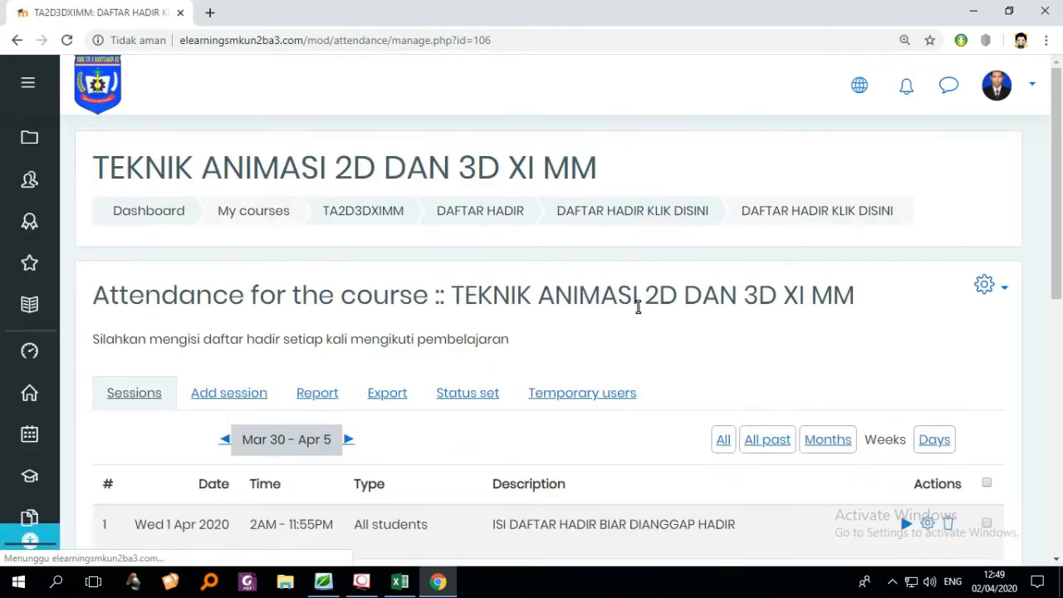
scroll(641, 309, "down", 1)
scroll(640, 310, "down", 2)
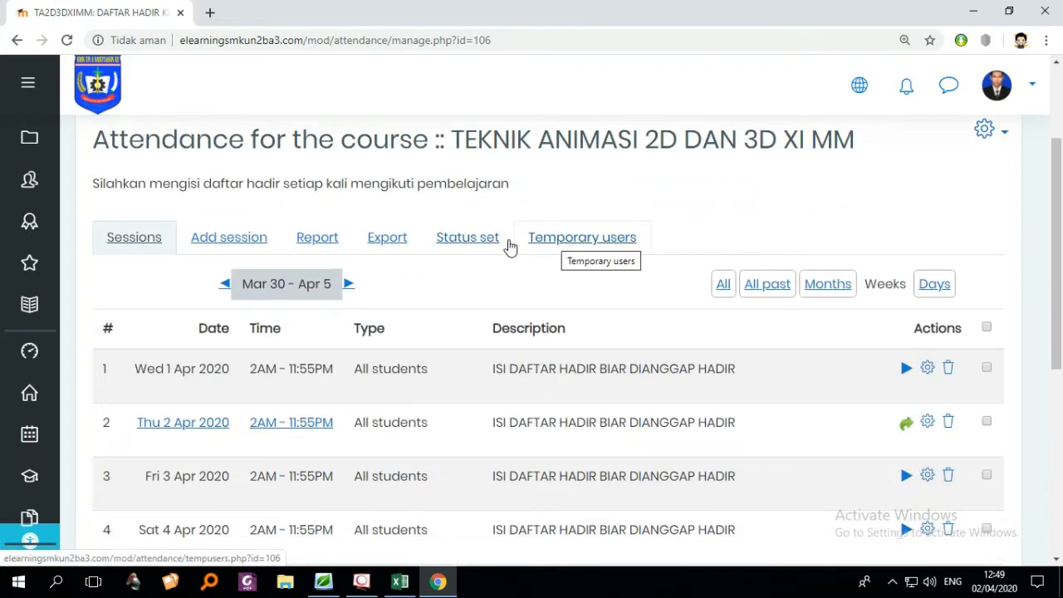
- Open the attendance status set and examine its acronym, description, points and availability settings
left_click(472, 241)
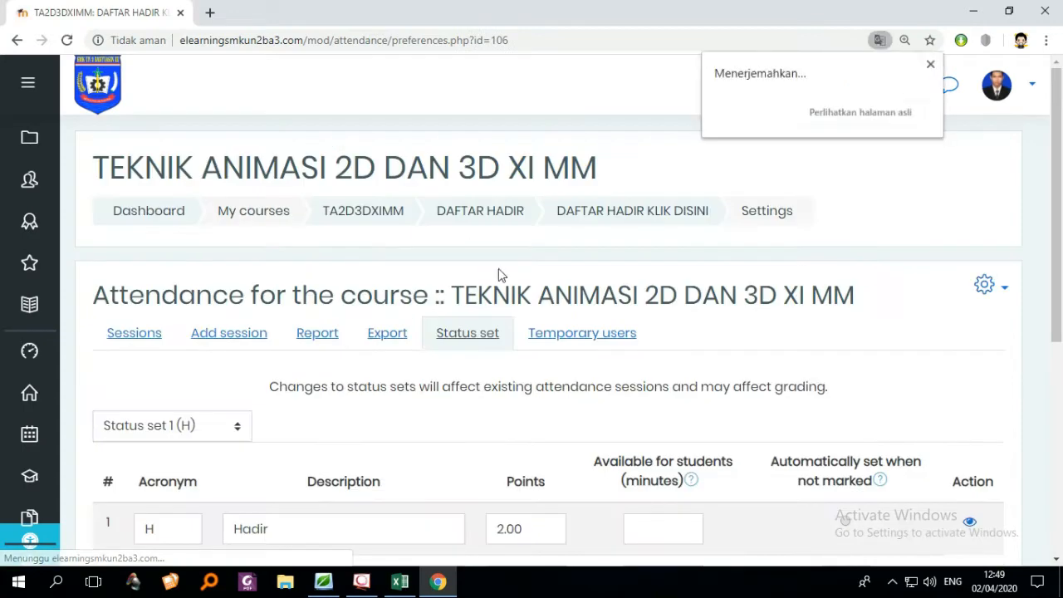
scroll(515, 278, "down", 3)
scroll(525, 287, "down", 1)
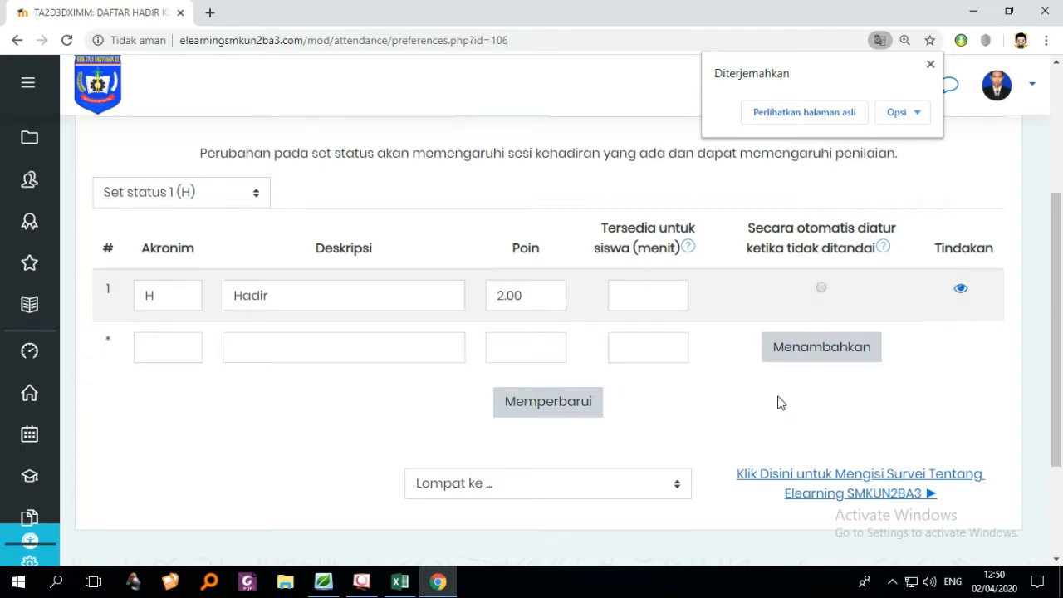
scroll(831, 420, "down", 1)
scroll(867, 435, "up", 1)
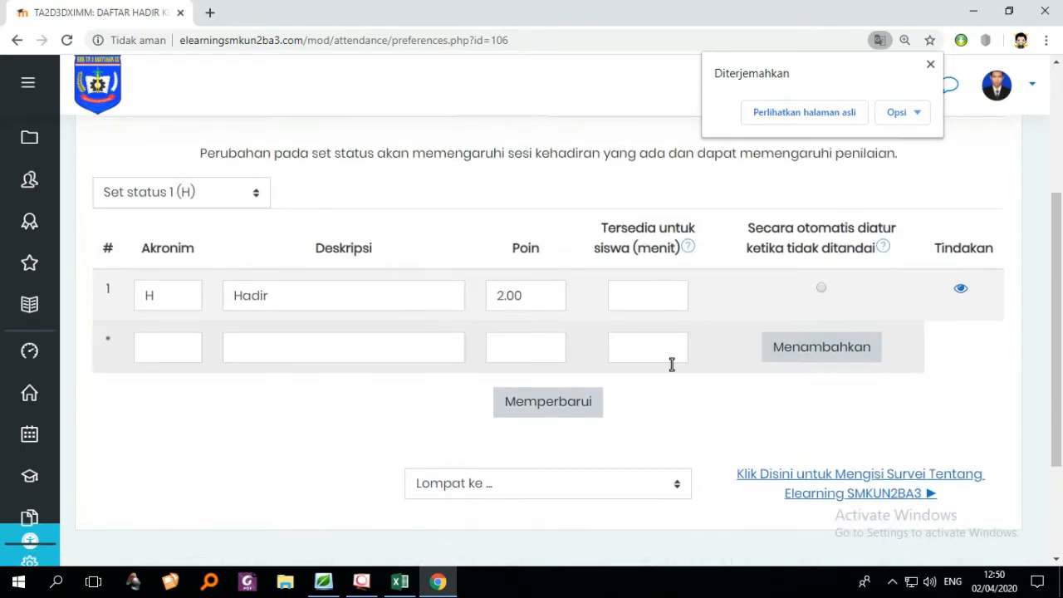
scroll(672, 363, "up", 3)
scroll(591, 380, "down", 1)
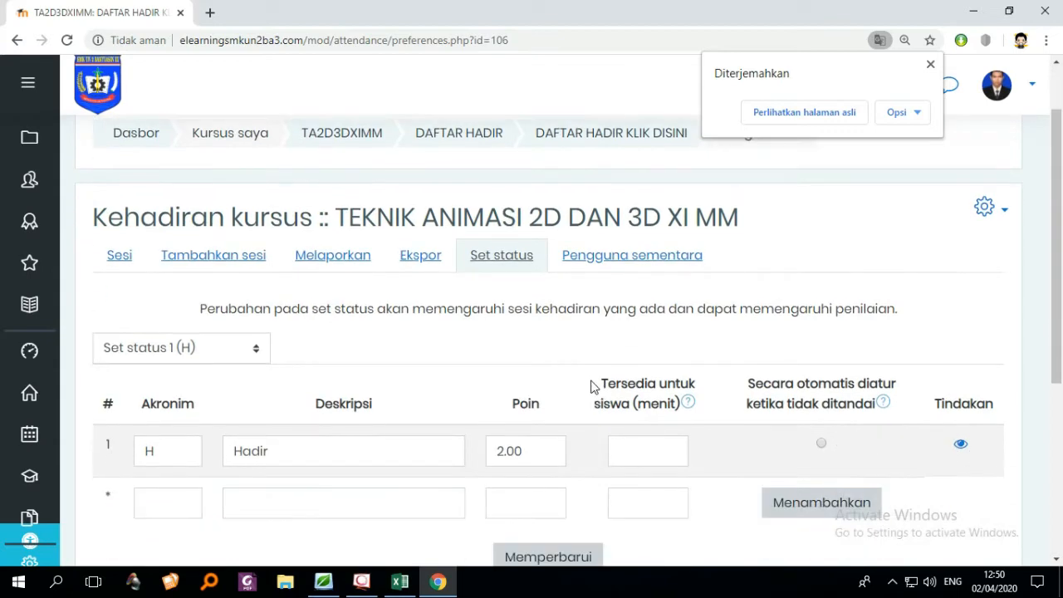
scroll(593, 385, "up", 1)
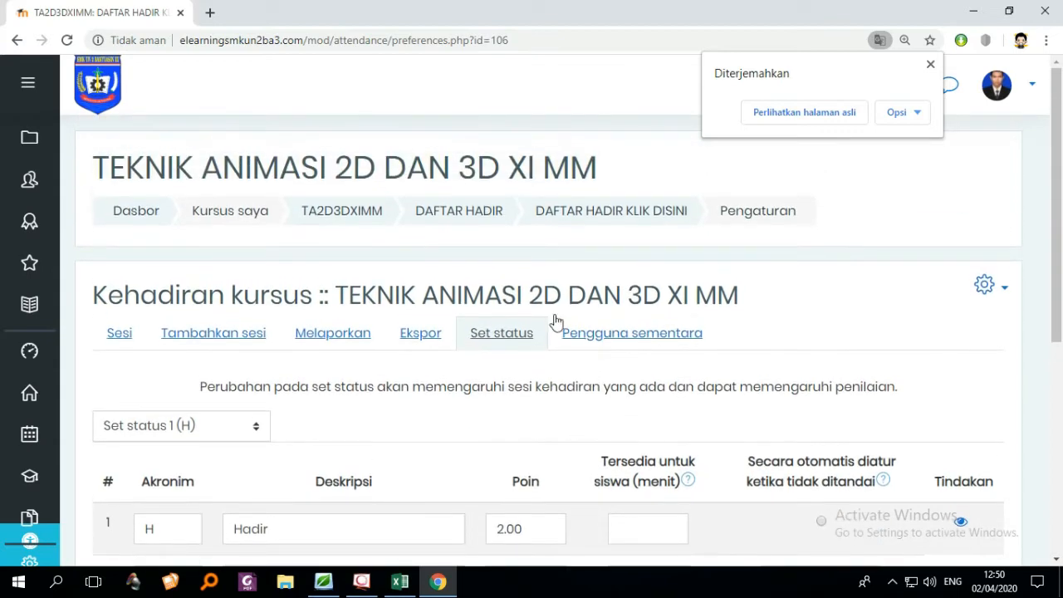
- Go back to the DAFTAR HADIR section, open the SMKUN2BA3 e-learning survey and dismiss the translation notice
left_click(458, 222)
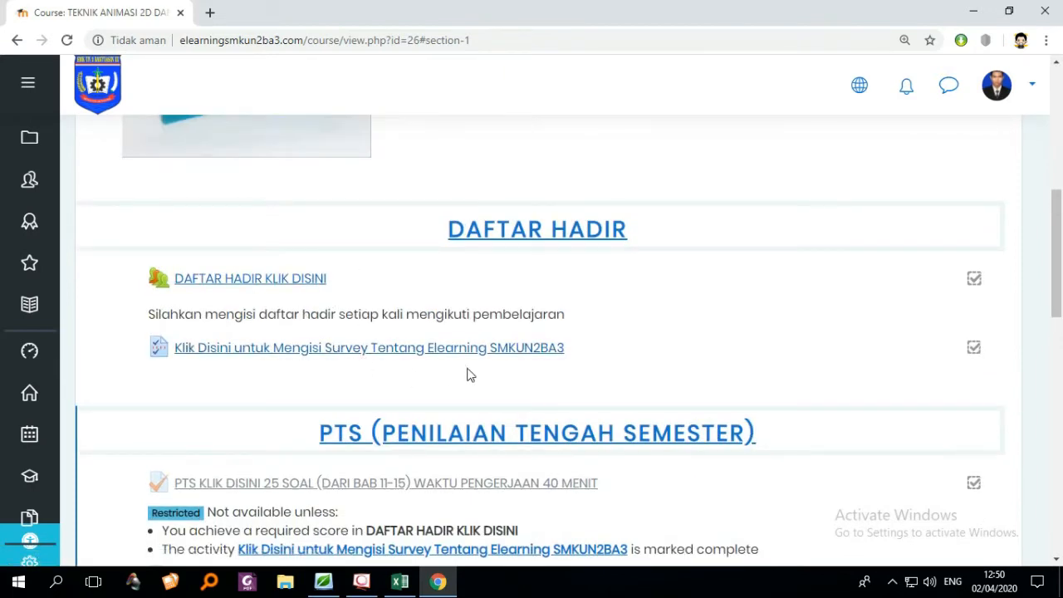
left_click(337, 349)
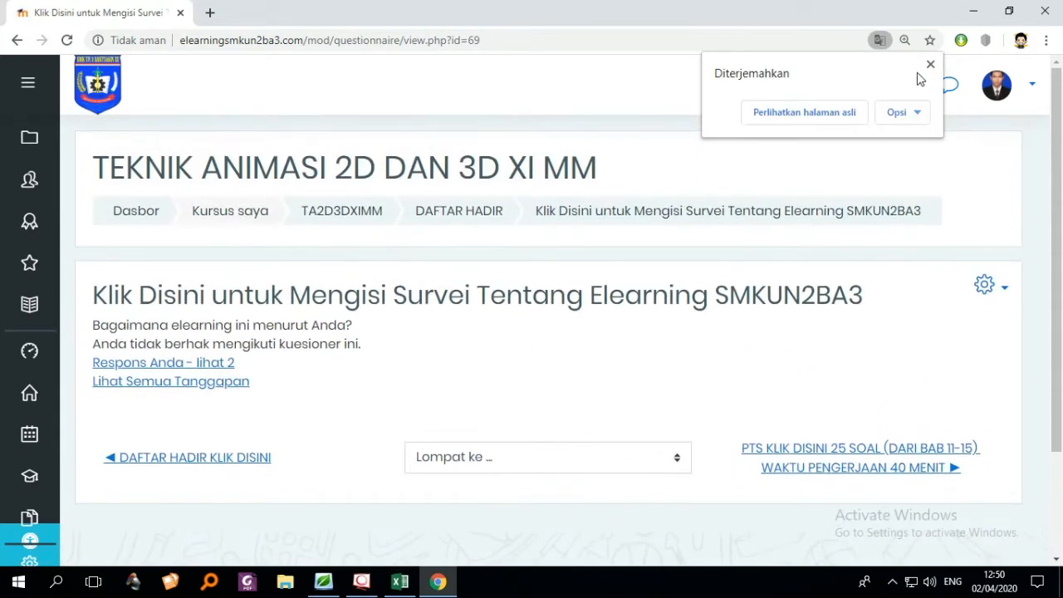
left_click(931, 65)
scroll(431, 341, "down", 2)
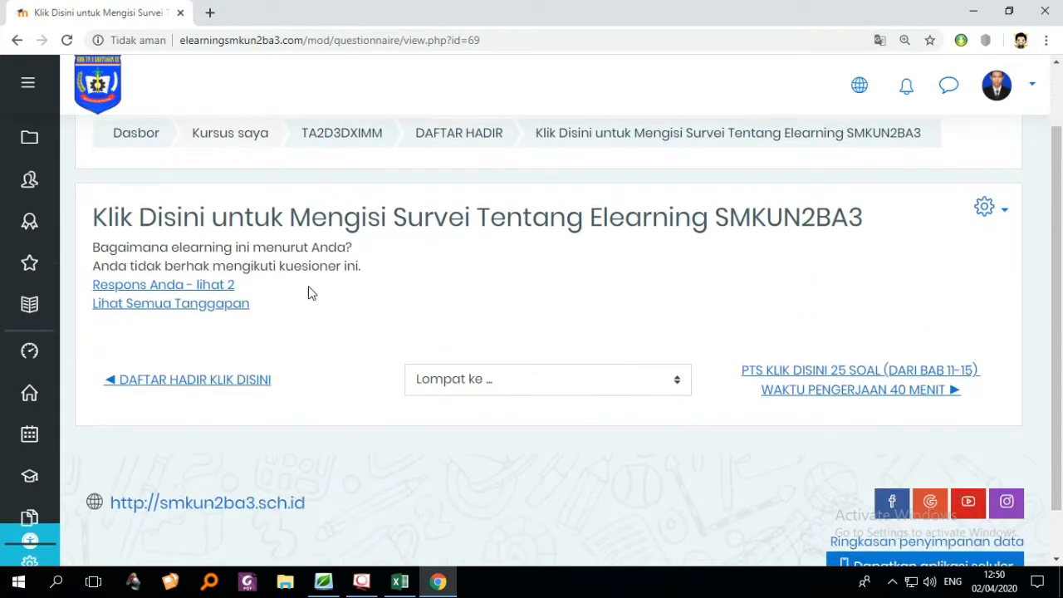
- Display all responses to the survey and read the students' answers to the first question
left_click(219, 313)
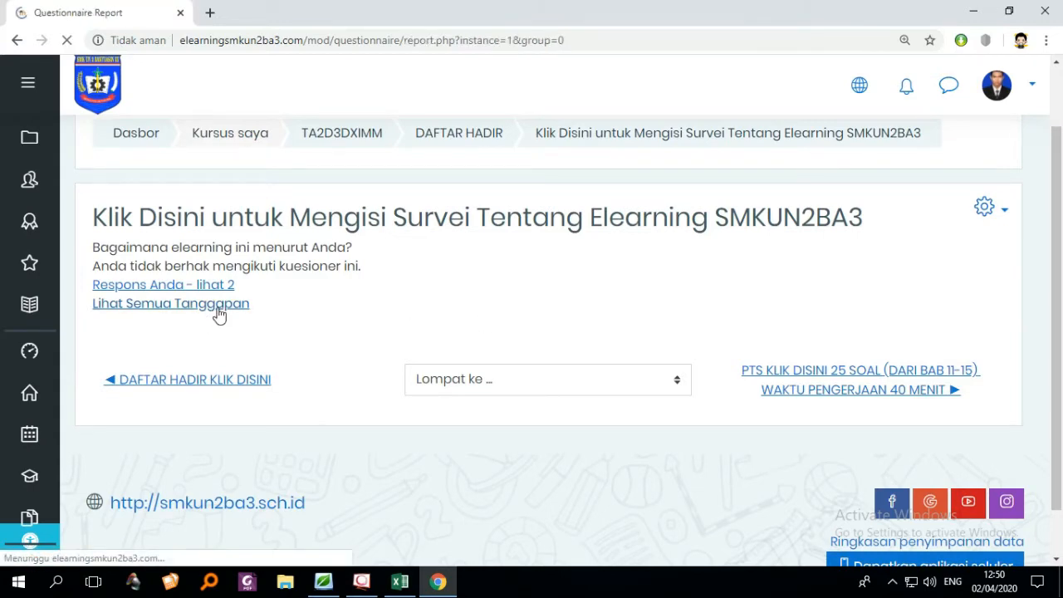
scroll(356, 314, "down", 2)
scroll(404, 301, "down", 2)
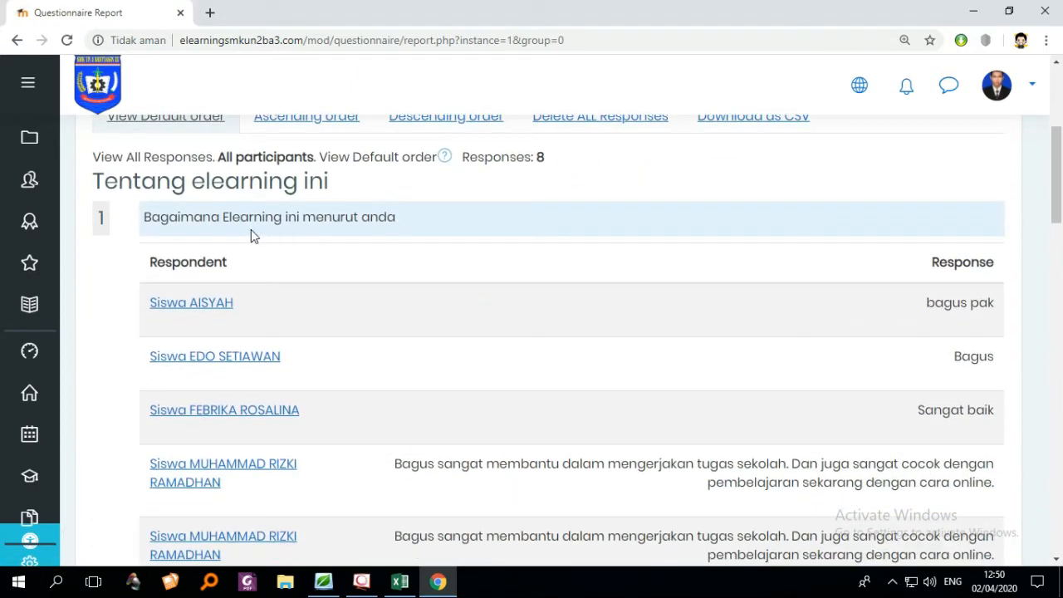
scroll(505, 264, "down", 1)
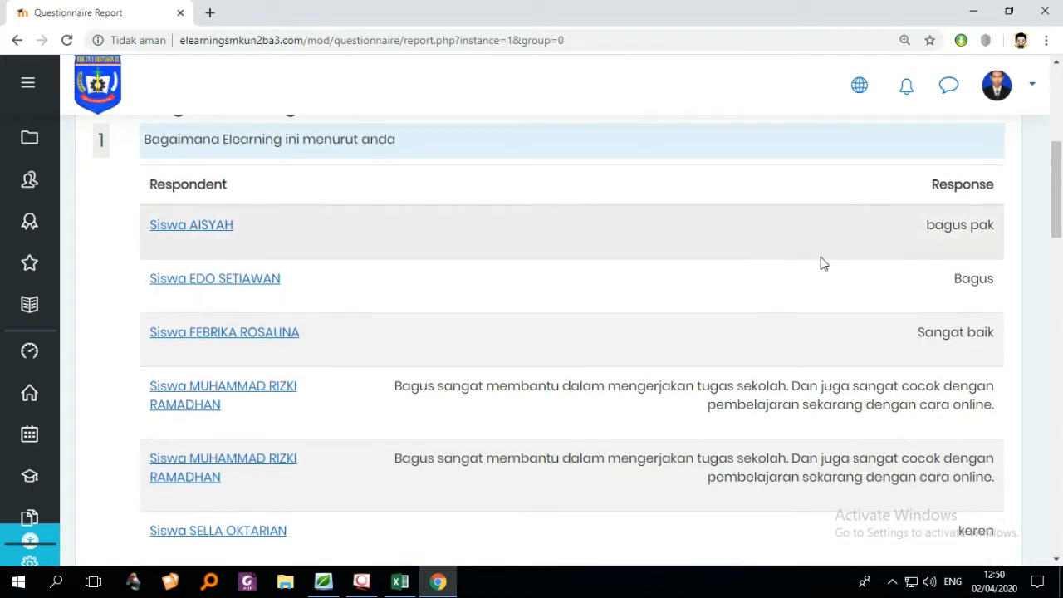
- Read the remaining student answers to the first survey question, "Bagaimana Elearning ini menurut anda"
scroll(822, 282, "down", 1)
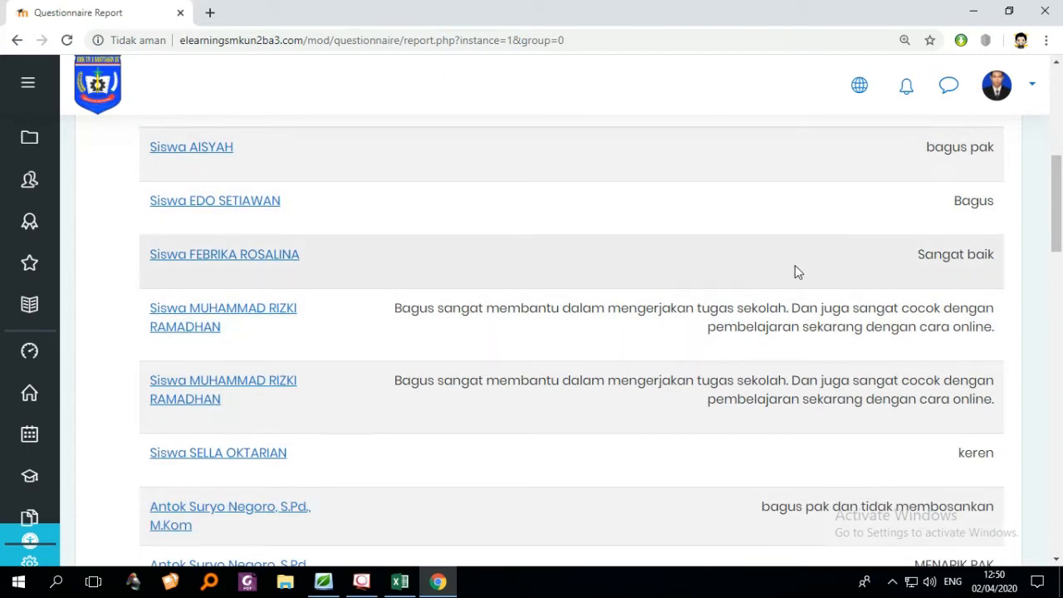
scroll(813, 272, "down", 2)
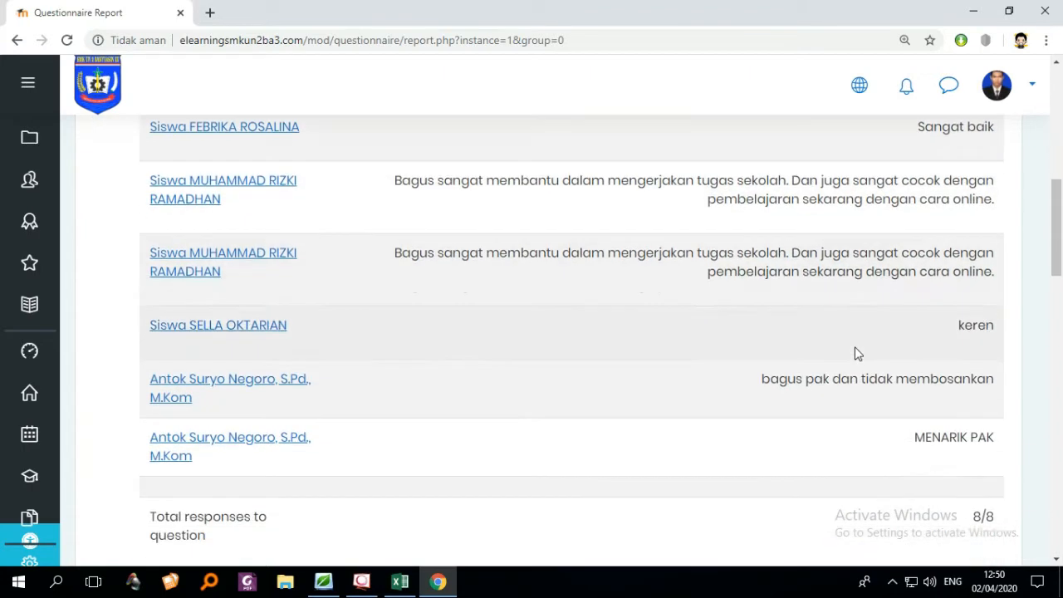
scroll(693, 271, "down", 1)
scroll(774, 294, "up", 1)
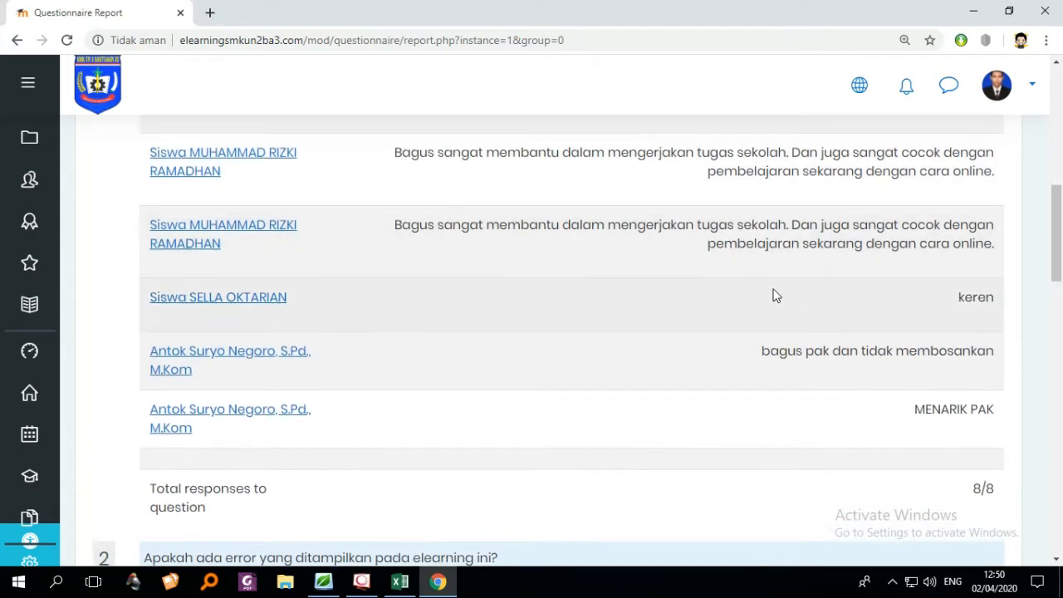
scroll(690, 306, "down", 1)
- Read the students' answers to the second survey question, about errors displayed on the e-learning site
scroll(758, 322, "down", 4)
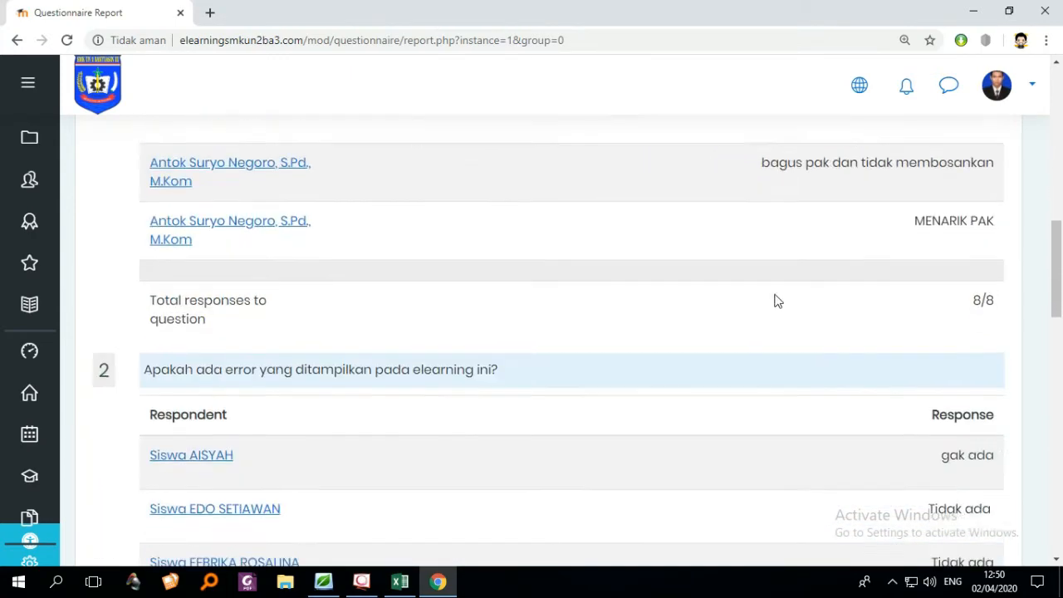
scroll(732, 354, "down", 3)
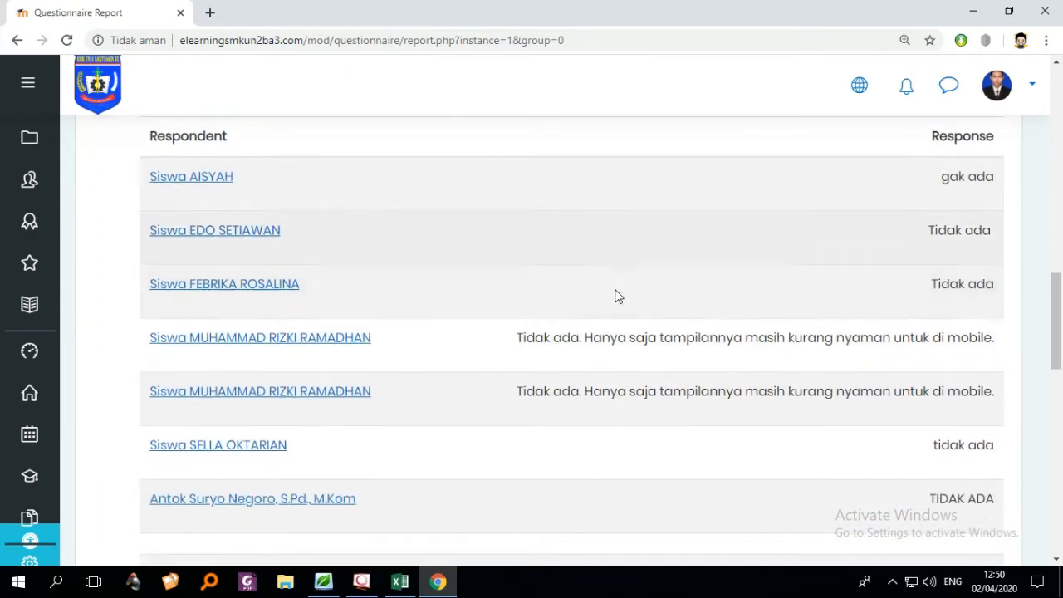
scroll(410, 280, "up", 4)
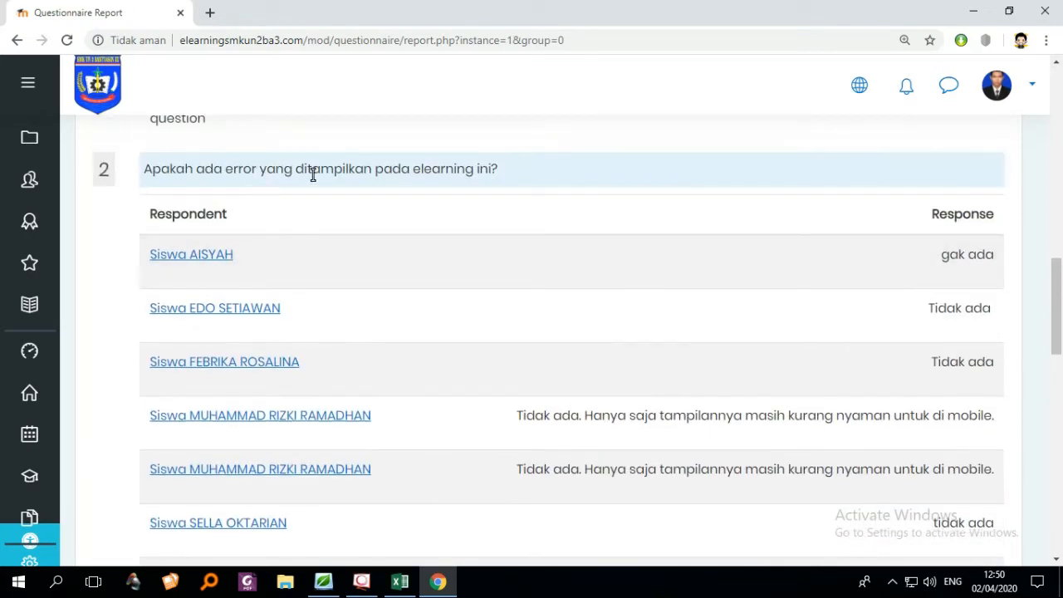
scroll(731, 299, "up", 1)
scroll(732, 335, "down", 3)
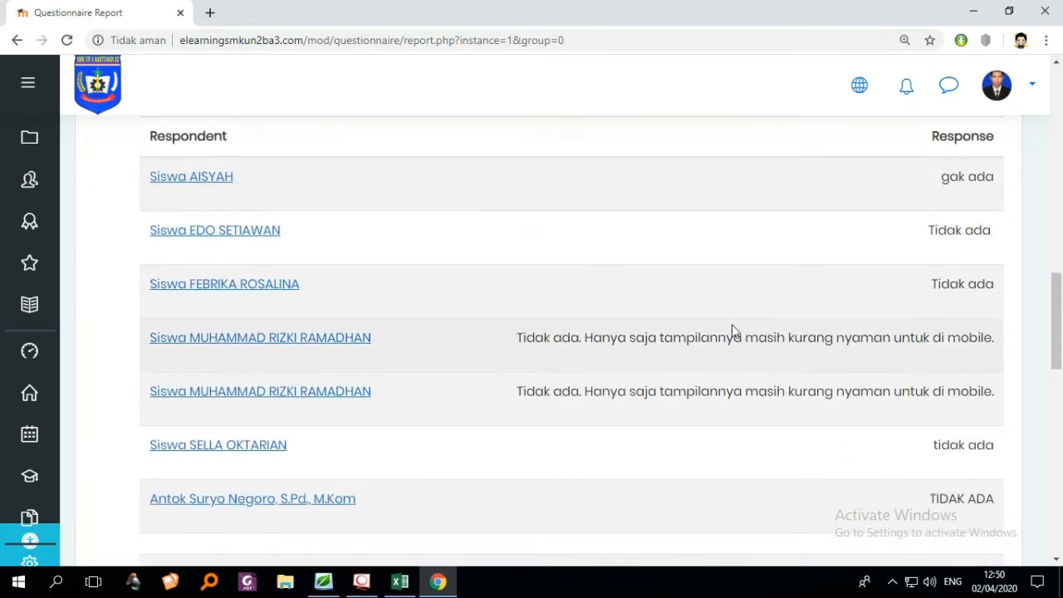
scroll(902, 357, "down", 1)
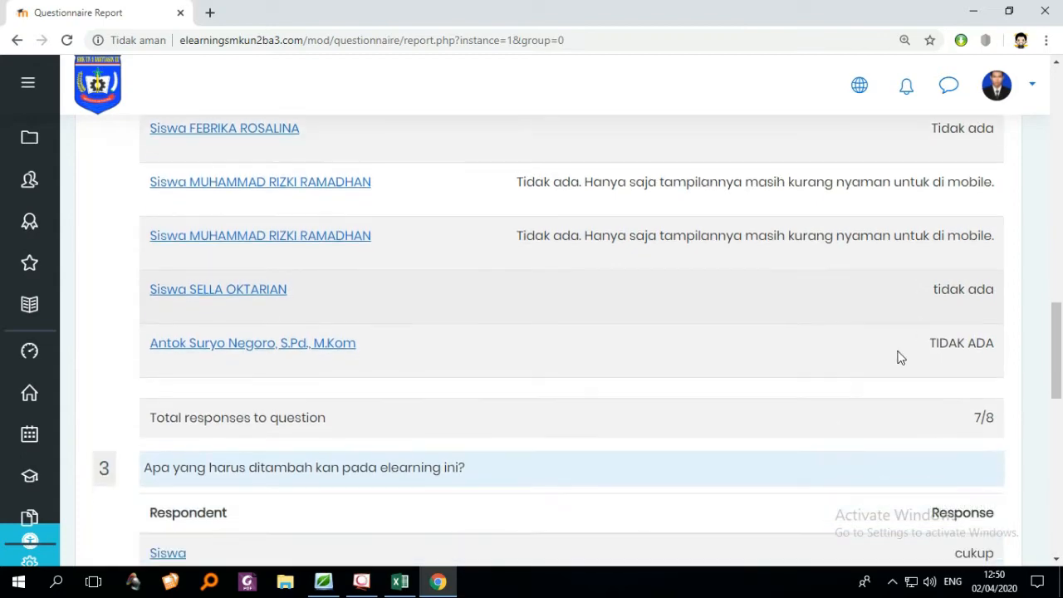
- Read the students' answers to the third survey question, about what should be added to the e-learning site
scroll(864, 342, "down", 2)
scroll(874, 342, "down", 1)
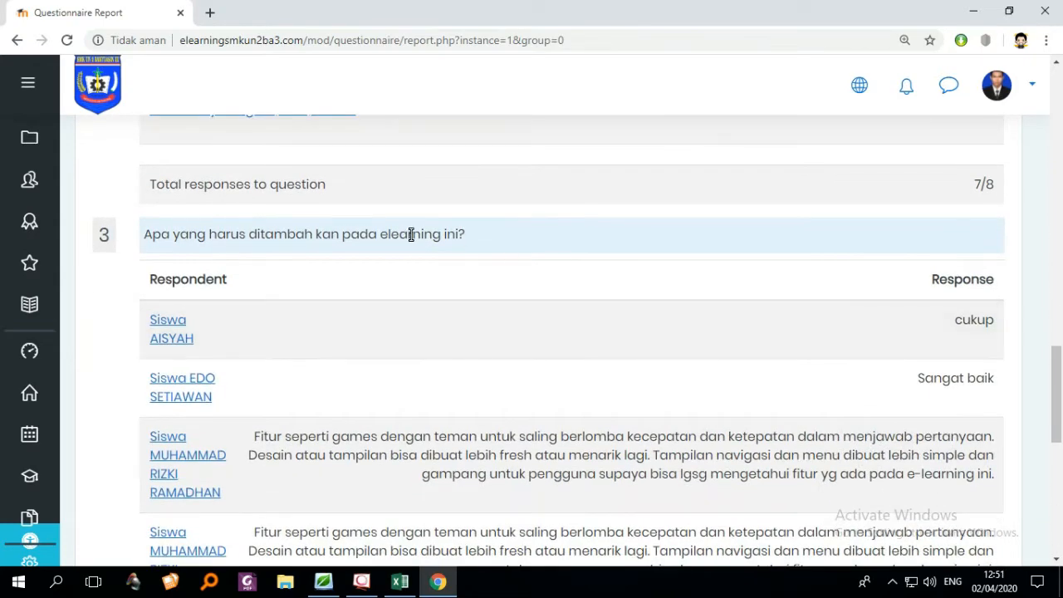
scroll(729, 321, "down", 7)
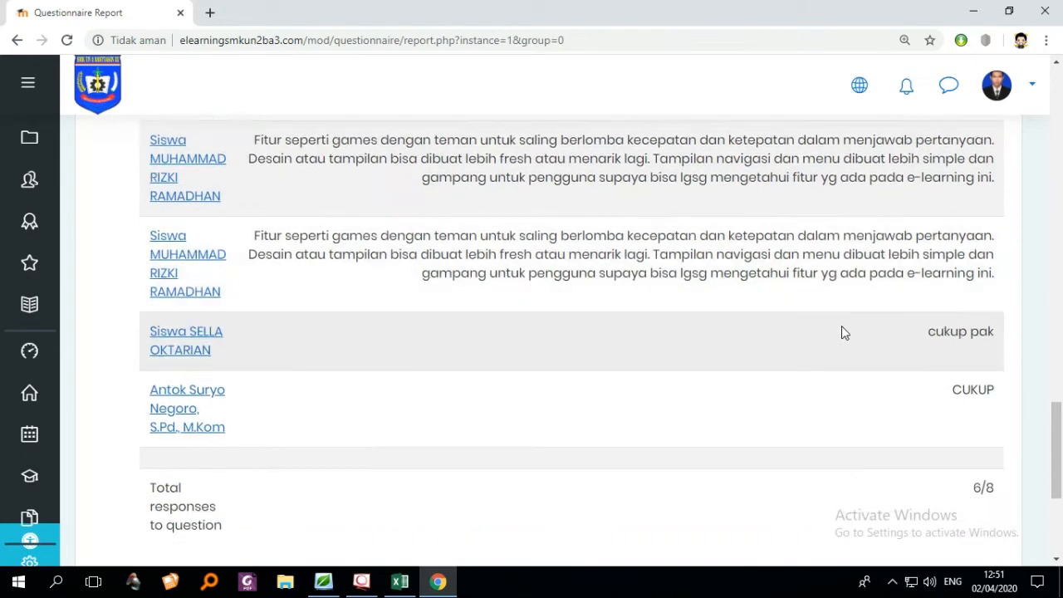
- Open the questionnaire's advanced settings and look through its content and submission options
scroll(784, 330, "up", 15)
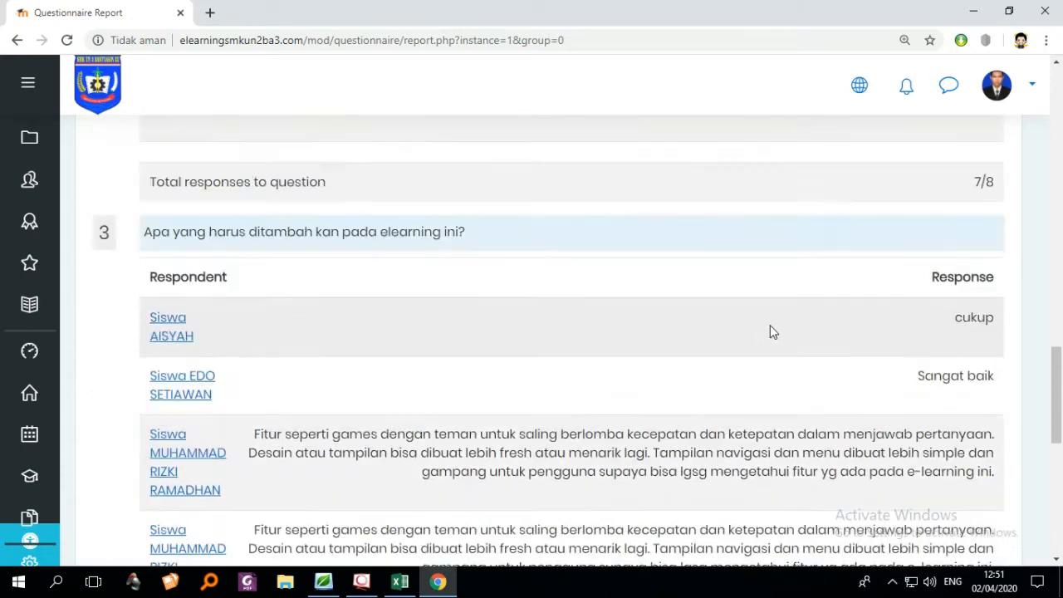
scroll(770, 330, "up", 4)
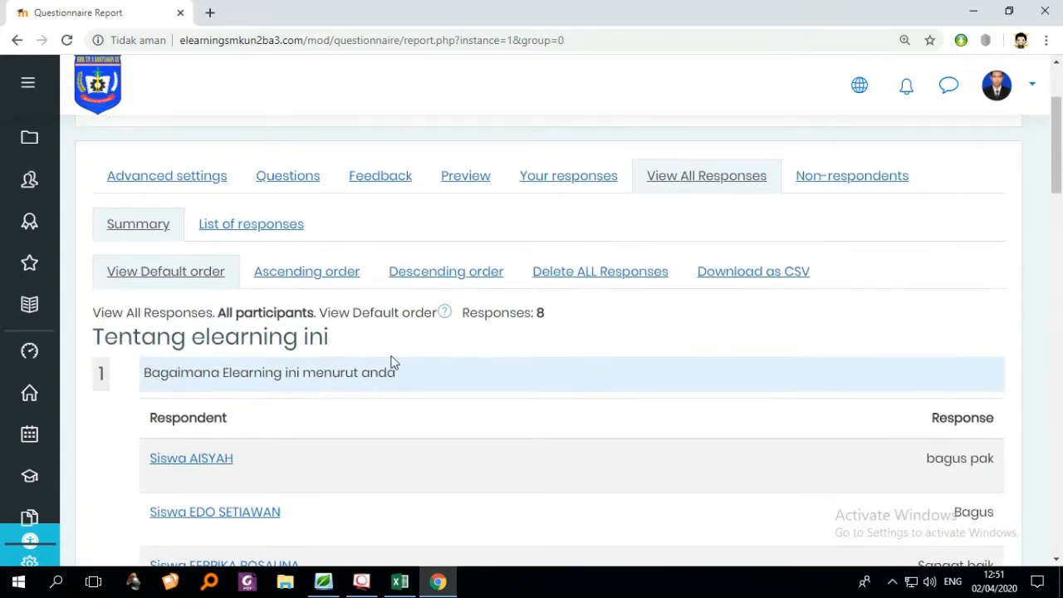
left_click(212, 184)
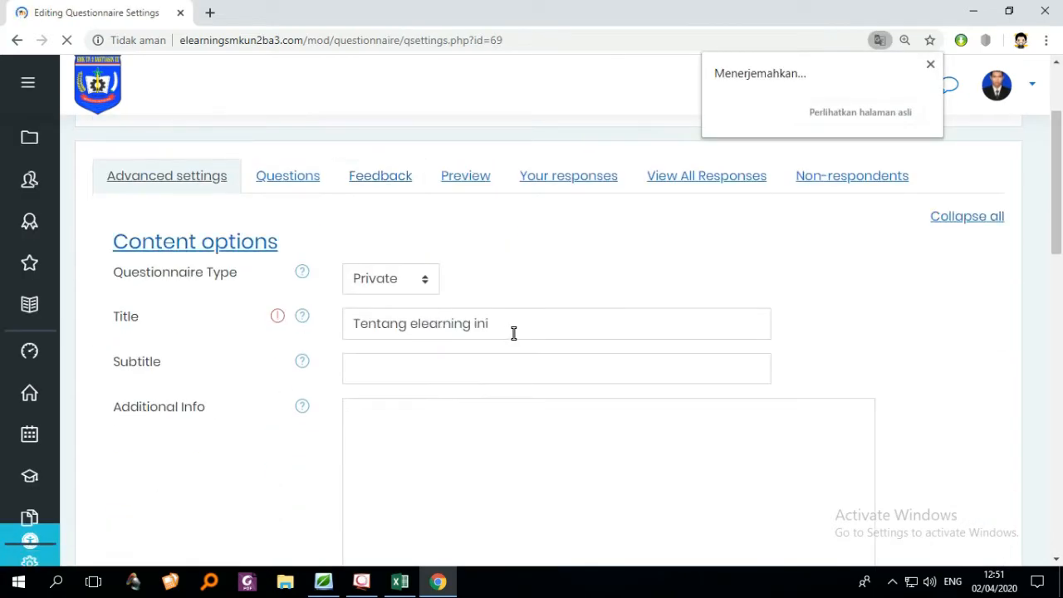
scroll(574, 333, "down", 5)
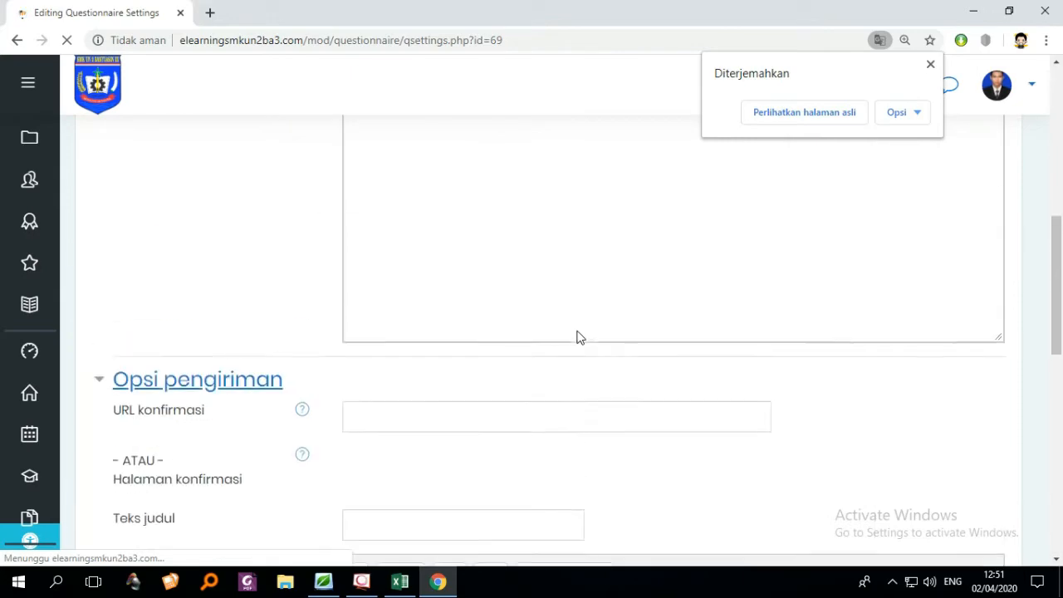
scroll(580, 339, "down", 5)
scroll(624, 339, "up", 10)
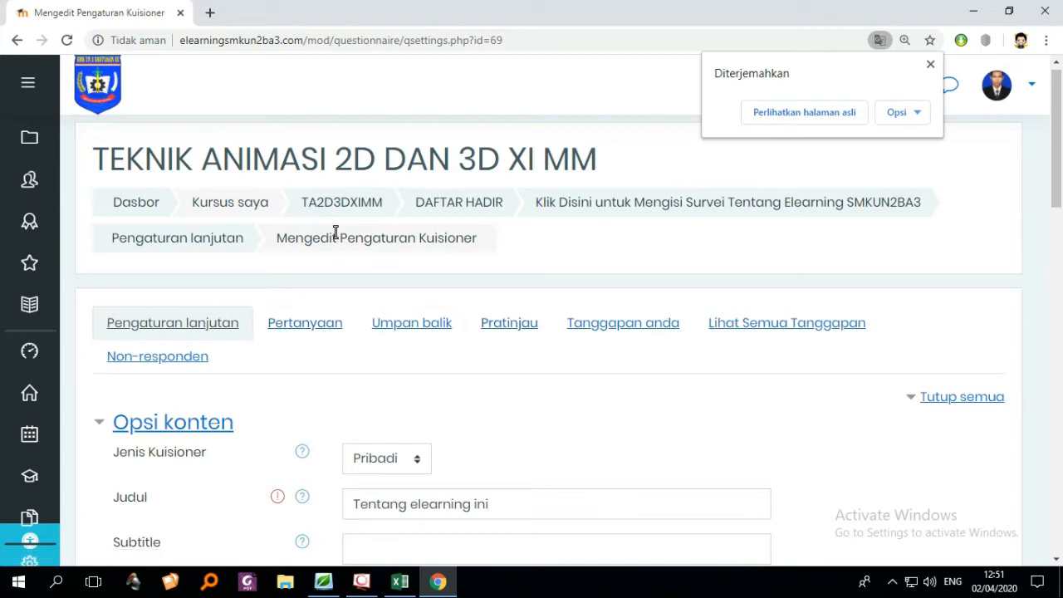
- Open the questionnaire's question management page and examine the three essay questions and their required-response markers
left_click(302, 332)
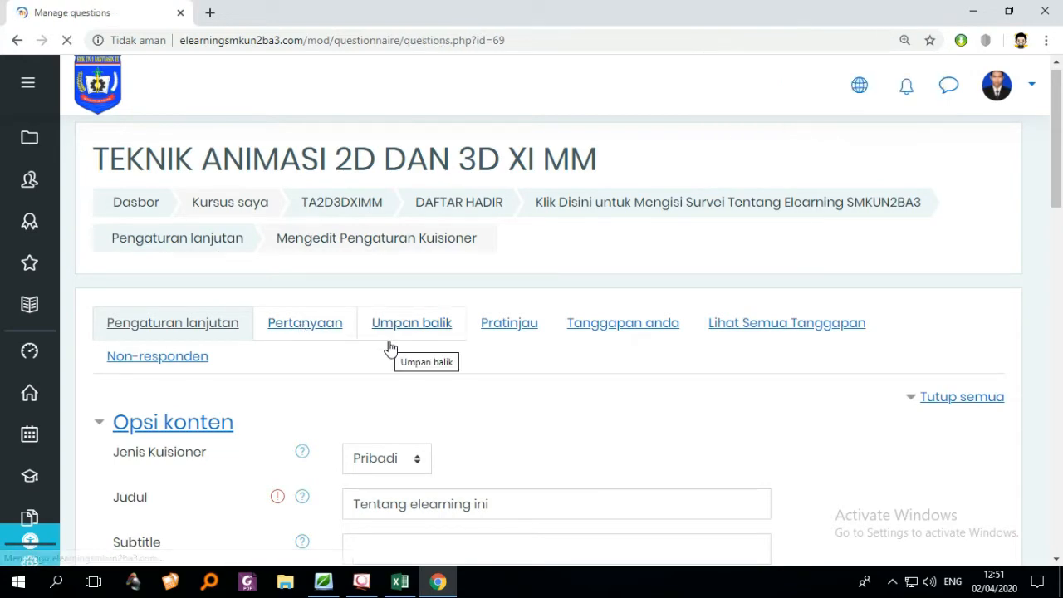
scroll(392, 348, "down", 4)
scroll(460, 349, "up", 1)
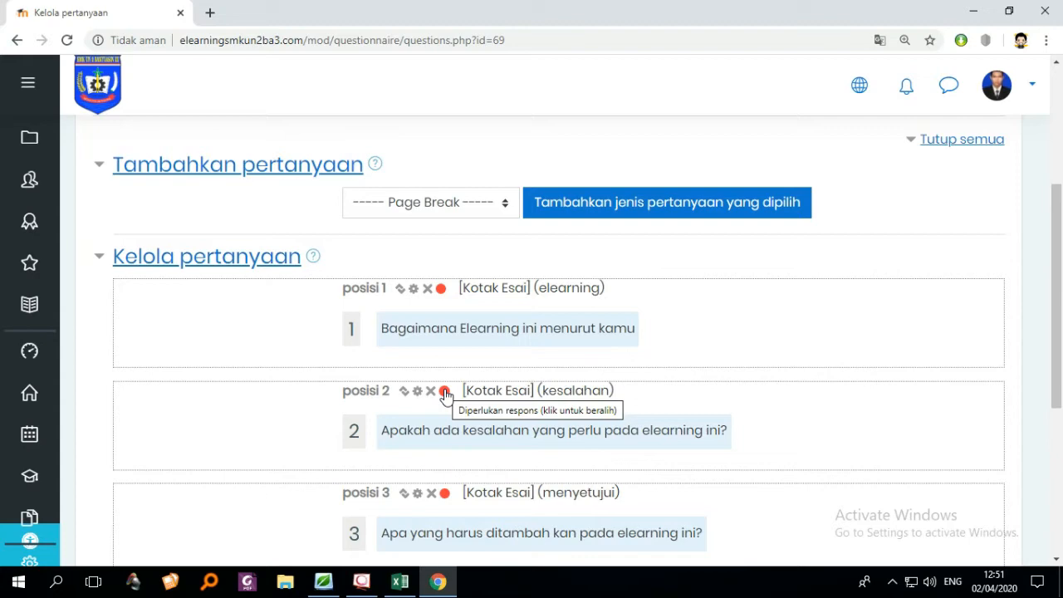
scroll(445, 394, "down", 1)
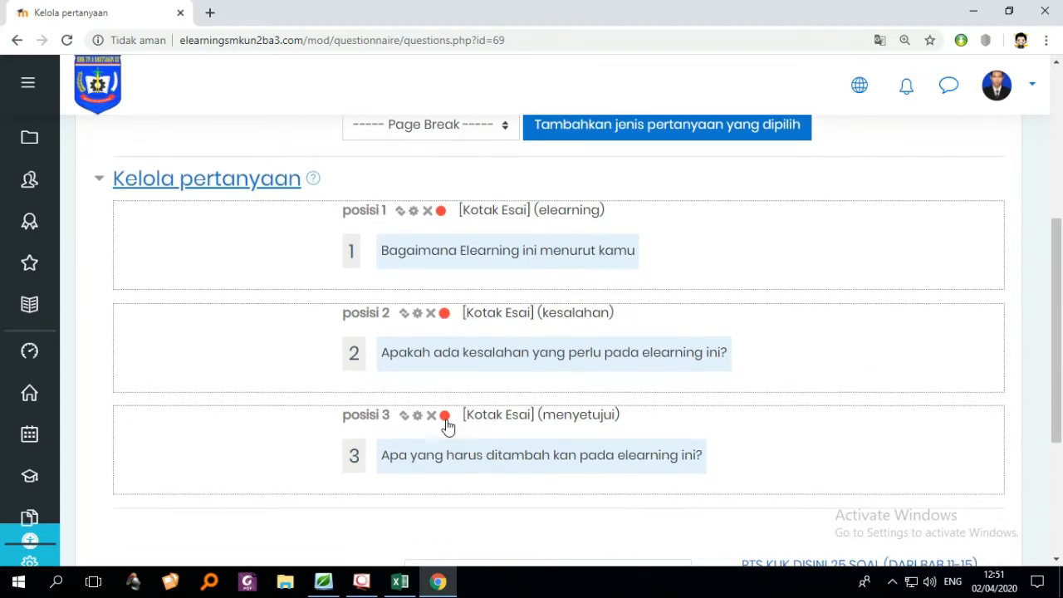
scroll(565, 387, "up", 4)
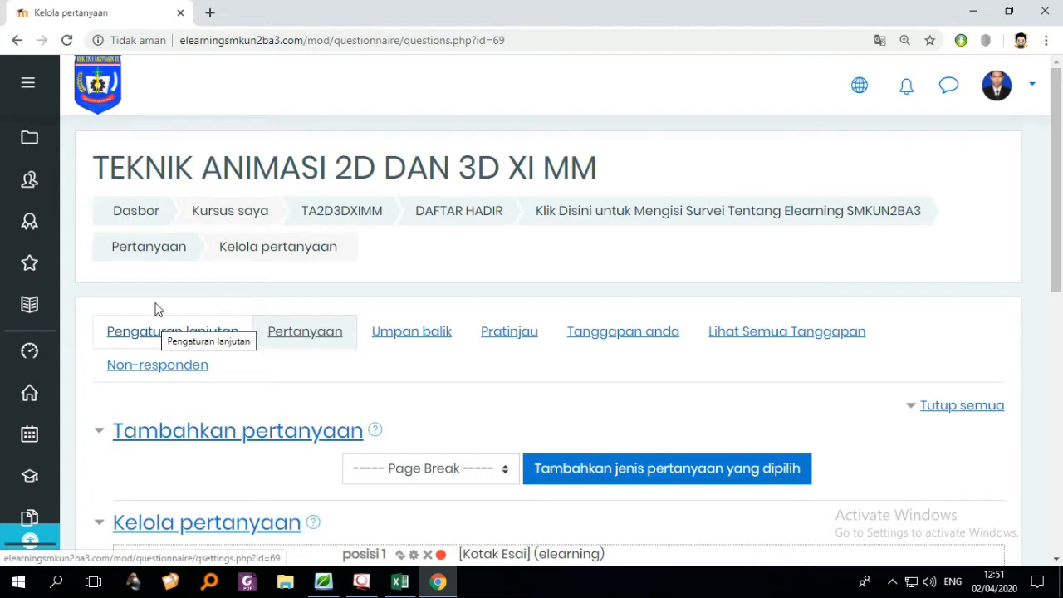
left_click(161, 256)
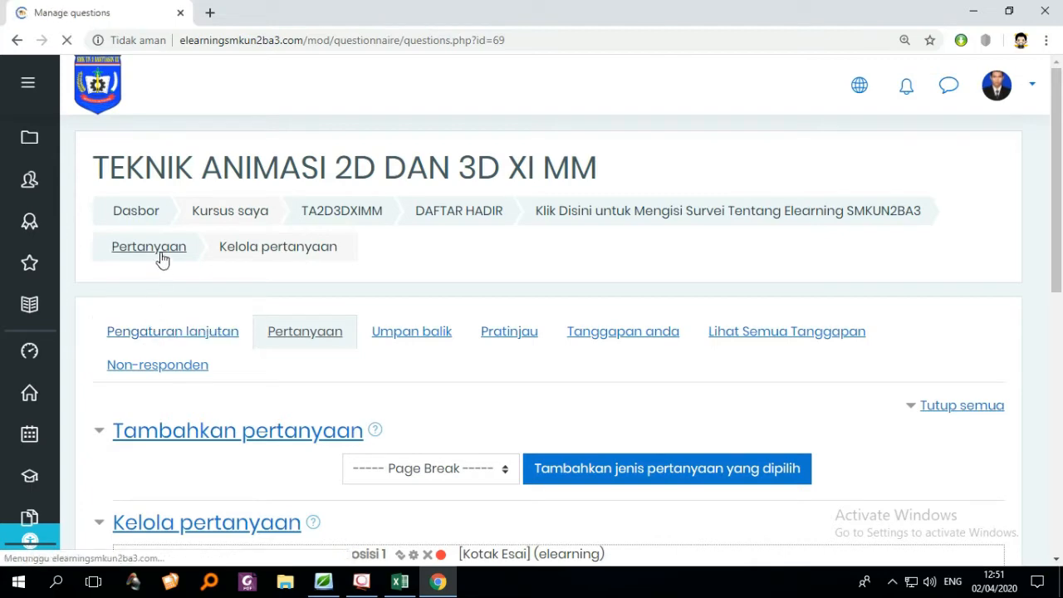
scroll(285, 285, "down", 1)
scroll(207, 315, "down", 2)
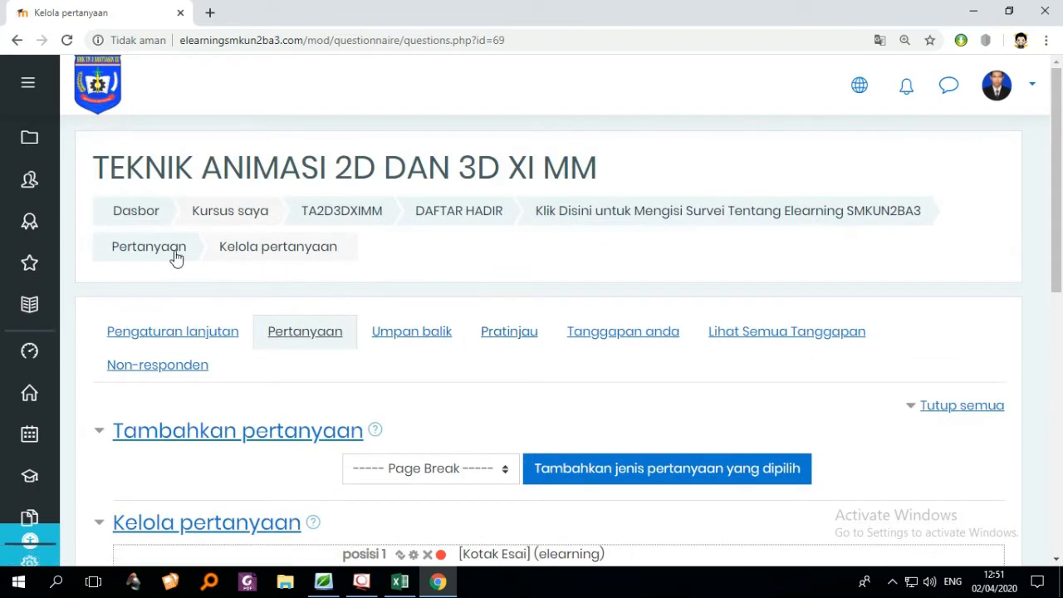
- Return to the survey's main page, open its settings for editing and examine the name and description
left_click(716, 227)
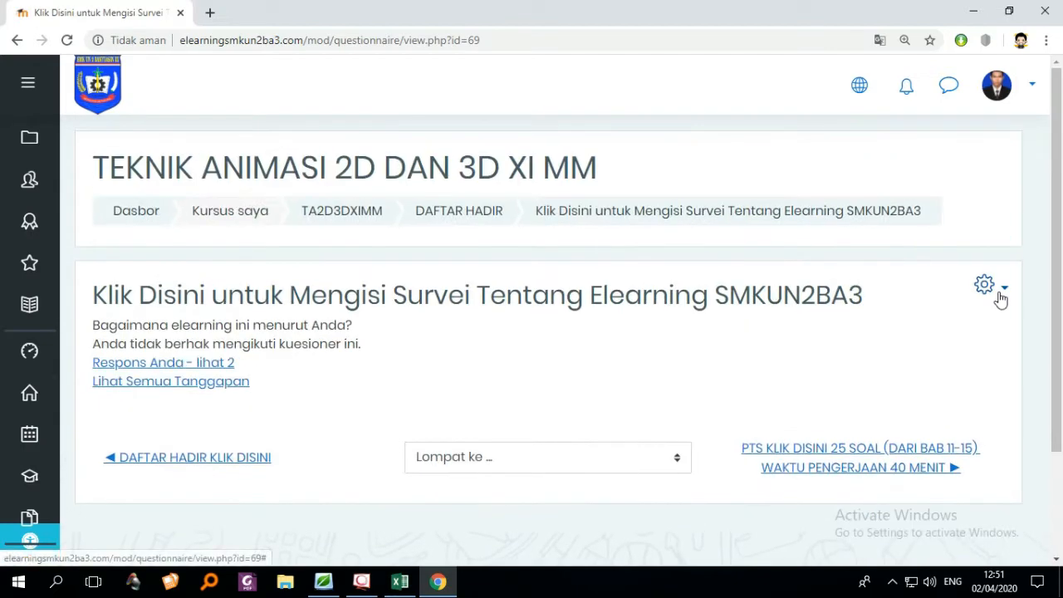
left_click(1001, 297)
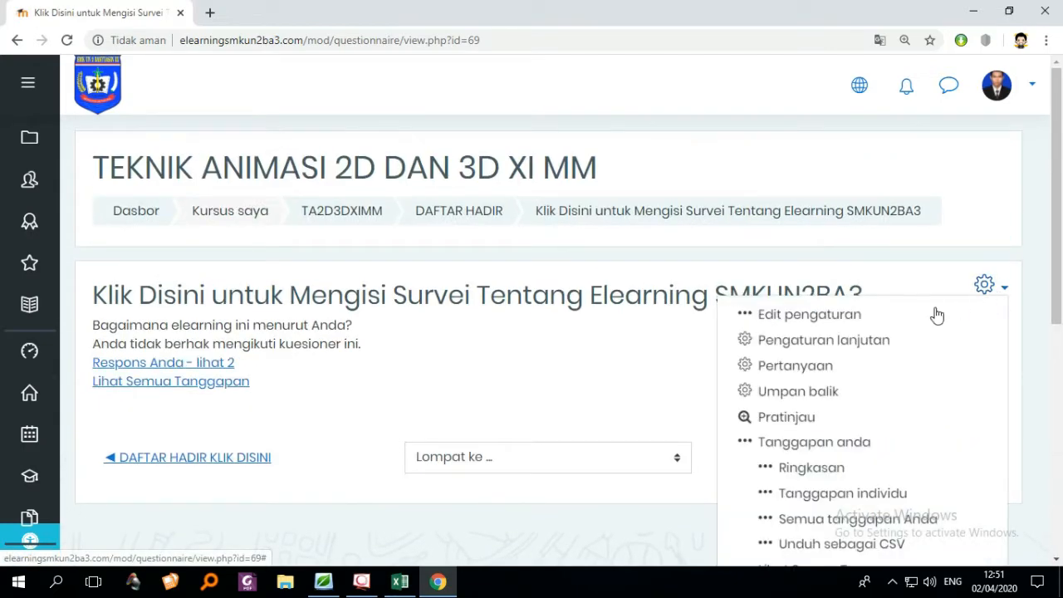
left_click(887, 321)
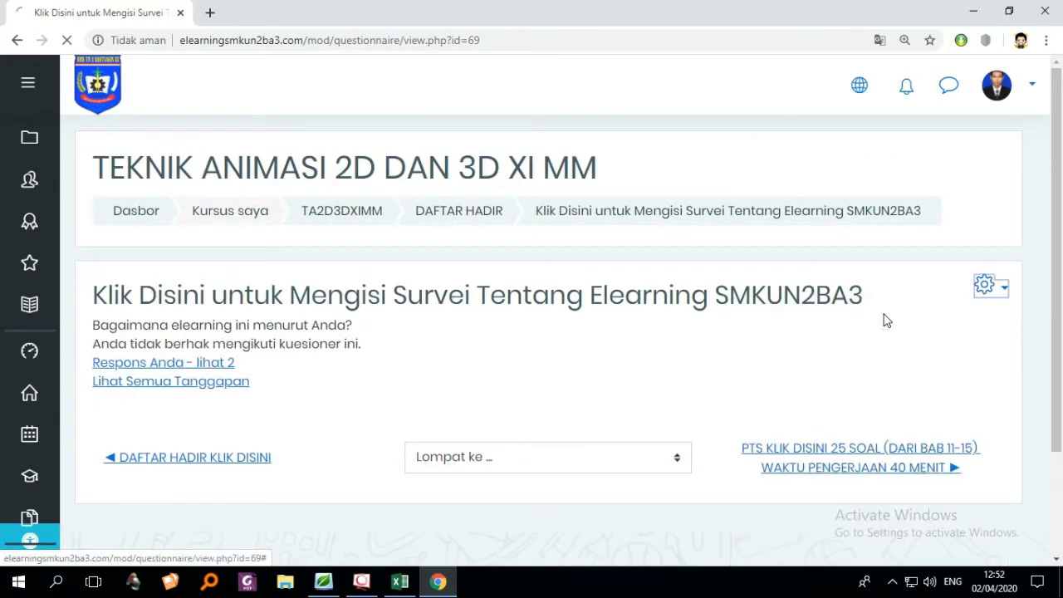
scroll(485, 358, "down", 2)
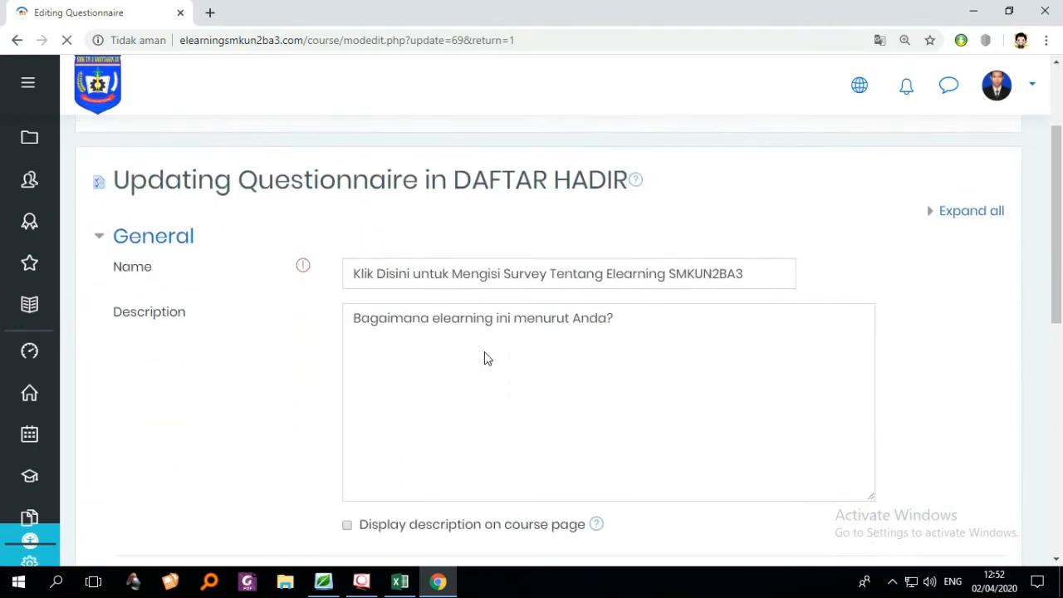
scroll(551, 354, "down", 2)
scroll(553, 352, "up", 2)
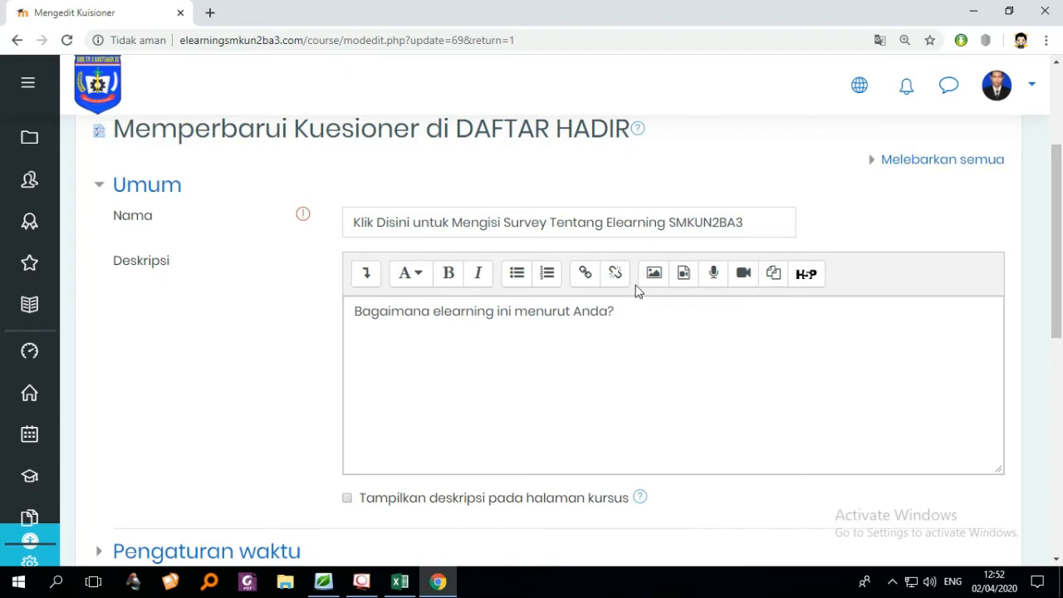
- Expand the survey's time settings (Pengaturan waktu) and examine the open and close date options
scroll(623, 295, "down", 2)
left_click(104, 400)
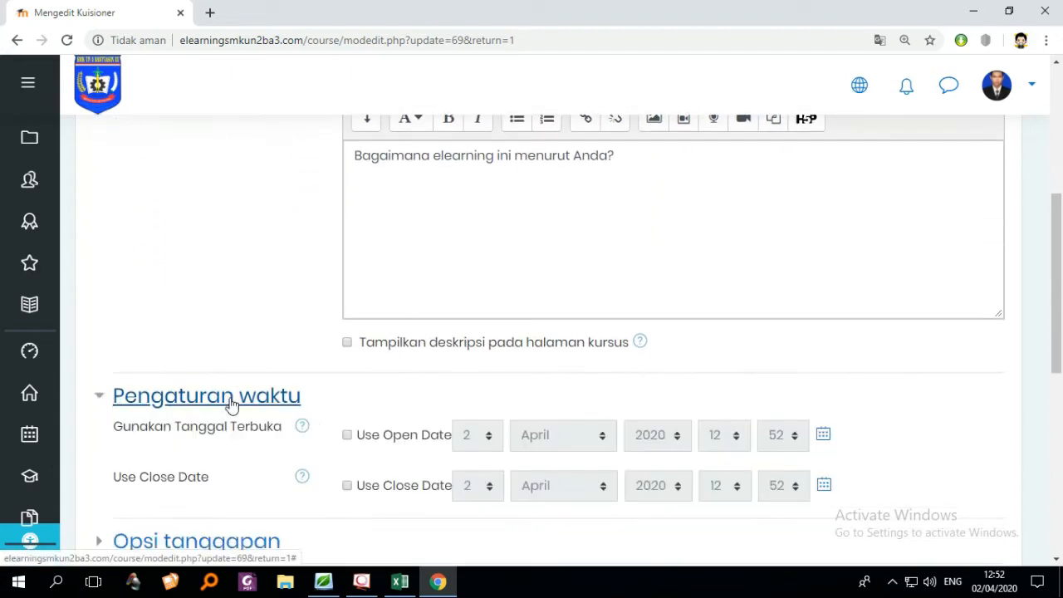
scroll(432, 404, "down", 2)
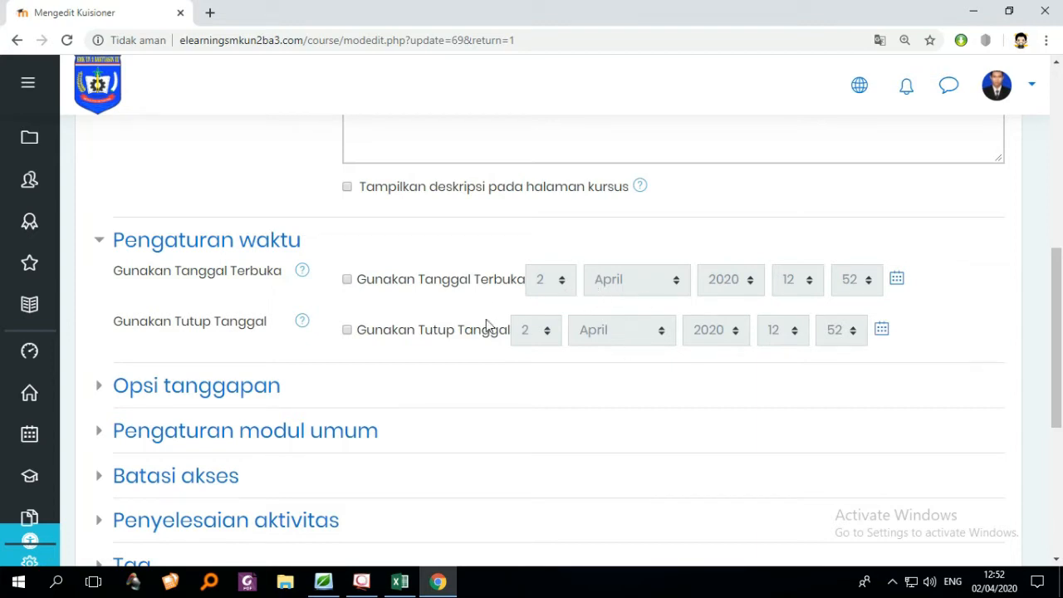
- Expand the survey's response options (Opsi tanggapan) and examine the response type, respondent type, visibility, notification, numbering and grade settings
left_click(108, 388)
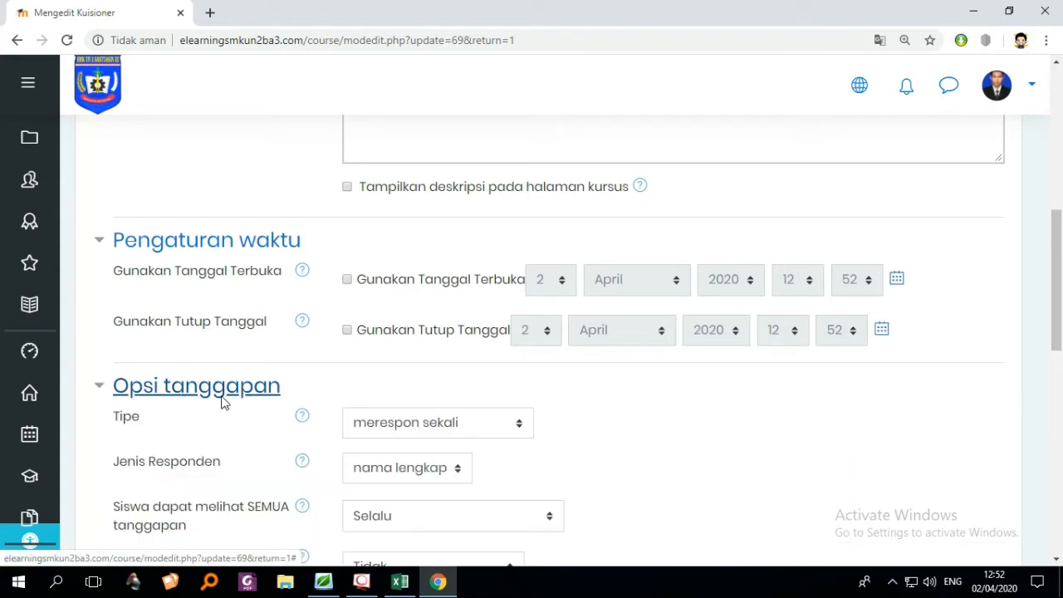
scroll(397, 387, "down", 1)
scroll(397, 388, "down", 1)
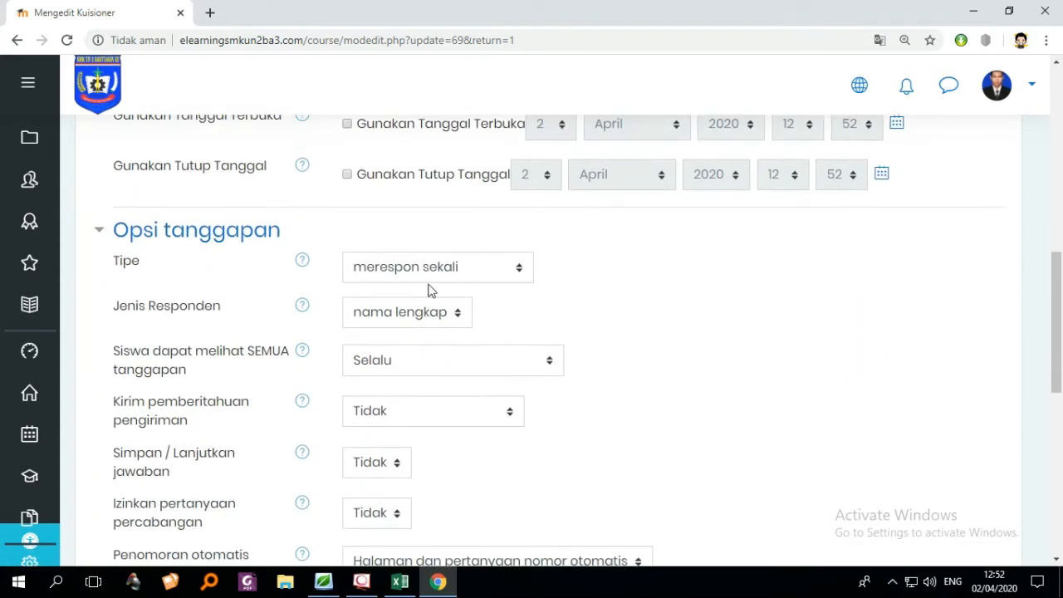
scroll(555, 291, "down", 1)
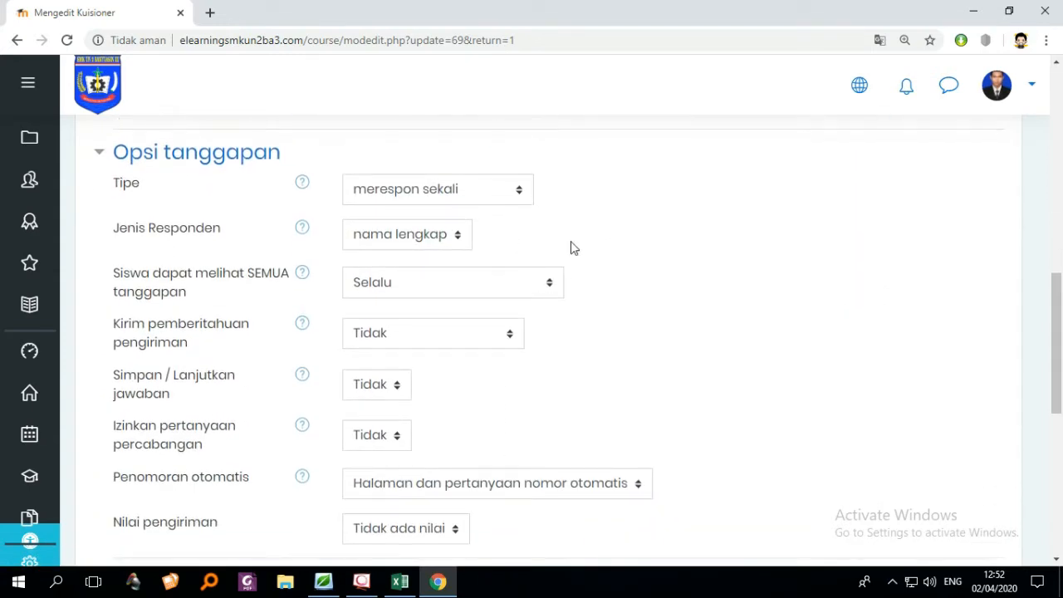
scroll(570, 245, "up", 1)
scroll(561, 299, "down", 1)
scroll(573, 280, "down", 1)
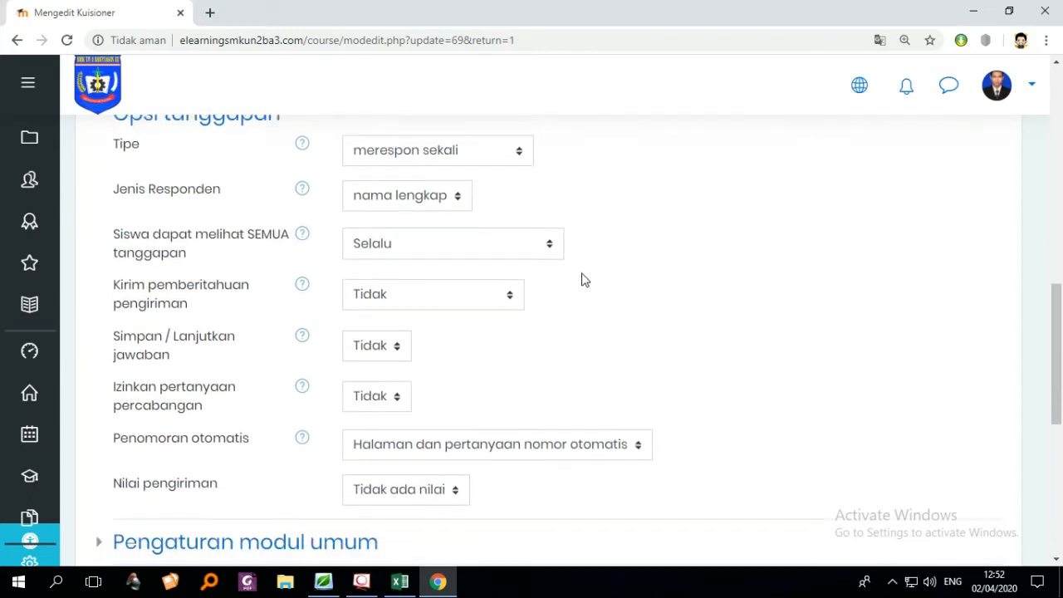
scroll(498, 280, "down", 1)
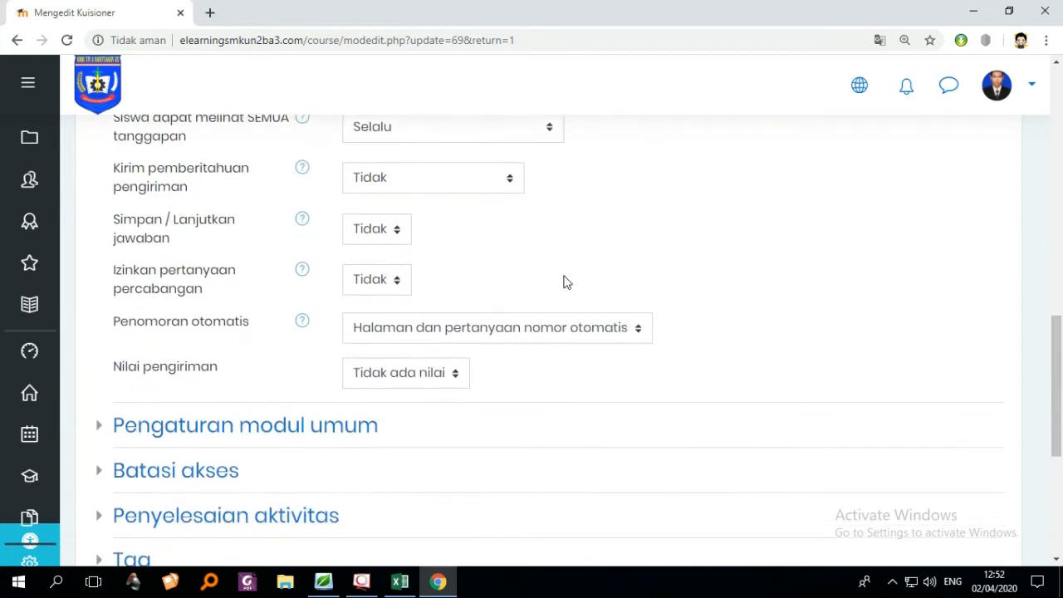
scroll(665, 316, "down", 1)
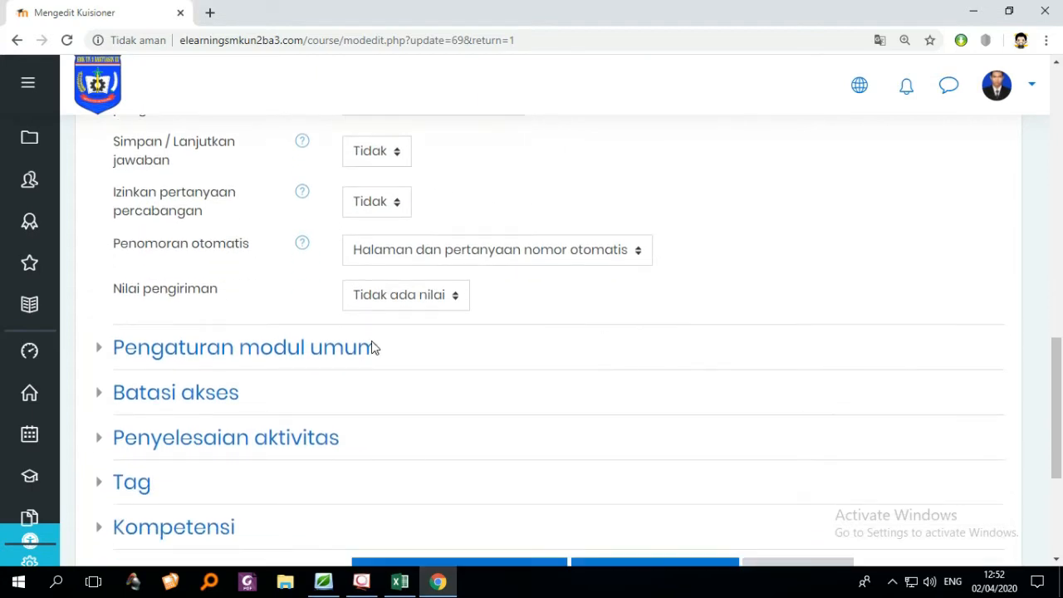
scroll(382, 320, "up", 1)
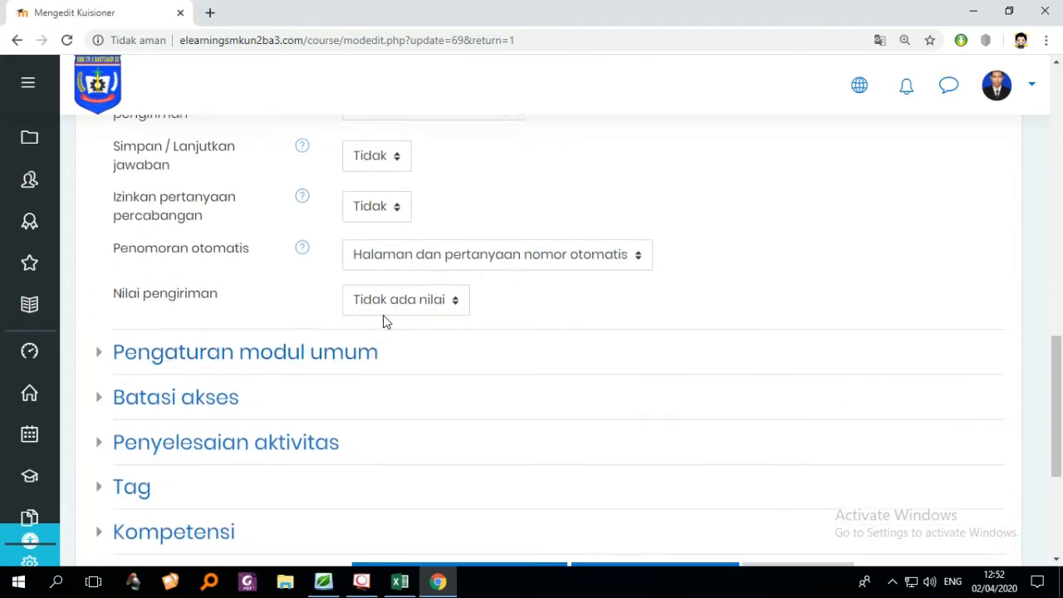
- Expand the survey's common module settings (Pengaturan modul umum) and examine the availability, ID number and group mode options
scroll(389, 317, "up", 1)
left_click(104, 426)
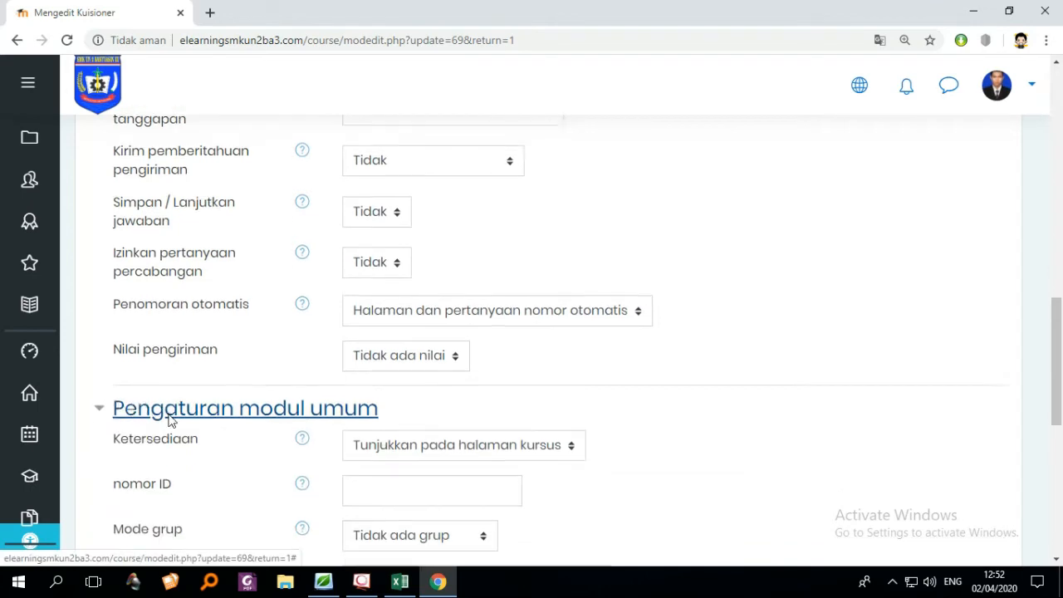
scroll(266, 389, "down", 2)
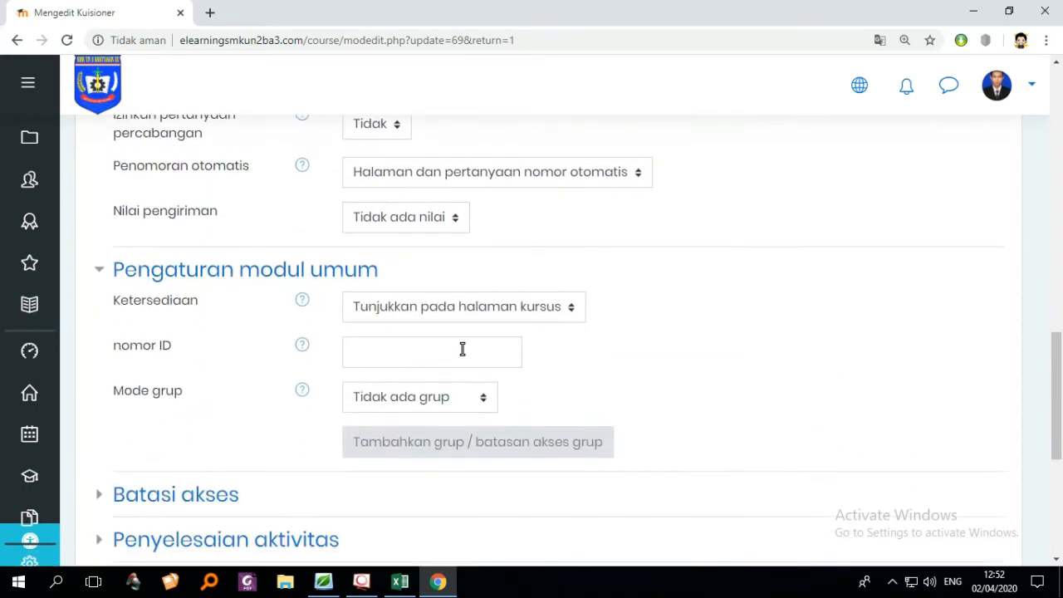
scroll(512, 344, "down", 1)
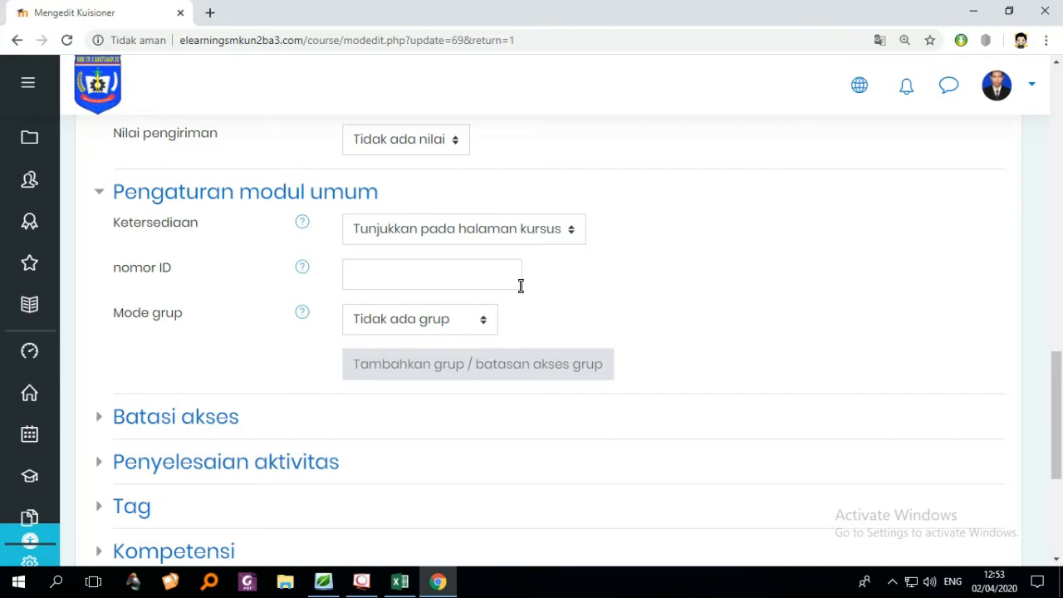
- Review the survey's response options again, from response visibility and notification through automatic numbering and submission grade
scroll(521, 286, "up", 1)
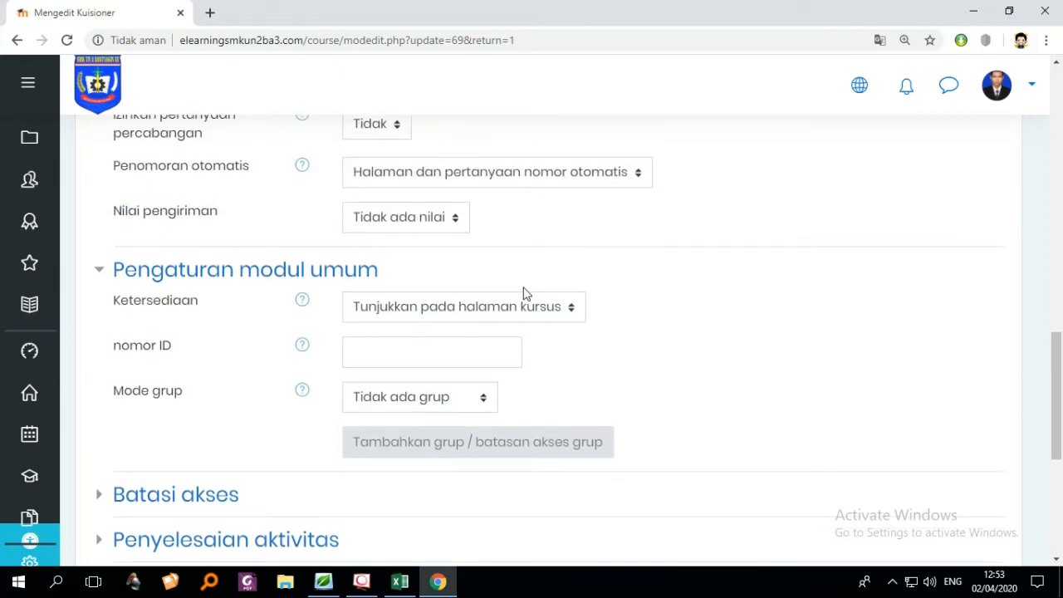
scroll(524, 292, "up", 1)
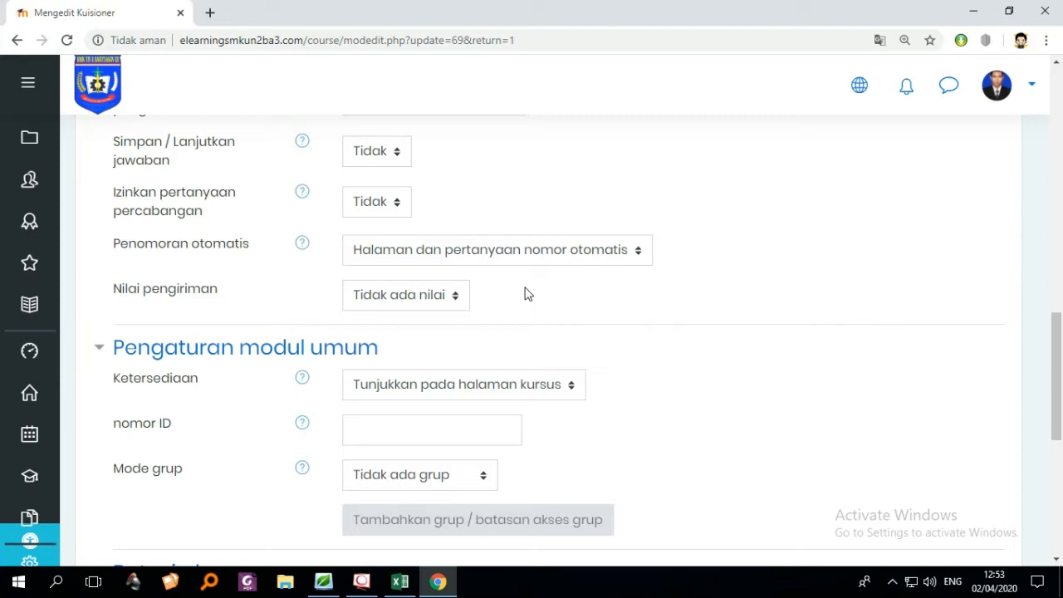
scroll(505, 337, "up", 2)
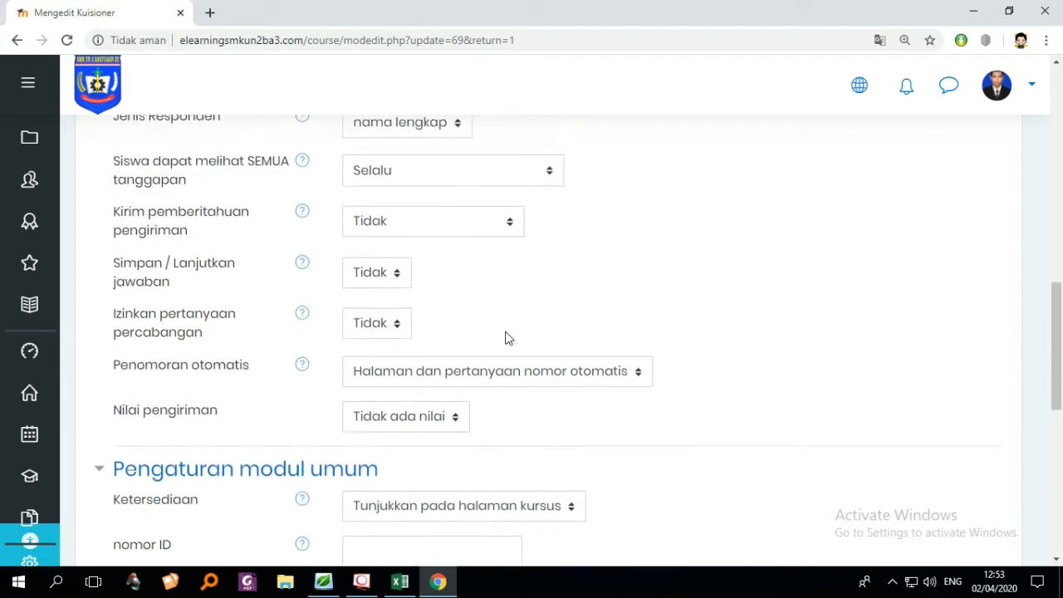
scroll(544, 357, "down", 2)
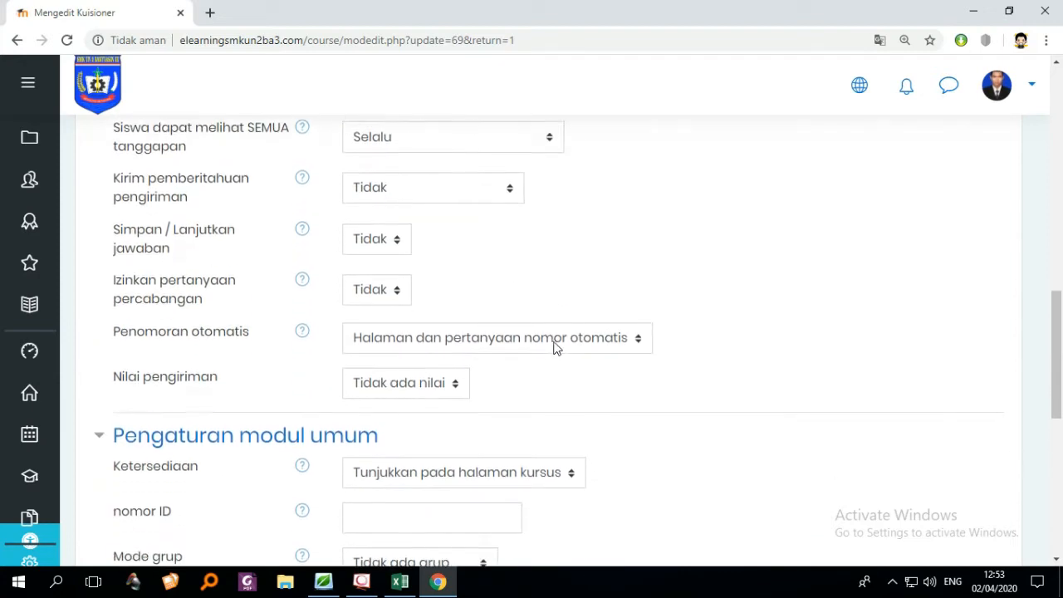
scroll(548, 355, "up", 1)
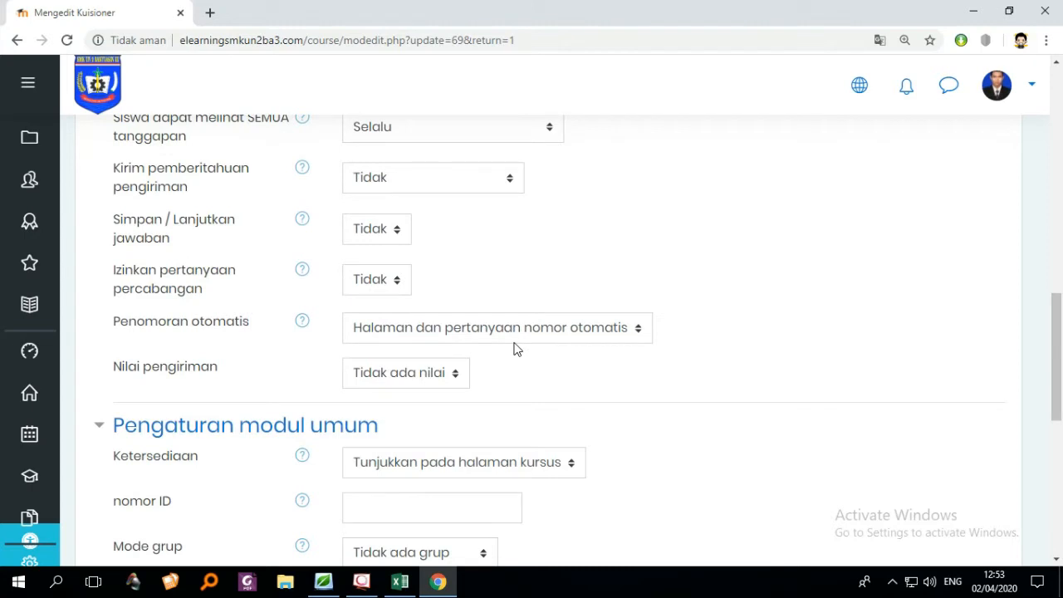
scroll(508, 347, "down", 1)
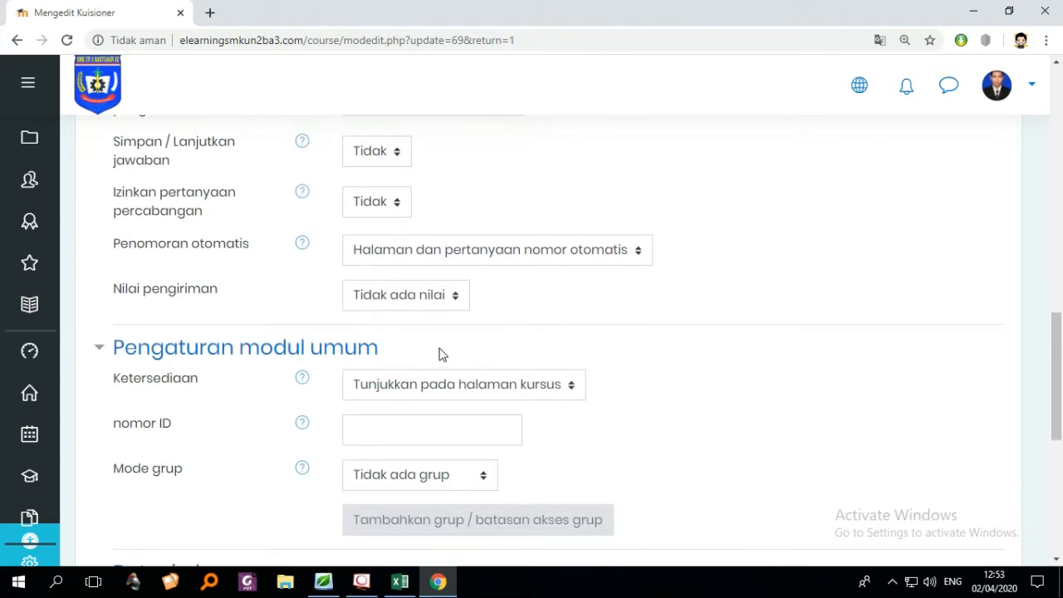
- Expand the survey's access restrictions (Batasi akses) and examine the option for adding a restriction
scroll(404, 373, "down", 1)
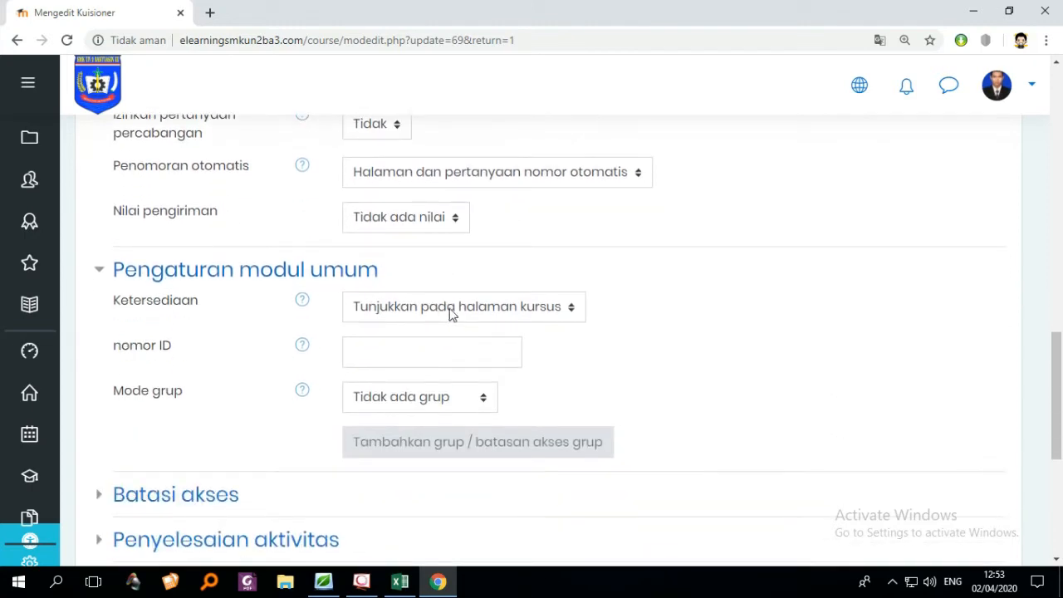
scroll(490, 316, "down", 1)
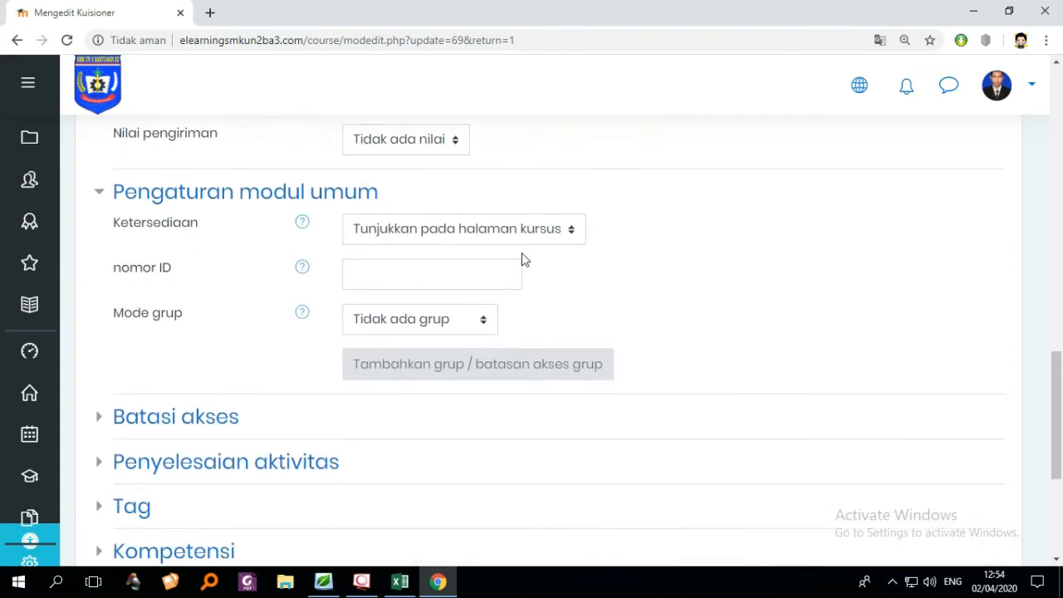
scroll(465, 332, "down", 1)
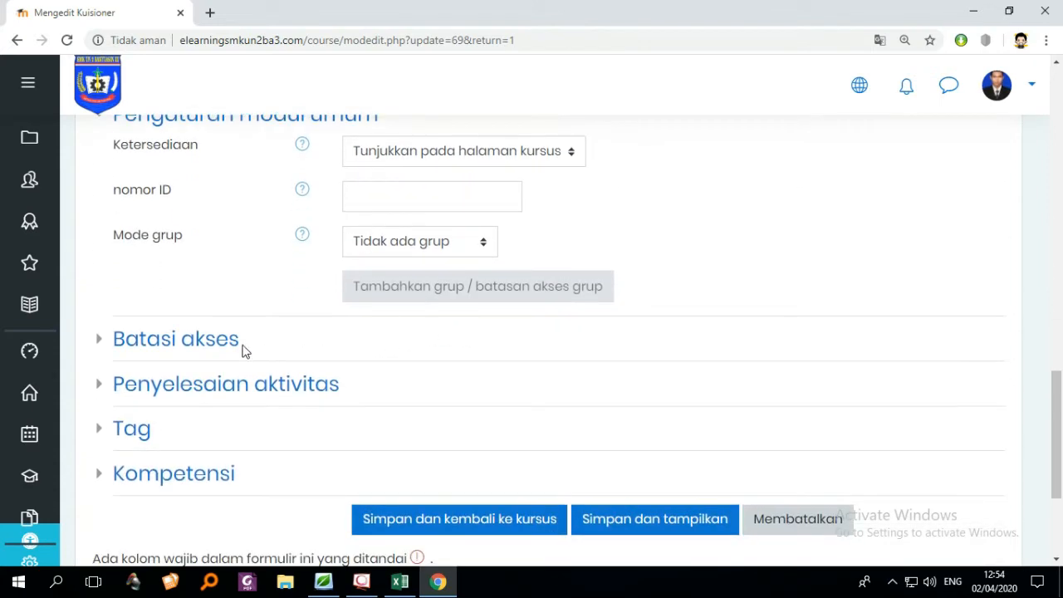
left_click(106, 341)
scroll(416, 354, "down", 1)
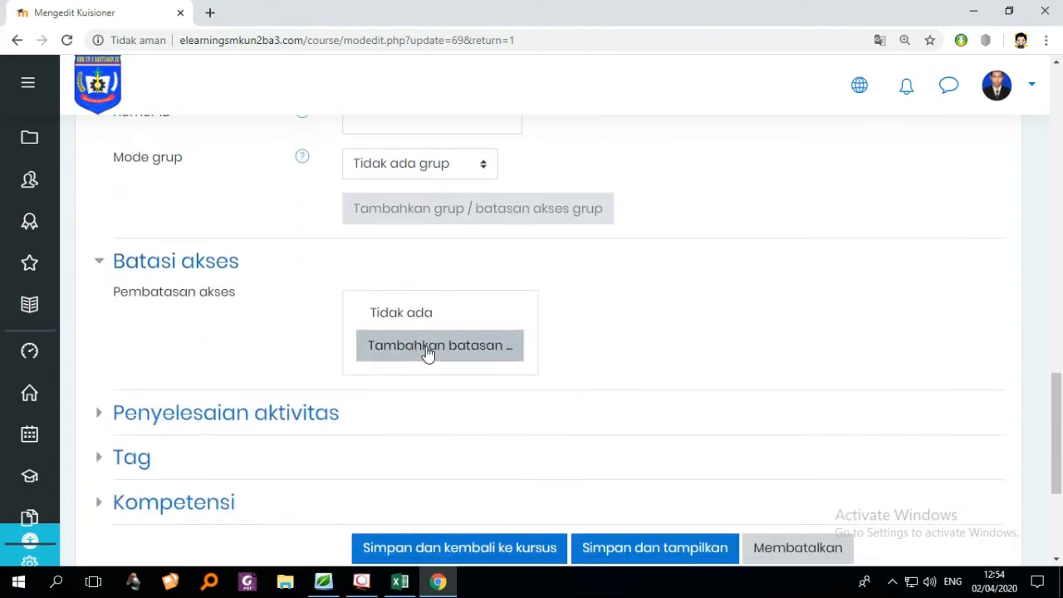
scroll(424, 349, "down", 1)
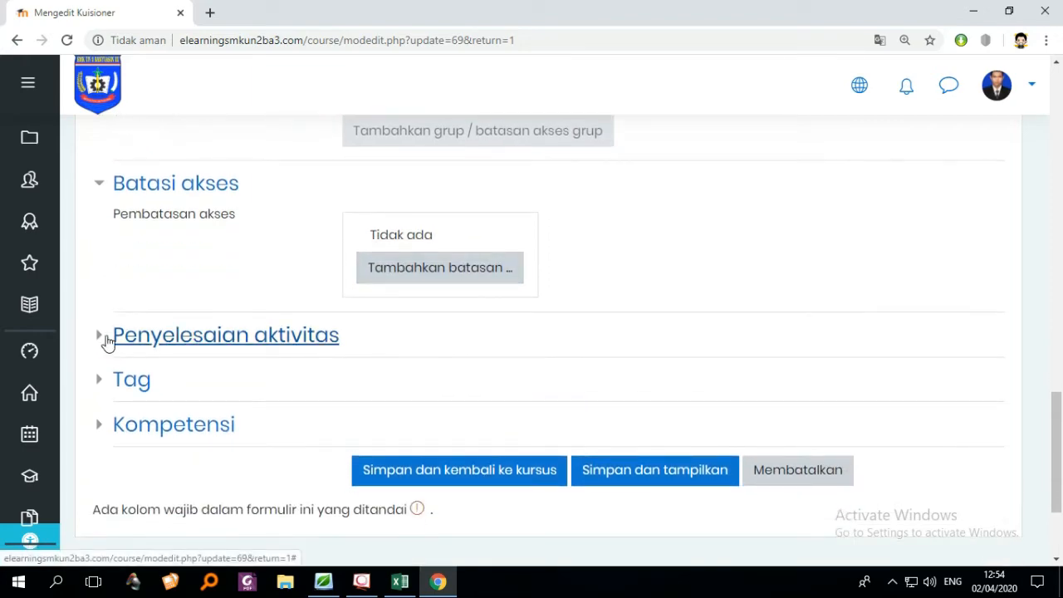
- Expand the survey's activity completion (Penyelesaian aktivitas) and examine the locked options, completion tracking and expected completion date
left_click(106, 341)
scroll(333, 345, "down", 2)
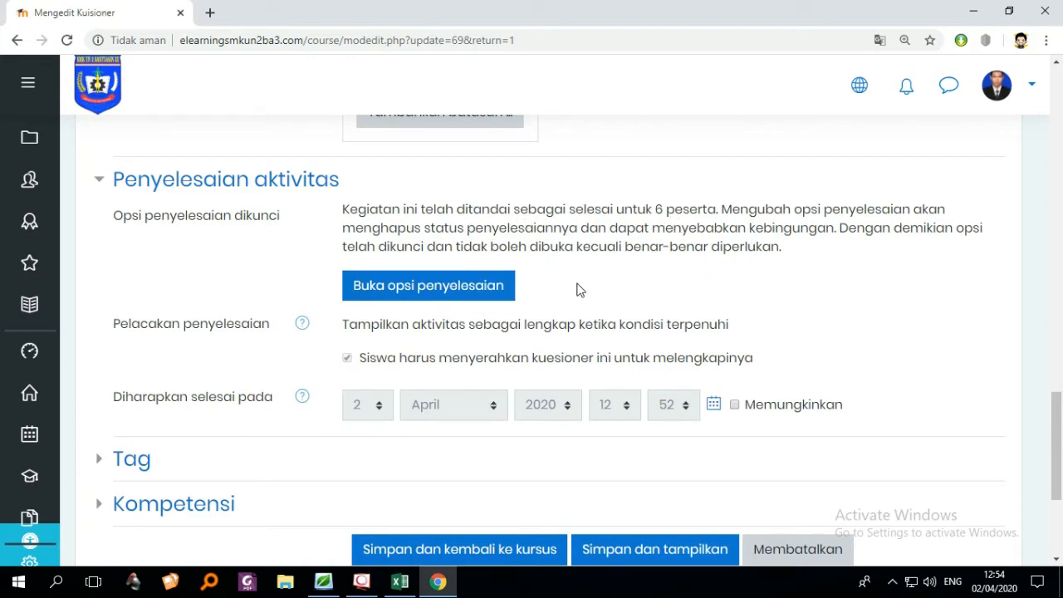
scroll(644, 307, "down", 1)
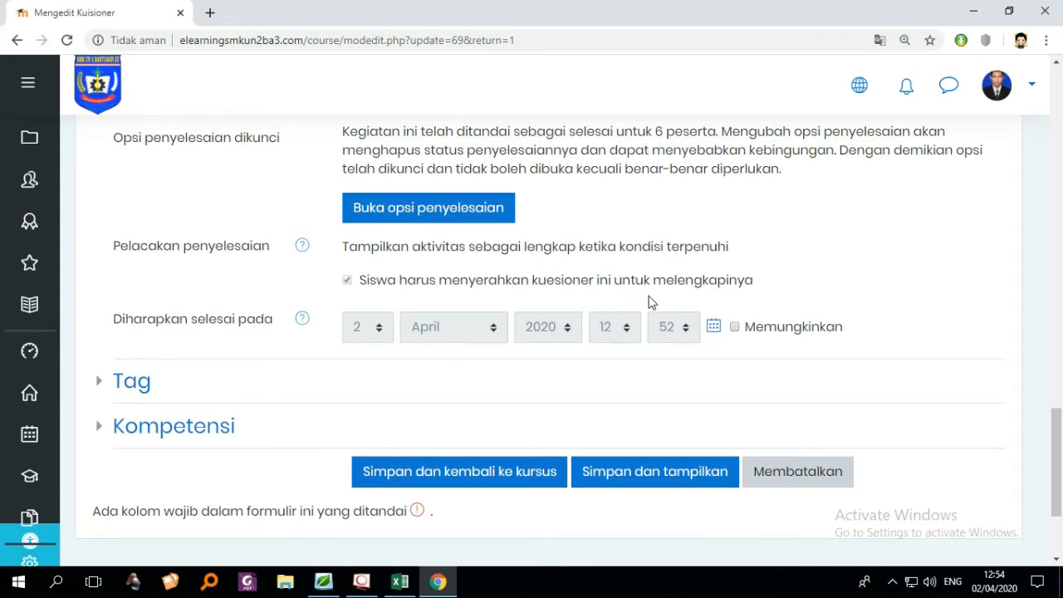
- Expand the survey's Tag and Kompetensi sections and examine the tag, course competency and after-completion options
scroll(659, 302, "down", 2)
scroll(249, 326, "up", 1)
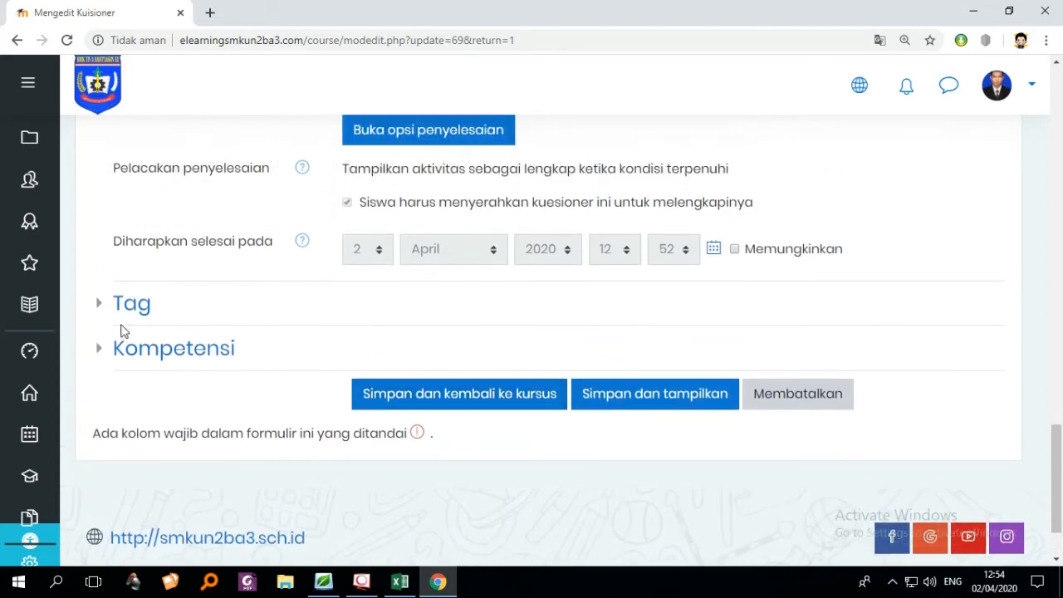
left_click(97, 314)
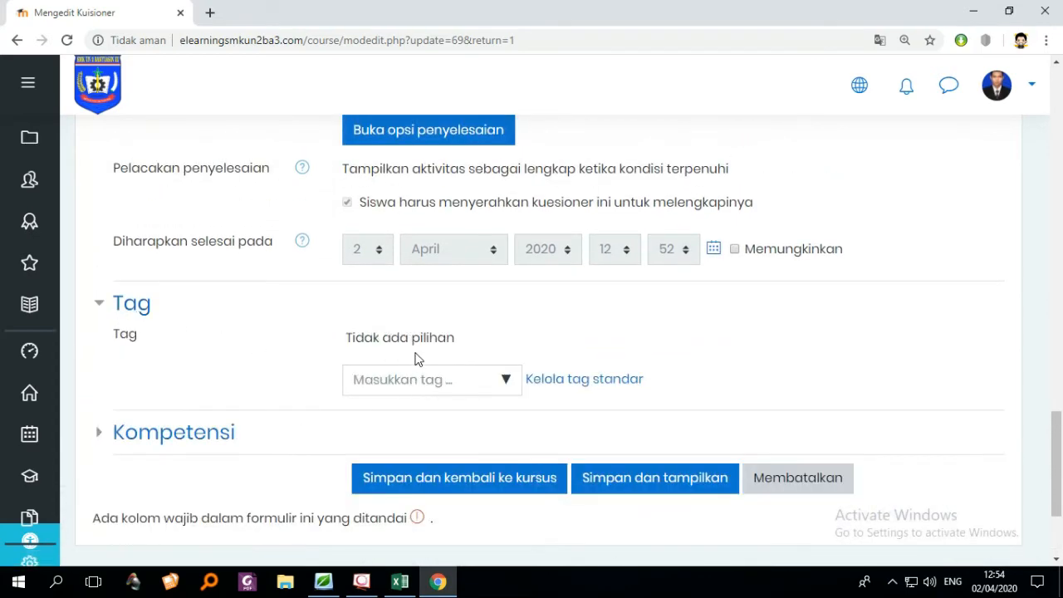
scroll(105, 371, "down", 1)
left_click(98, 357)
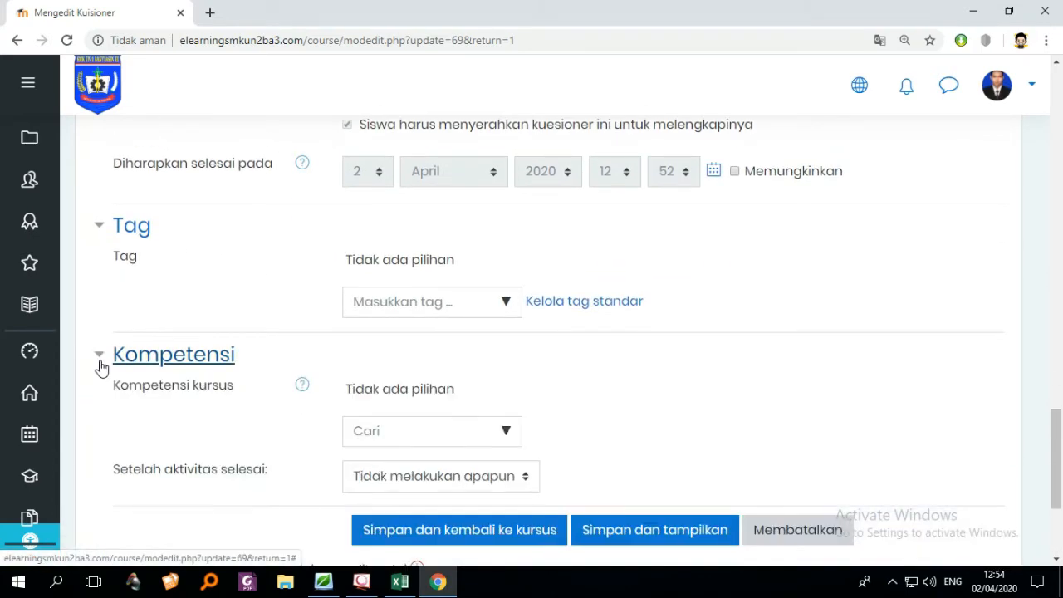
scroll(280, 368, "down", 2)
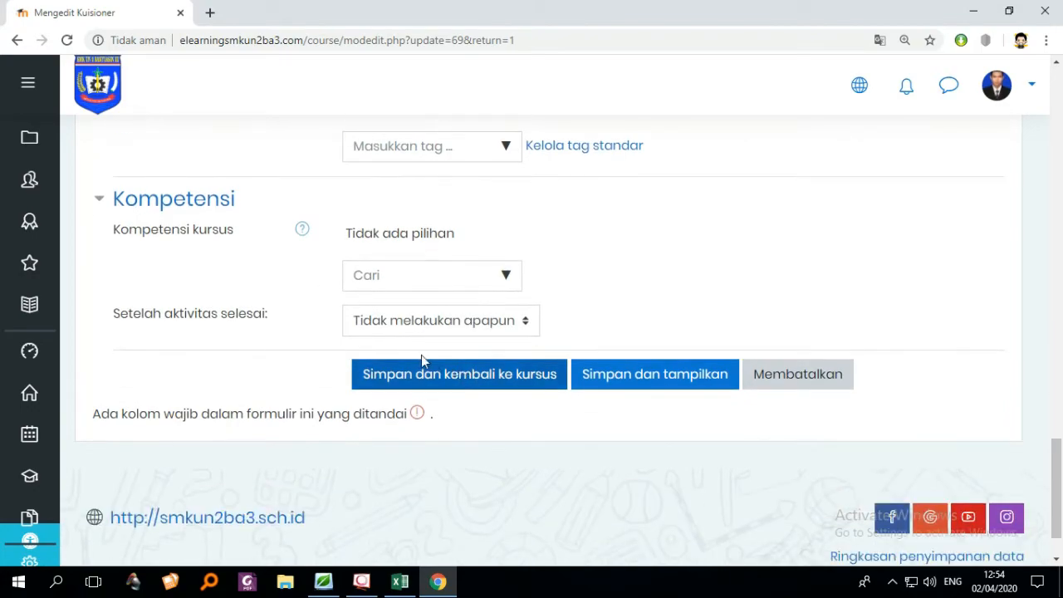
scroll(568, 373, "up", 5)
scroll(579, 376, "down", 1)
scroll(579, 375, "down", 4)
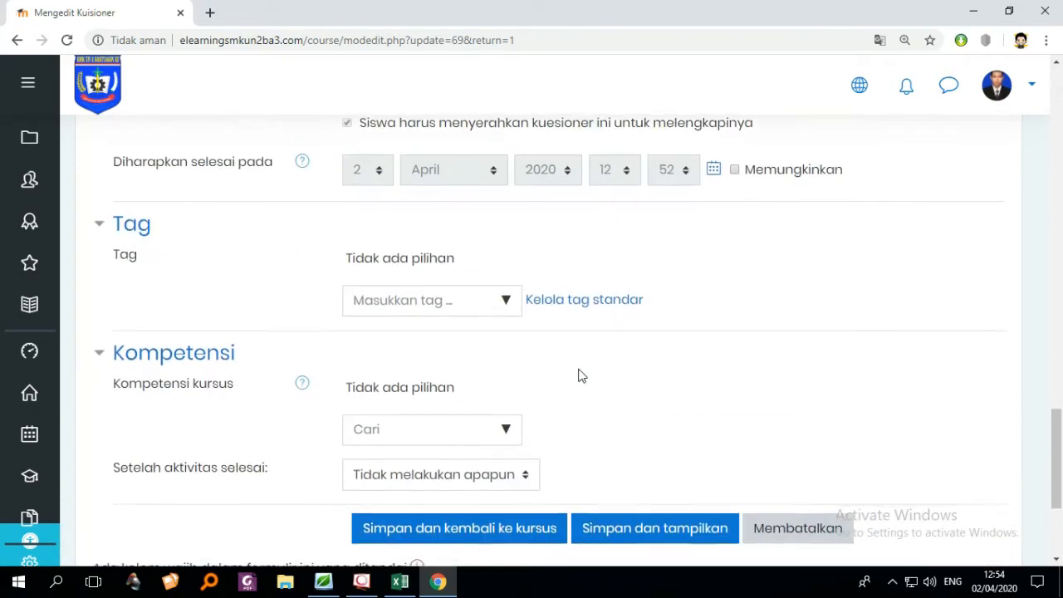
- Return to the course's DAFTAR HADIR section without saving the survey and examine the PTS quizzes' access requirements
scroll(682, 421, "up", 9)
scroll(652, 405, "up", 10)
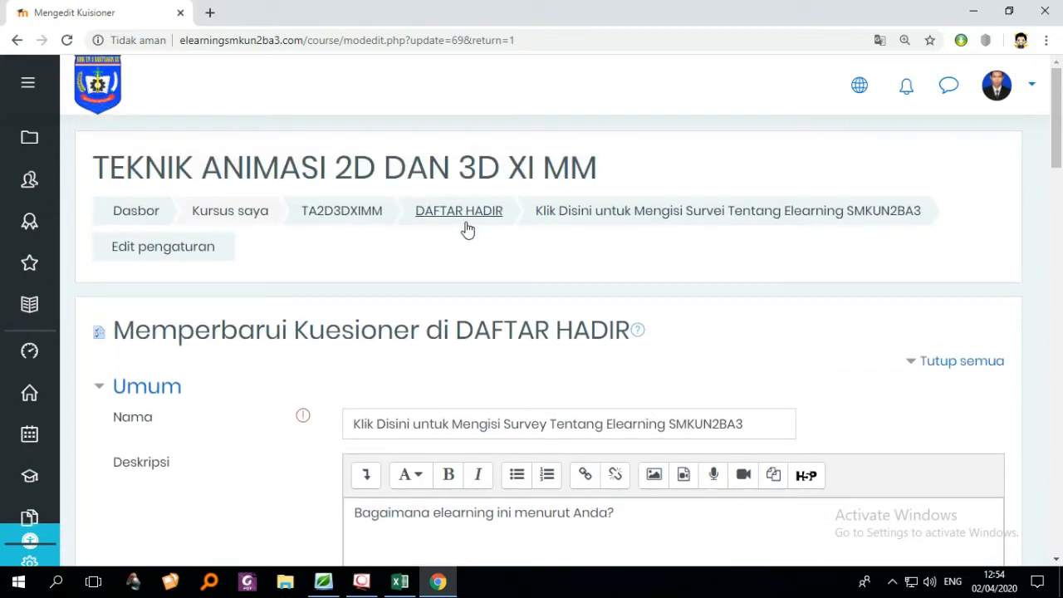
left_click(467, 229)
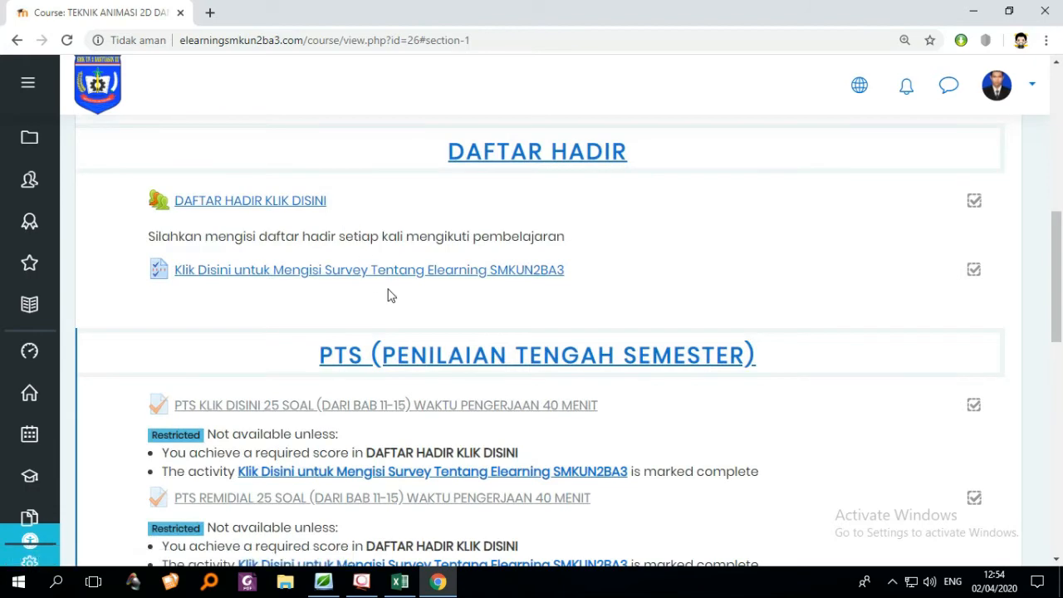
scroll(397, 299, "up", 3)
scroll(425, 297, "down", 2)
scroll(425, 297, "down", 1)
scroll(460, 291, "down", 1)
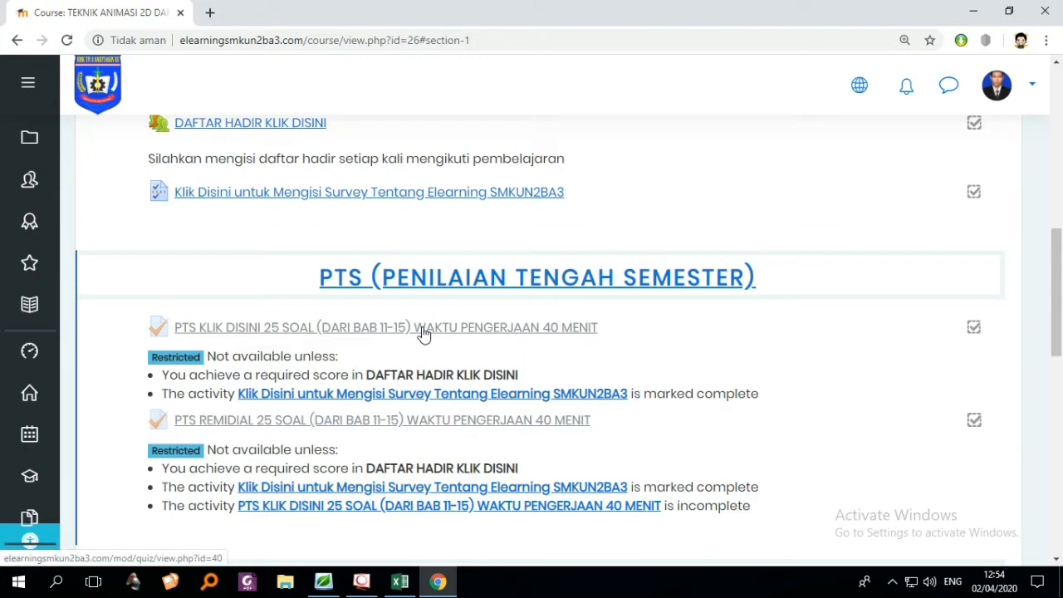
- Open the 25-question PTS quiz for BAB 11-15, dismiss the translation notice and examine its closing date, time limit and grading method
left_click(423, 332)
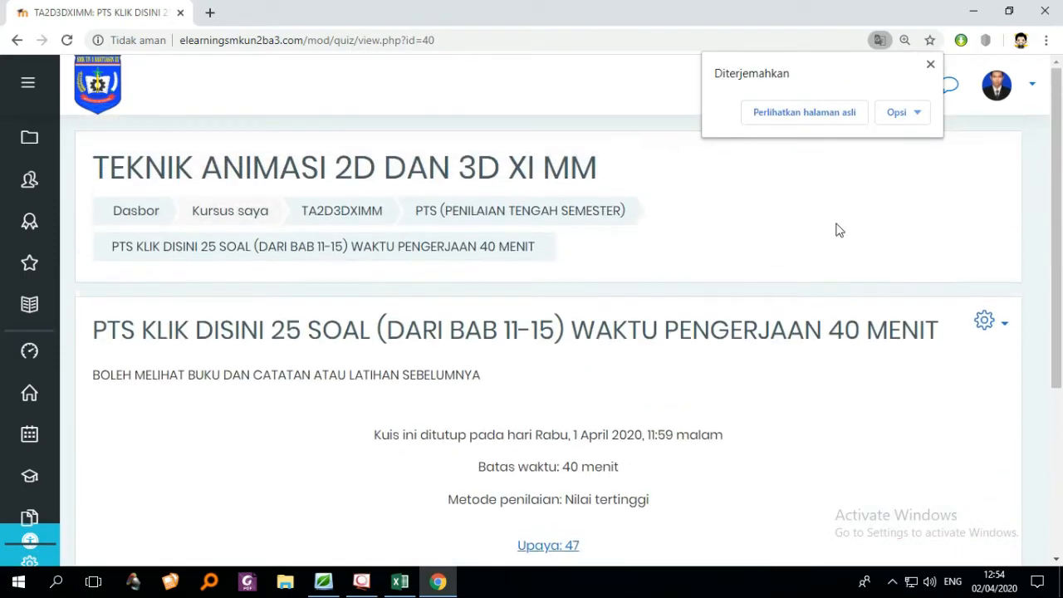
left_click(931, 65)
scroll(696, 427, "down", 3)
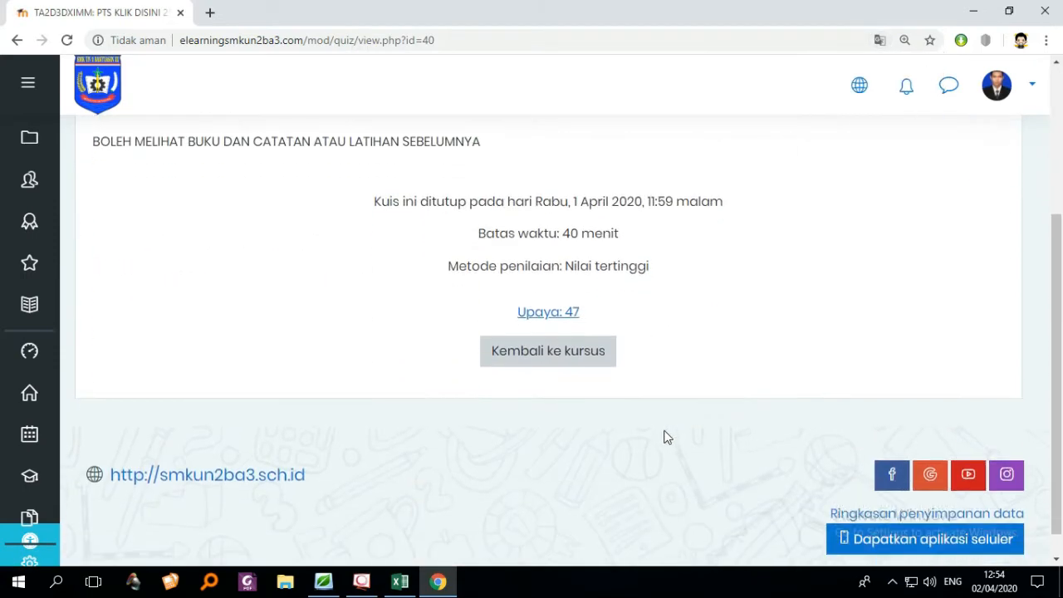
scroll(656, 441, "up", 1)
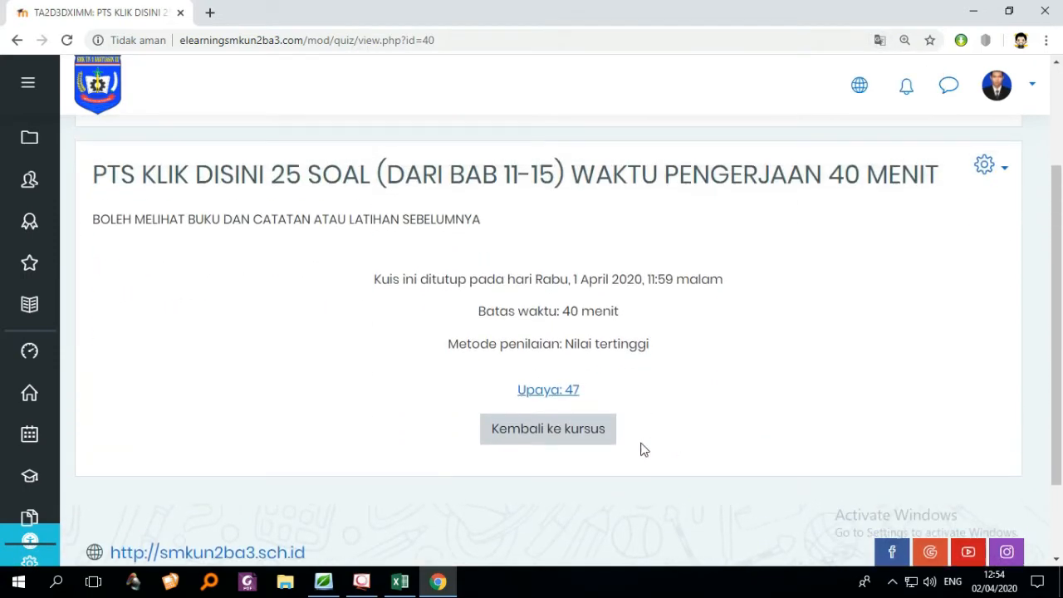
- Open the PTS quiz's settings for editing and examine its name and description
left_click(988, 171)
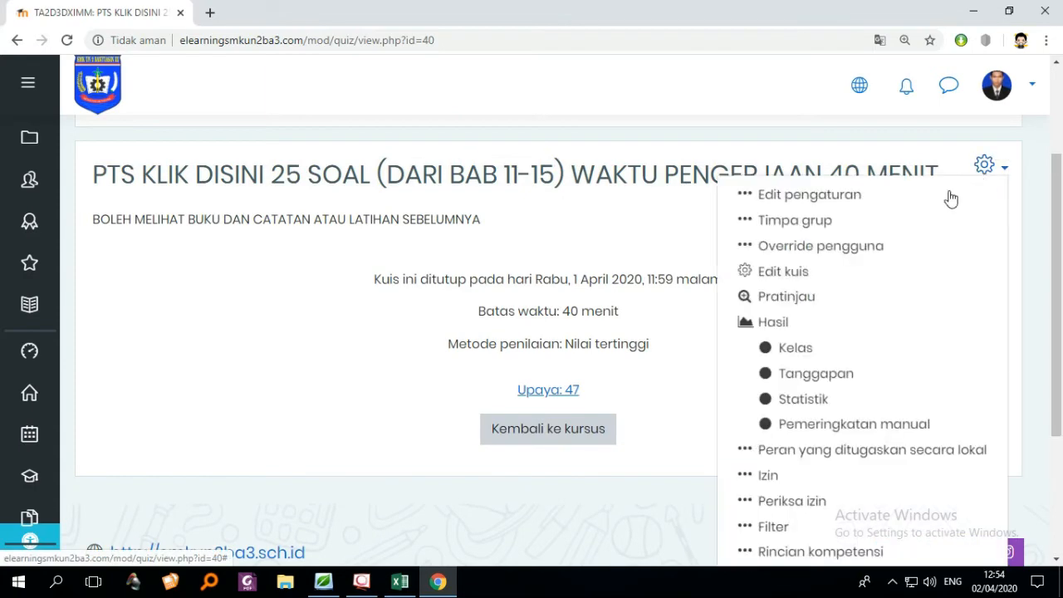
left_click(862, 196)
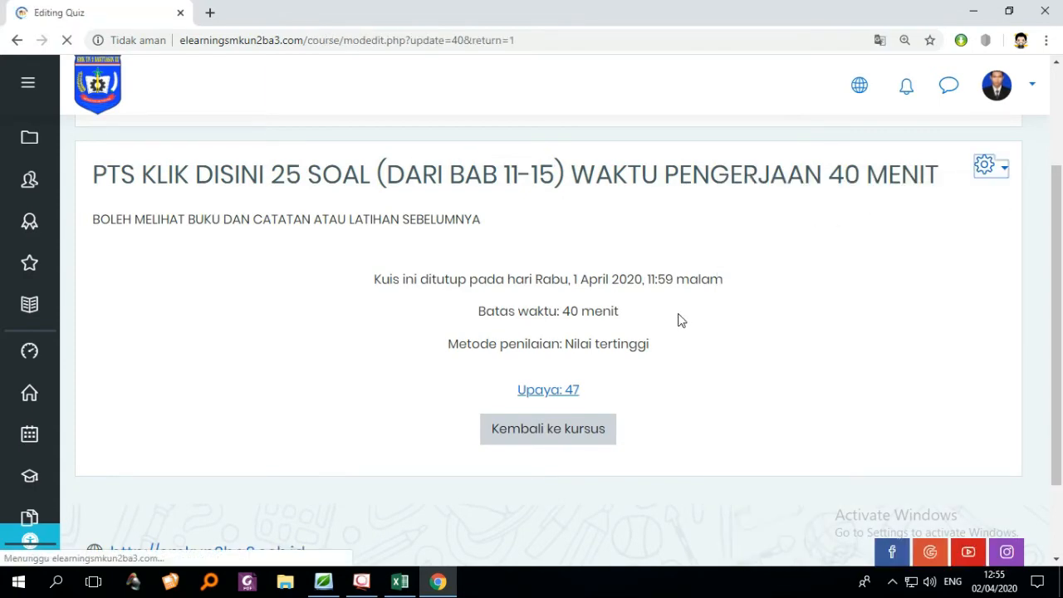
scroll(670, 325, "down", 1)
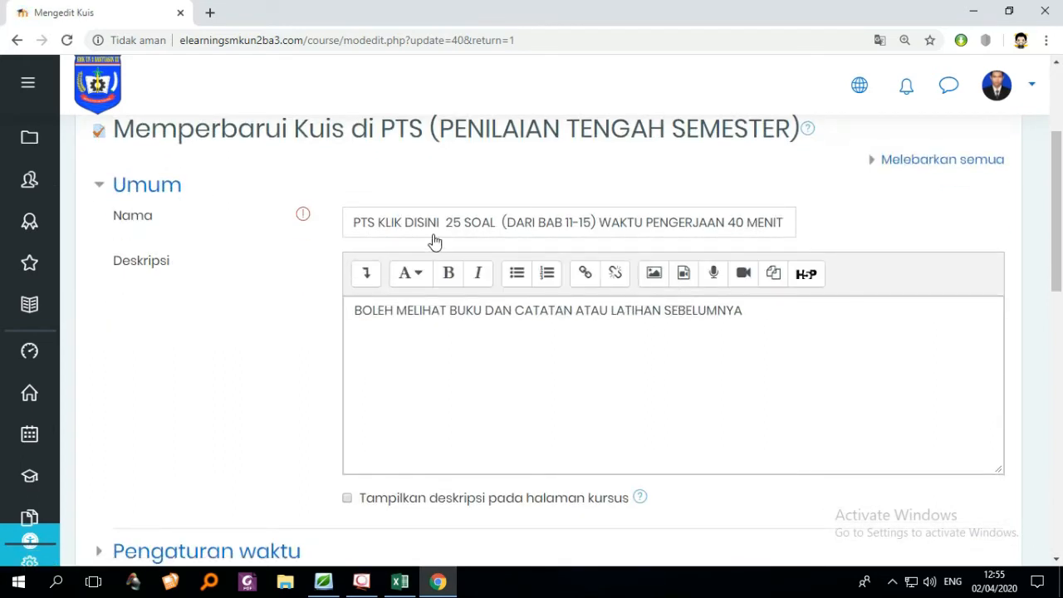
scroll(694, 244, "down", 1)
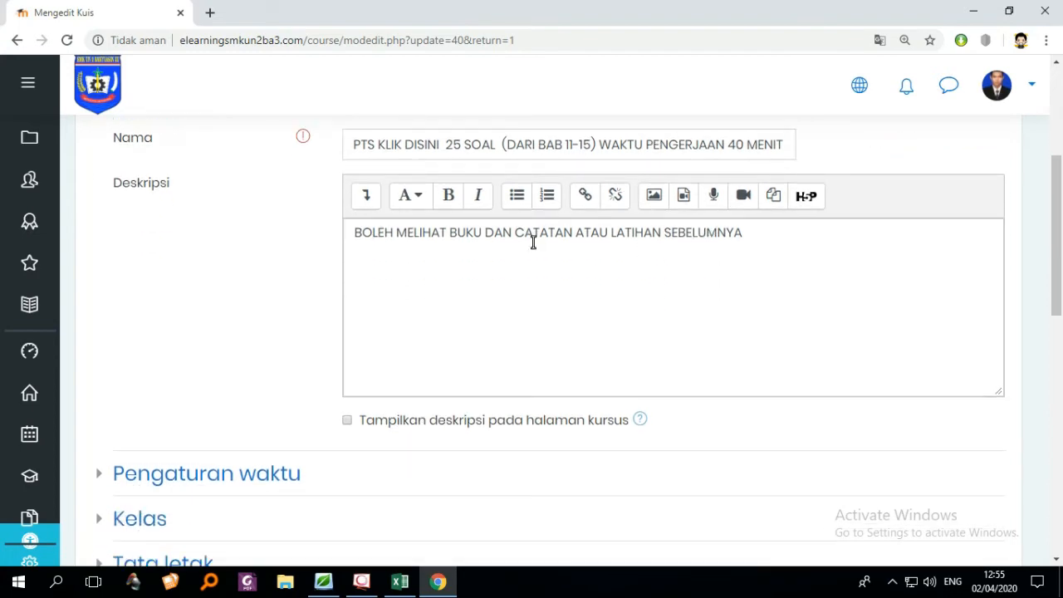
scroll(629, 253, "down", 2)
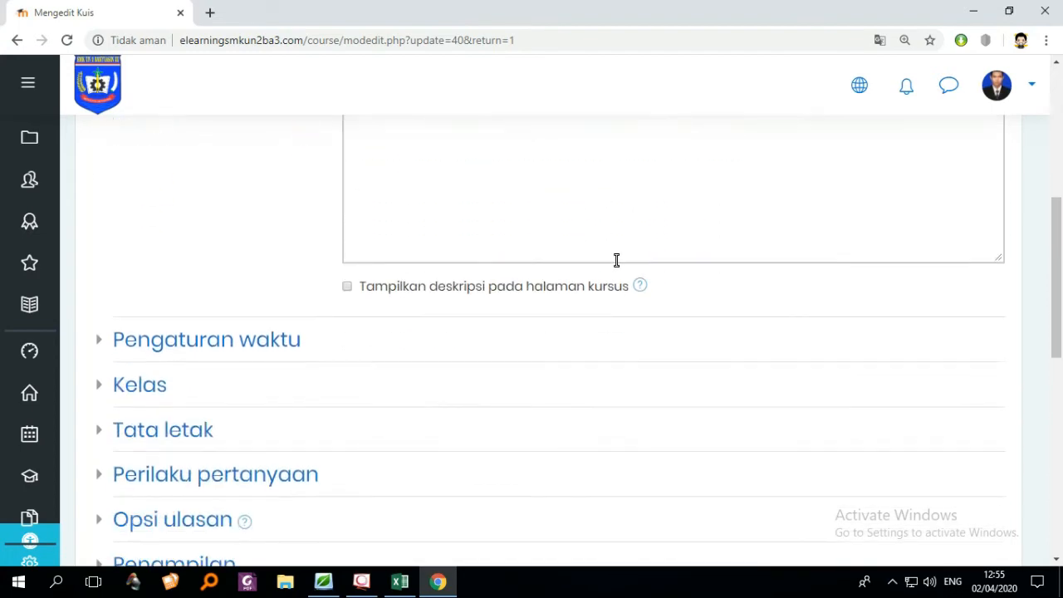
- Expand the quiz's time settings (Pengaturan waktu), examine the open and close dates and time limit, and compare them with the quiz name
left_click(106, 324)
scroll(456, 323, "down", 2)
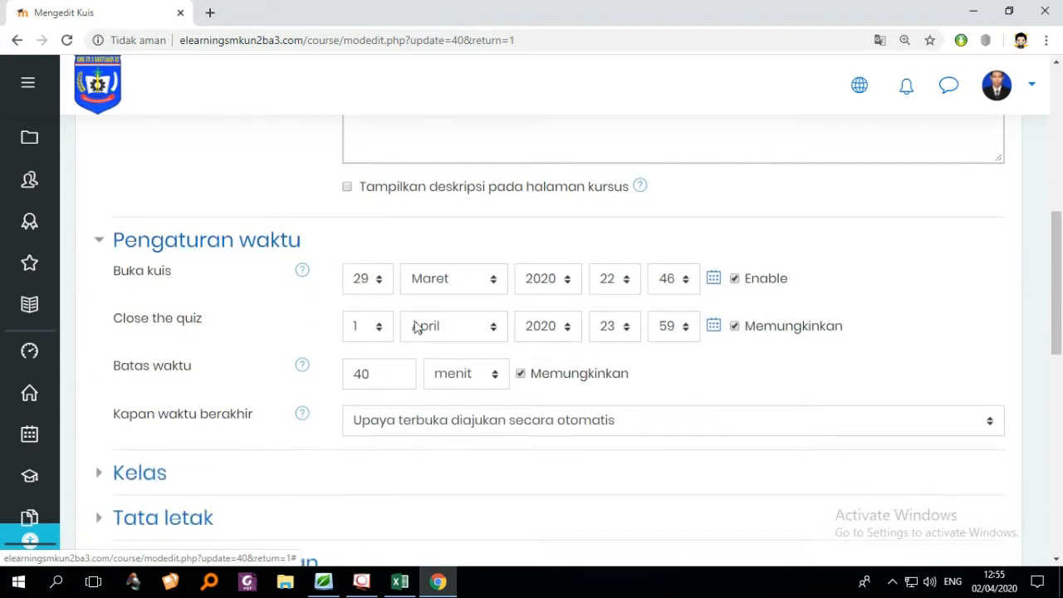
scroll(416, 249, "up", 1)
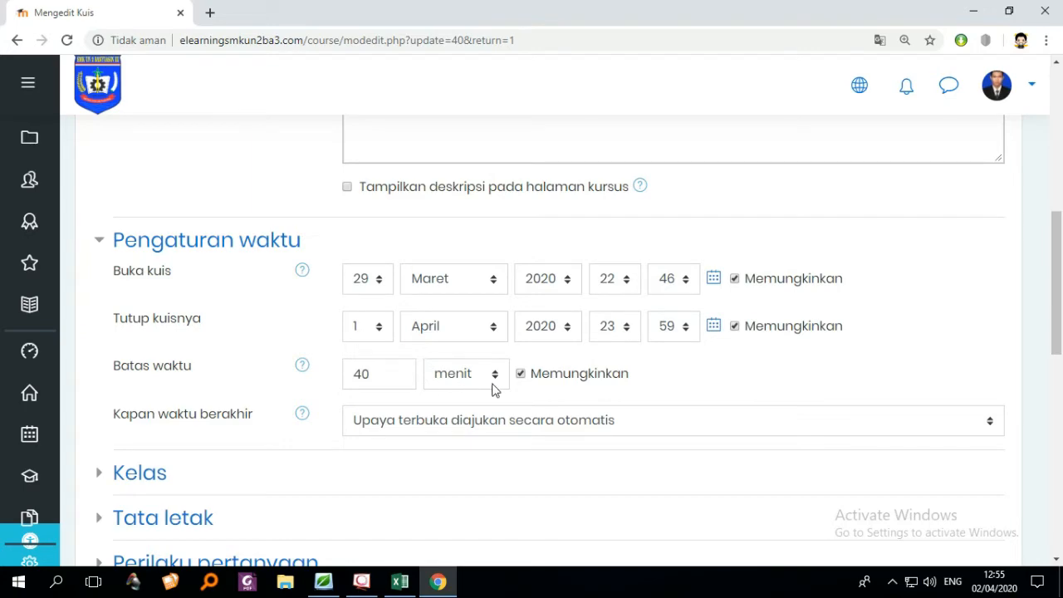
scroll(524, 399, "up", 3)
scroll(527, 398, "up", 3)
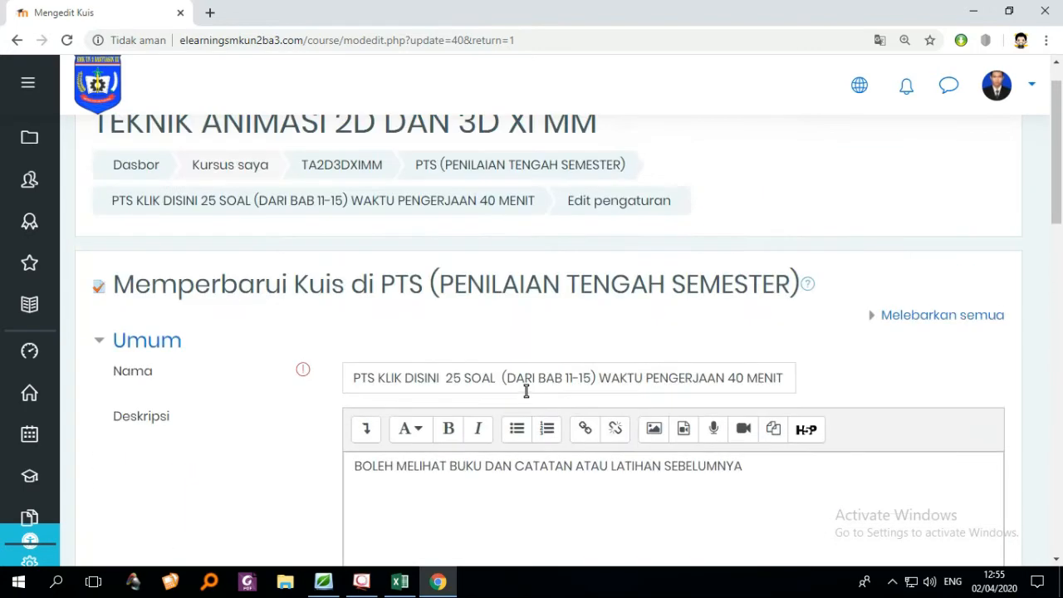
- Review the time settings and examine the choices for when time expires (Kapan waktu berakhir), keeping Upaya terbuka diajukan secara otomatis
scroll(527, 399, "down", 7)
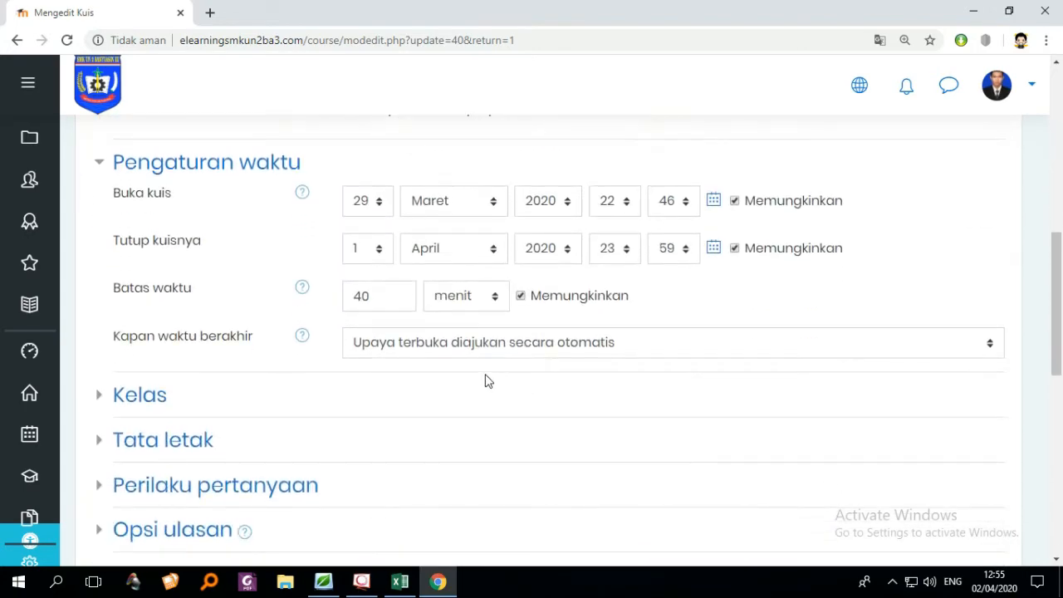
scroll(482, 378, "up", 1)
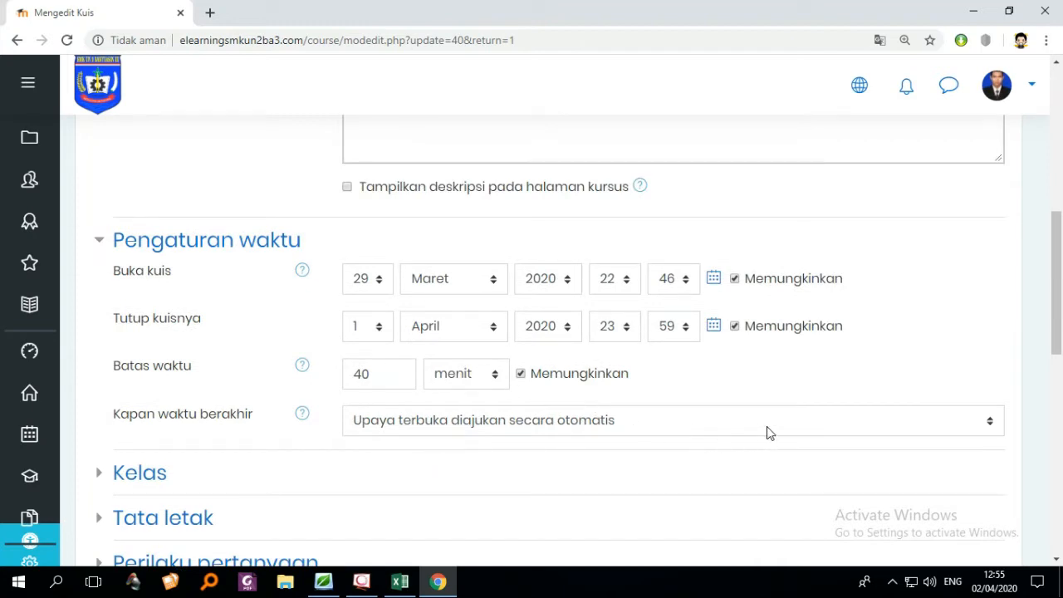
left_click(739, 431)
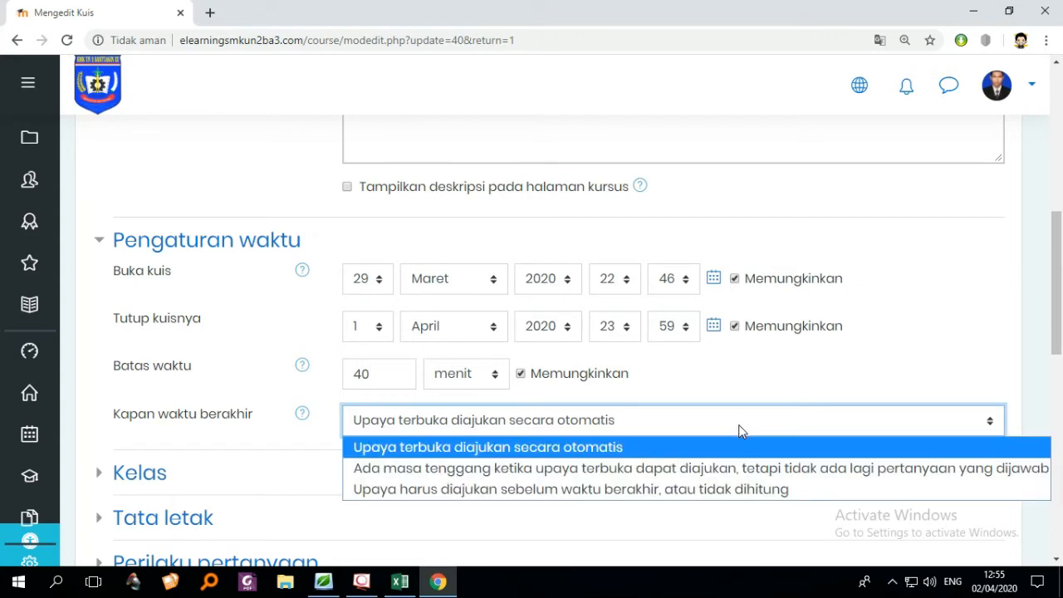
scroll(852, 516, "down", 2)
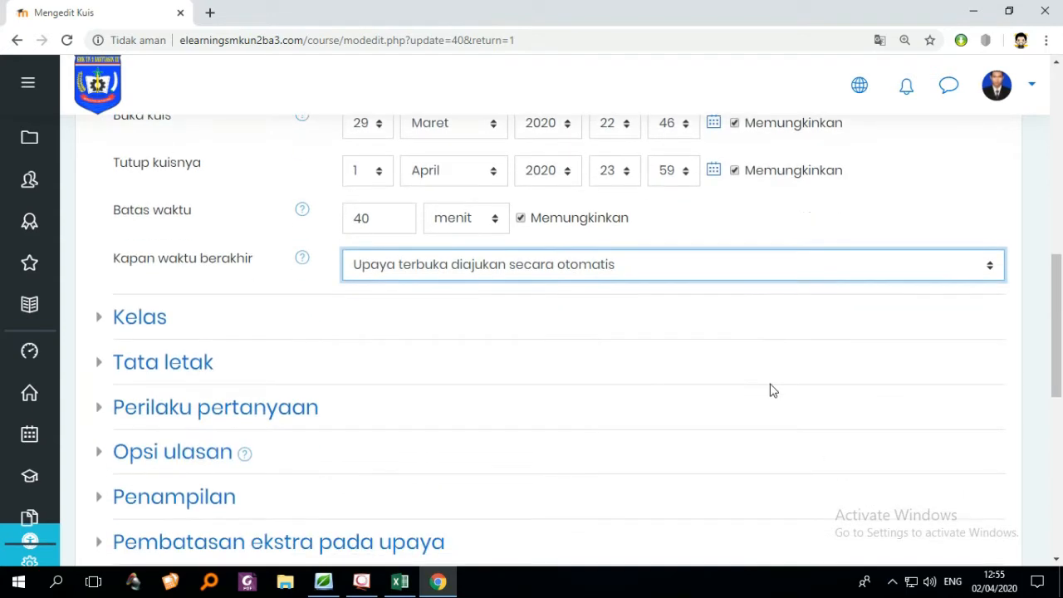
left_click(751, 268)
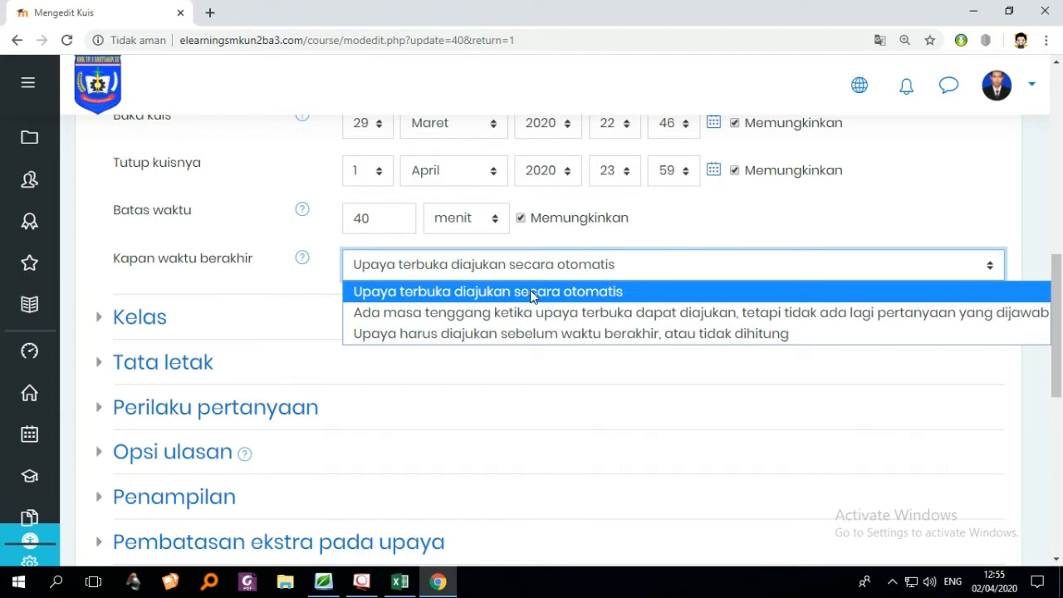
left_click(685, 245)
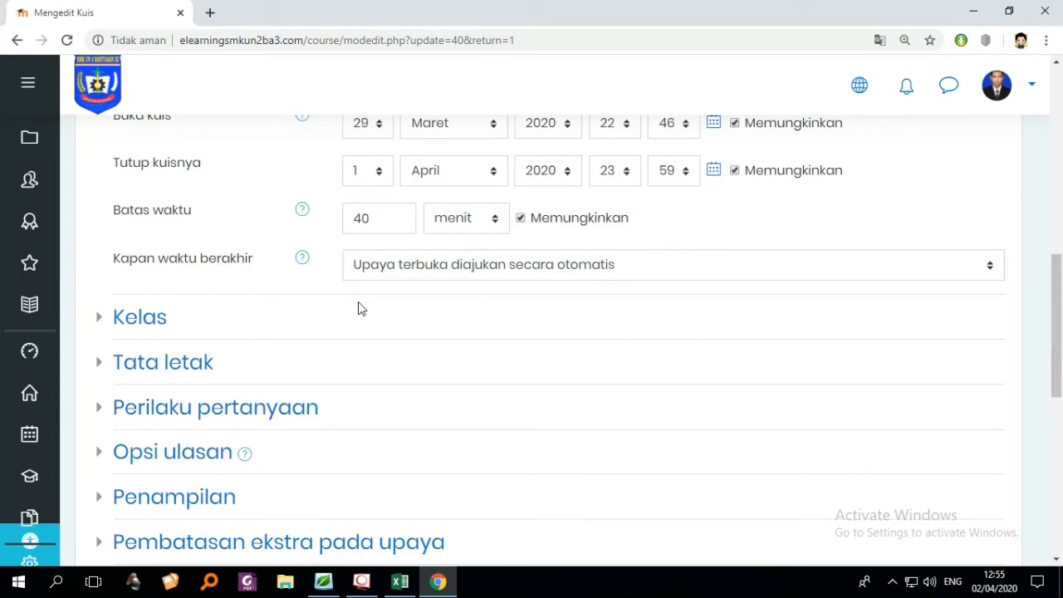
- Expand the quiz's grade settings (Kelas) and examine the passing grade, allowed attempts and grading method
left_click(99, 320)
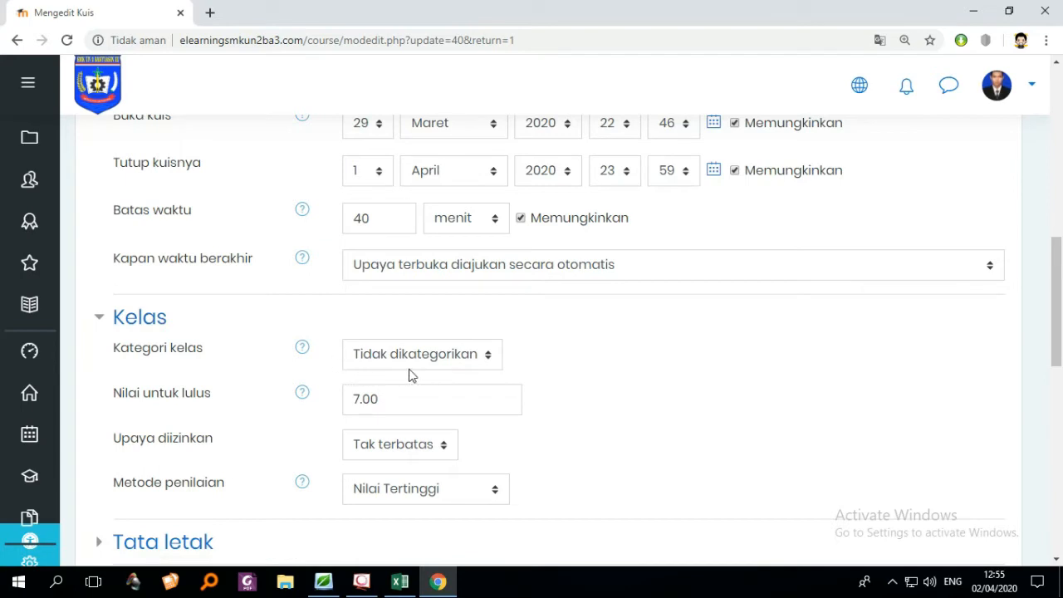
scroll(415, 371, "down", 1)
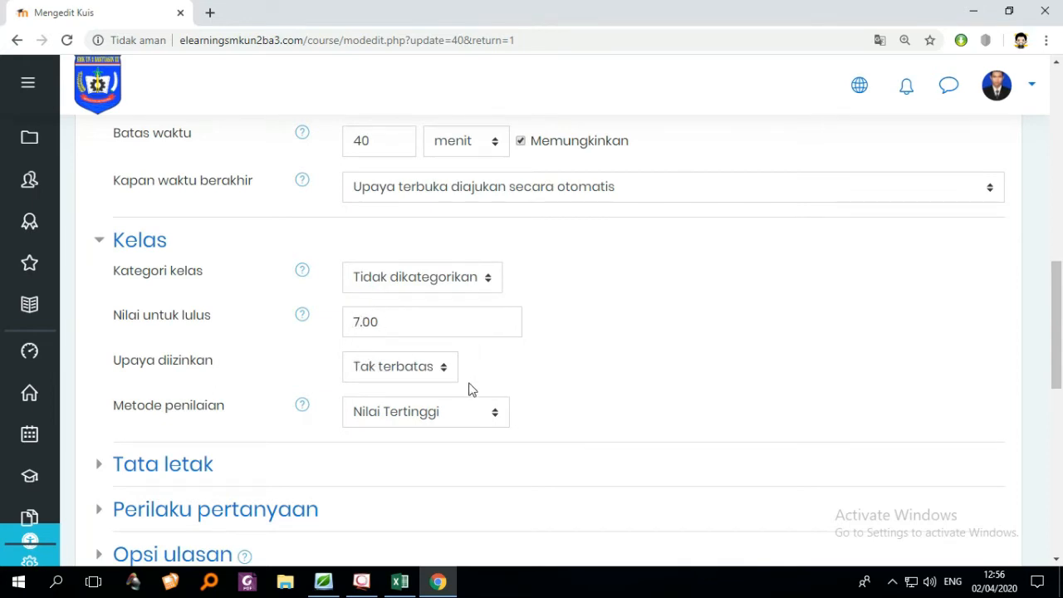
scroll(477, 386, "down", 1)
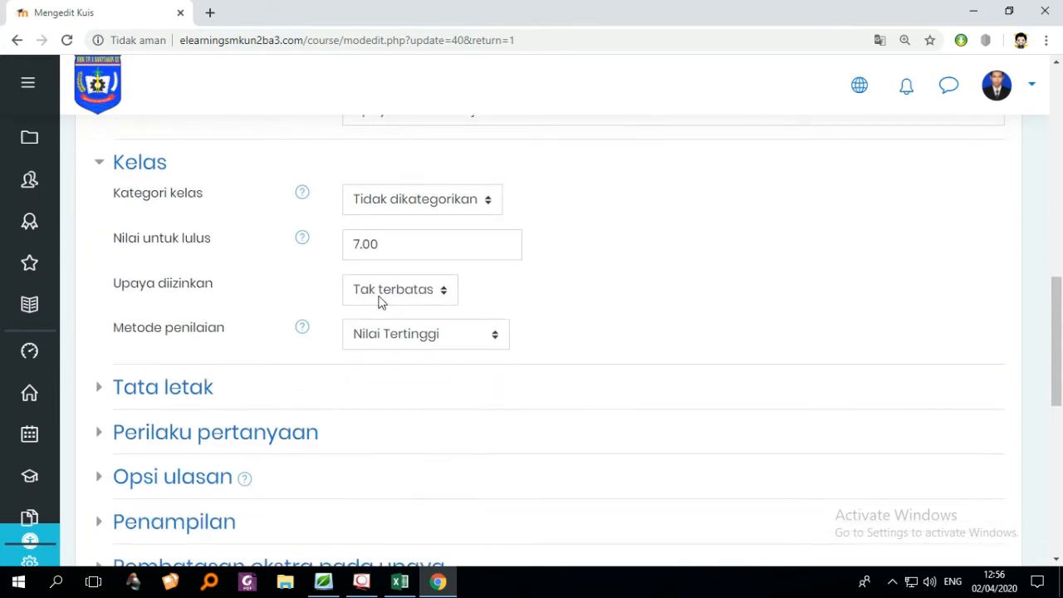
scroll(526, 267, "up", 1)
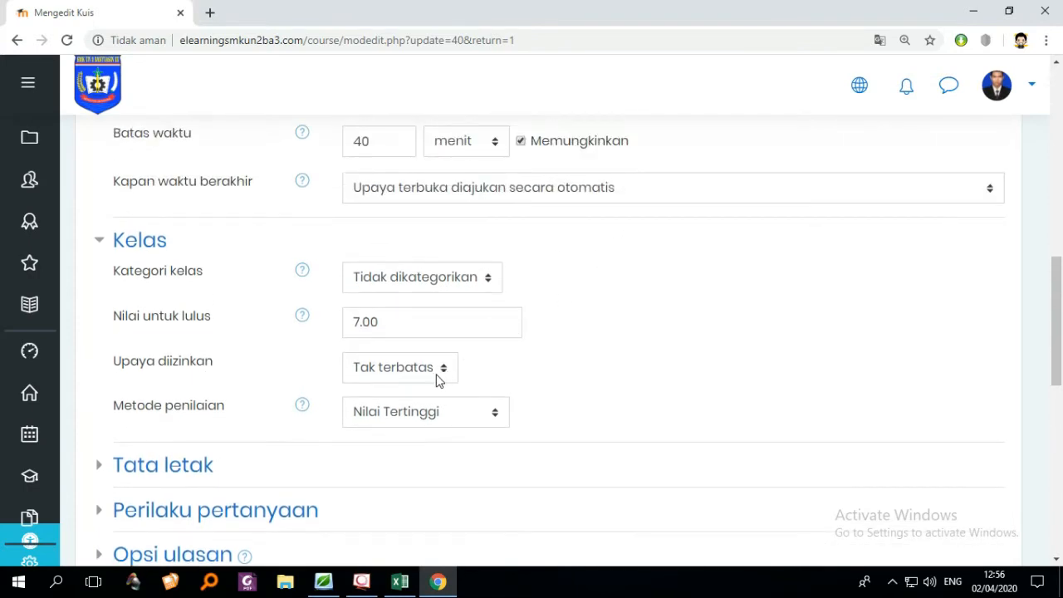
- Try limiting the allowed attempts (Upaya diizinkan) to 1, and set them back to Tak terbatas
left_click(439, 380)
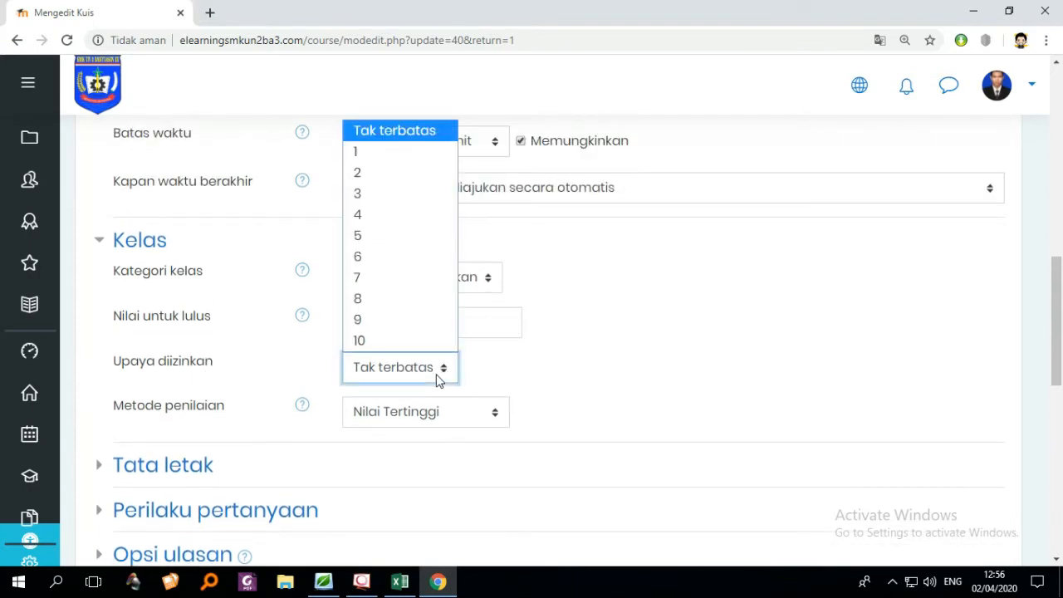
left_click(402, 153)
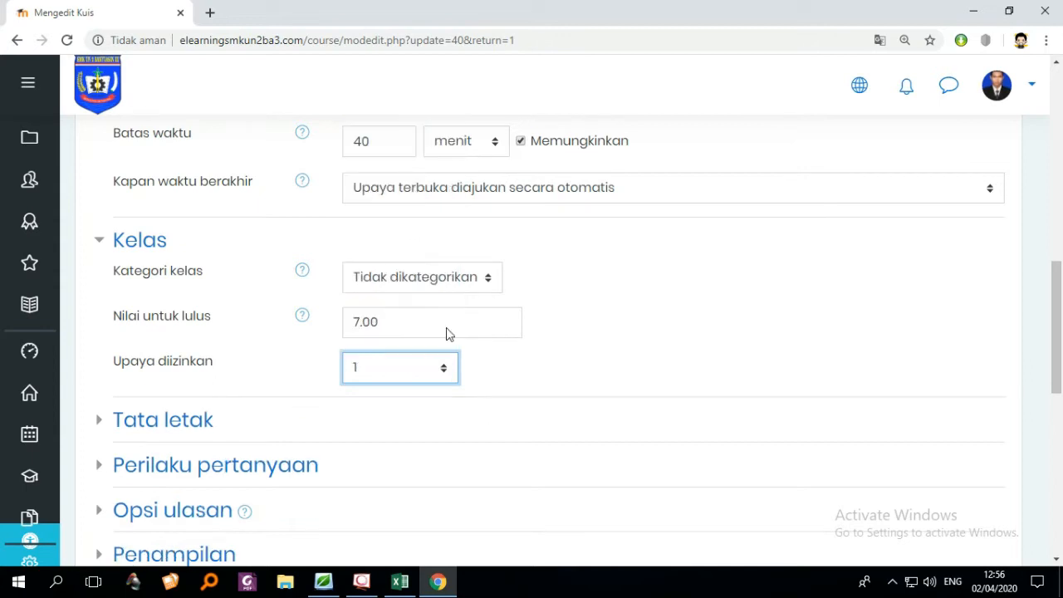
left_click(416, 380)
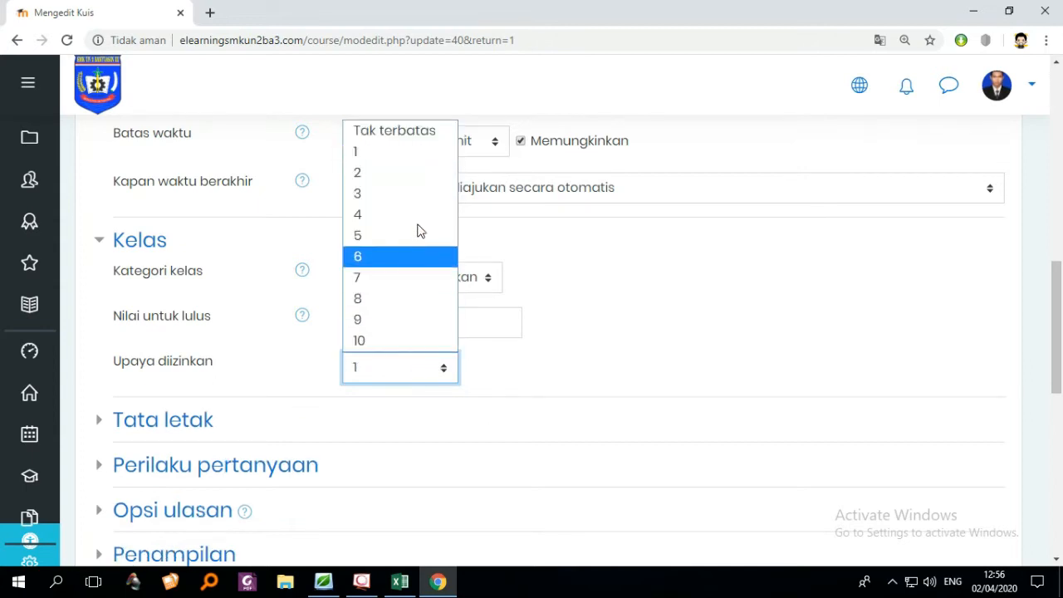
left_click(425, 133)
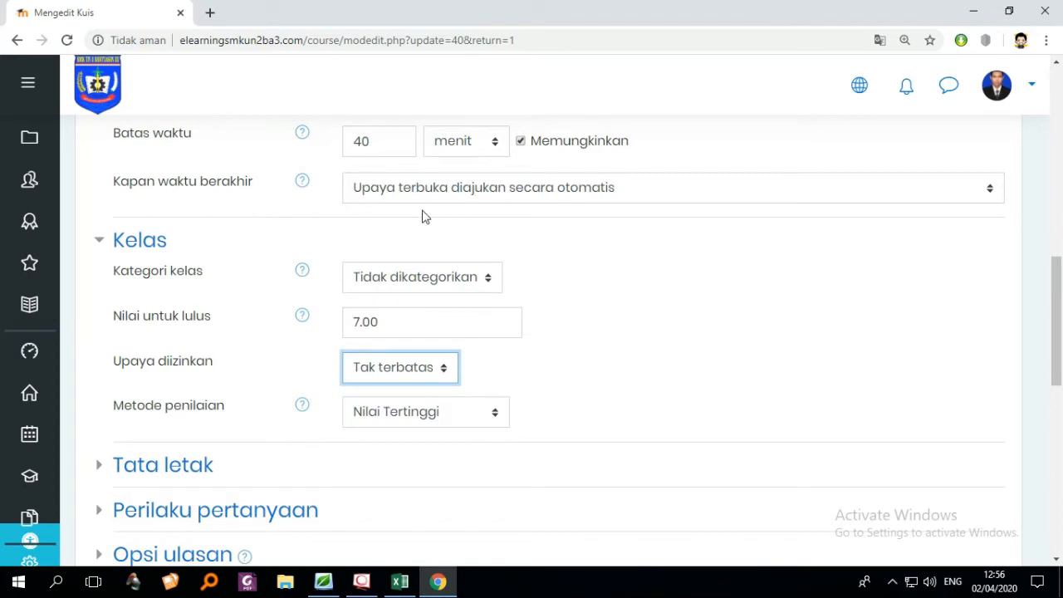
- Set the allowed attempts (Upaya diizinkan) to 1, then save the PTS quiz and display it
left_click(416, 380)
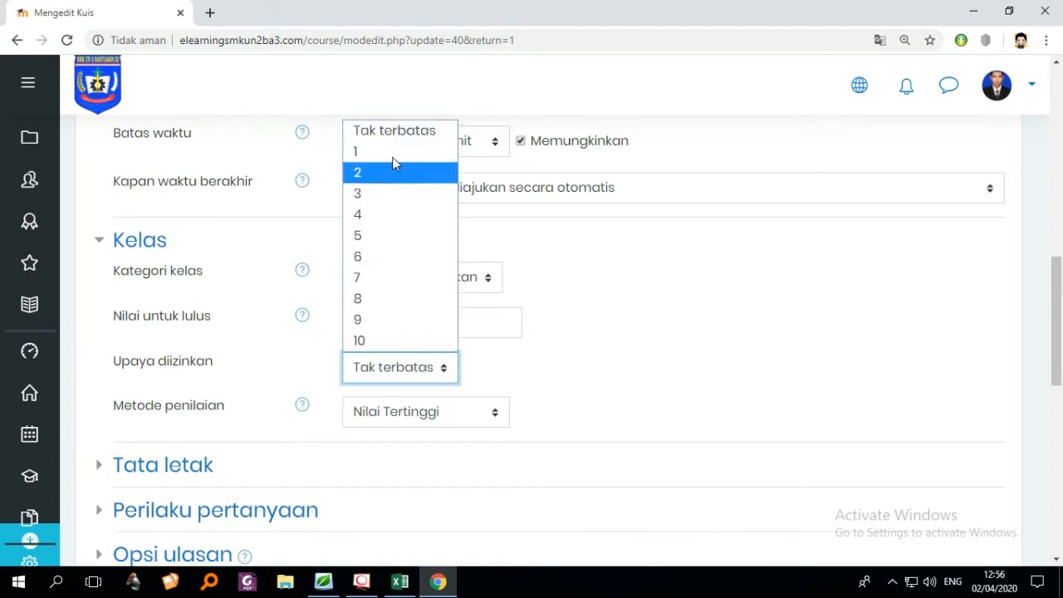
left_click(399, 152)
scroll(510, 340, "up", 1)
scroll(502, 357, "down", 1)
scroll(502, 358, "down", 2)
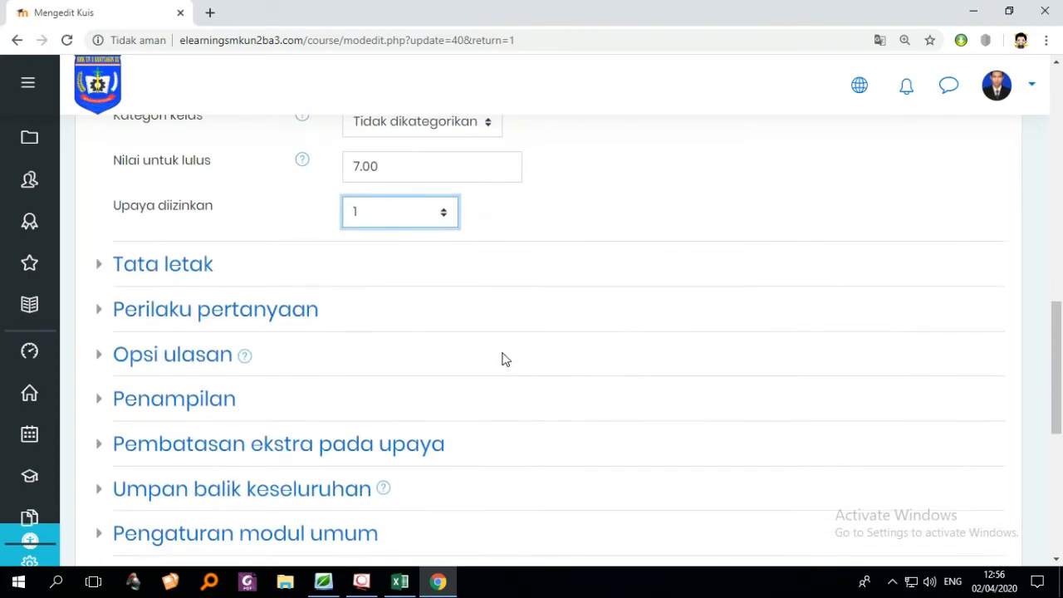
scroll(438, 273, "down", 6)
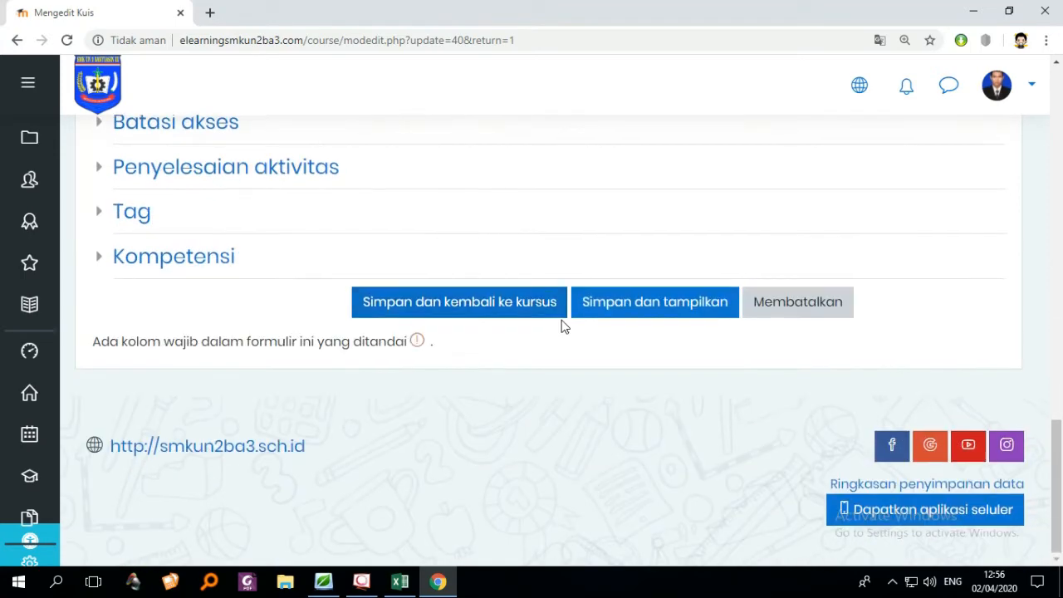
scroll(562, 325, "up", 2)
scroll(582, 374, "up", 1)
left_click(648, 538)
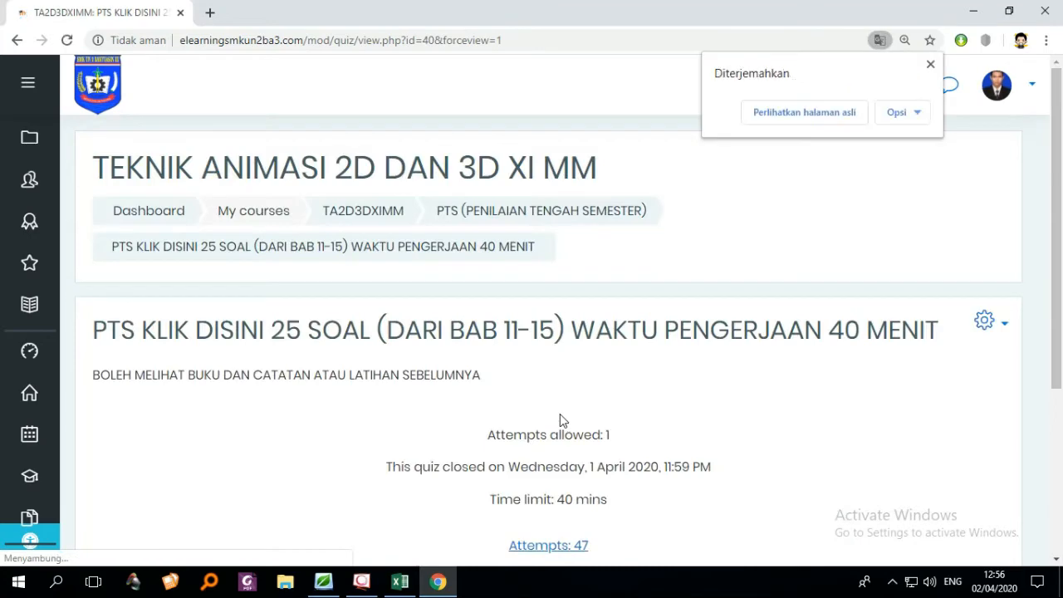
- Look over the saved quiz page, dismiss the translation notice and reopen the PTS quiz's settings for editing
scroll(560, 414, "down", 3)
scroll(565, 418, "up", 3)
left_click(930, 65)
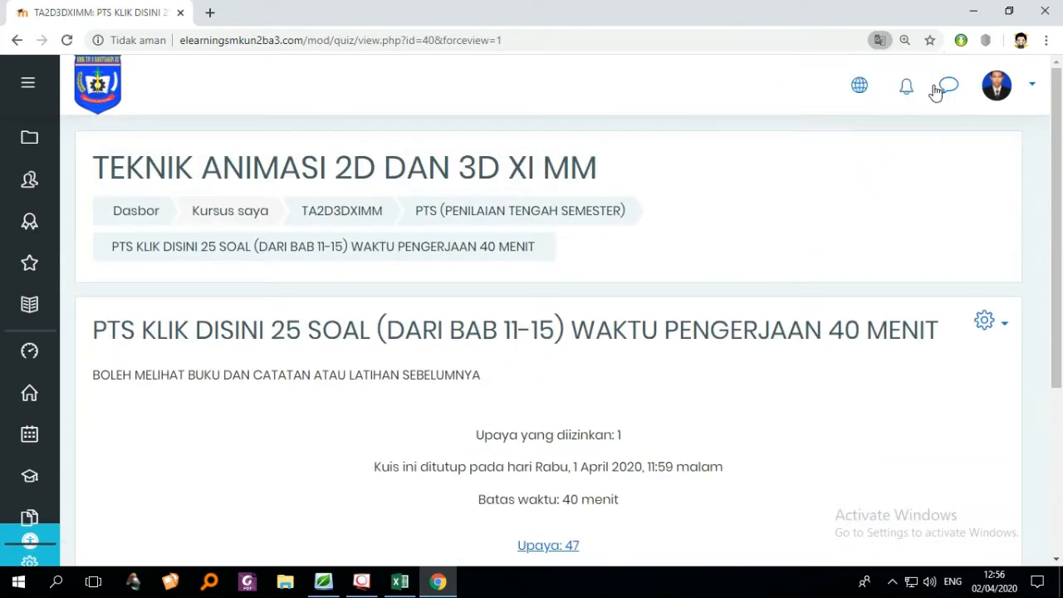
left_click(983, 321)
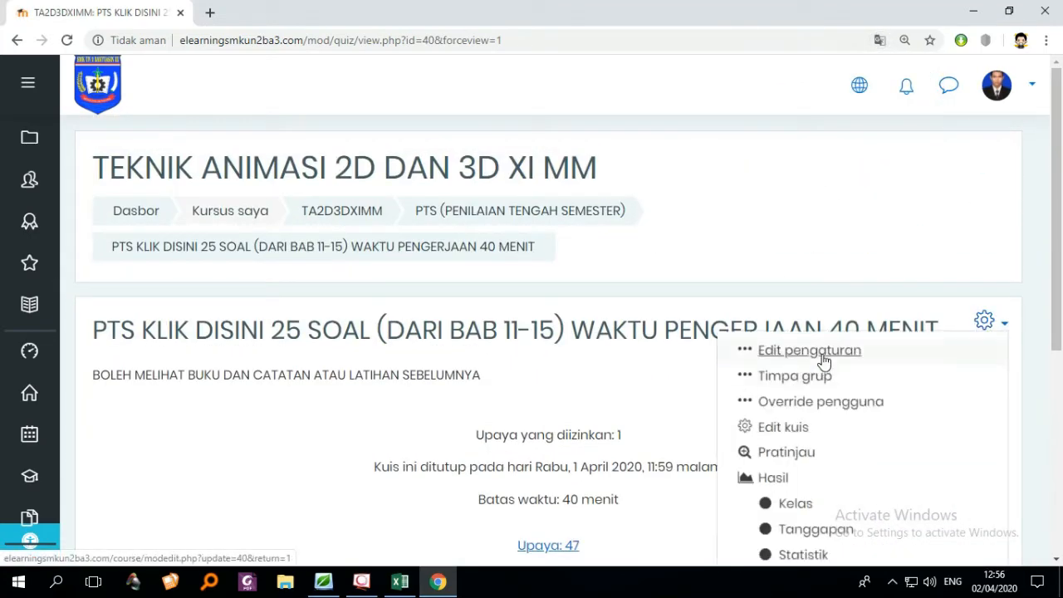
left_click(822, 359)
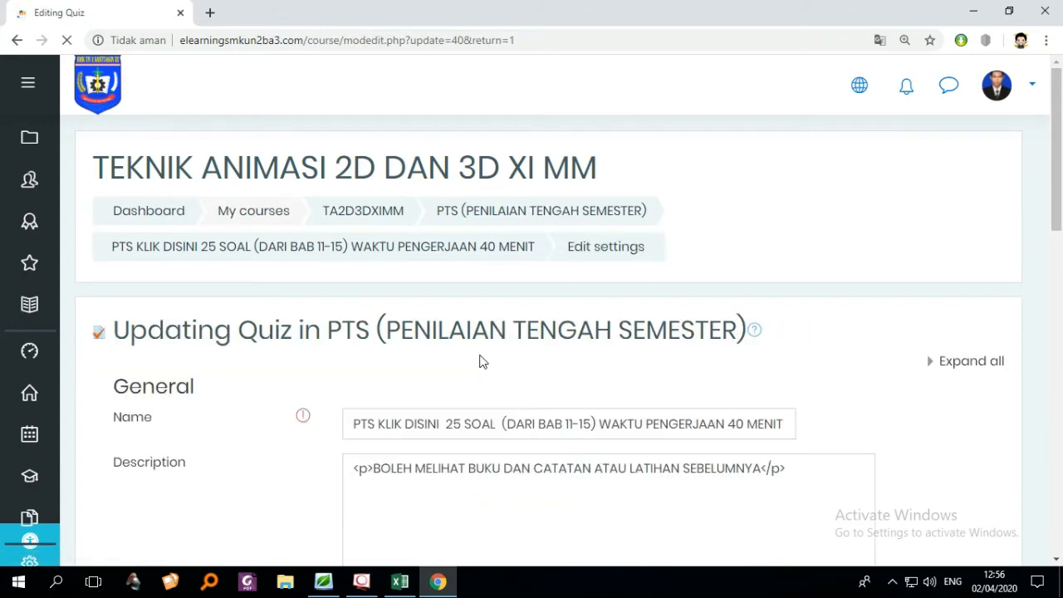
- Expand the time settings (Pengaturan waktu) and grade settings (Kelas) and examine the allowed attempts
scroll(481, 357, "down", 6)
scroll(249, 349, "up", 2)
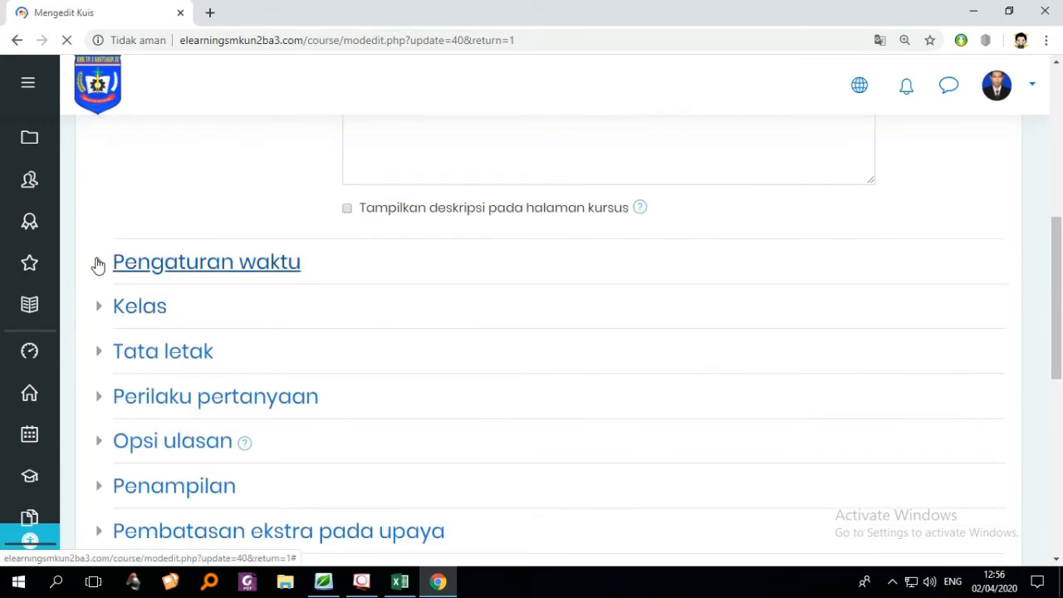
left_click(98, 263)
scroll(158, 328, "down", 1)
scroll(176, 341, "down", 2)
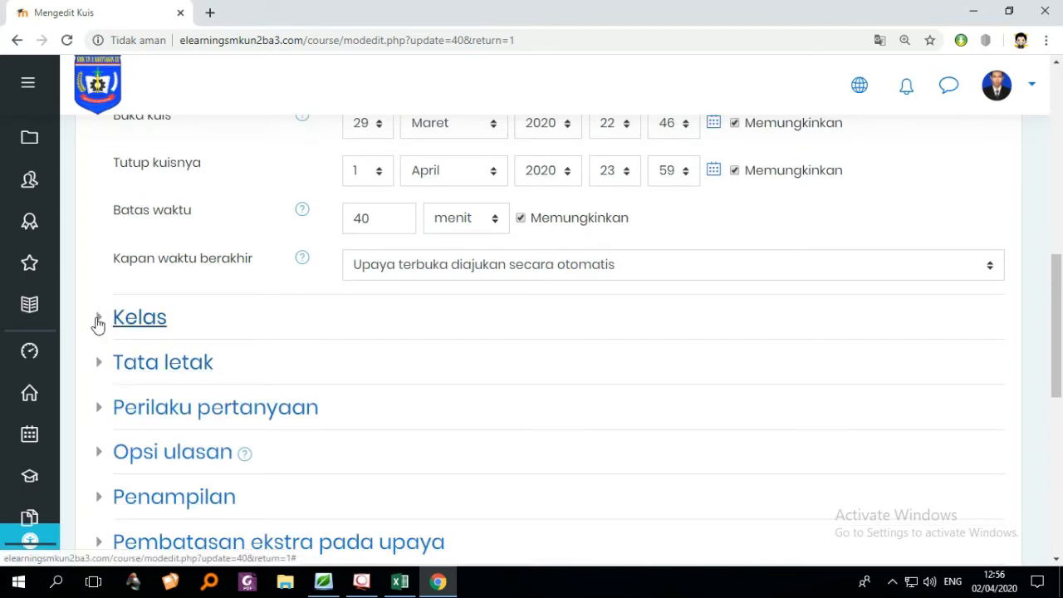
left_click(95, 324)
scroll(282, 353, "down", 1)
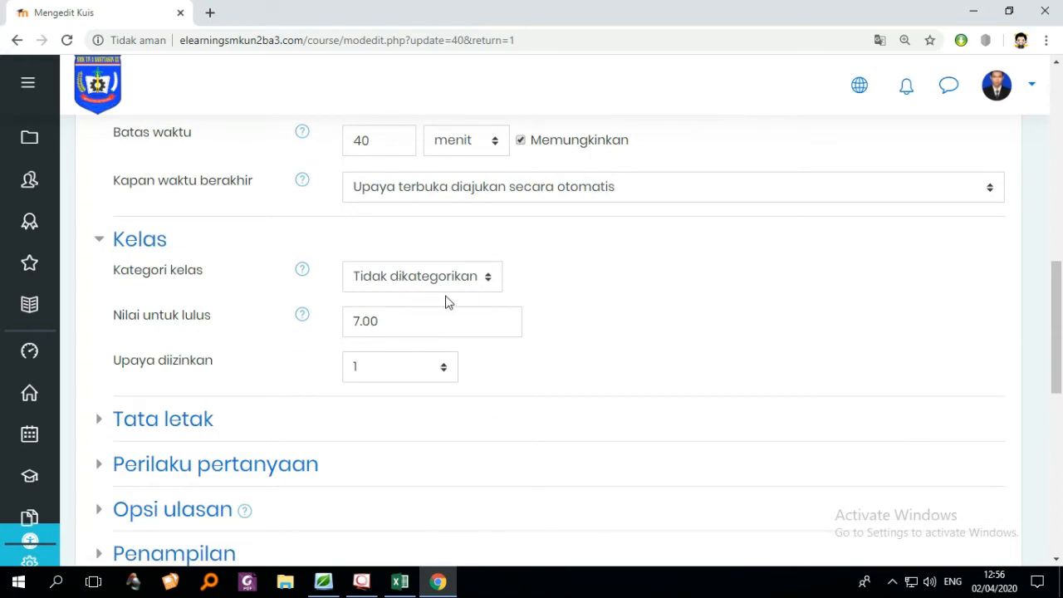
scroll(336, 282, "down", 1)
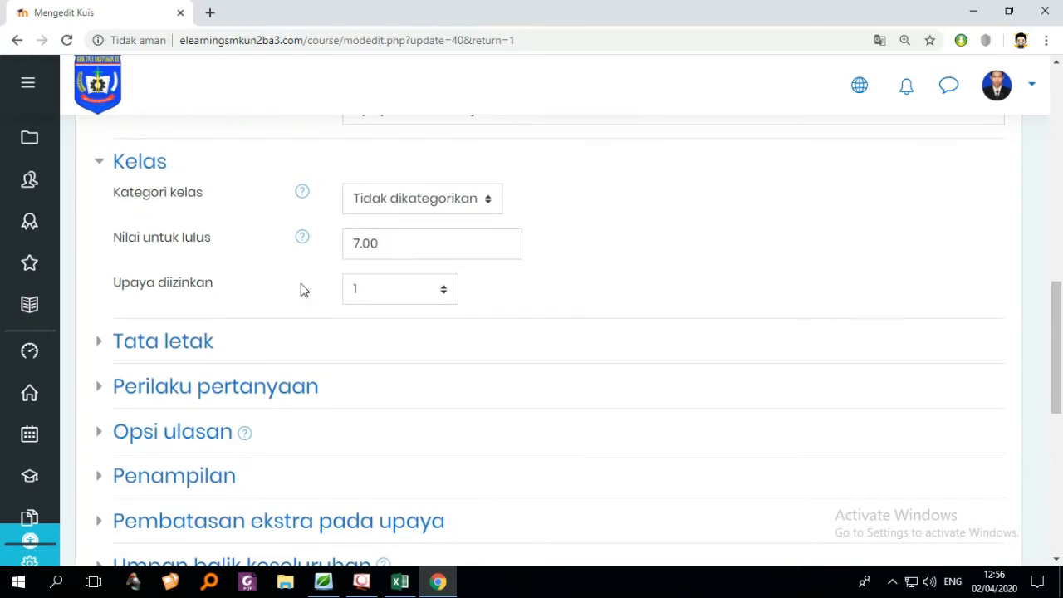
- Expand the layout settings (Tata letak), including their additional options, and examine the new-page and navigation method settings
left_click(100, 344)
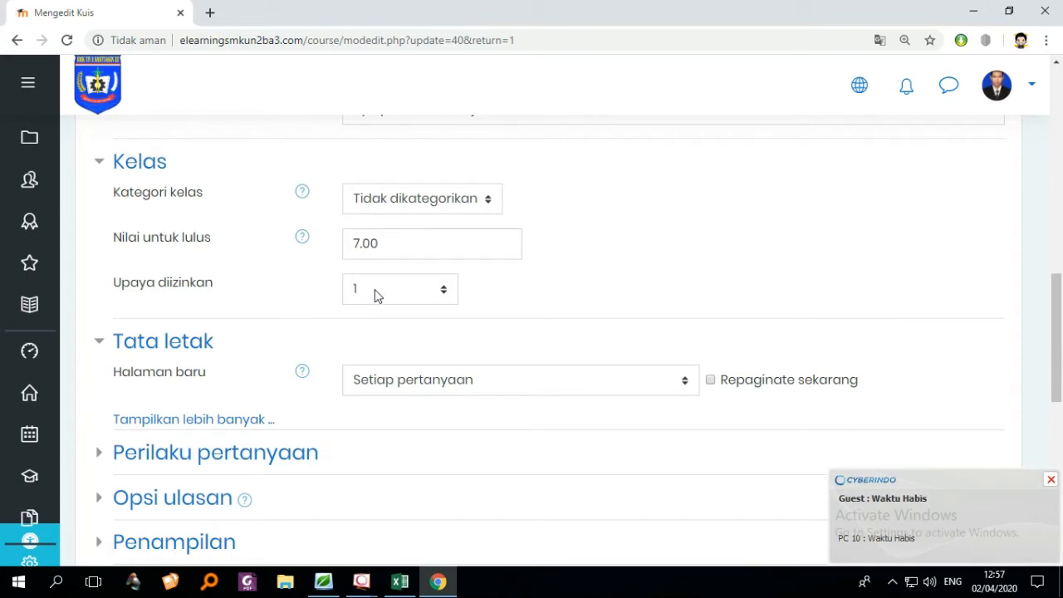
scroll(416, 306, "down", 1)
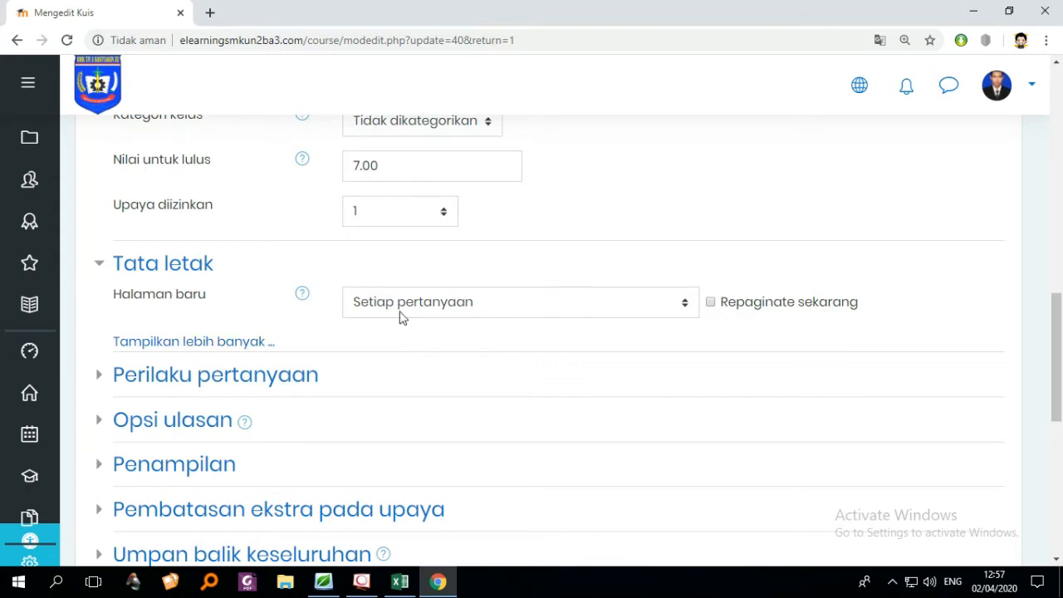
left_click(178, 342)
scroll(280, 384, "down", 1)
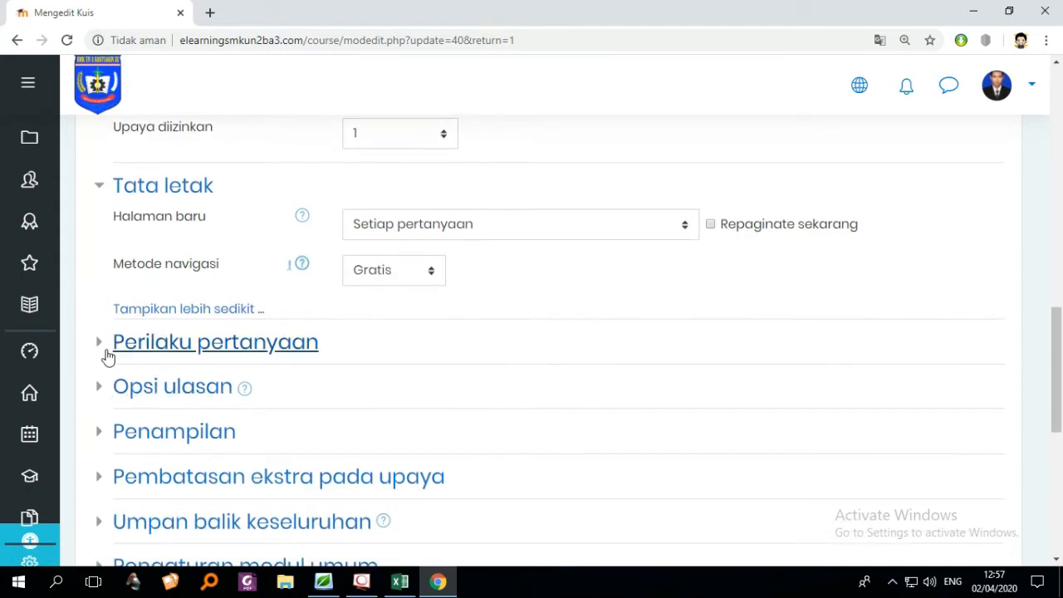
- Expand the question behaviour settings (Perilaku pertanyaan), examine the shuffle and feedback options, and show the additional options
left_click(98, 347)
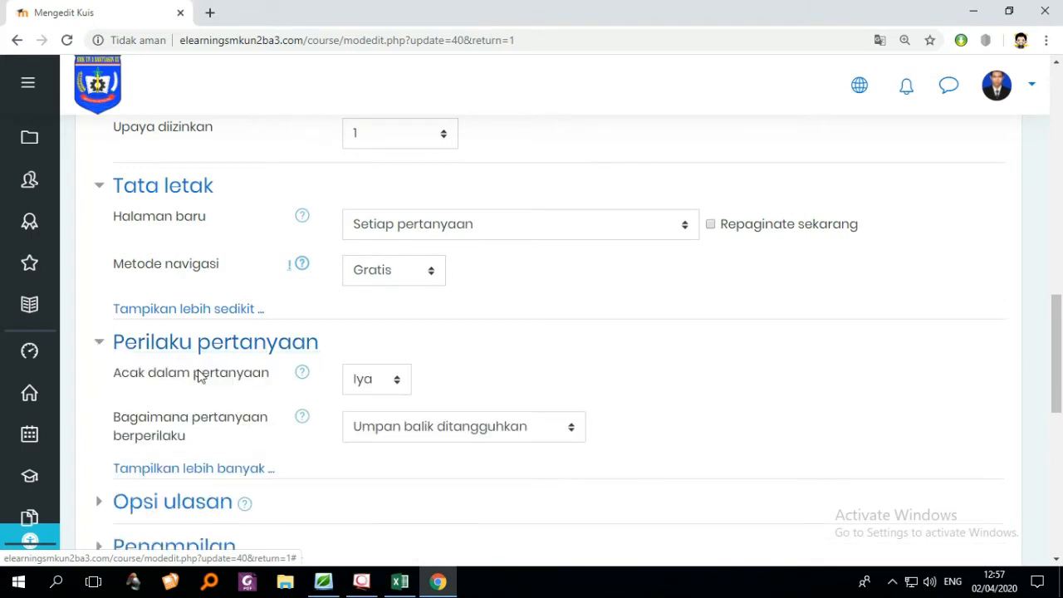
scroll(297, 387, "down", 1)
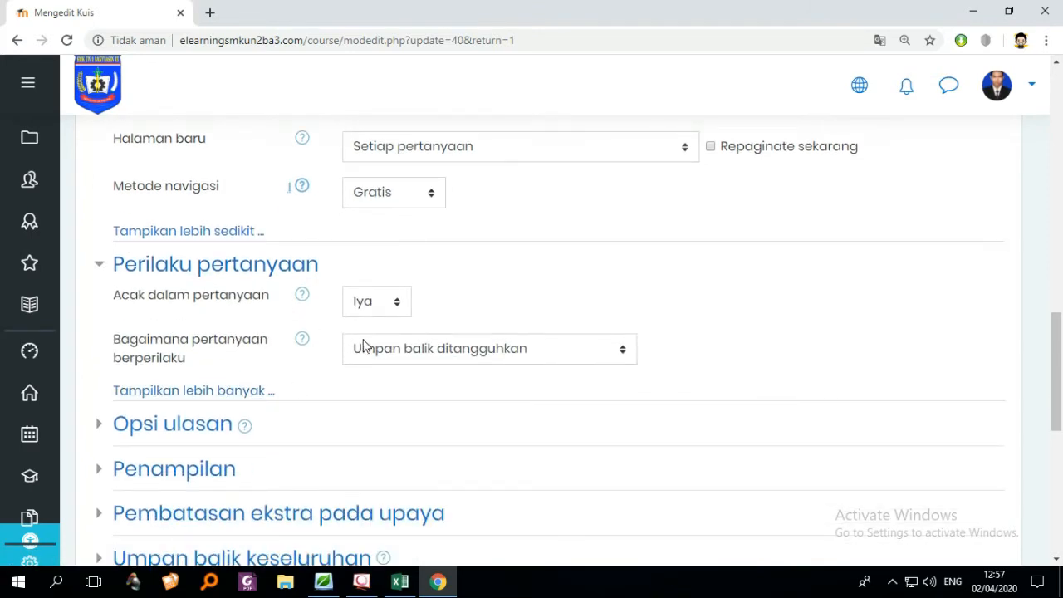
scroll(447, 360, "down", 1)
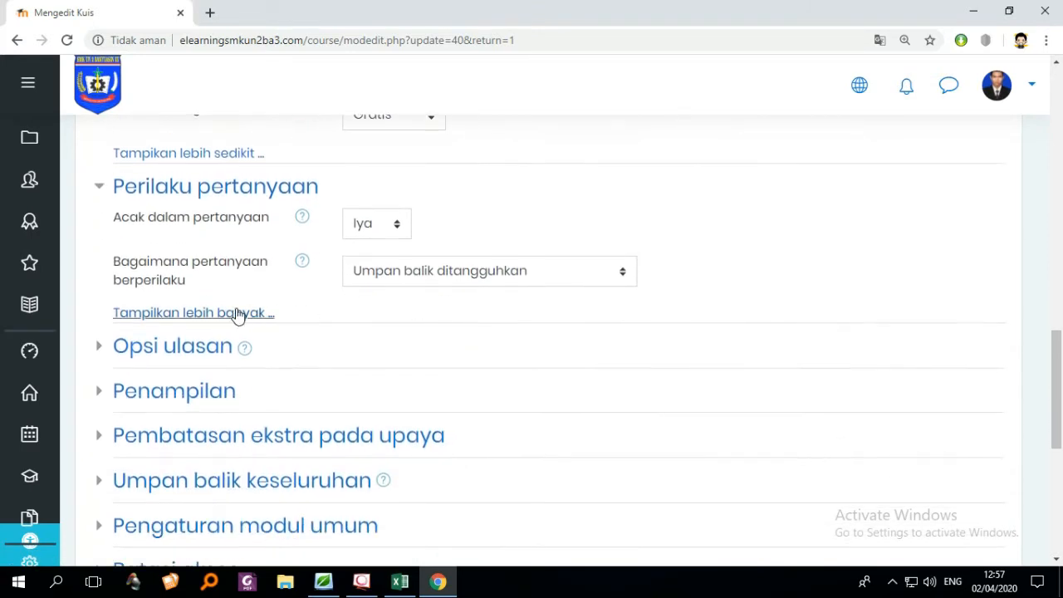
left_click(268, 315)
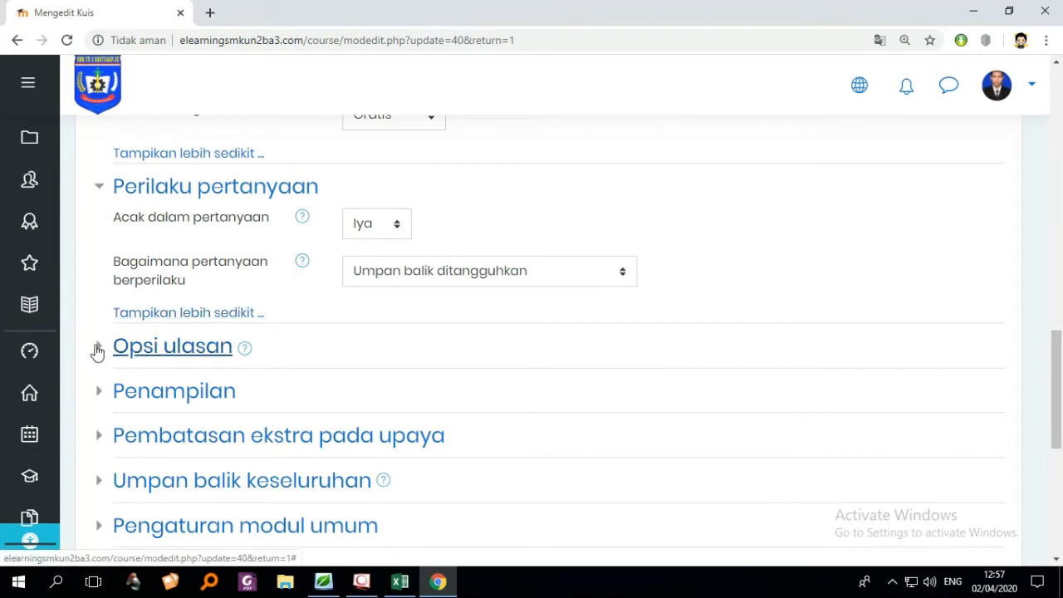
- Expand the review options (Opsi ulasan) and appearance settings (Penampilan) and examine the options in each
left_click(97, 352)
scroll(346, 361, "down", 1)
scroll(346, 354, "down", 1)
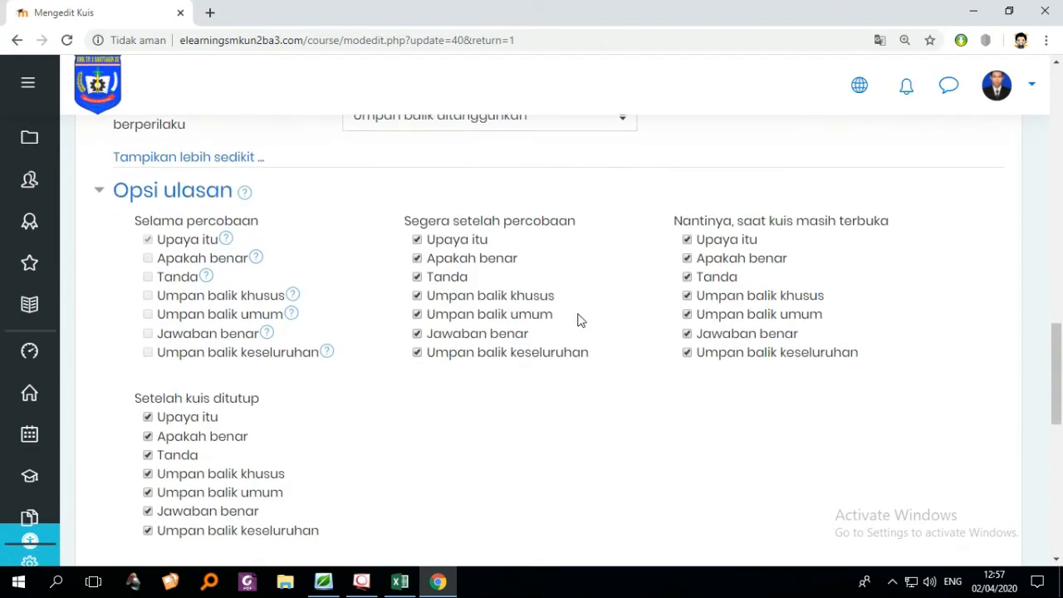
scroll(532, 332, "down", 3)
left_click(116, 364)
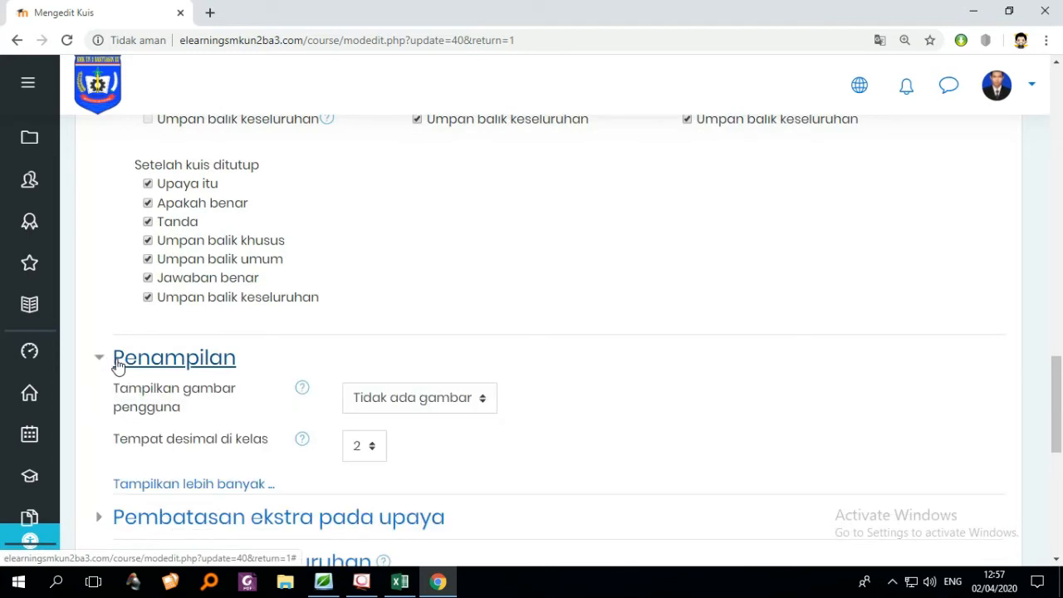
scroll(246, 375, "down", 2)
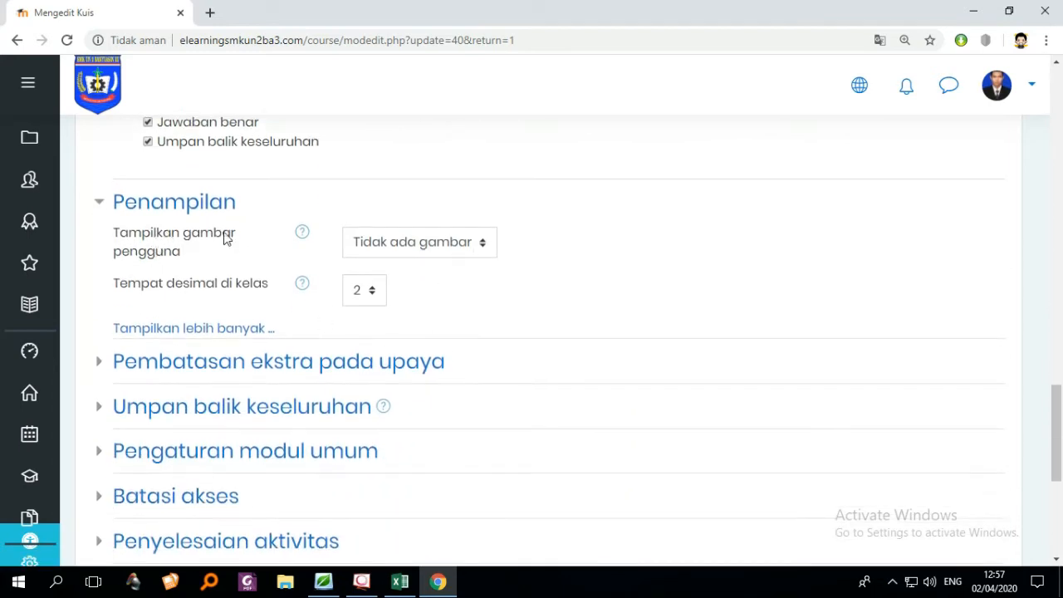
- Expand the extra restrictions on attempts (Pembatasan ekstra pada upaya) and overall feedback (Umpan balik keseluruhan) settings and examine their options
scroll(458, 280, "down", 1)
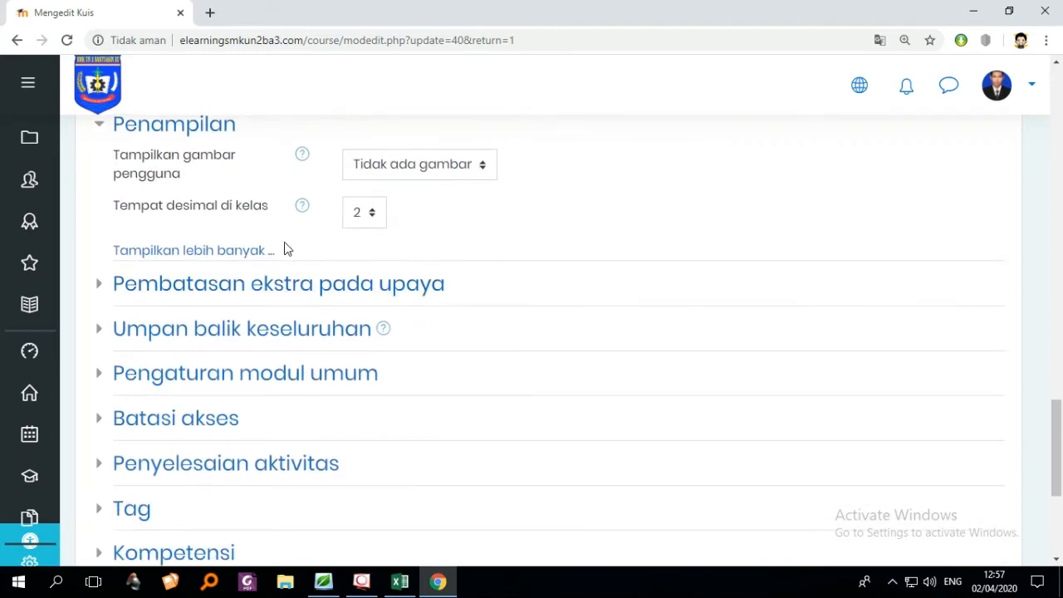
left_click(101, 285)
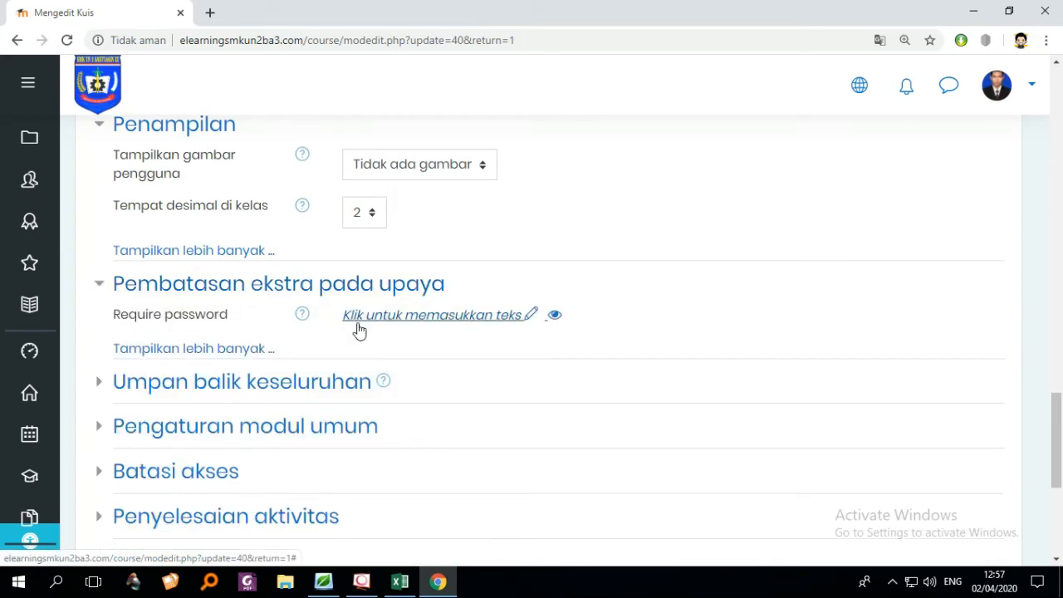
scroll(359, 331, "down", 1)
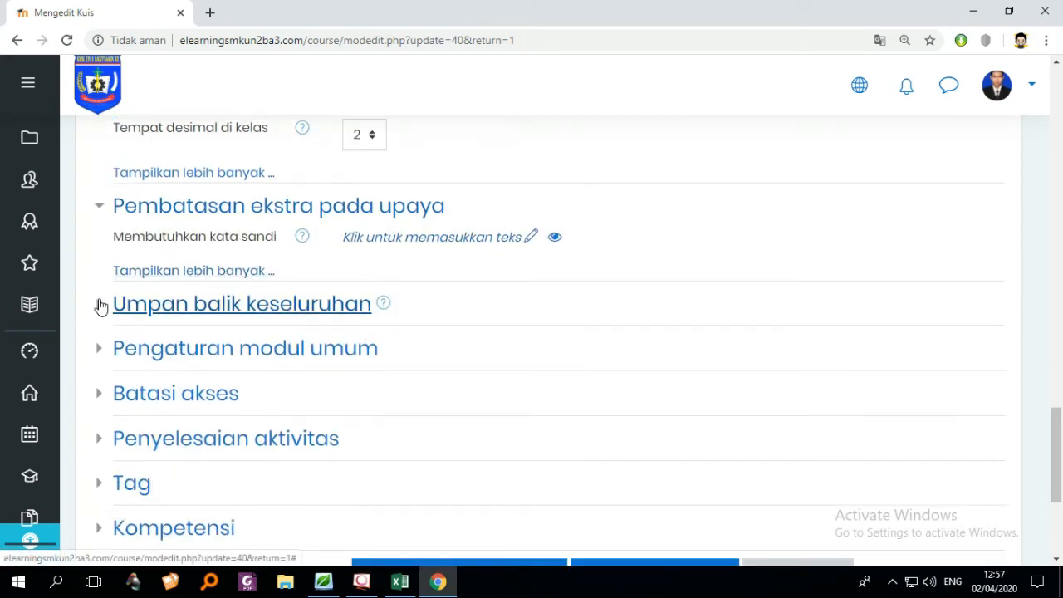
left_click(99, 307)
scroll(328, 331, "down", 2)
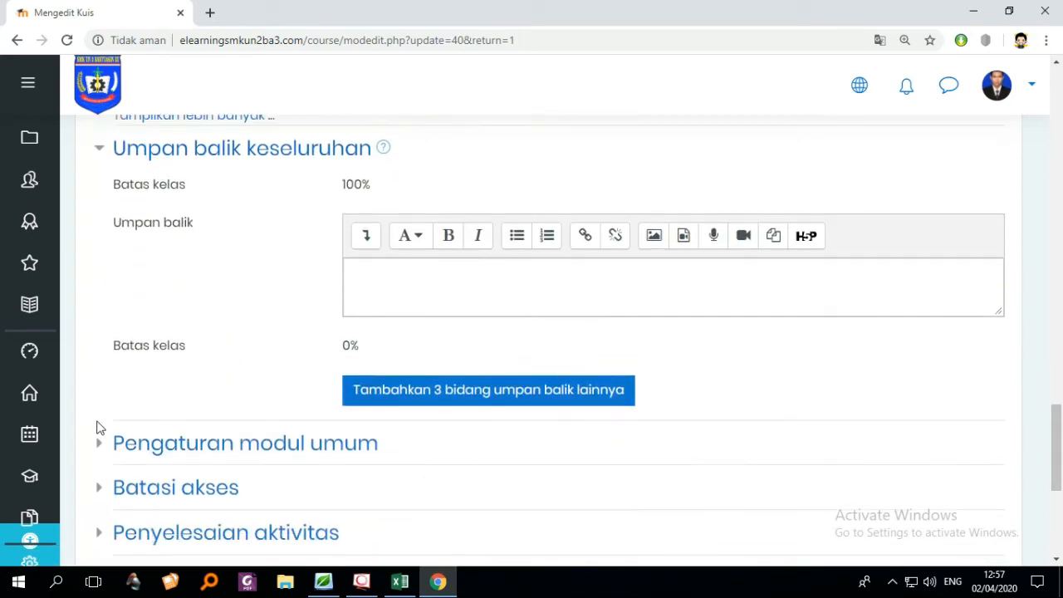
- Expand the common module settings (Pengaturan modul umum) and examine the availability, ID number and group mode options
left_click(97, 448)
scroll(237, 375, "down", 2)
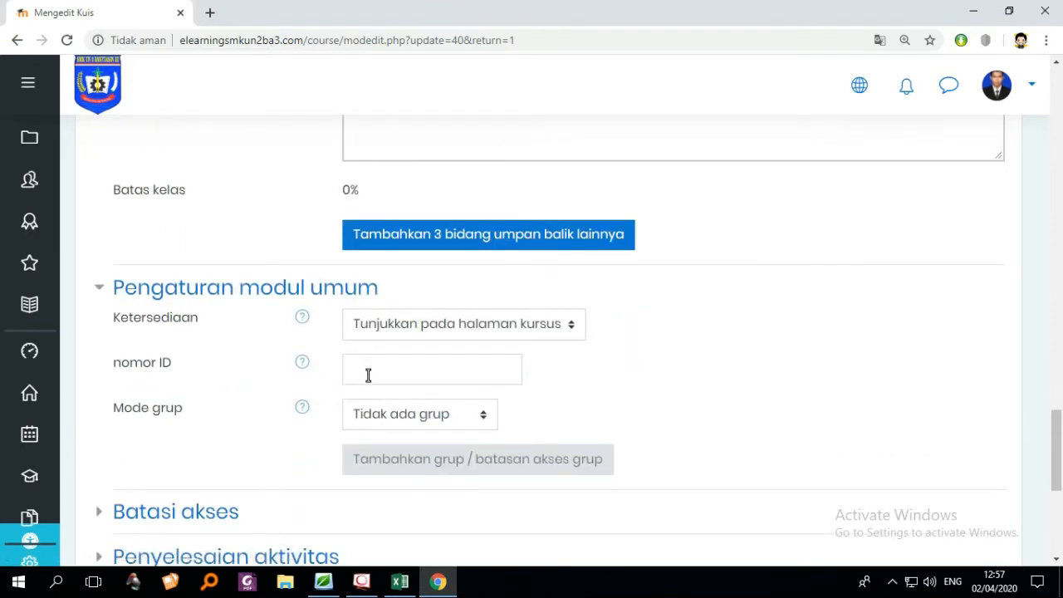
scroll(379, 373, "down", 2)
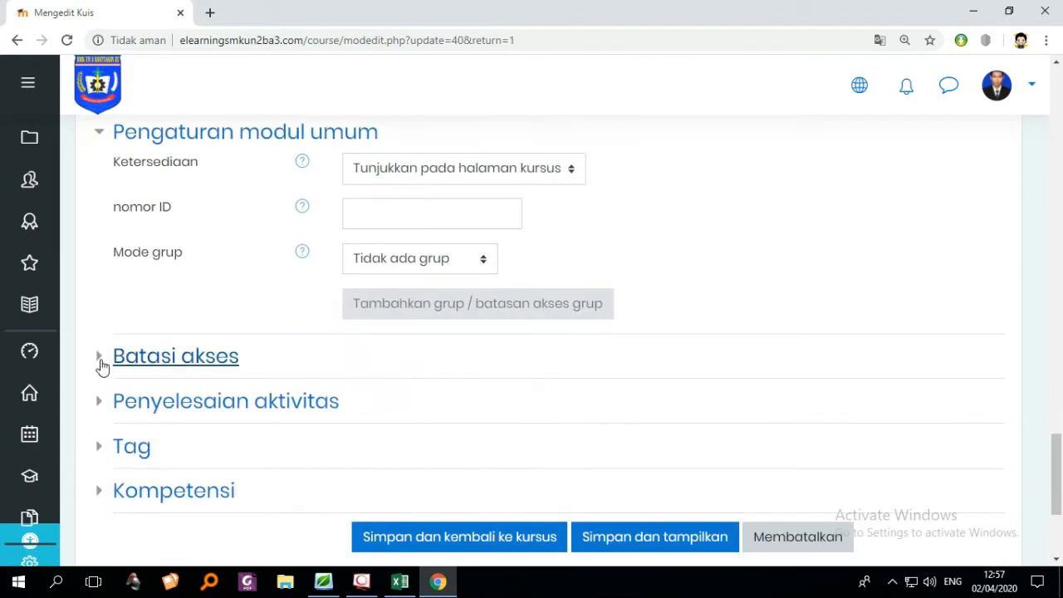
- Expand the access restrictions (Batasi akses) and examine the attendance grade condition and the survey completion condition
left_click(102, 359)
scroll(171, 379, "down", 2)
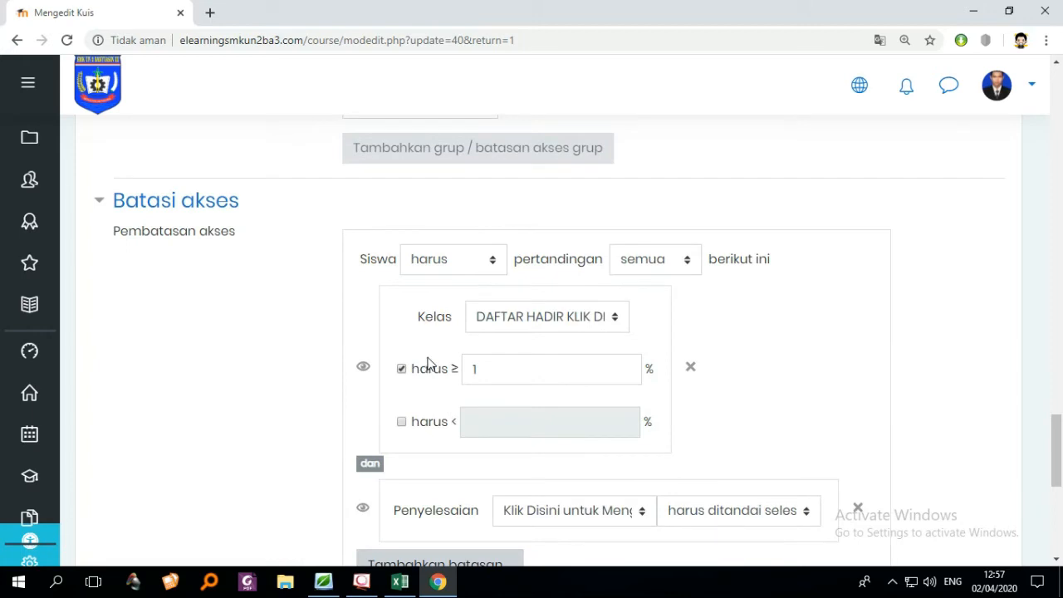
scroll(427, 368, "down", 1)
scroll(498, 380, "up", 1)
scroll(540, 365, "down", 1)
scroll(573, 371, "up", 1)
scroll(449, 372, "down", 1)
scroll(458, 373, "up", 1)
scroll(540, 349, "down", 1)
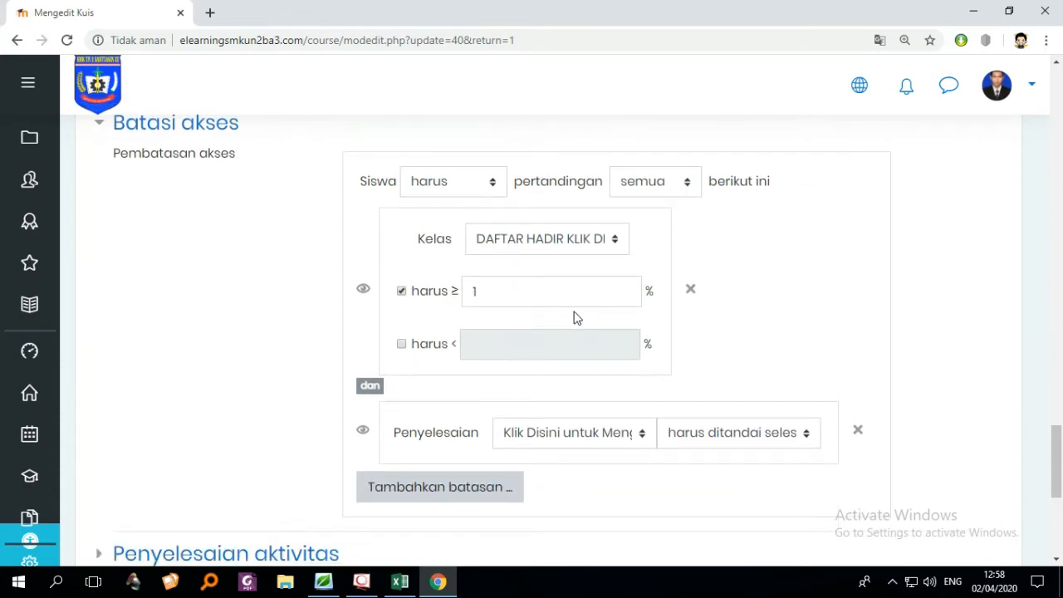
scroll(575, 316, "down", 1)
scroll(418, 315, "up", 2)
scroll(458, 321, "down", 1)
scroll(266, 298, "down", 1)
scroll(324, 314, "up", 1)
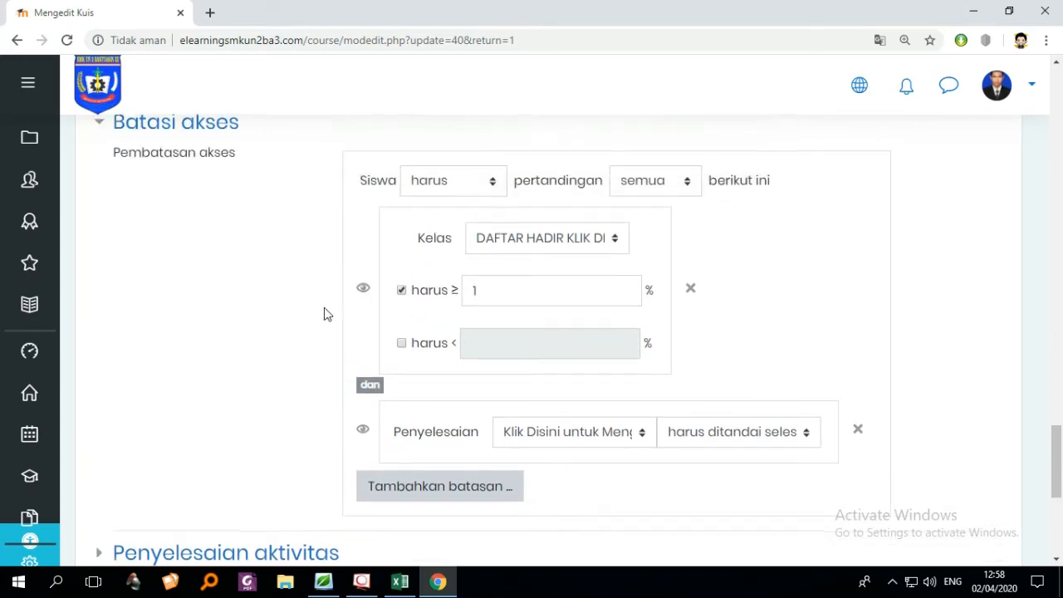
scroll(366, 333, "up", 1)
scroll(316, 340, "down", 3)
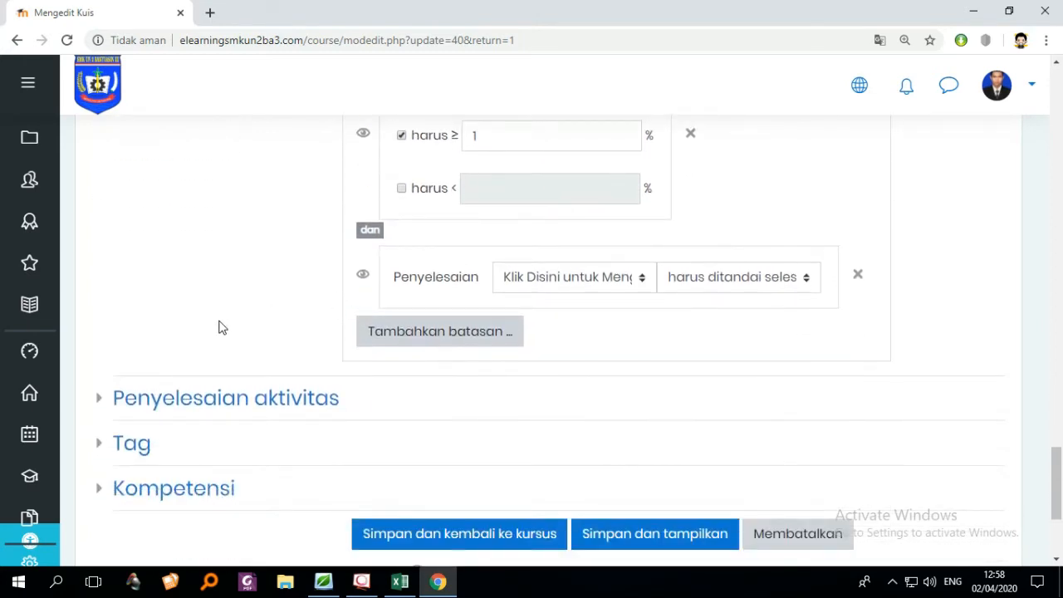
- Expand the activity completion settings (Penyelesaian aktivitas) and examine the grade, passing grade and expected completion date requirements
left_click(102, 403)
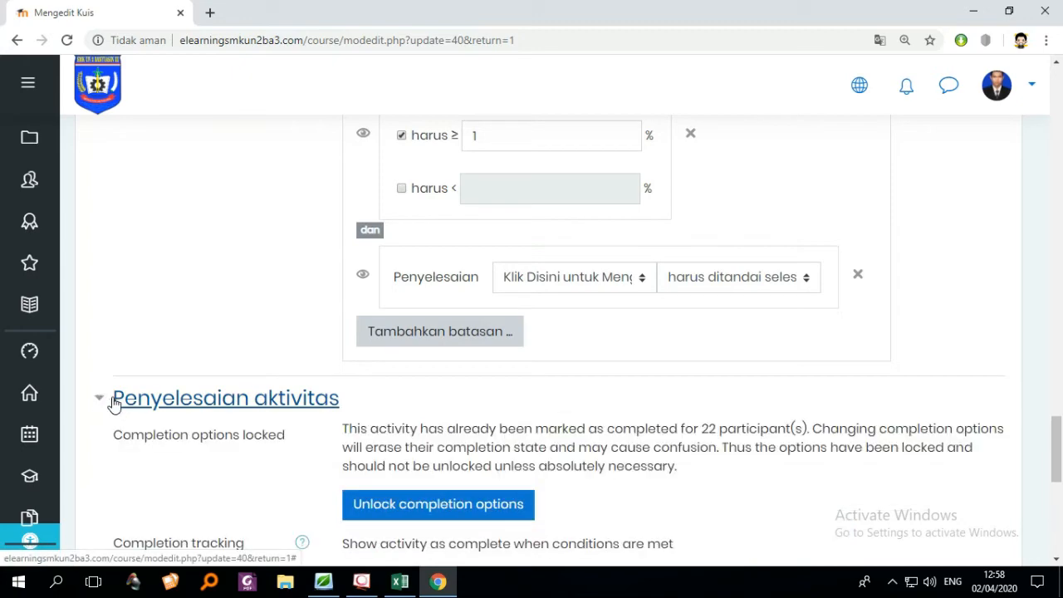
scroll(370, 378, "down", 1)
scroll(499, 359, "down", 2)
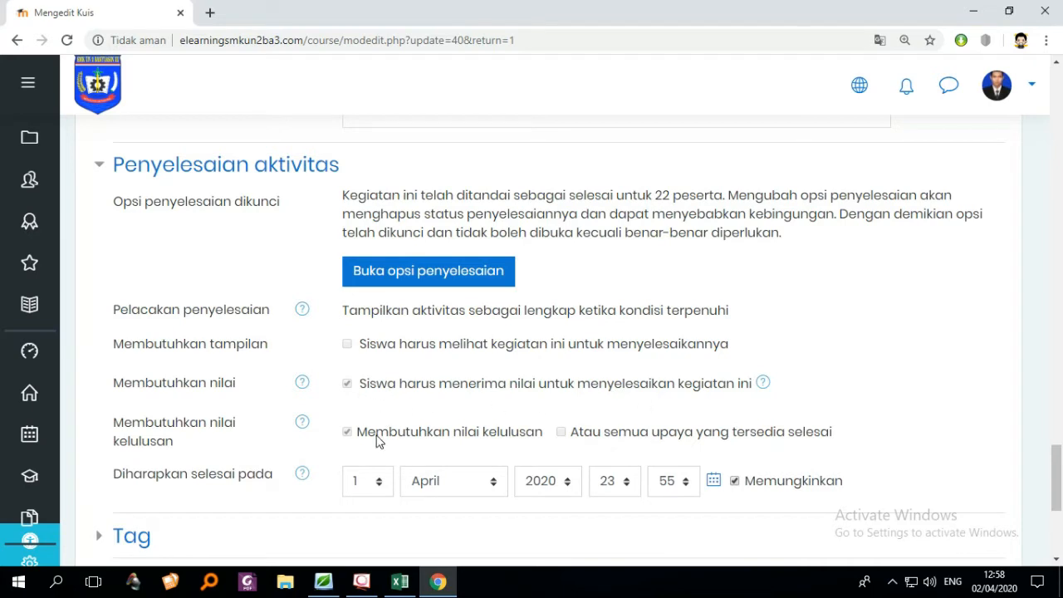
scroll(477, 446, "down", 1)
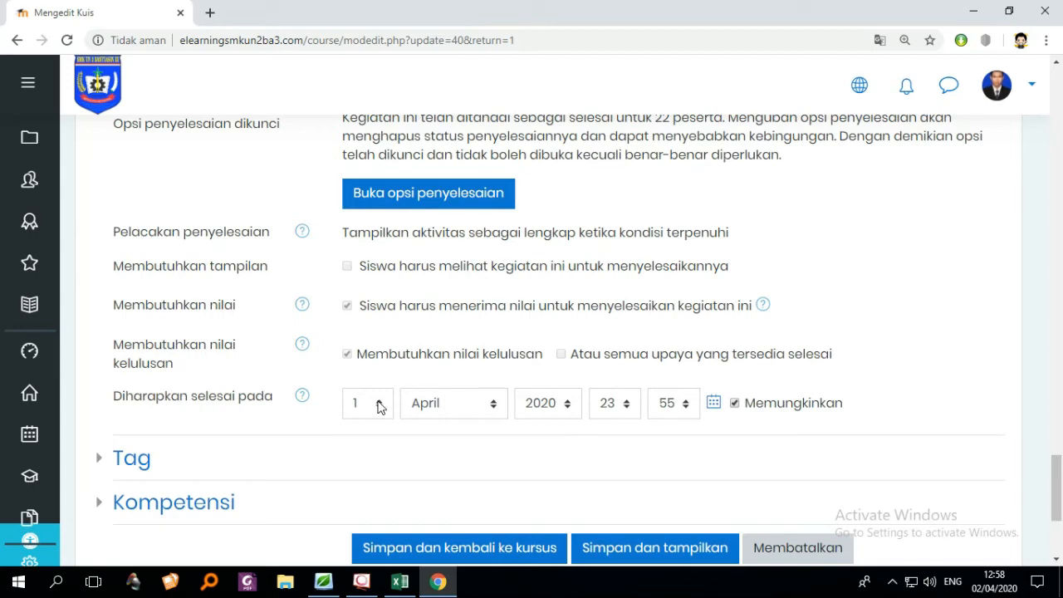
scroll(404, 432, "up", 1)
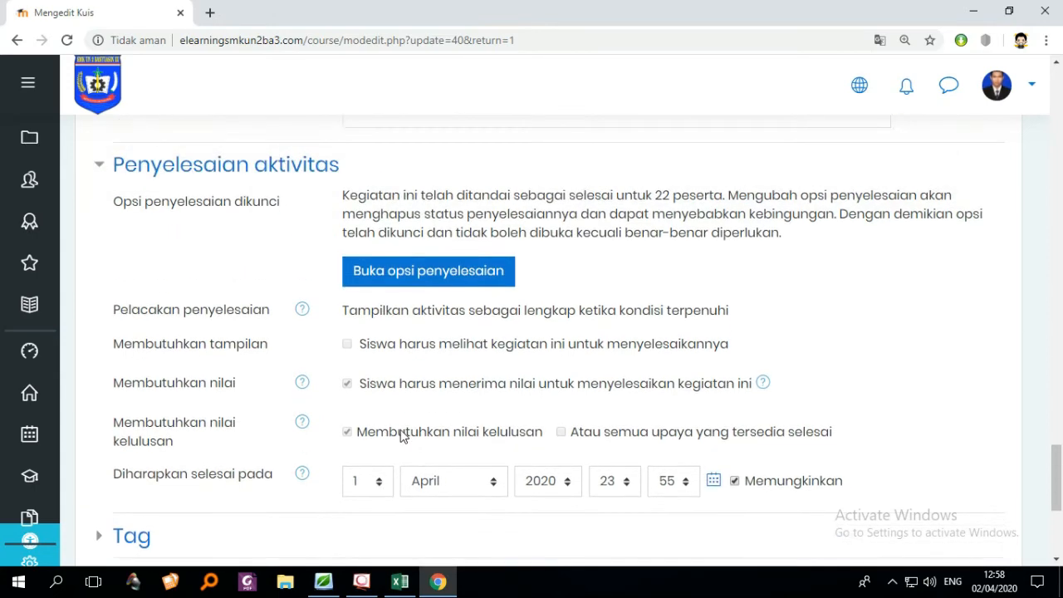
- Expand the Tag and competency (Kompetensi) settings and examine their options
scroll(475, 410, "down", 2)
left_click(100, 380)
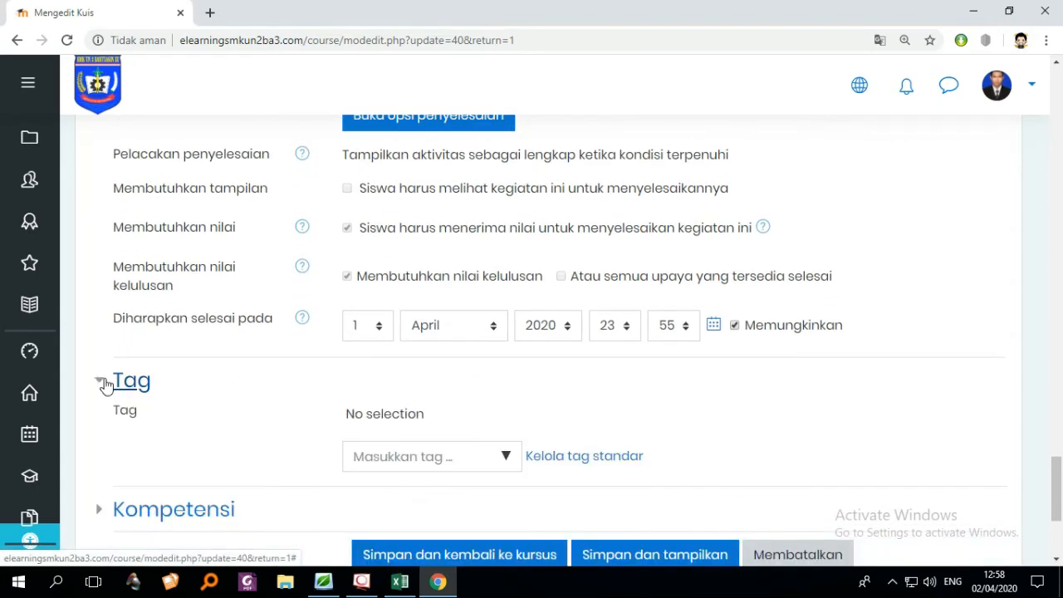
scroll(337, 380, "down", 1)
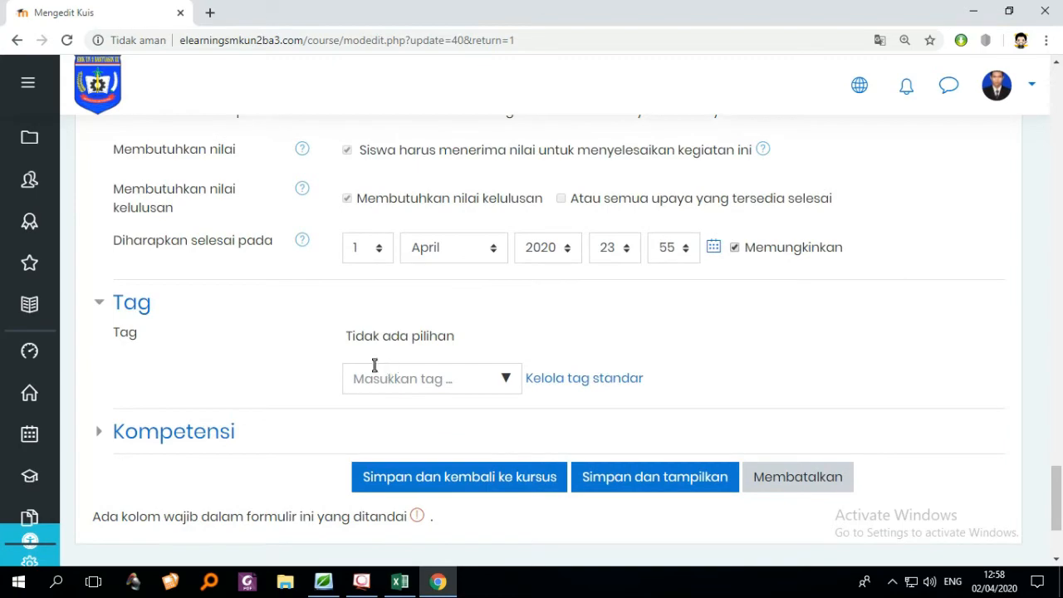
left_click(114, 431)
scroll(344, 430, "down", 2)
scroll(498, 396, "up", 4)
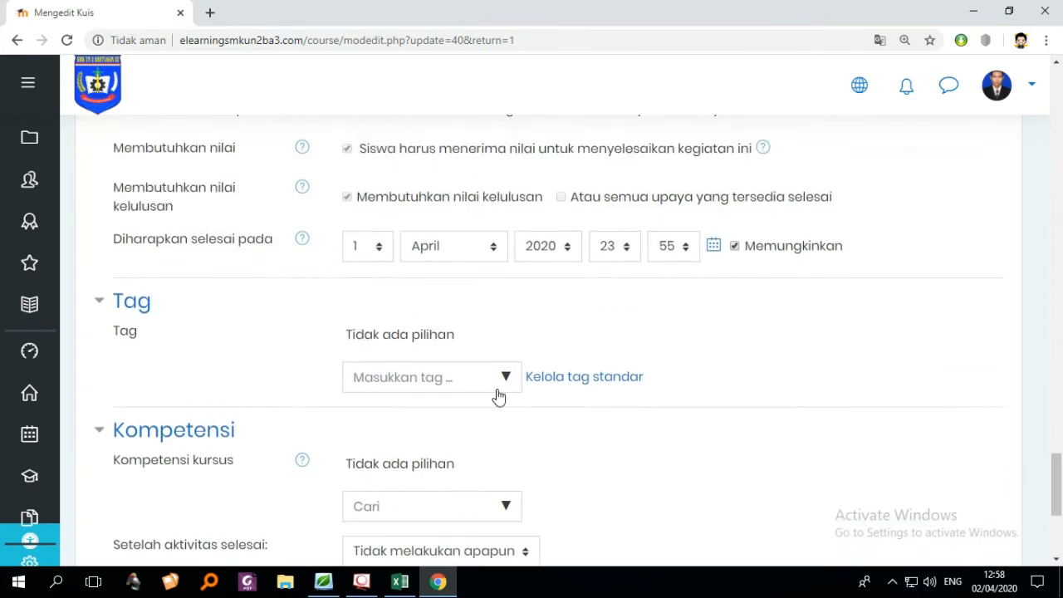
scroll(501, 398, "down", 4)
- Leave the quiz settings without saving and return to the TA2D3DXIMM course page
scroll(505, 395, "up", 20)
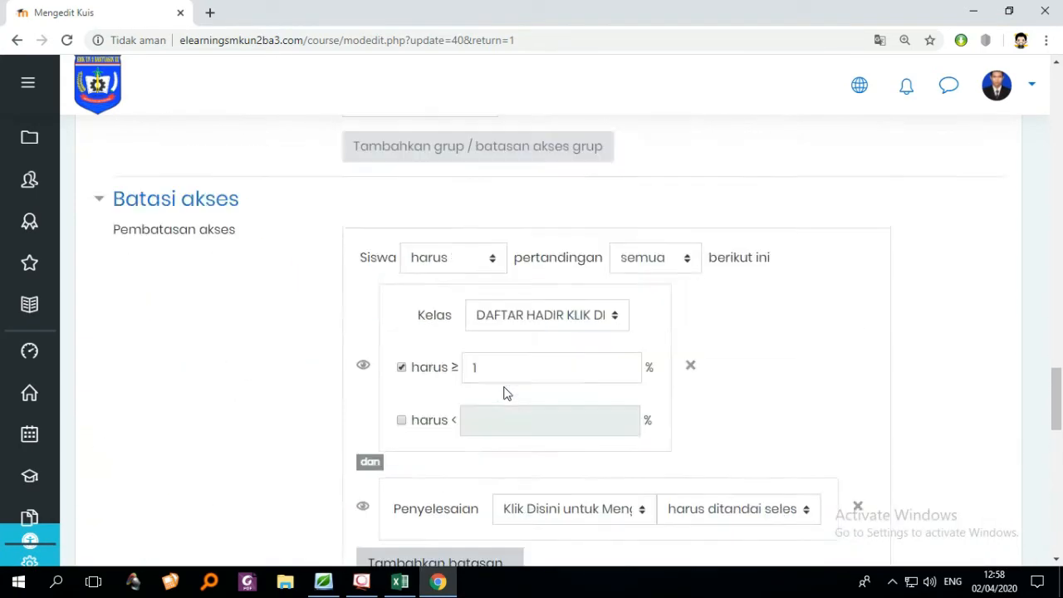
scroll(505, 392, "up", 8)
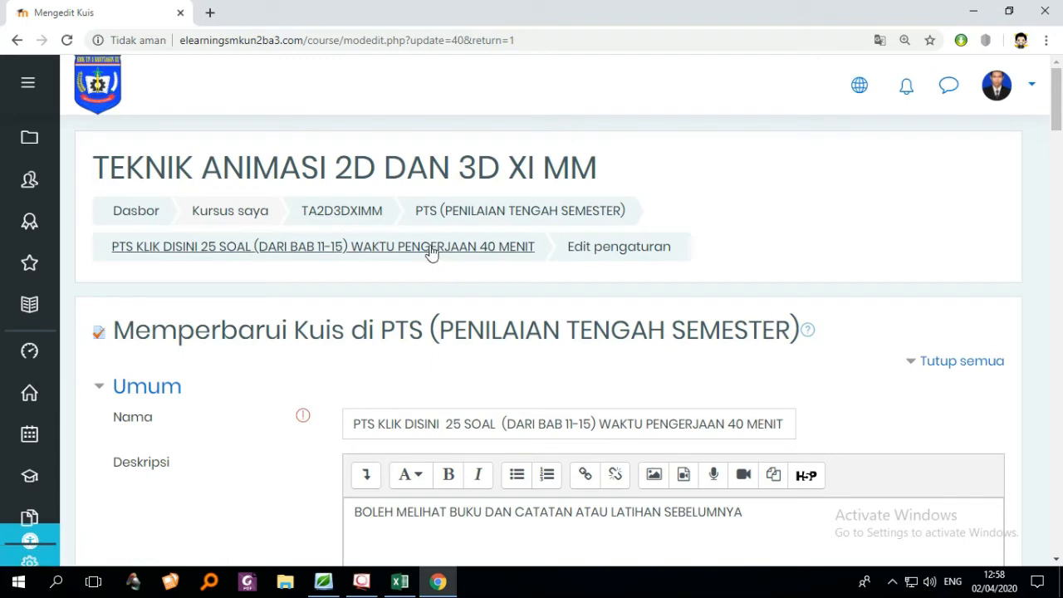
left_click(356, 218)
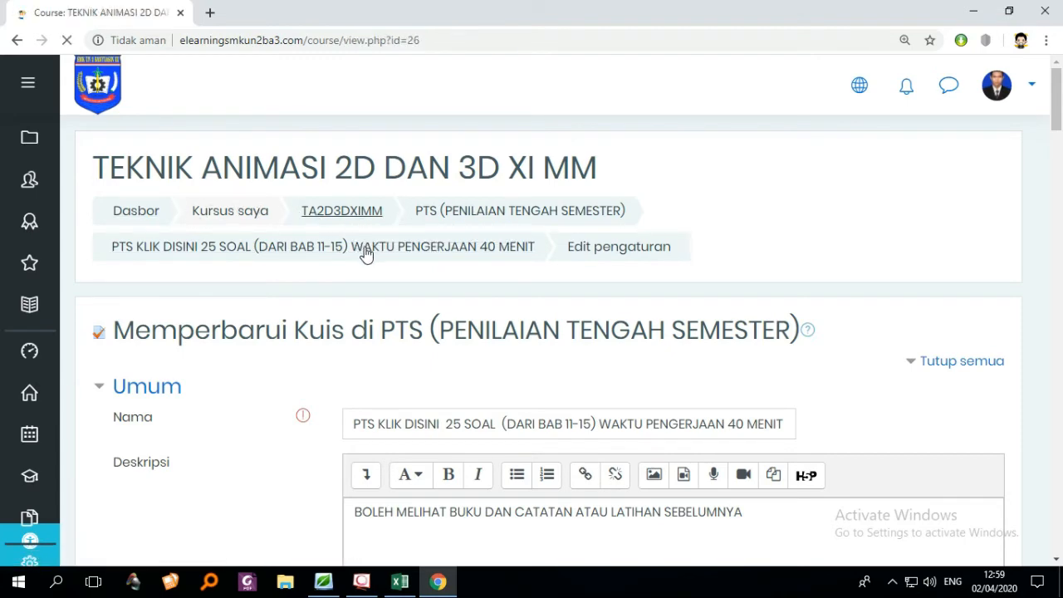
- Examine the access requirements of both PTS quizzes and of the MP4 dubbing video upload on the course page
scroll(382, 266, "down", 8)
scroll(403, 283, "down", 1)
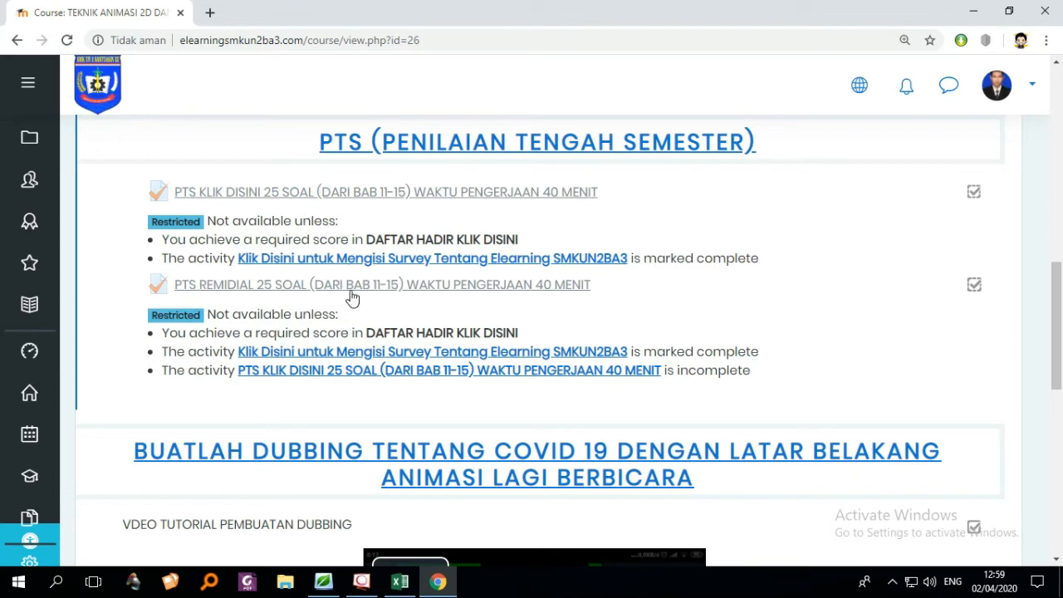
scroll(382, 307, "down", 5)
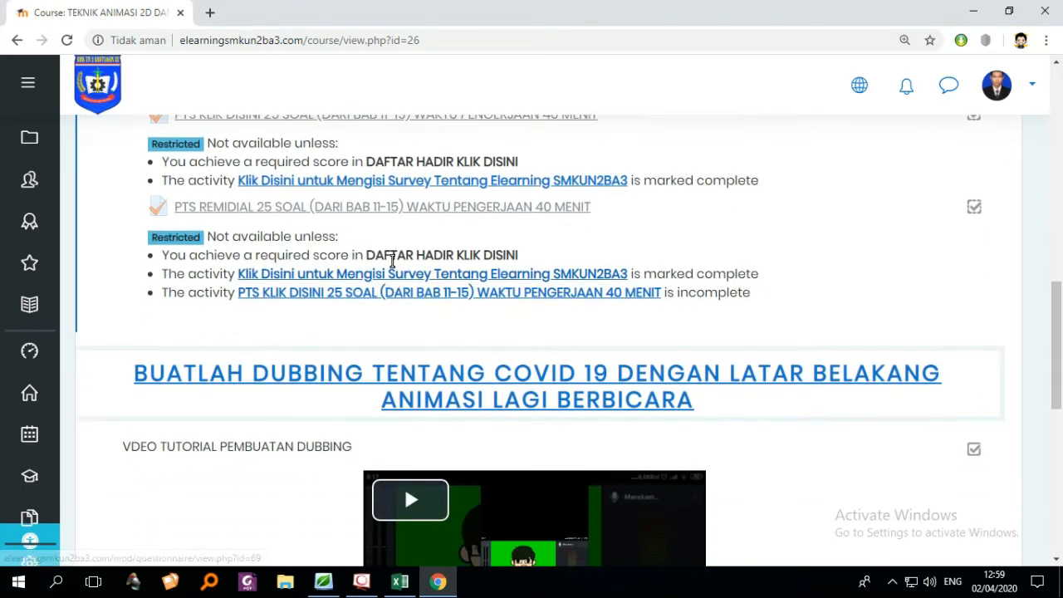
scroll(357, 391, "down", 3)
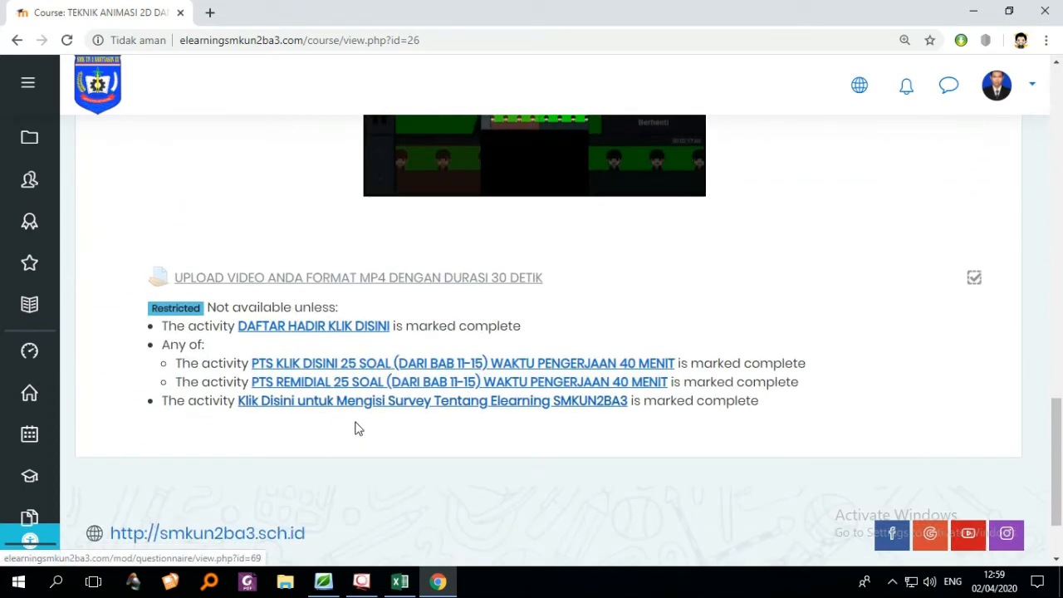
scroll(348, 415, "up", 6)
scroll(326, 430, "down", 2)
scroll(311, 432, "up", 4)
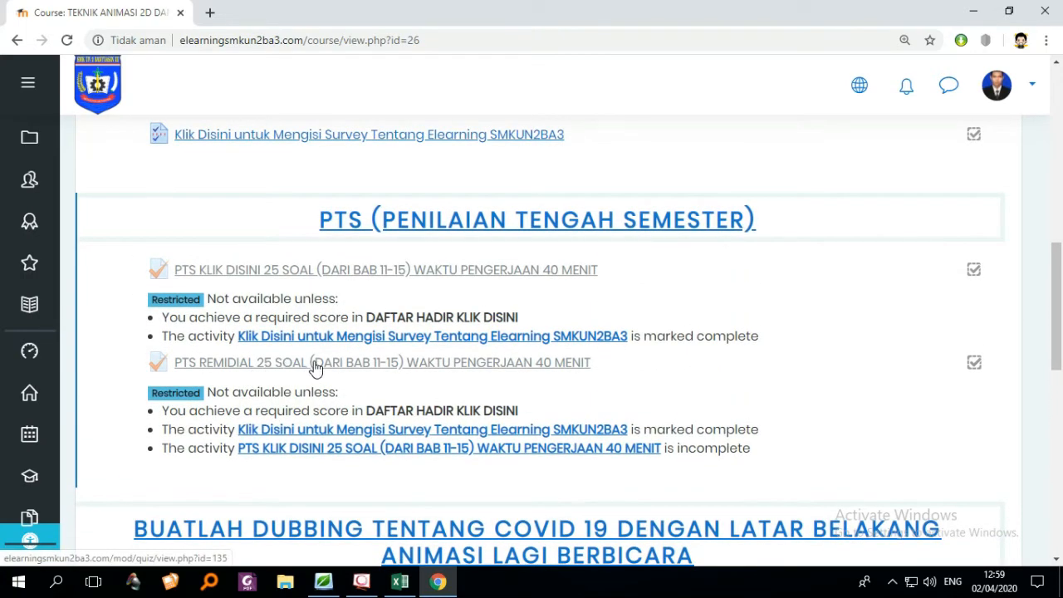
- Open the PTS REMIDIAL quiz, dismiss the translation pop-up, and examine the opening and closing dates, time limit and grading method
left_click(314, 368)
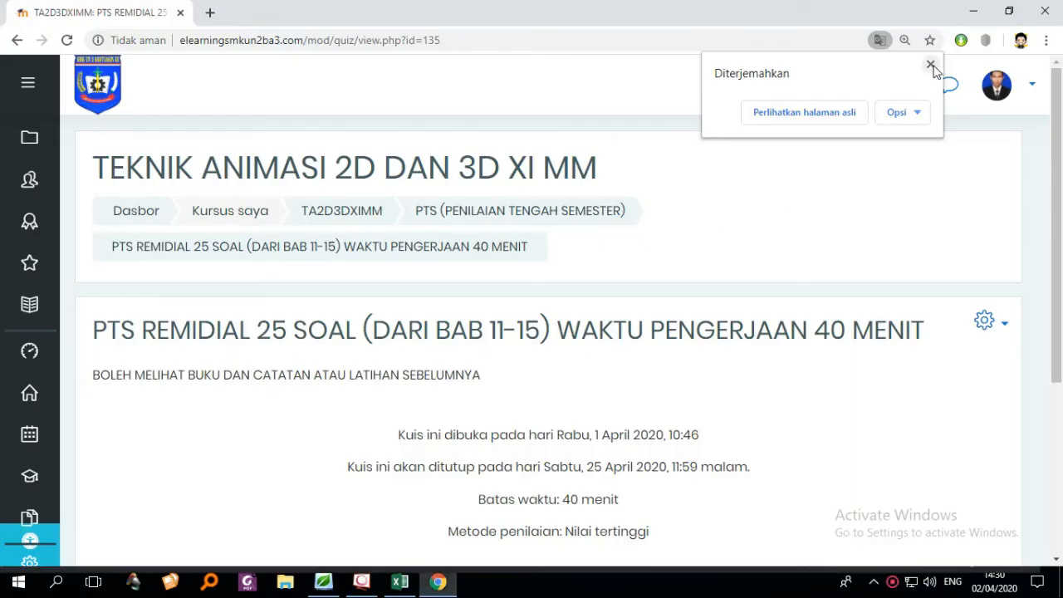
left_click(930, 64)
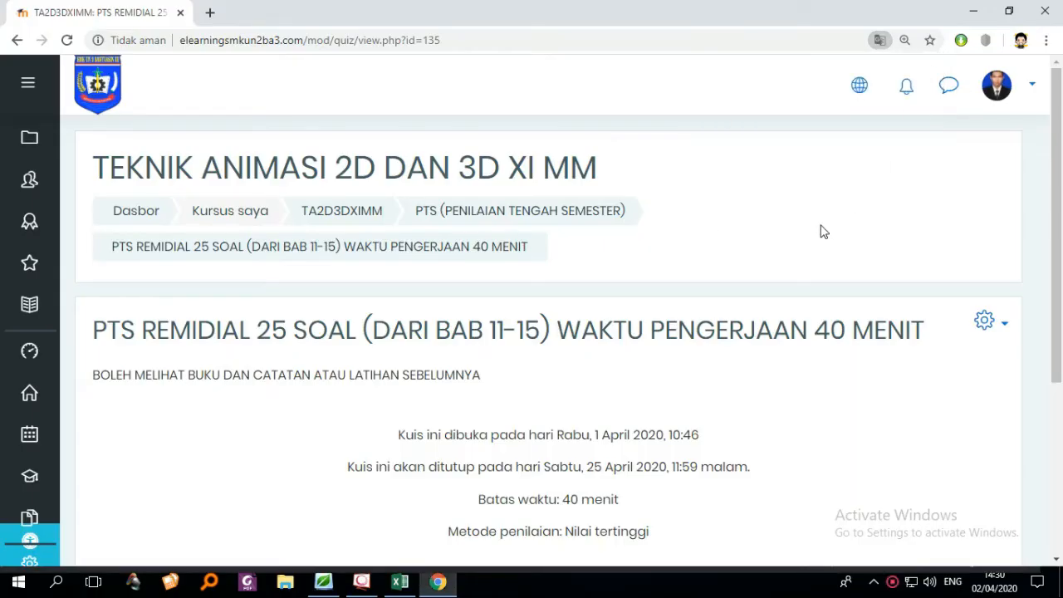
scroll(855, 195, "down", 2)
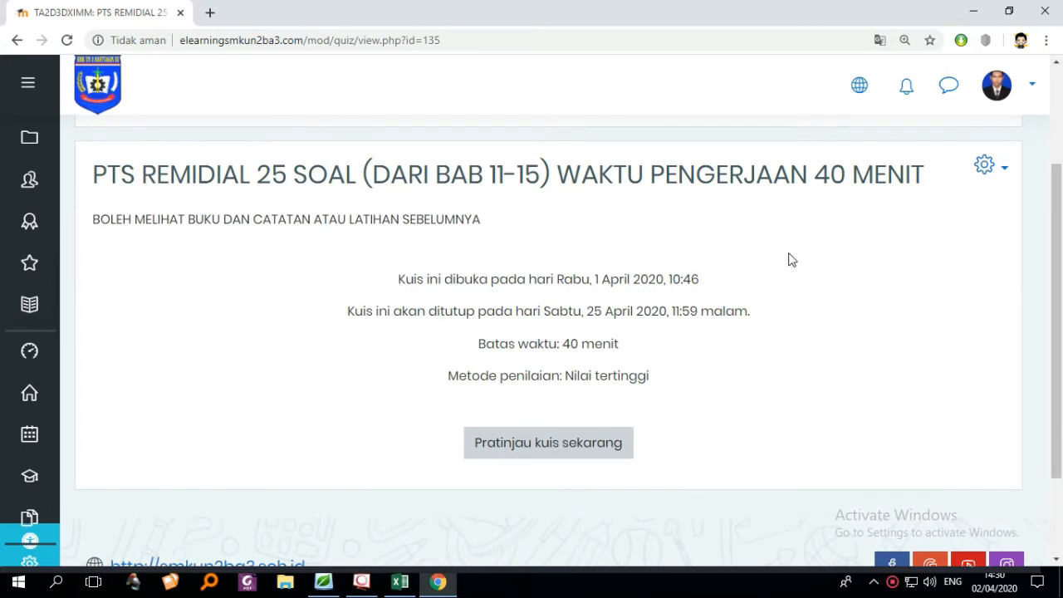
scroll(791, 260, "up", 2)
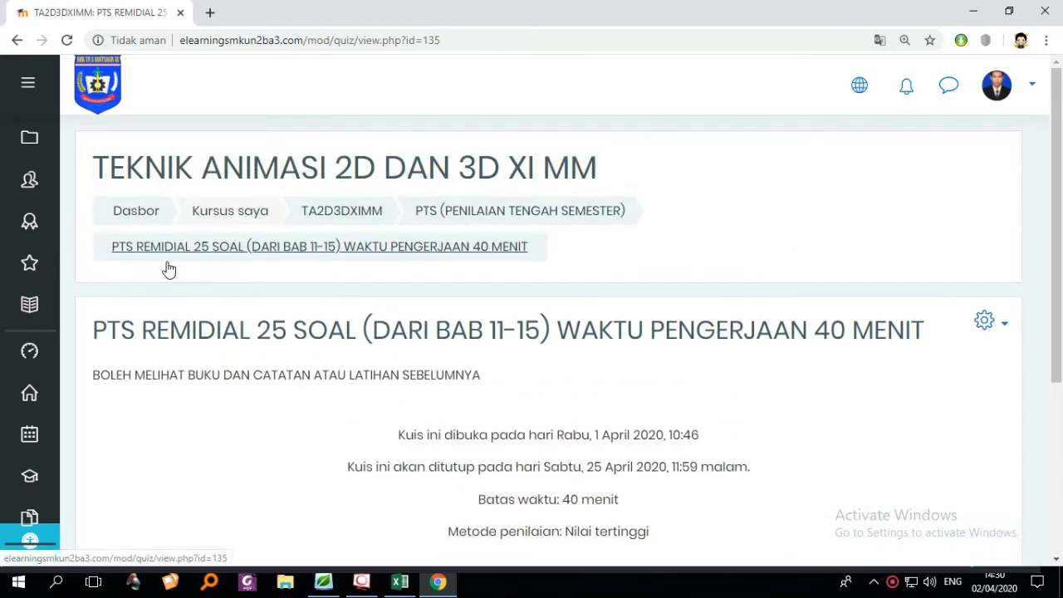
- Open the remedial quiz's settings for editing and examine the name and description in the general section (Umum)
left_click(990, 325)
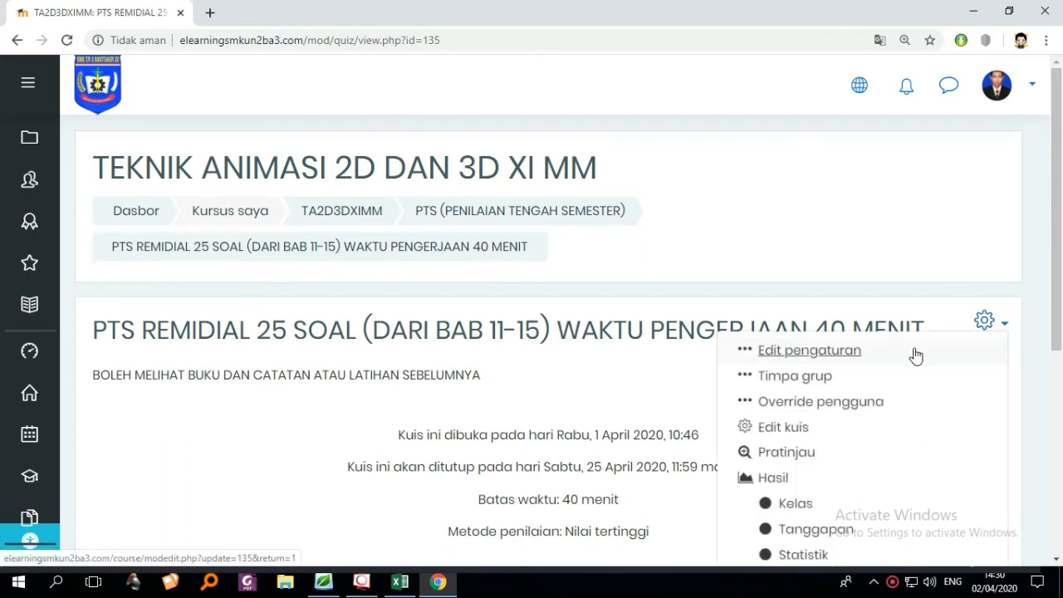
left_click(855, 351)
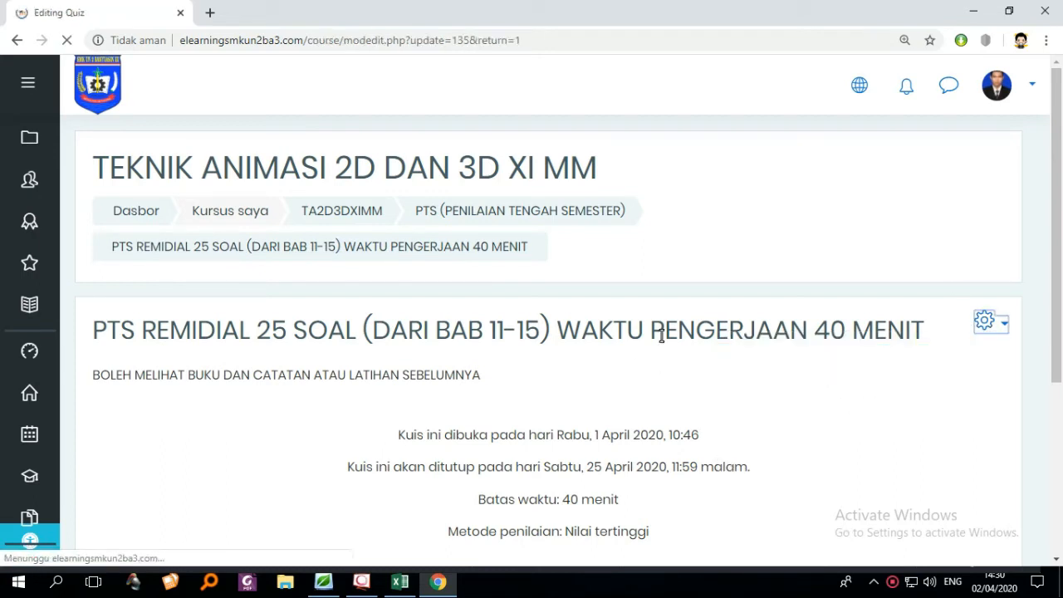
scroll(640, 366, "down", 5)
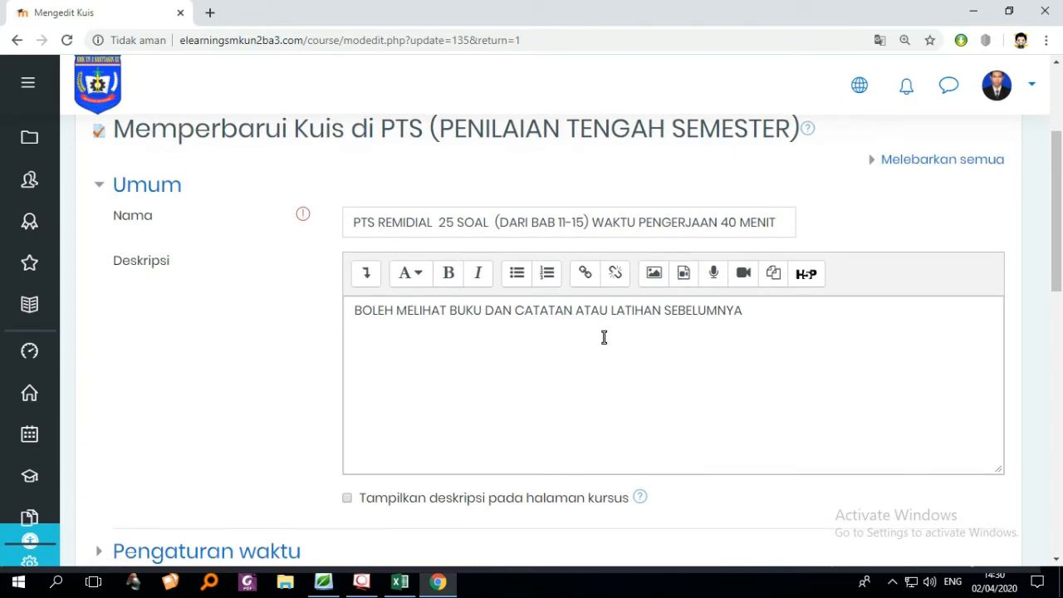
scroll(603, 335, "down", 2)
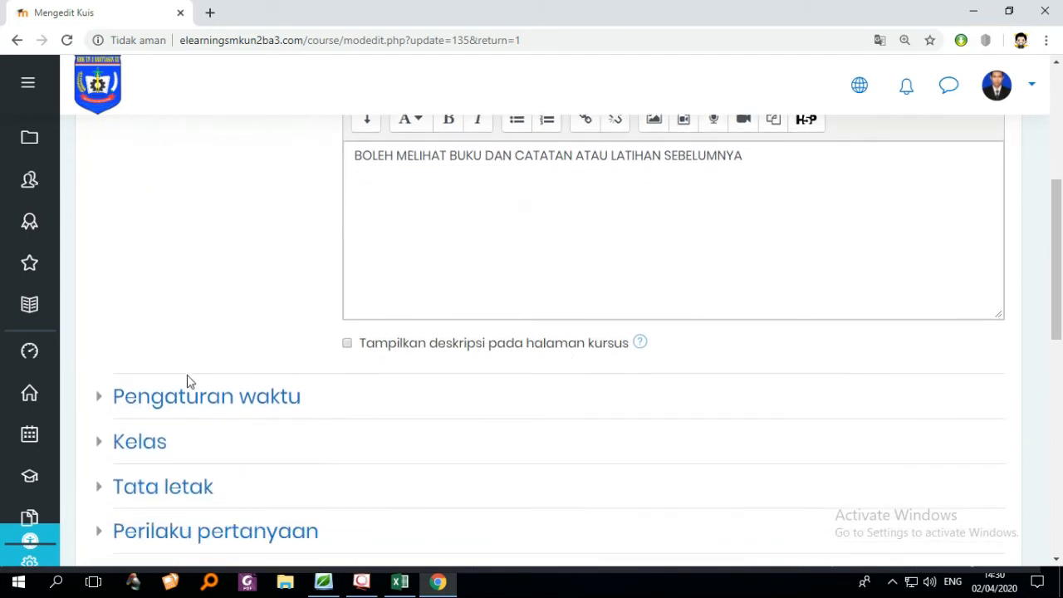
- Expand the remedial quiz's time settings (Pengaturan waktu), examine the dates and time limit, and expand the grade settings (Kelas)
left_click(101, 403)
scroll(268, 397, "down", 2)
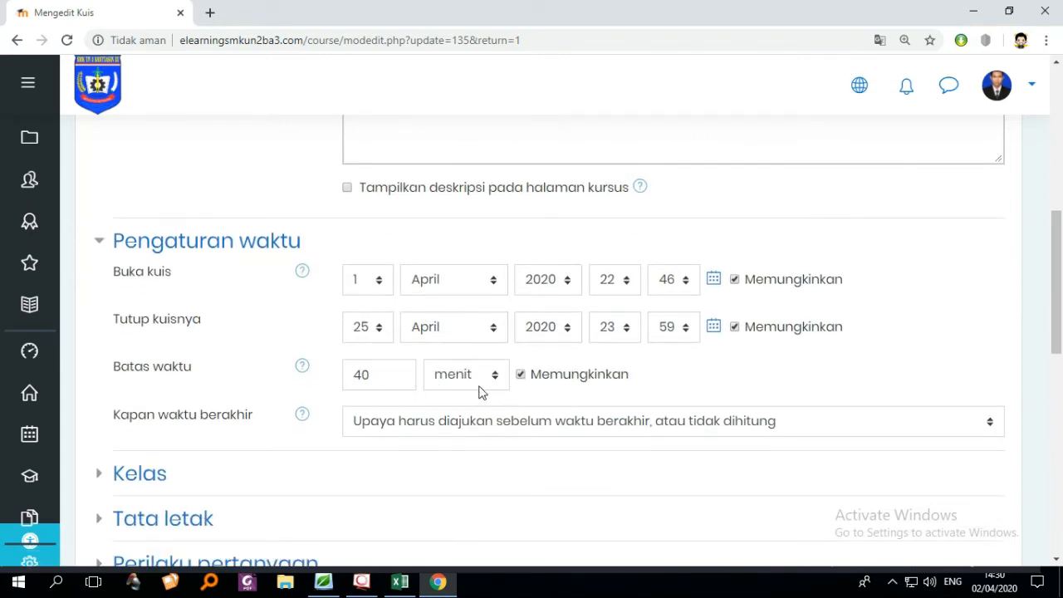
scroll(480, 393, "down", 1)
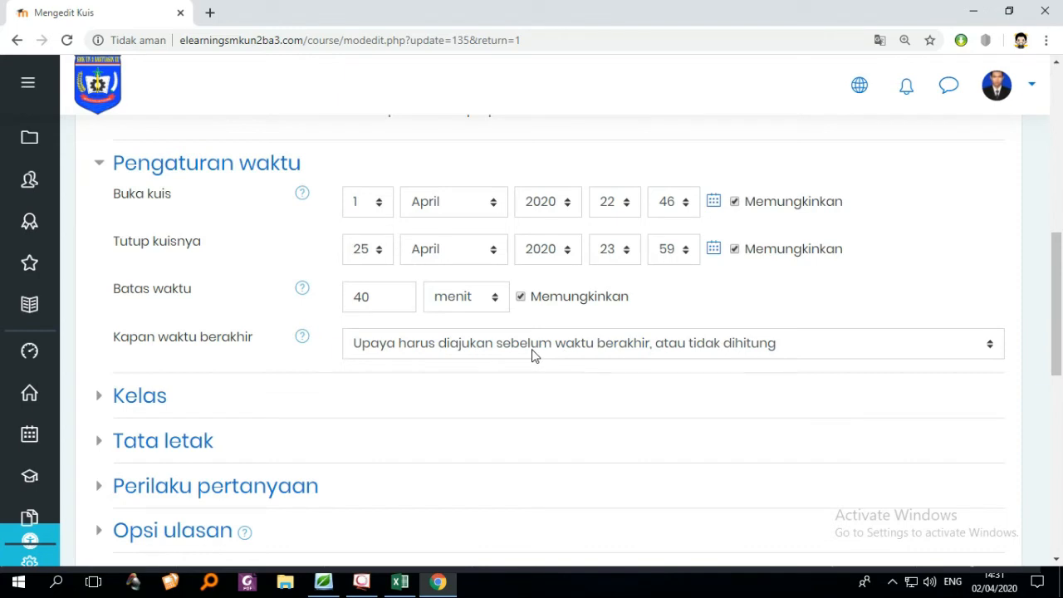
left_click(98, 398)
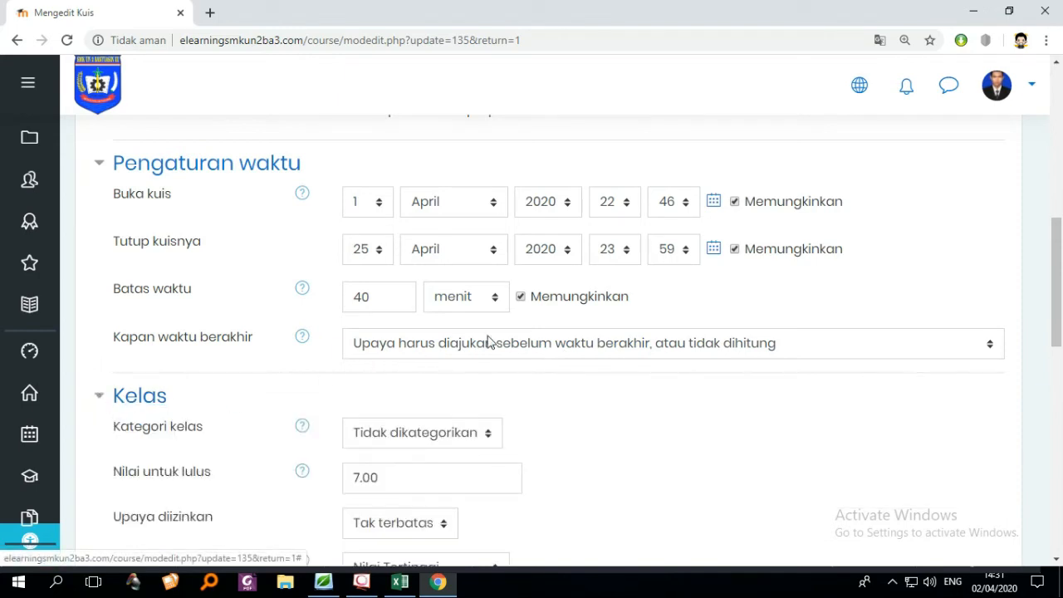
- Examine the remedial quiz's time settings and the available options for when time expires (Kapan waktu berakhir), keeping the current choice
scroll(588, 364, "up", 1)
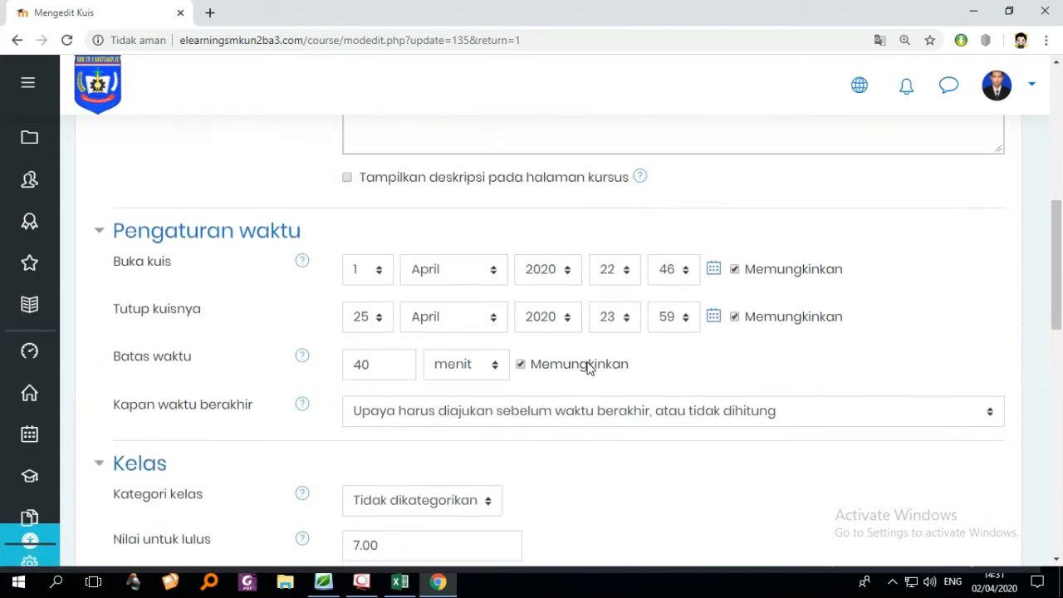
scroll(598, 362, "down", 1)
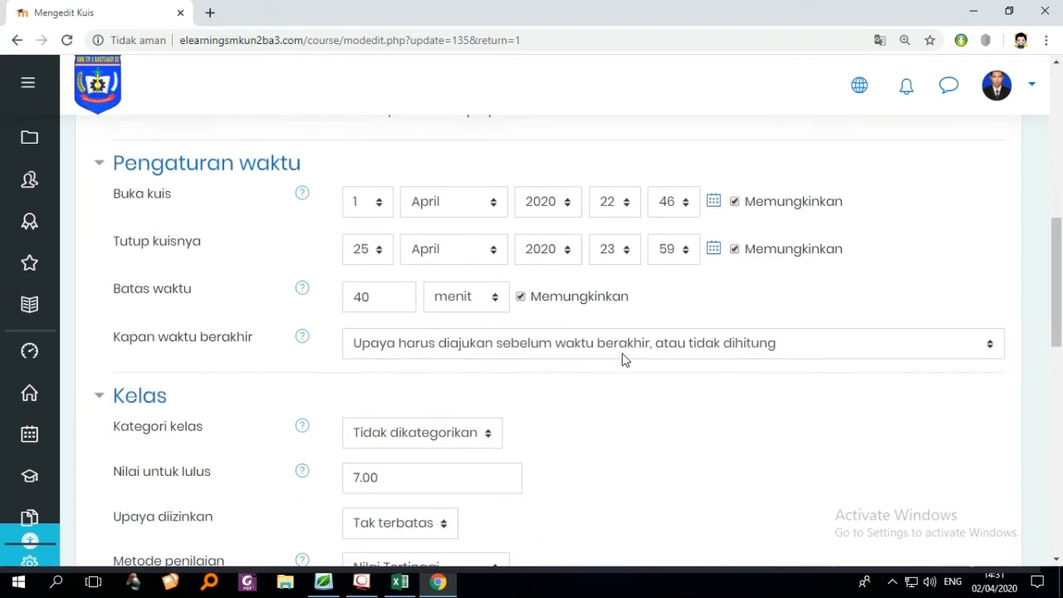
left_click(717, 351)
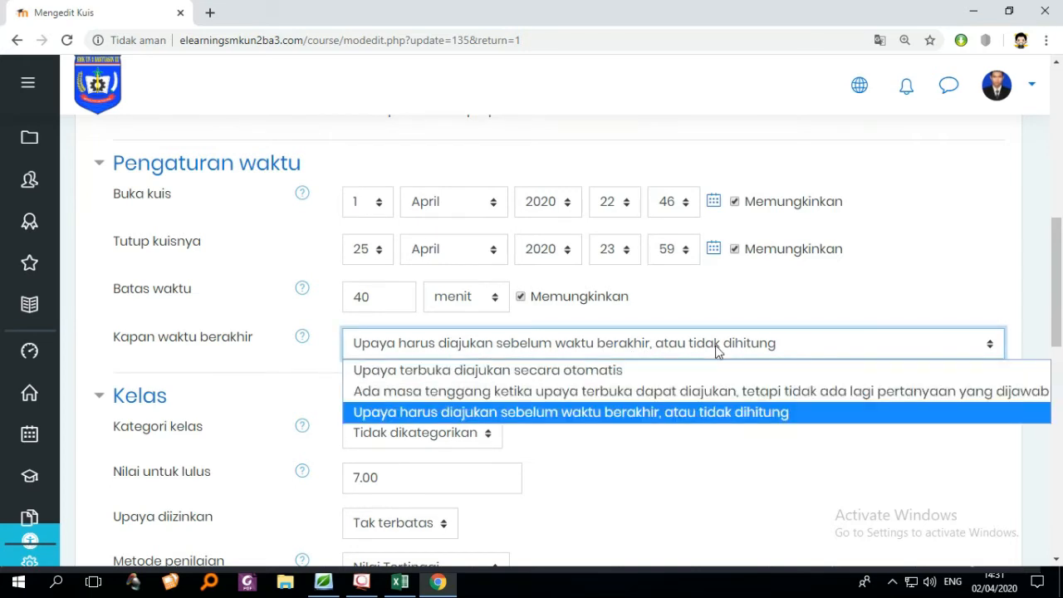
left_click(717, 350)
scroll(673, 366, "up", 2)
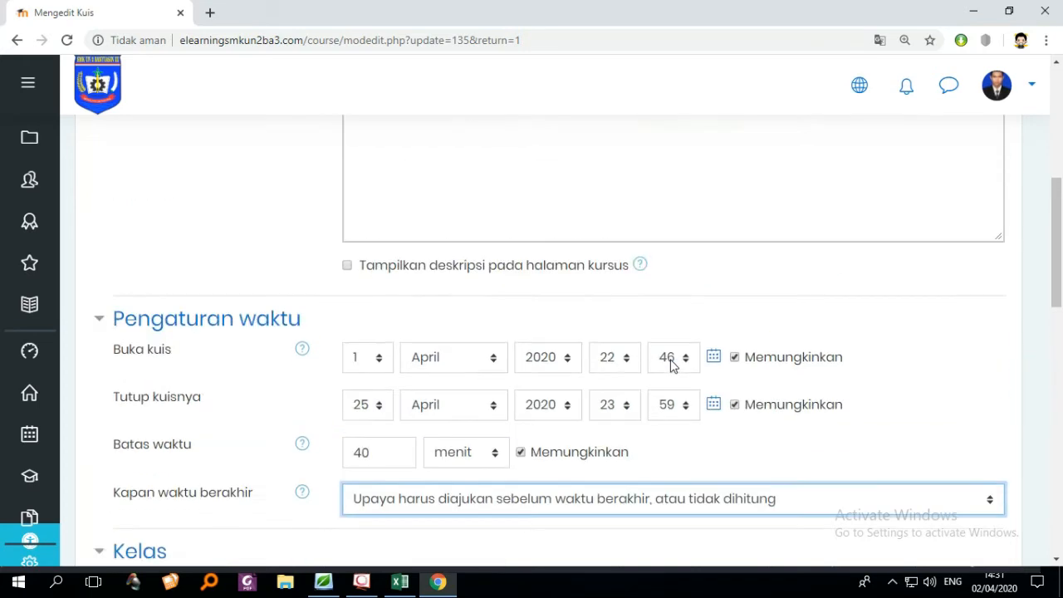
- Examine the passing grade, allowed attempts and grading method, and expand the layout section (Tata letak) to check its new page setting
scroll(673, 366, "down", 4)
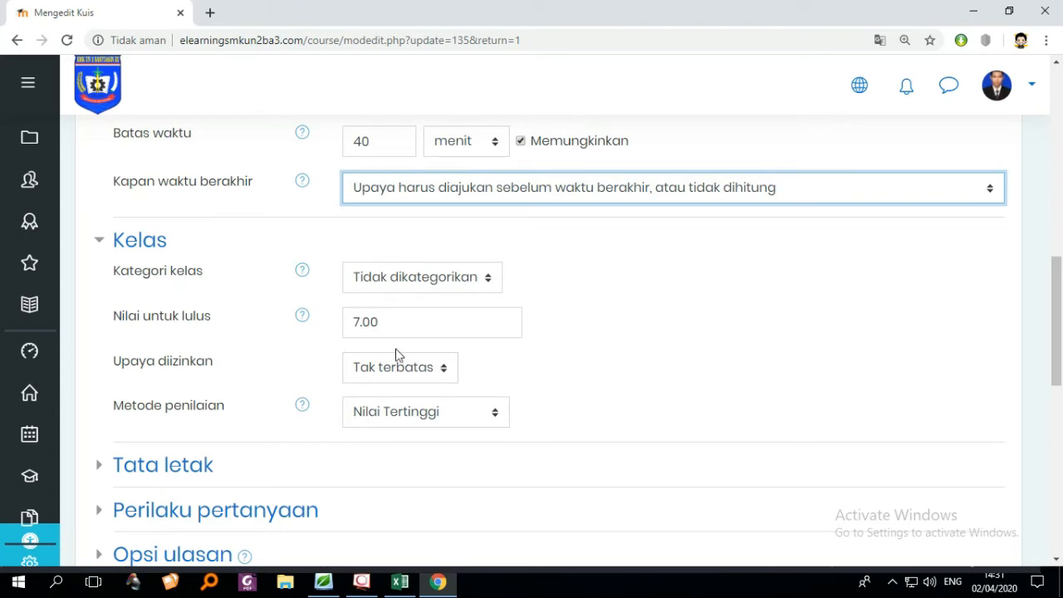
scroll(521, 401, "down", 2)
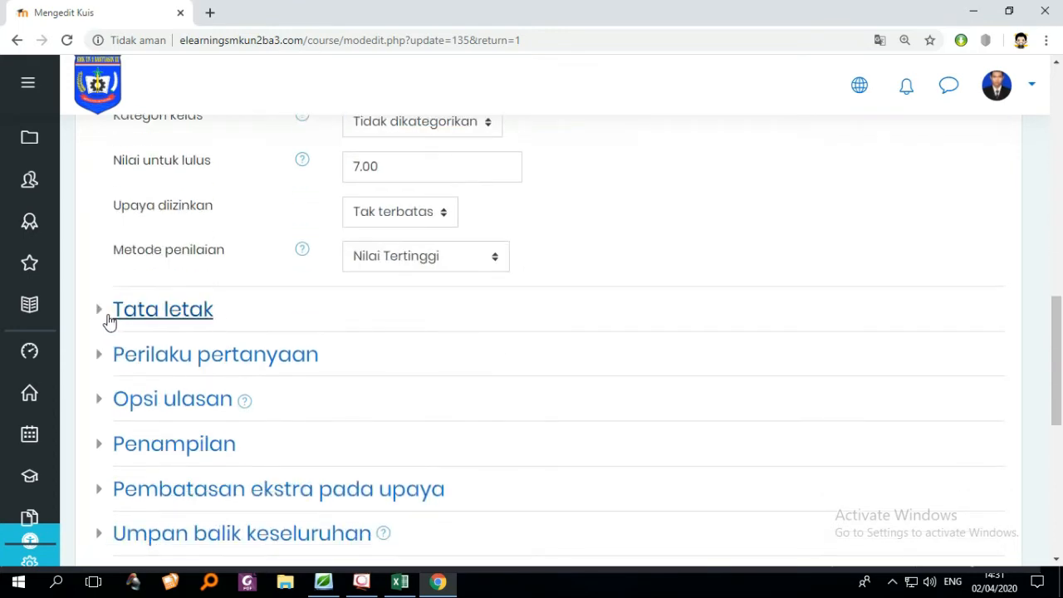
left_click(101, 320)
scroll(283, 372, "up", 1)
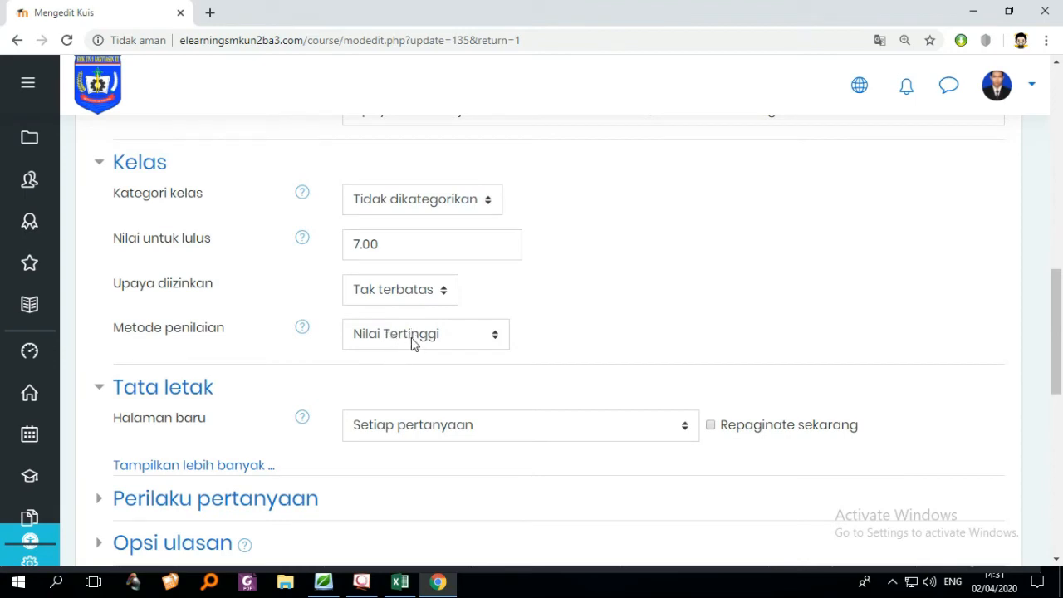
scroll(413, 344, "down", 1)
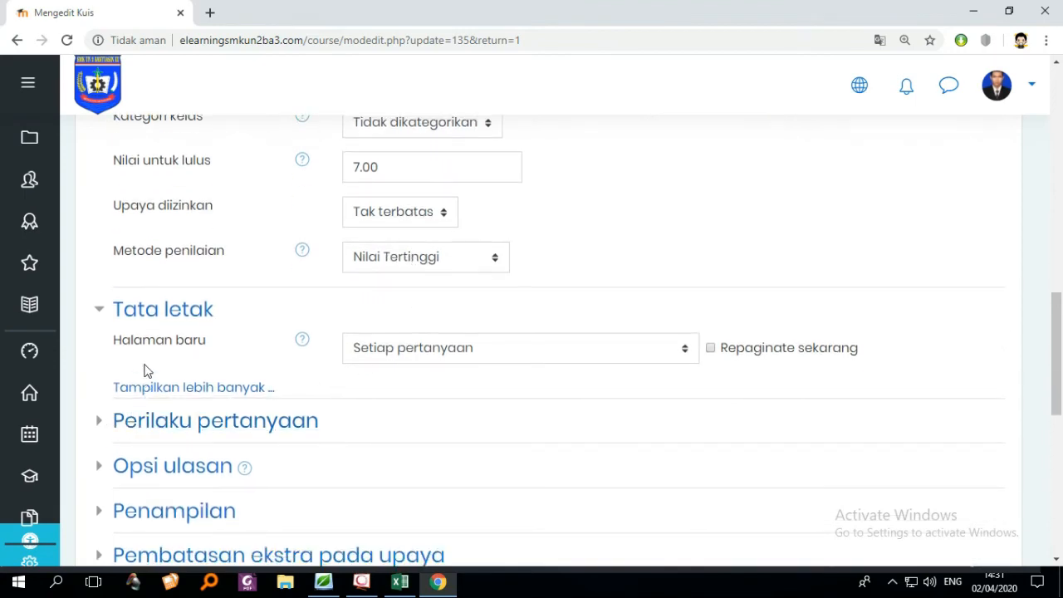
scroll(262, 375, "down", 2)
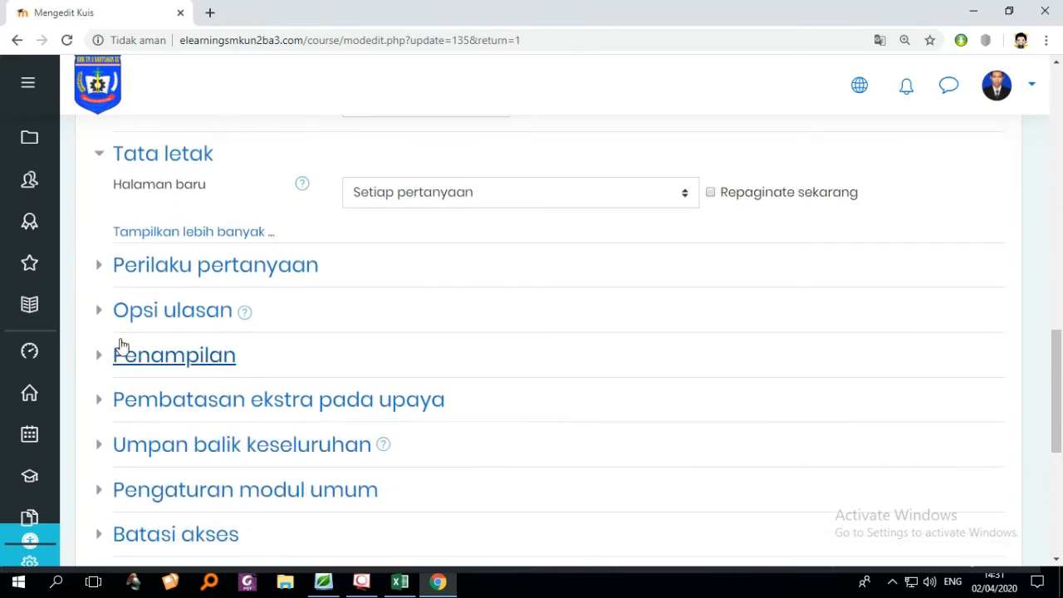
- Expand the question behaviour (Perilaku pertanyaan) and review options (Opsi ulasan) sections and examine their settings
left_click(100, 267)
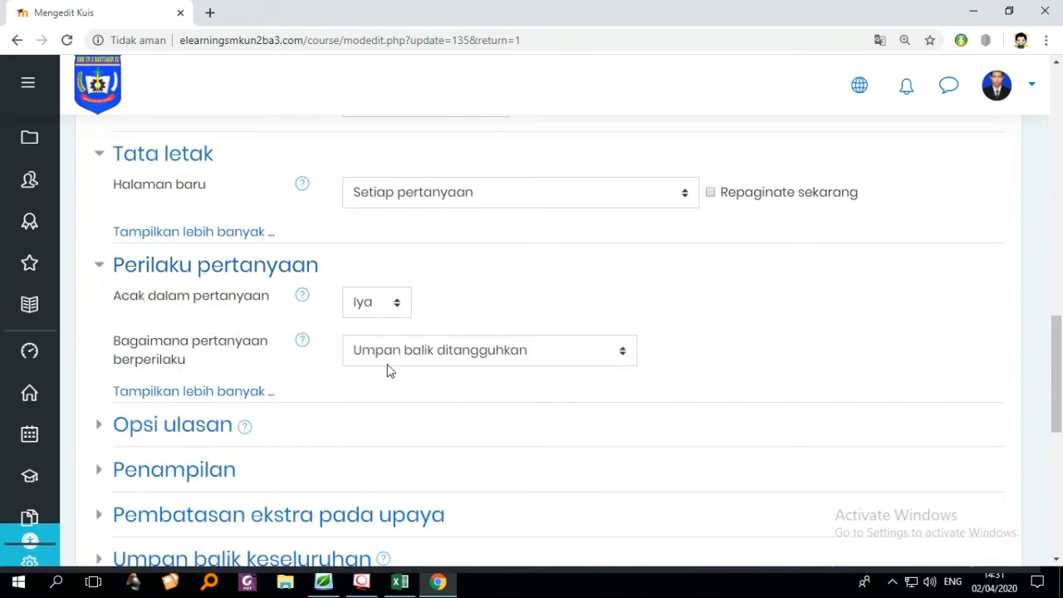
left_click(104, 427)
scroll(377, 415, "down", 2)
scroll(376, 416, "down", 2)
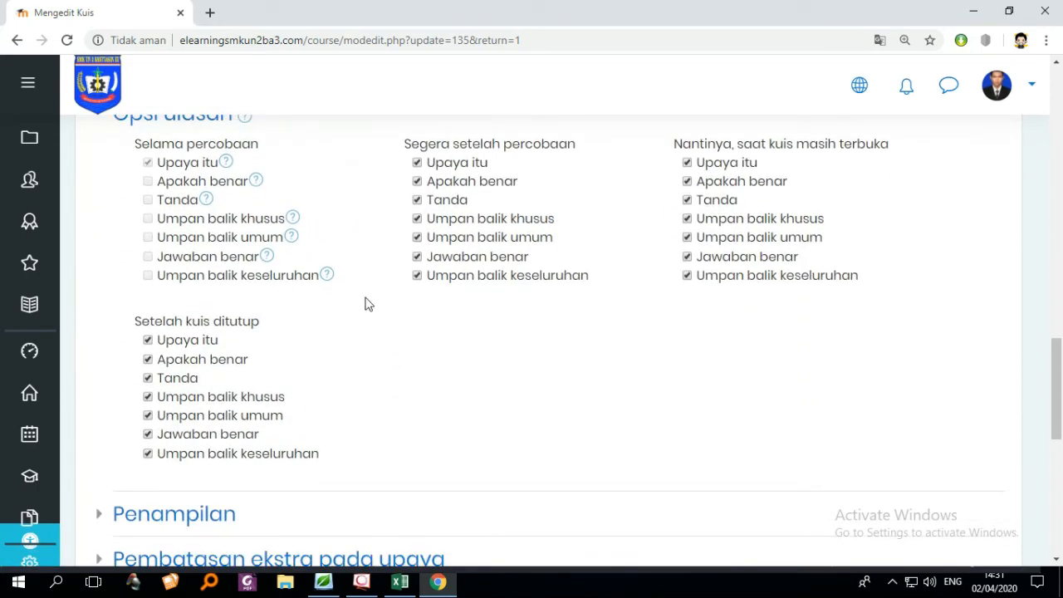
scroll(340, 314, "down", 2)
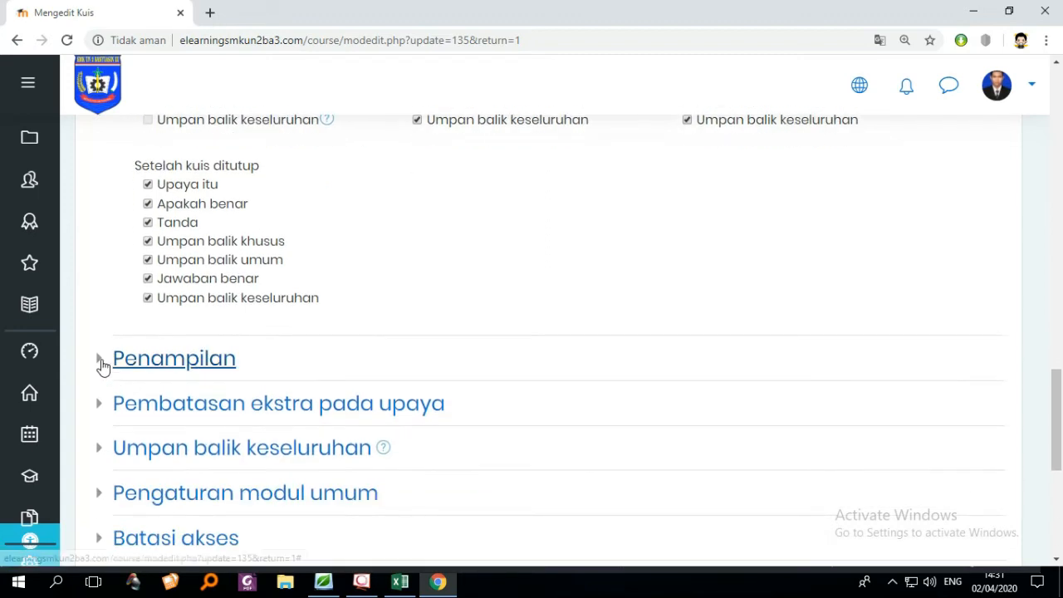
- Expand and examine the sections Penampilan, Pembatasan ekstra pada upaya, Umpan balik keseluruhan and Pengaturan modul umum
left_click(106, 363)
scroll(223, 375, "down", 3)
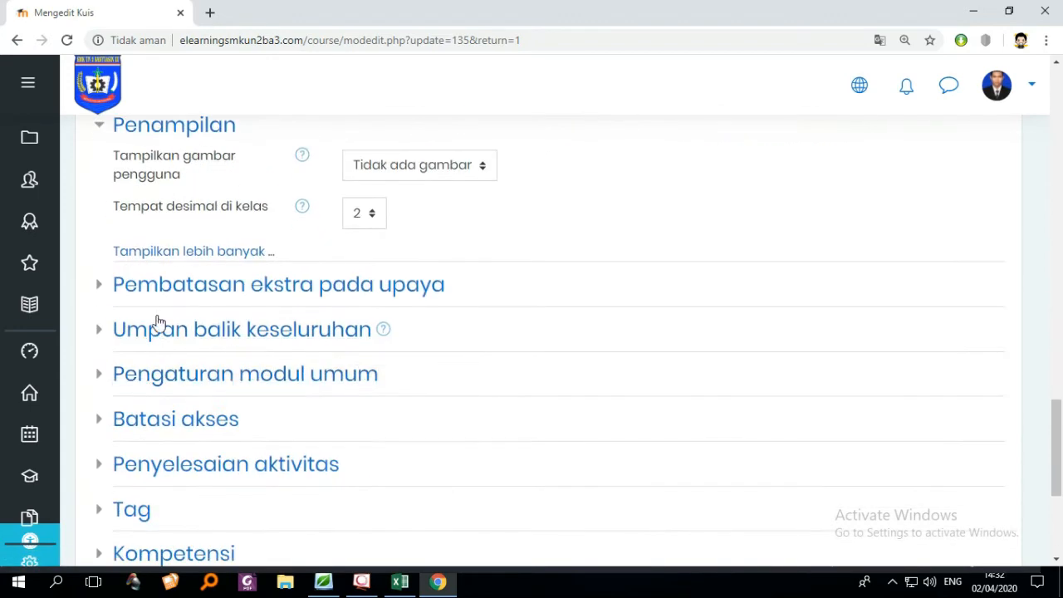
left_click(103, 289)
left_click(95, 391)
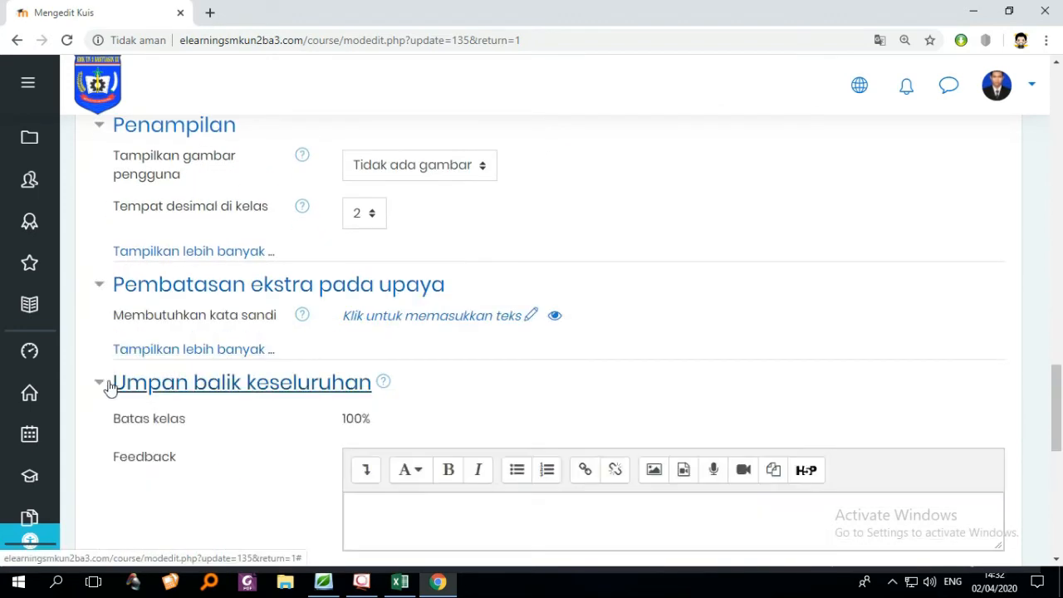
scroll(218, 374, "down", 4)
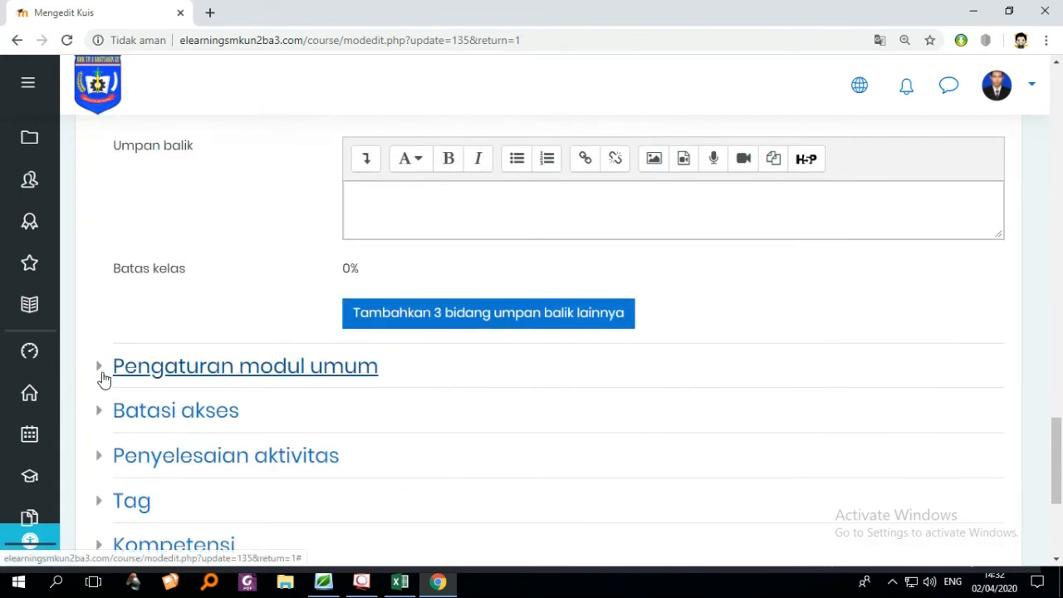
left_click(101, 371)
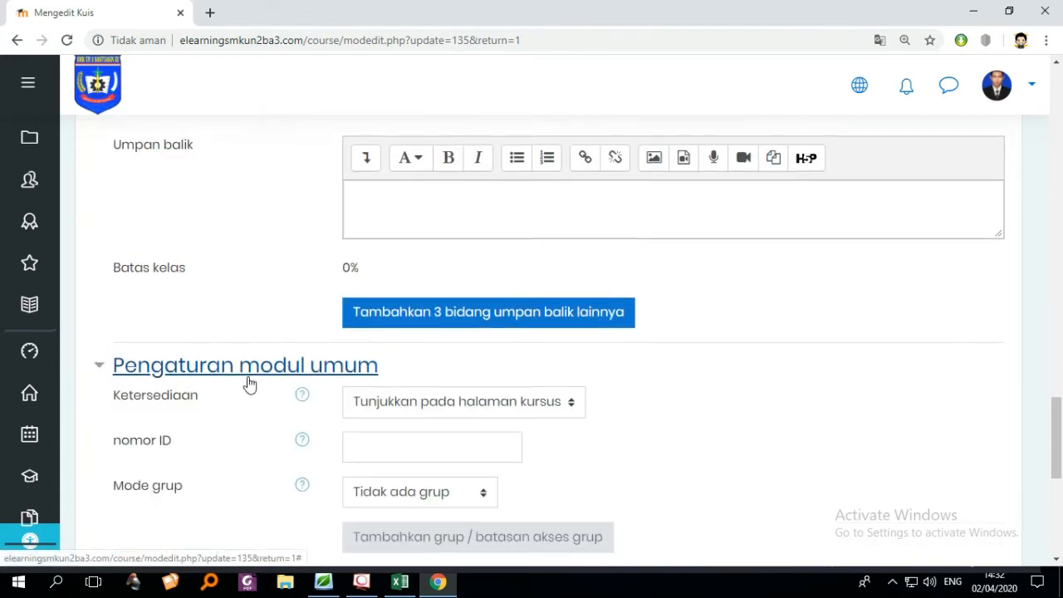
scroll(333, 376, "down", 2)
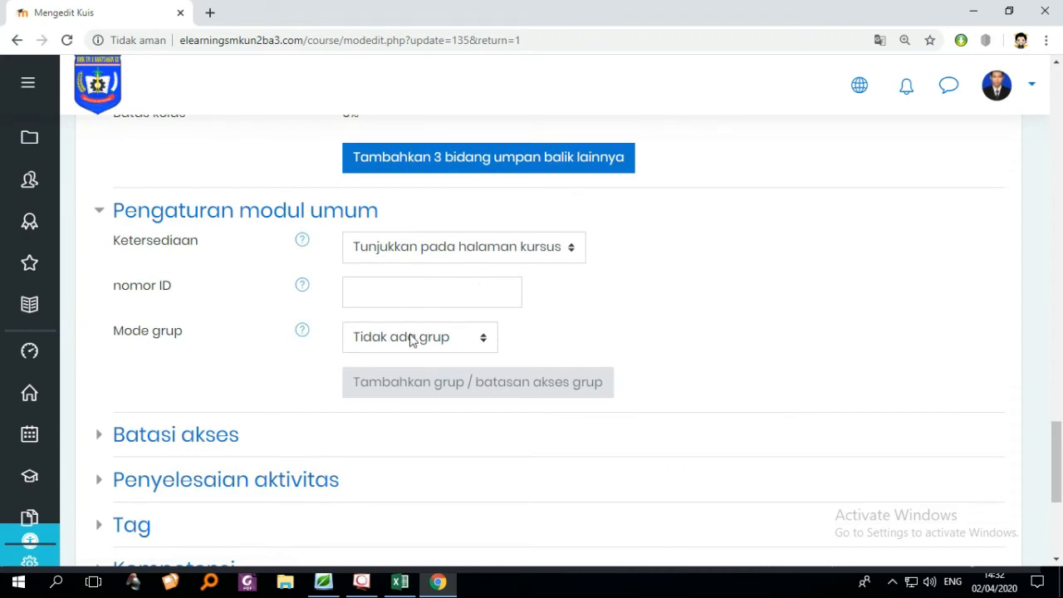
- Expand the access restrictions (Batasi akses) and examine the attendance grade condition and the two completion conditions
left_click(96, 440)
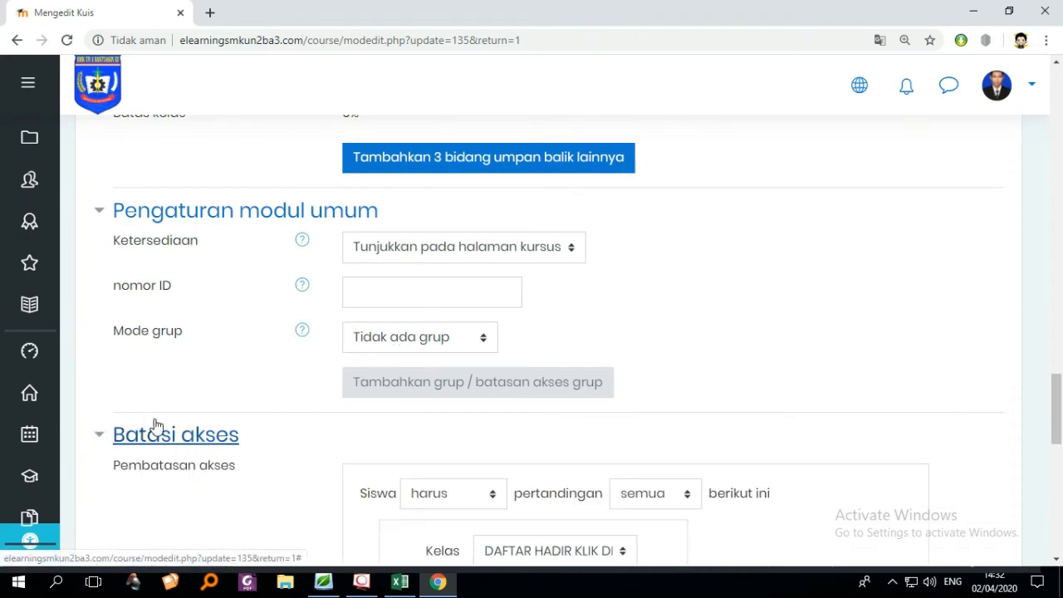
scroll(344, 374, "down", 4)
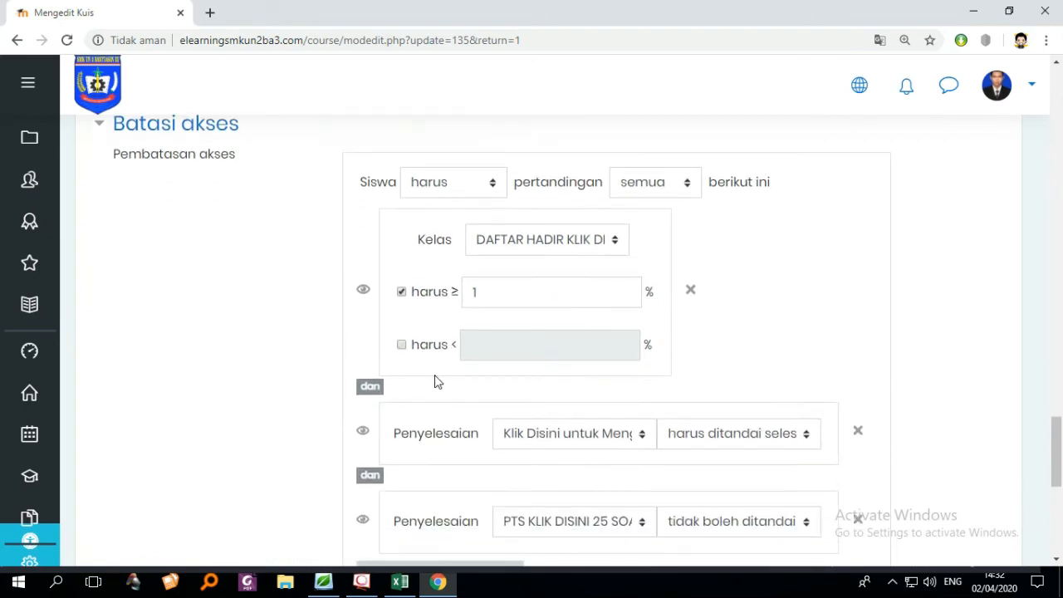
scroll(435, 378, "up", 1)
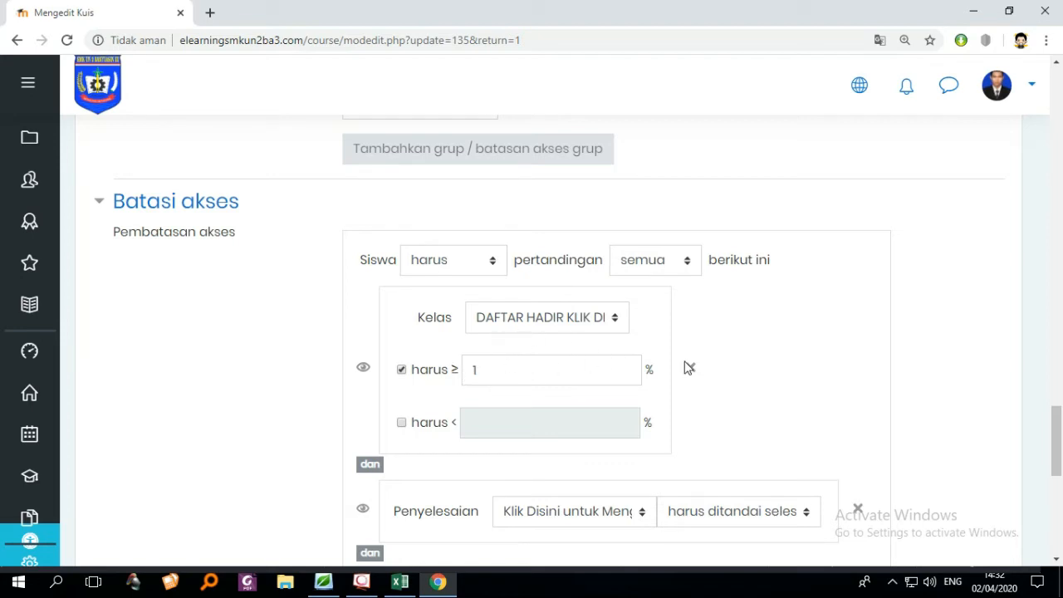
scroll(689, 367, "down", 1)
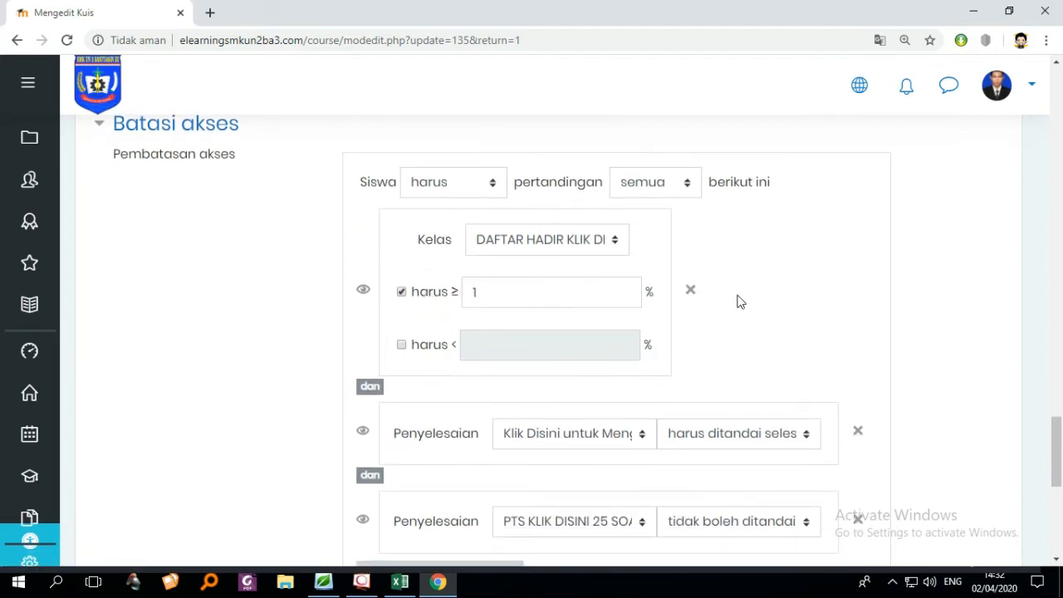
scroll(684, 288, "down", 2)
scroll(610, 330, "up", 1)
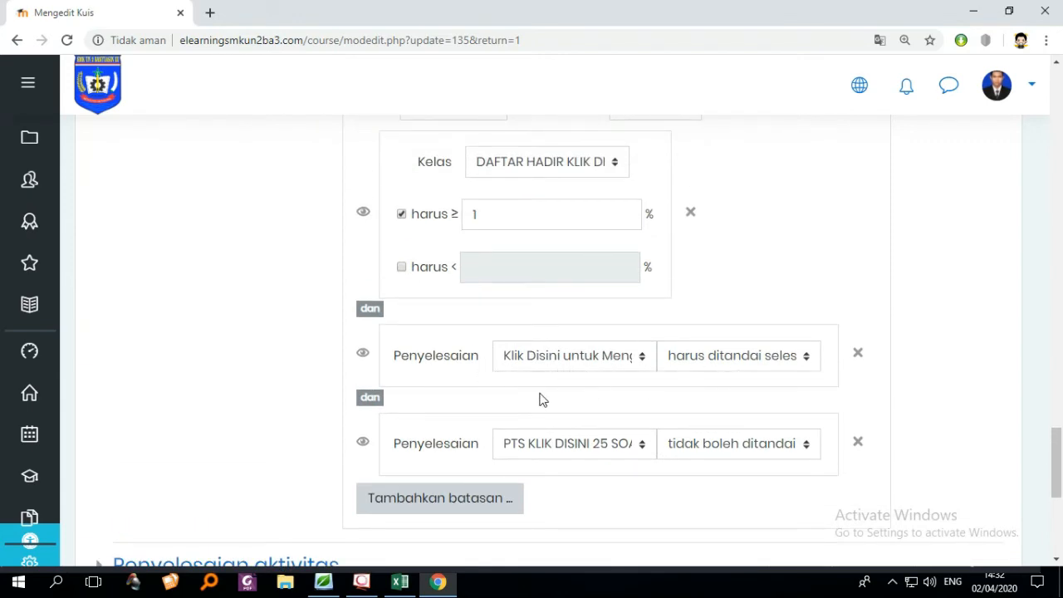
- Examine the activity choices in the survey and PTS completion conditions, keeping the selected activities
left_click(617, 370)
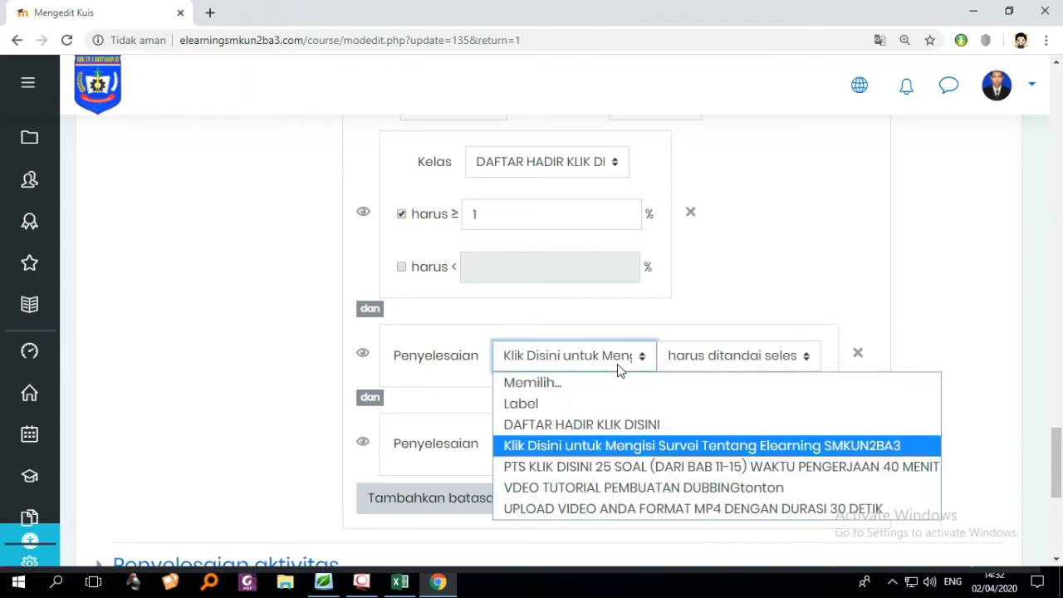
left_click(618, 371)
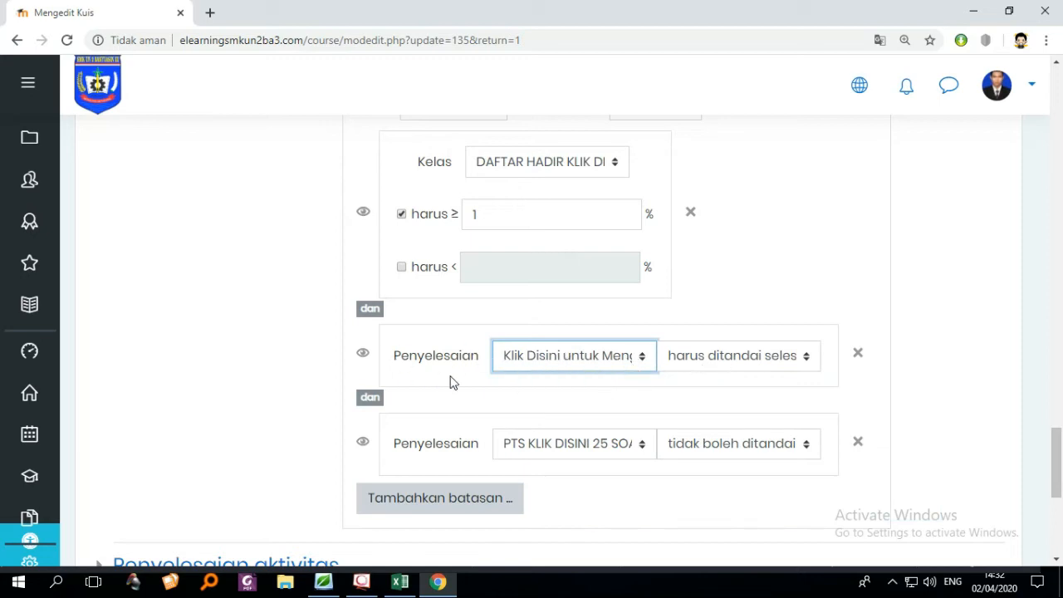
scroll(568, 456, "down", 1)
left_click(597, 374)
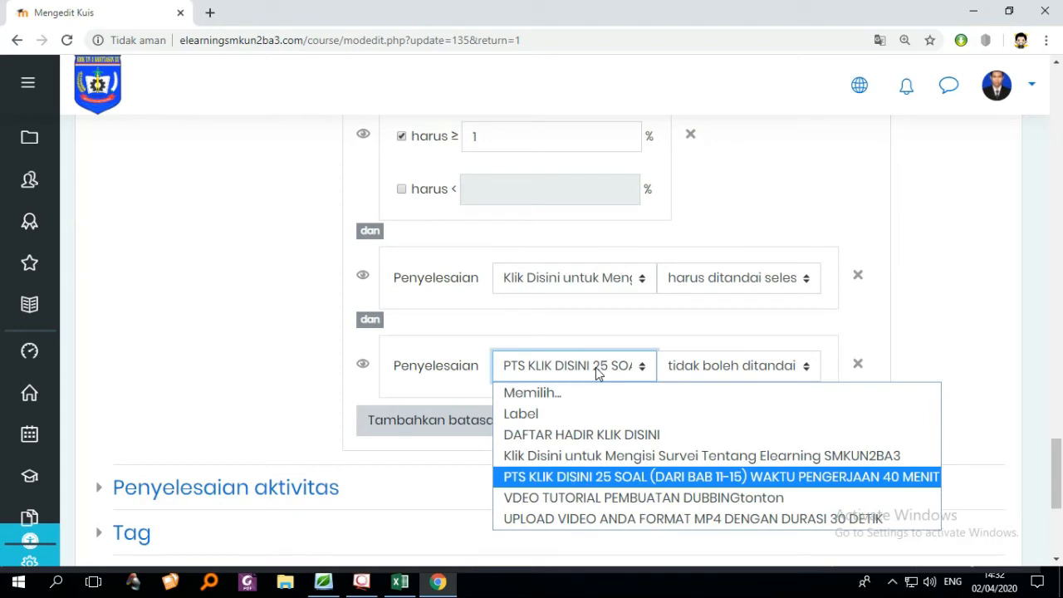
left_click(598, 374)
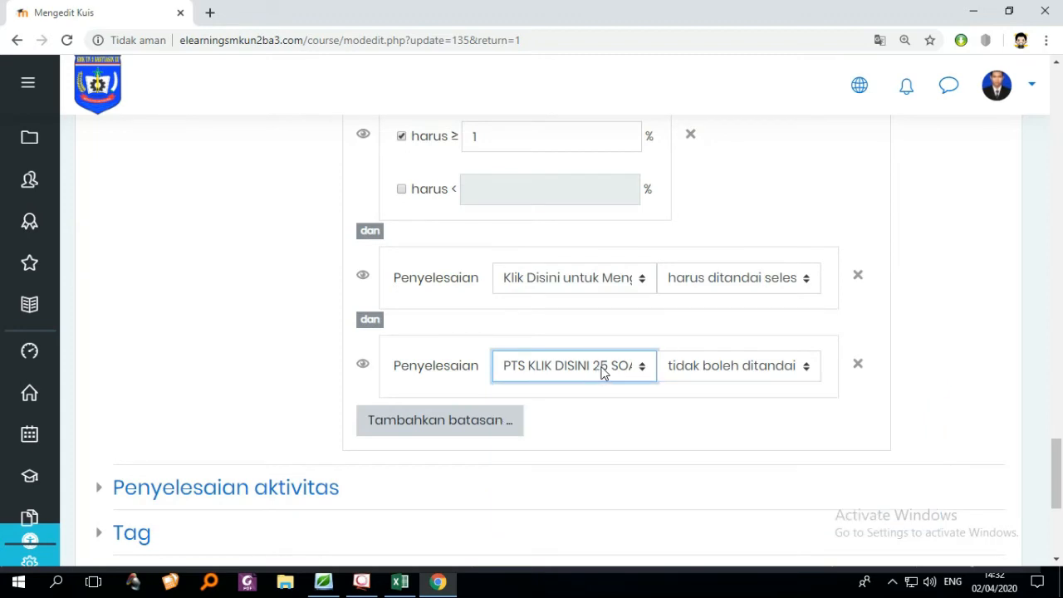
- Examine the required completion status options for the PTS condition without changing them, and review all the access conditions again
left_click(734, 368)
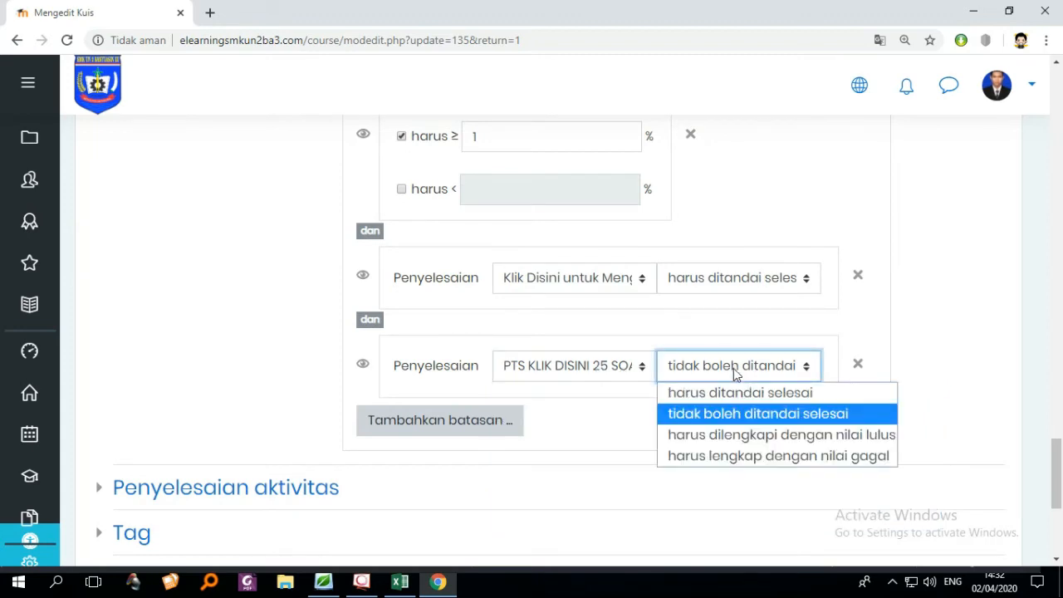
left_click(734, 368)
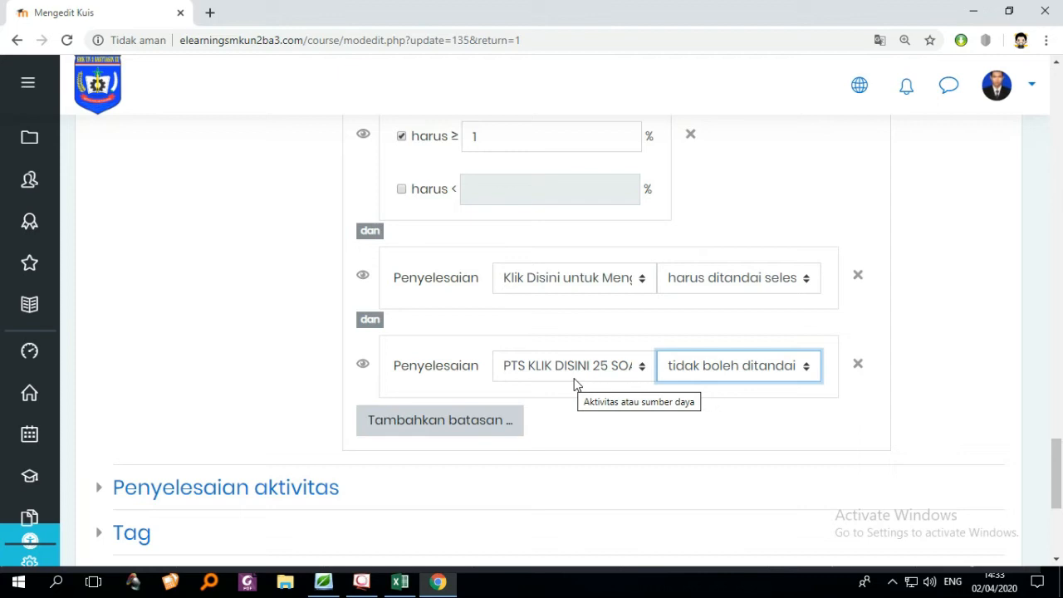
scroll(532, 407, "up", 1)
scroll(515, 428, "down", 1)
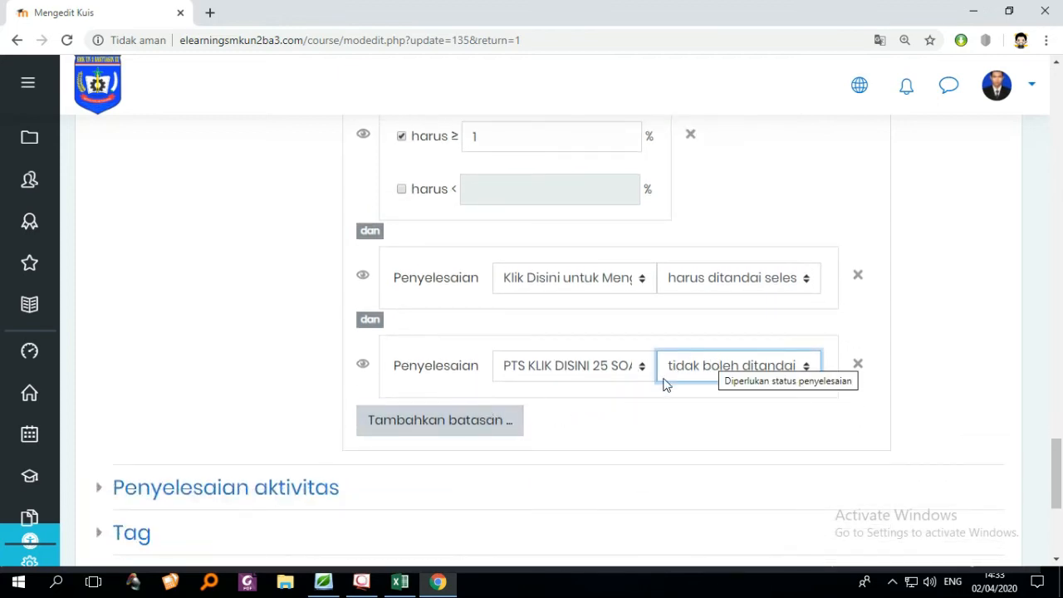
scroll(665, 384, "up", 2)
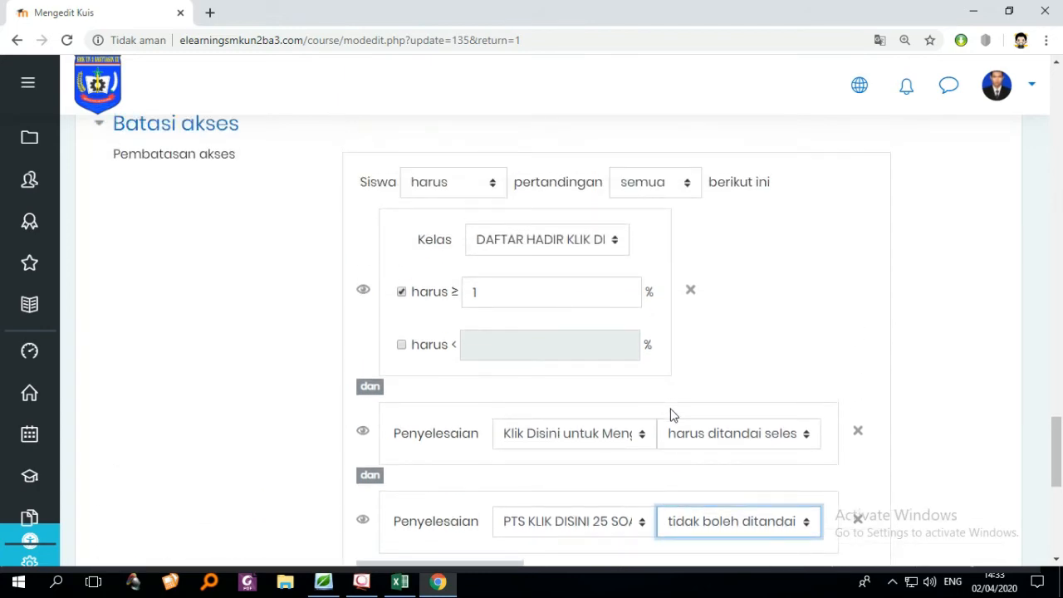
scroll(673, 415, "down", 1)
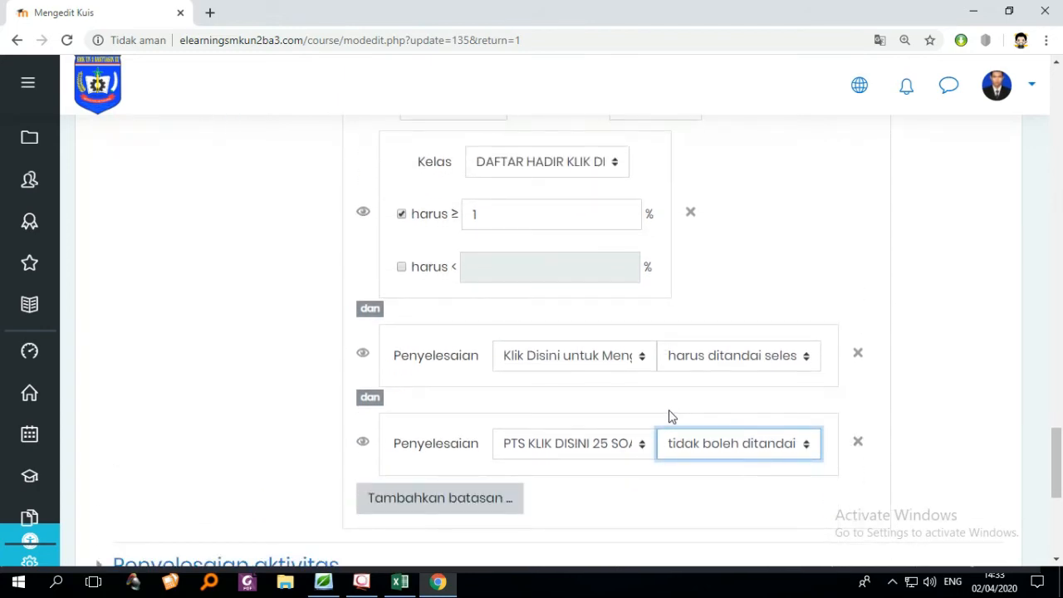
scroll(671, 412, "up", 1)
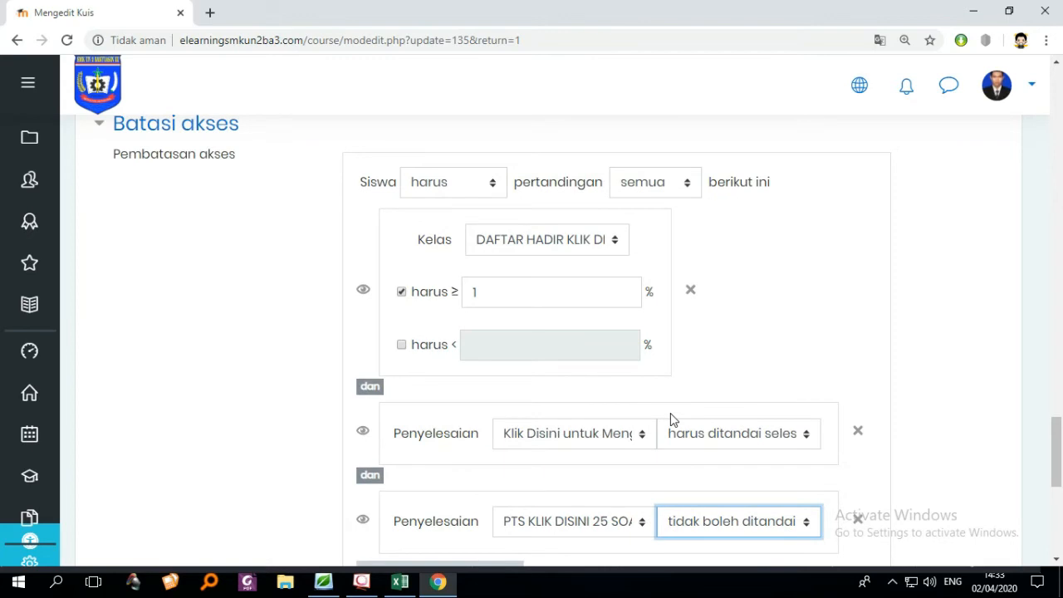
- Expand the activity completion section (Penyelesaian aktivitas) and examine its tracking, grade requirements and expected completion date
scroll(673, 420, "down", 3)
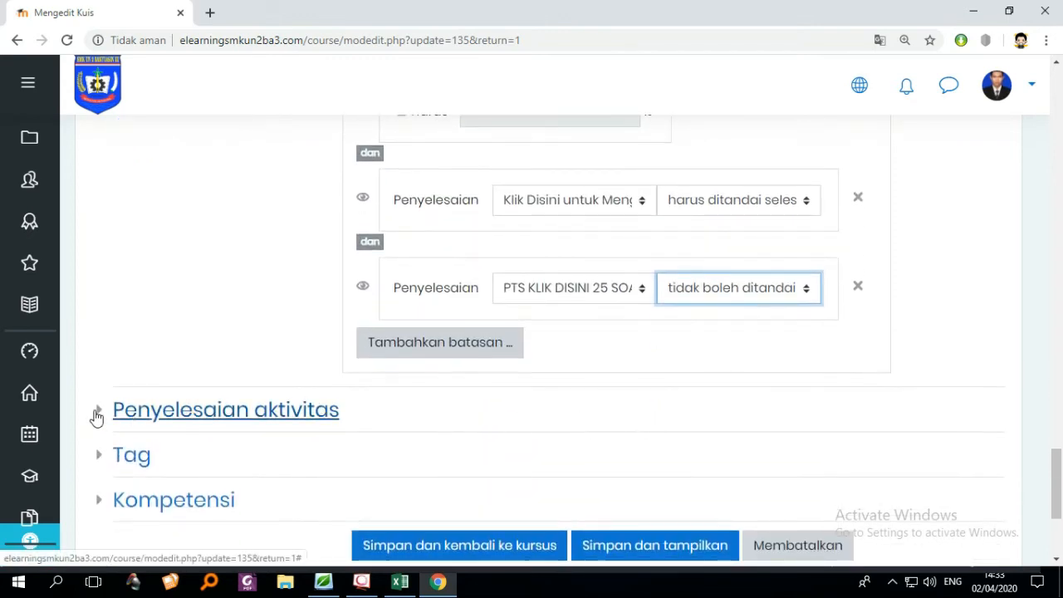
left_click(96, 416)
scroll(266, 415, "down", 2)
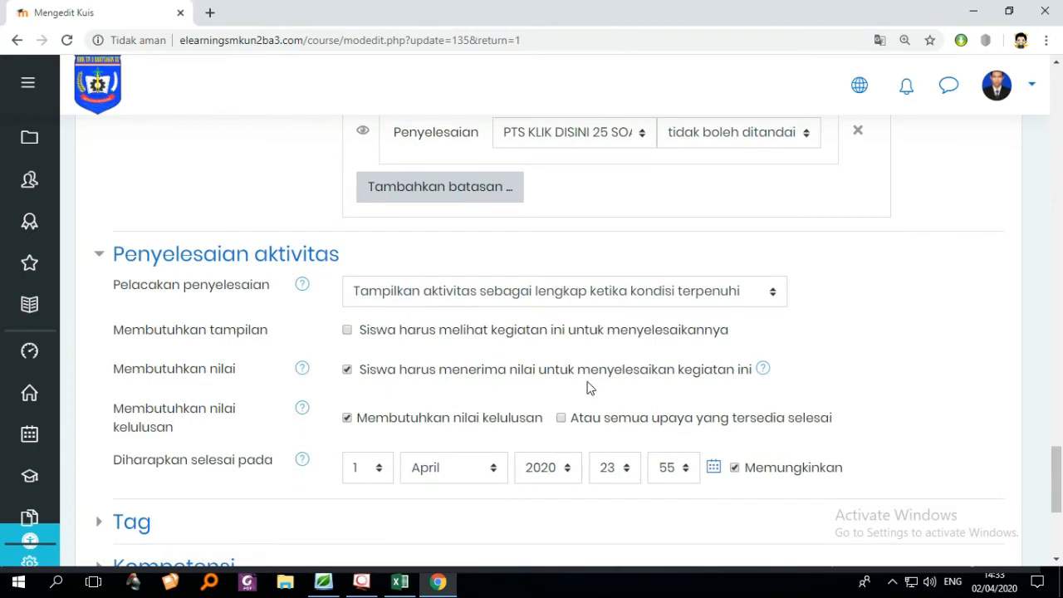
scroll(605, 388, "down", 1)
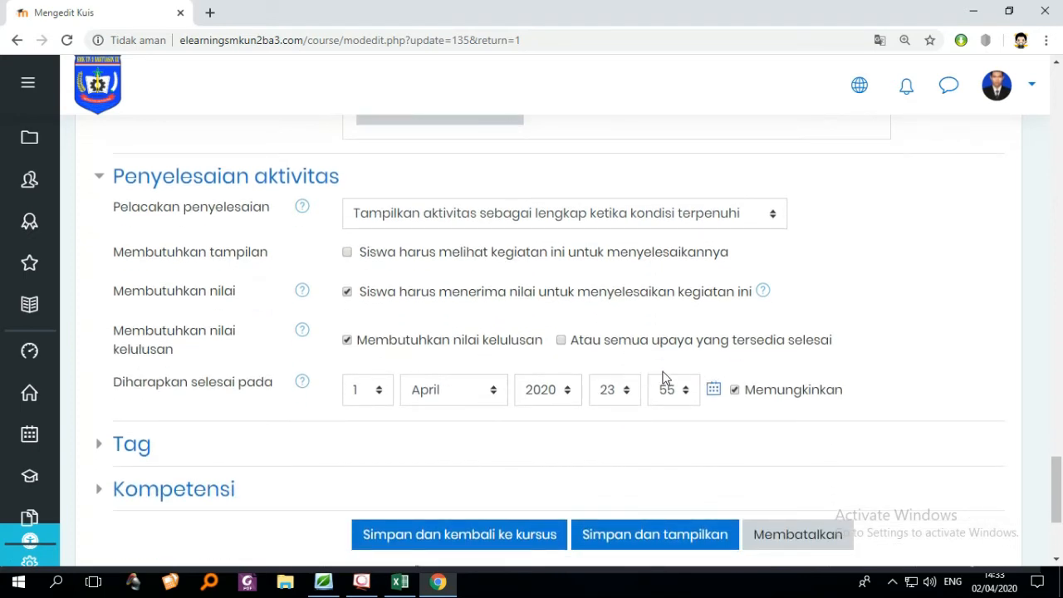
- Expand the Tag and competency (Kompetensi) sections of the remedial quiz settings and examine their options
scroll(663, 378, "down", 1)
left_click(99, 376)
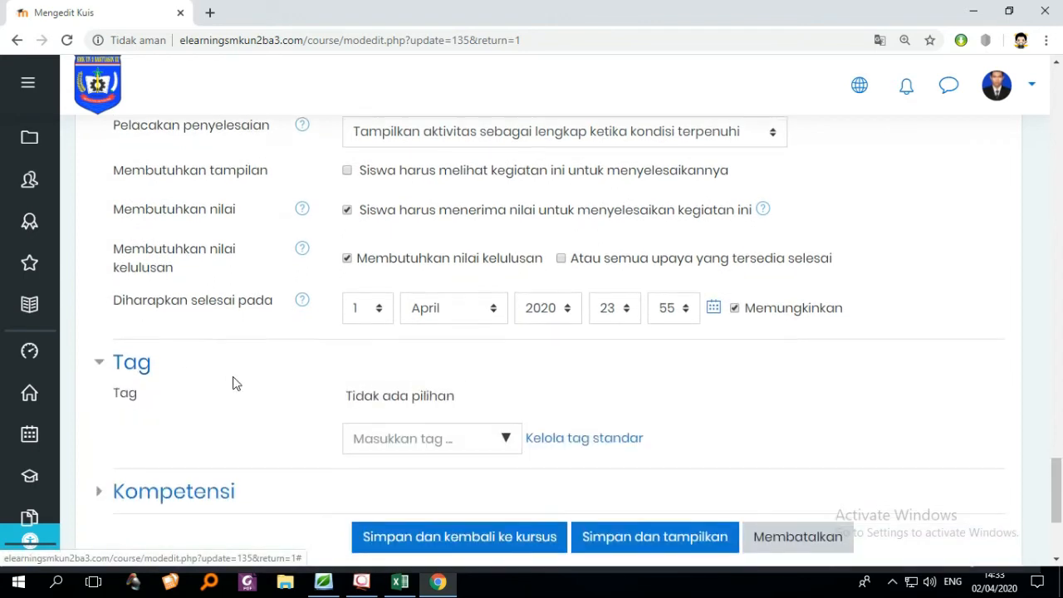
scroll(332, 379, "down", 1)
left_click(154, 423)
scroll(280, 423, "down", 2)
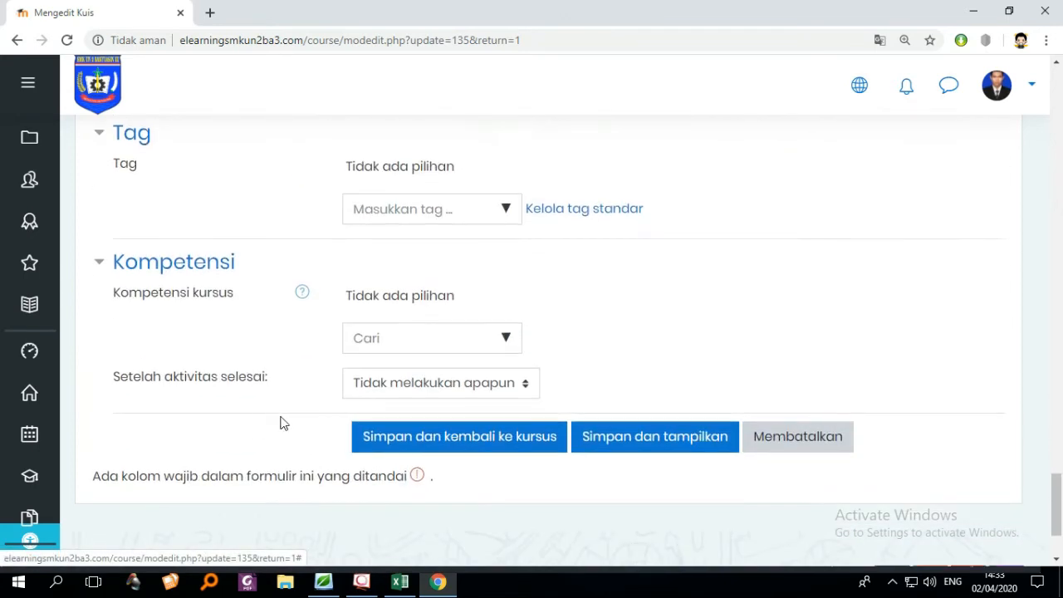
scroll(499, 403, "up", 1)
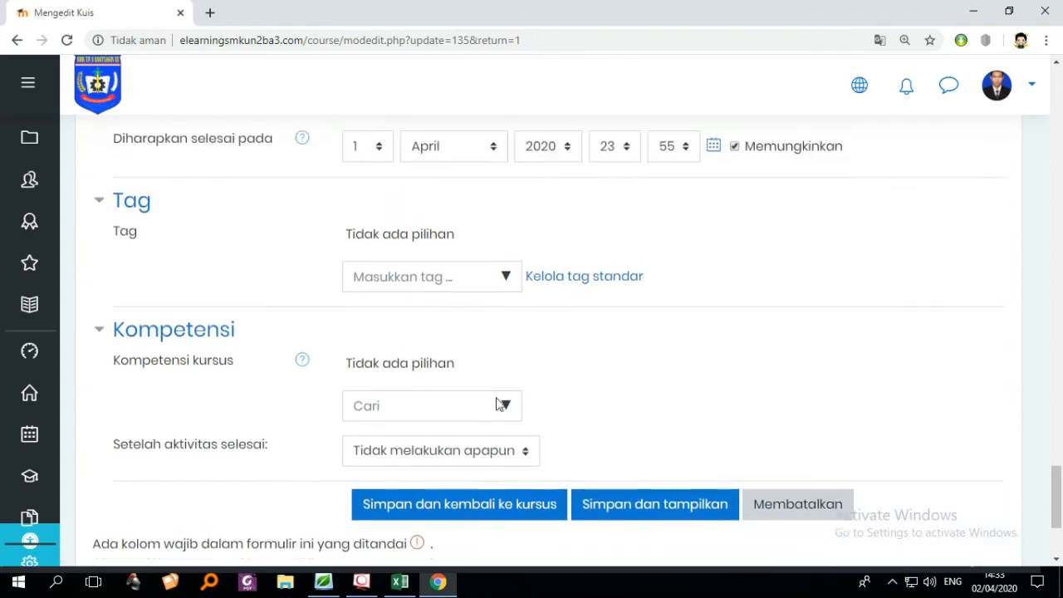
scroll(532, 410, "down", 3)
scroll(612, 440, "up", 2)
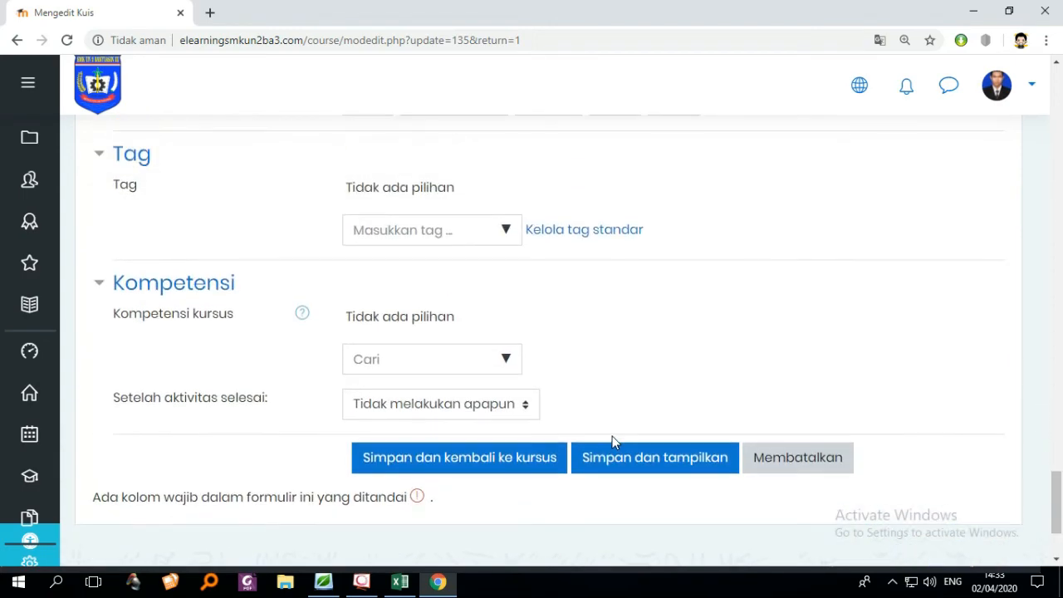
scroll(612, 441, "down", 2)
- Leave the remedial quiz settings without saving and return to the TA2D3DXIMM course page
scroll(619, 450, "up", 9)
scroll(611, 366, "up", 20)
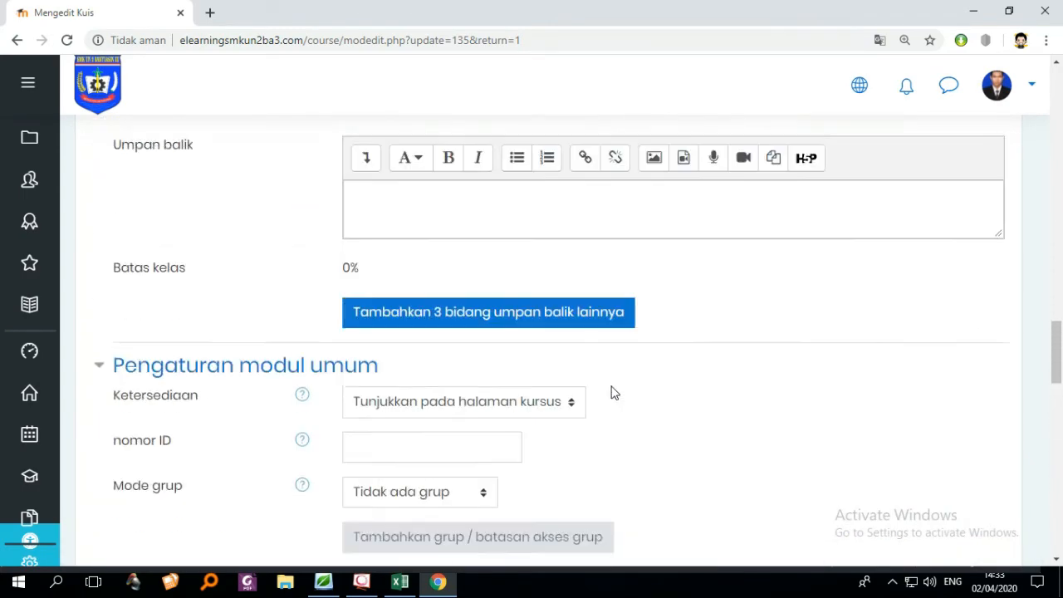
scroll(617, 403, "up", 15)
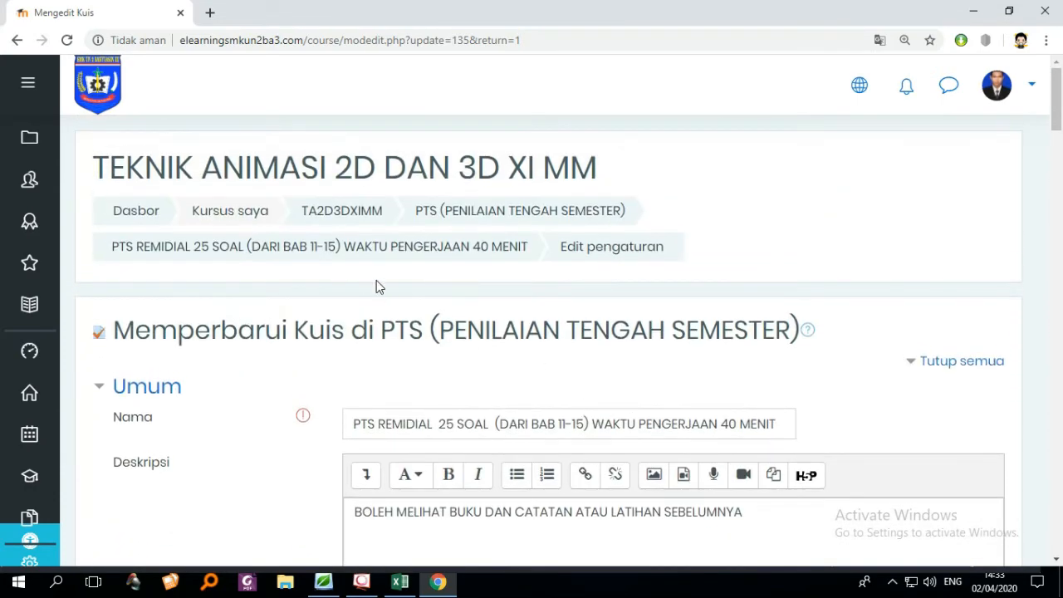
left_click(349, 218)
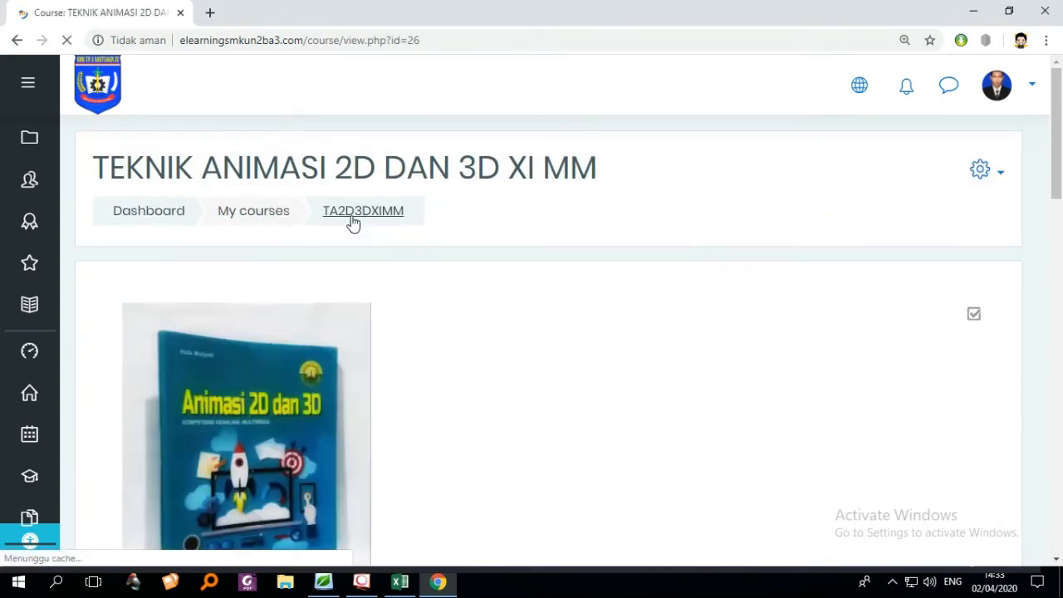
- Review the PTS section and the Covid 19 dubbing section, comparing the access conditions of both quizzes and the video upload assignment
scroll(446, 299, "down", 10)
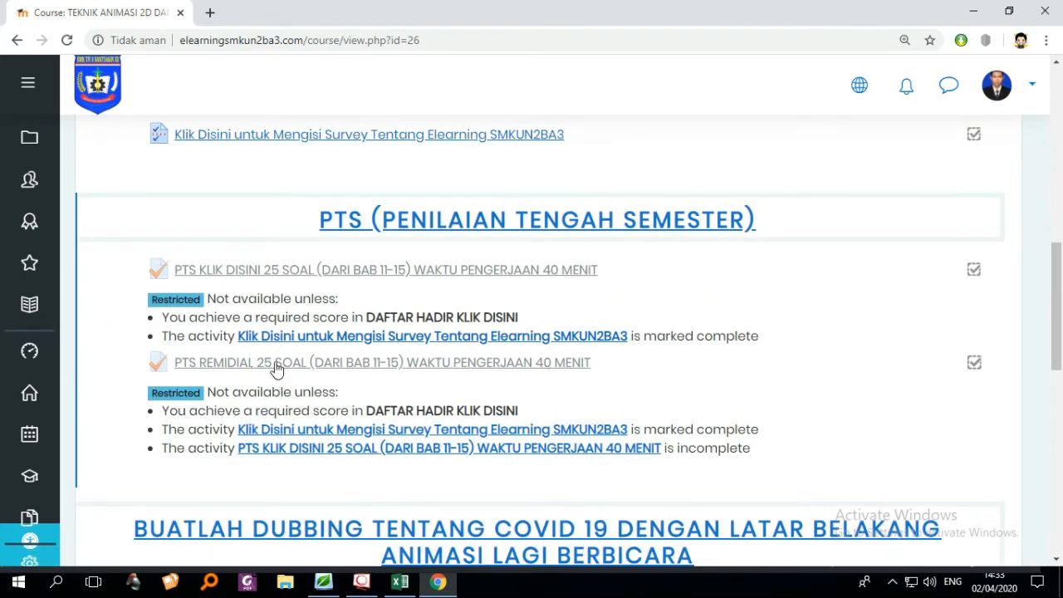
scroll(456, 375, "down", 6)
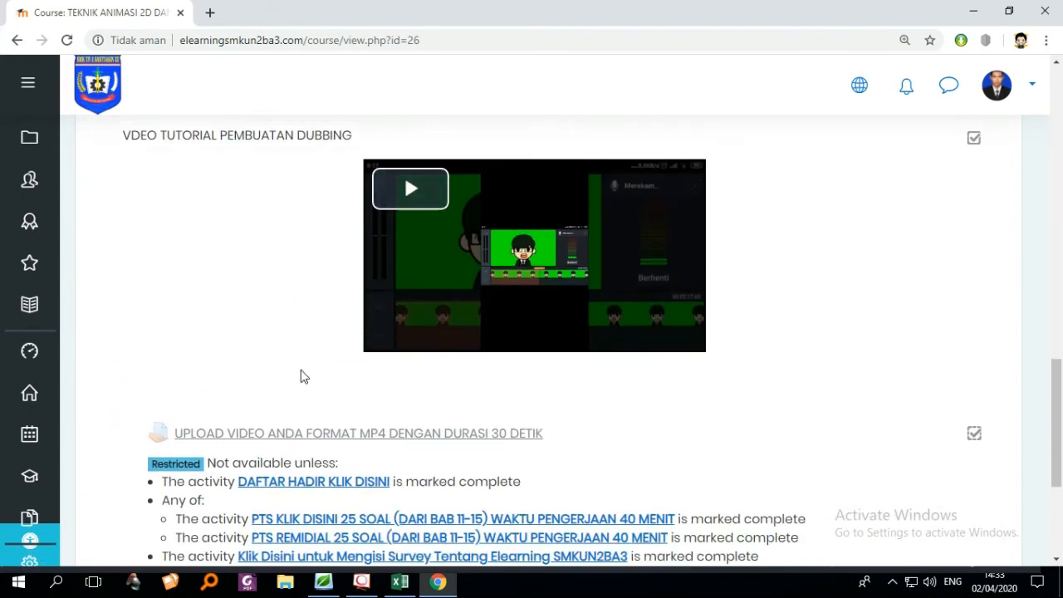
scroll(299, 373, "down", 2)
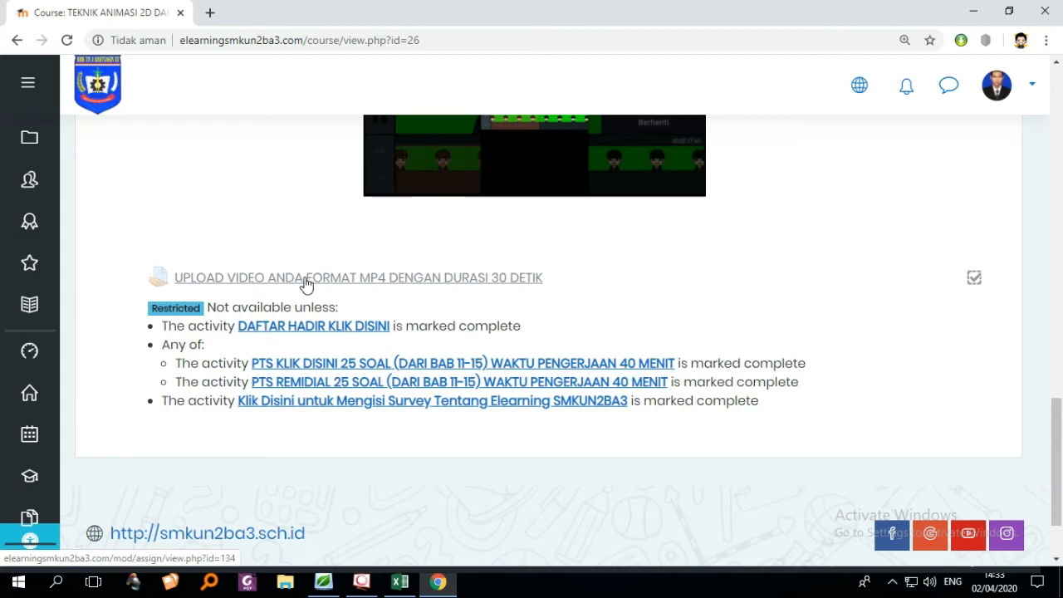
scroll(390, 299, "up", 5)
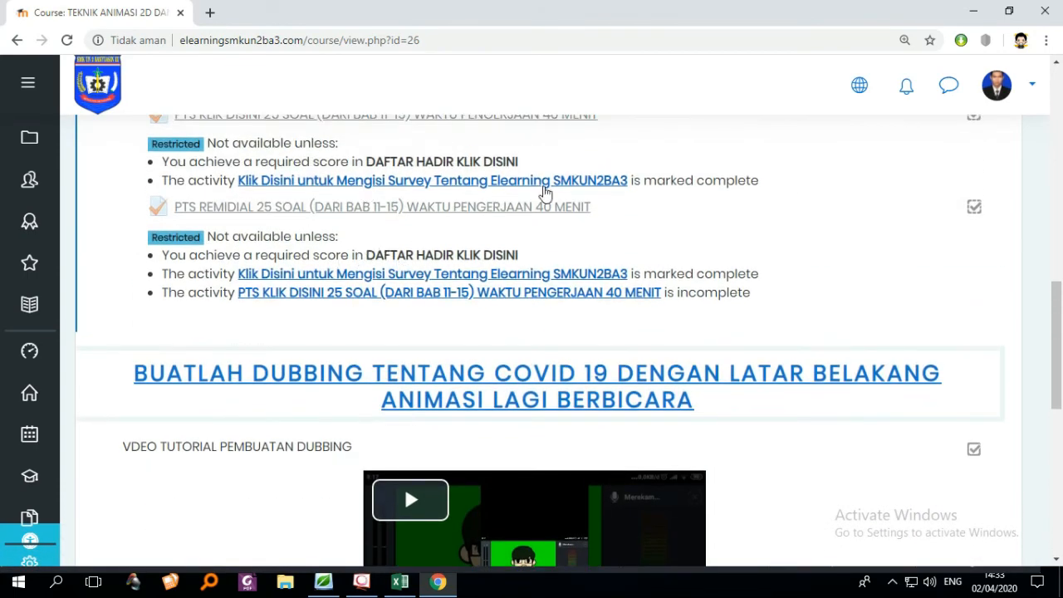
scroll(396, 251, "up", 1)
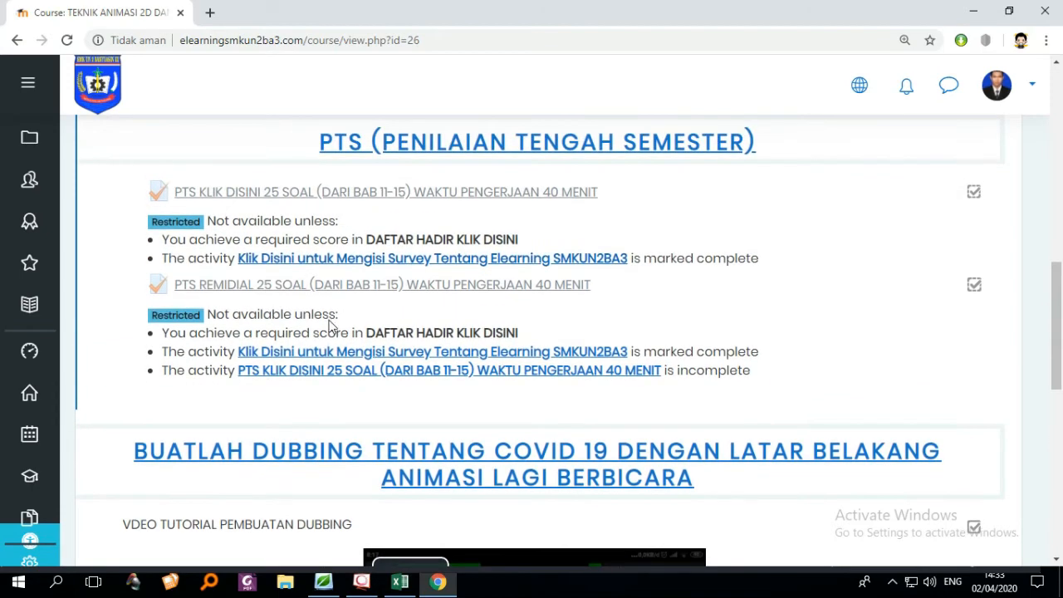
scroll(374, 337, "down", 6)
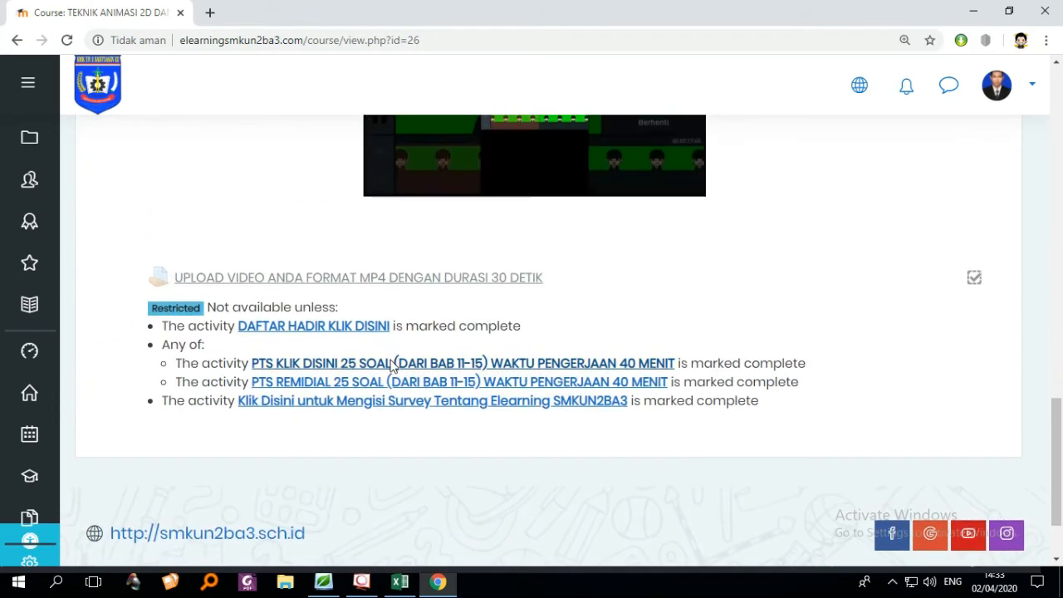
- Open the assignment "UPLOAD VIDEO ANDA FORMAT MP4 DENGAN DURASI 30 DETIK" and bring up its settings for editing
left_click(272, 282)
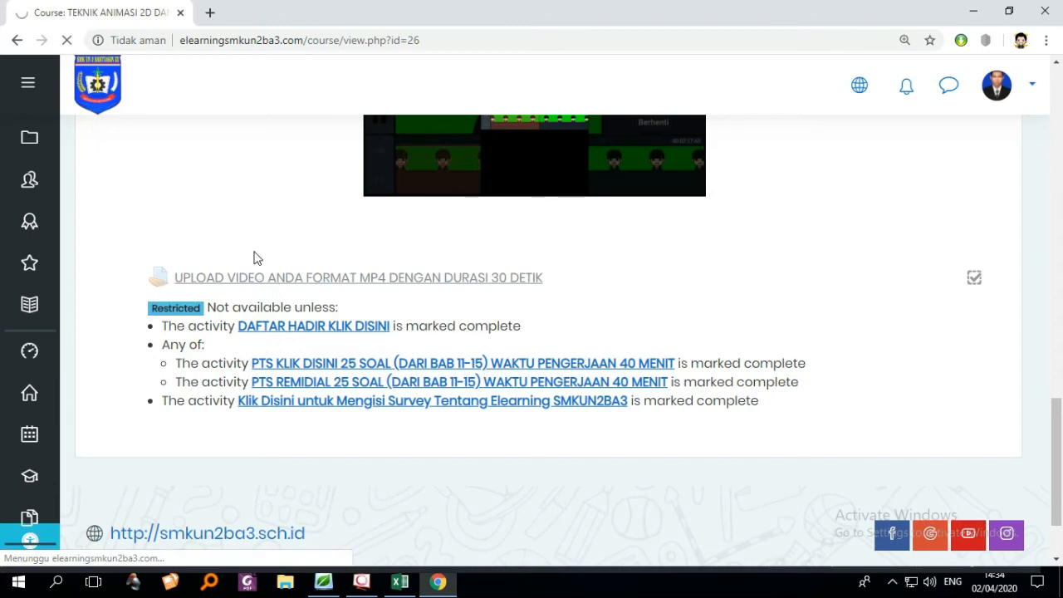
scroll(643, 373, "down", 4)
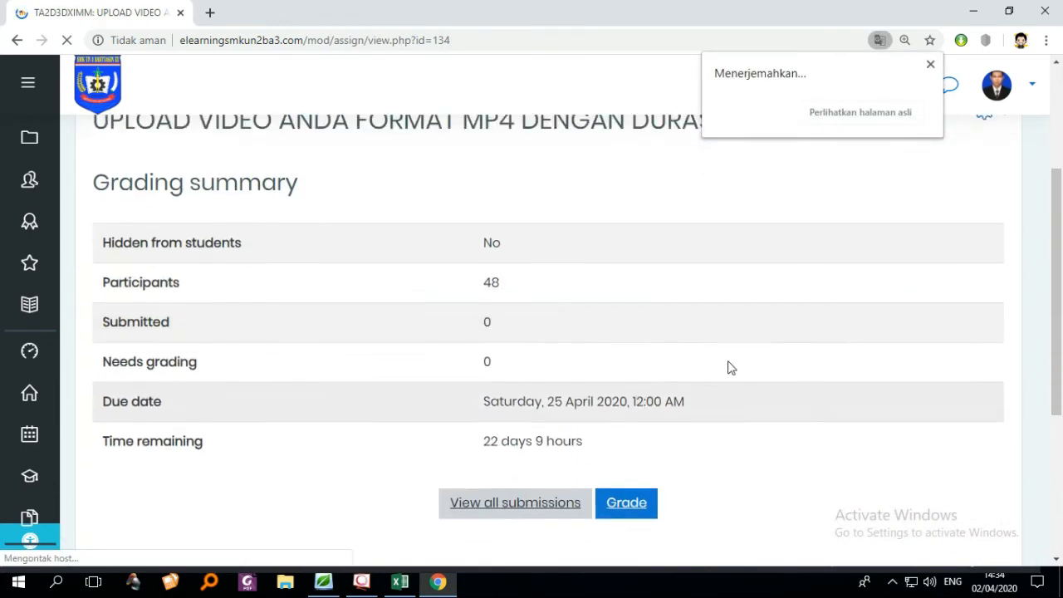
scroll(847, 307, "up", 3)
left_click(984, 250)
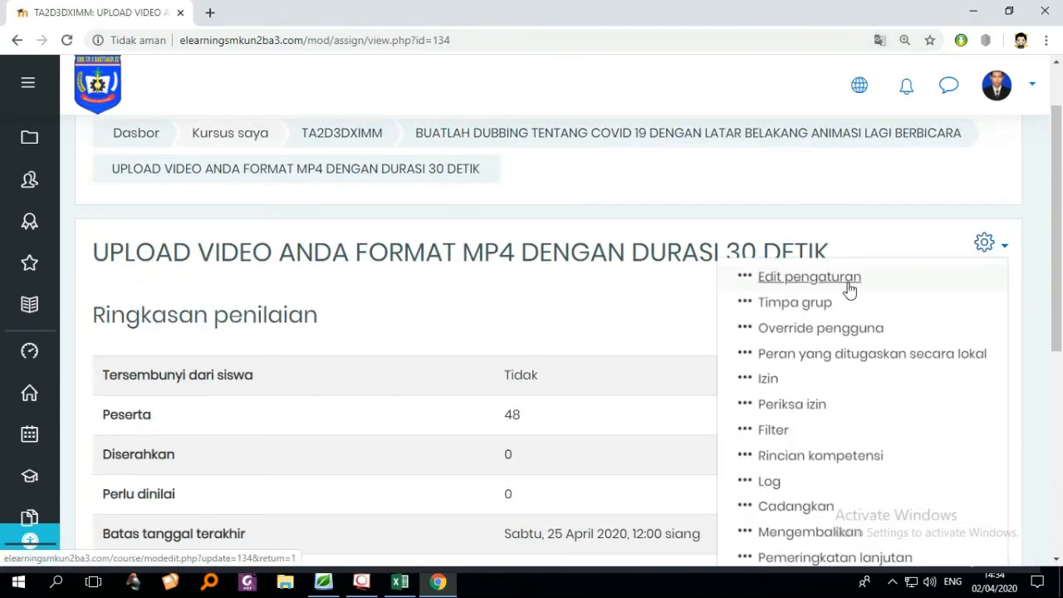
left_click(849, 288)
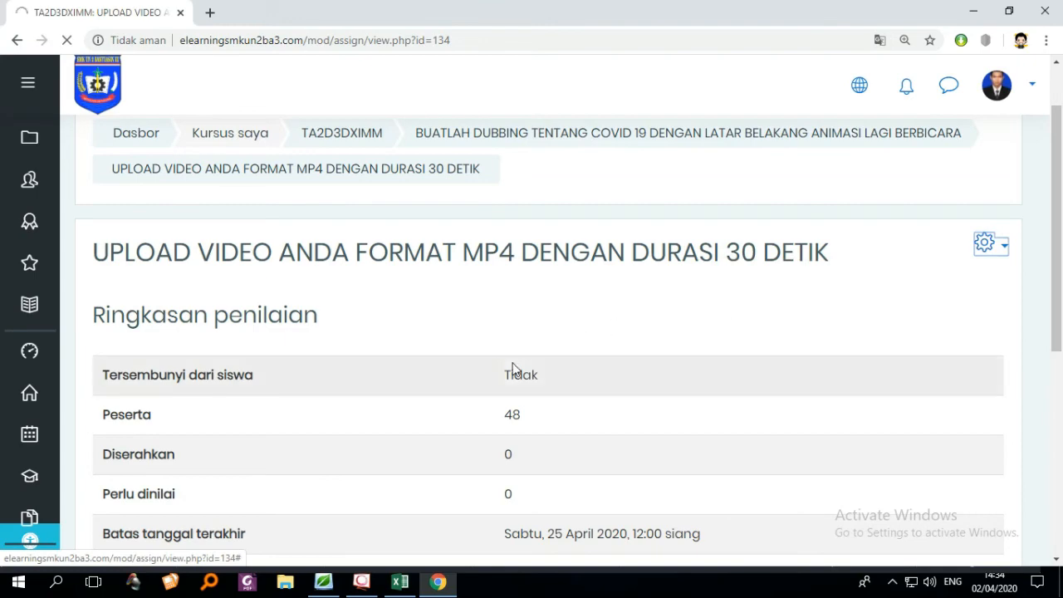
- Examine the assignment's availability dates and its submission types, including the upload limits and accepted file types
scroll(515, 365, "down", 5)
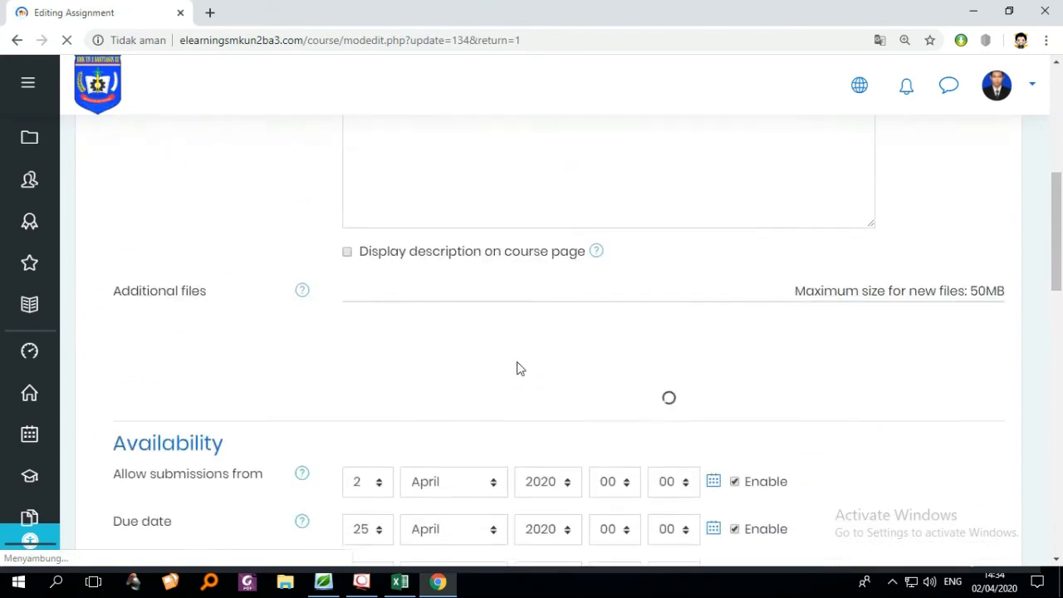
scroll(517, 368, "down", 3)
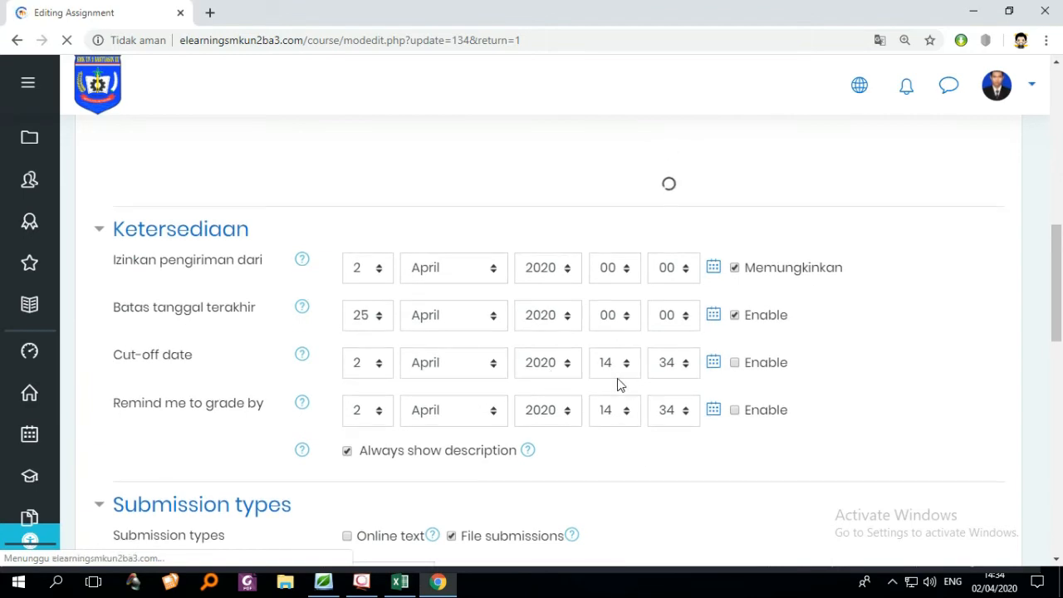
scroll(653, 385, "down", 3)
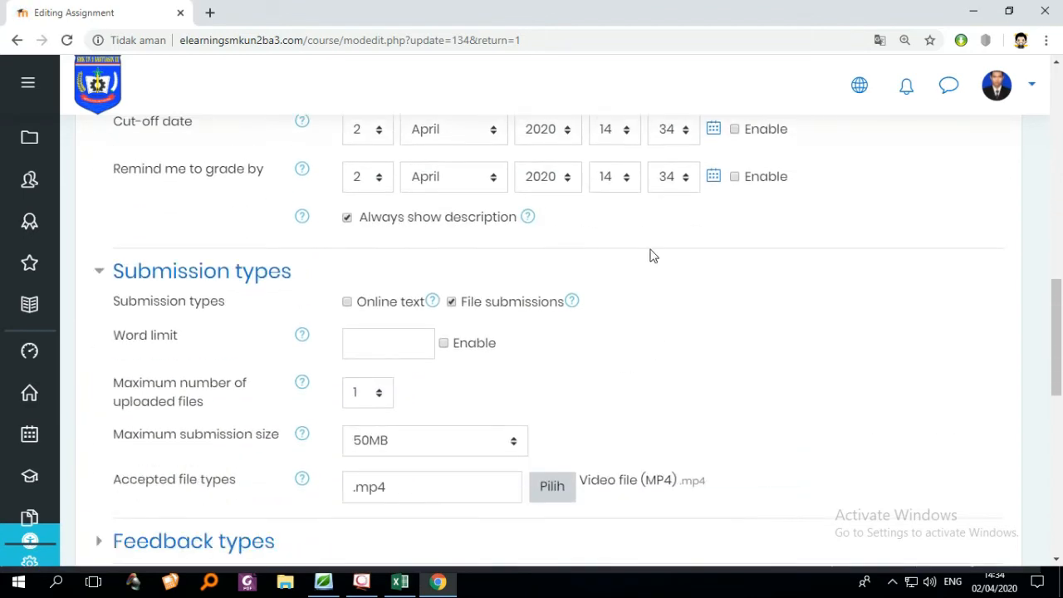
scroll(648, 340, "down", 3)
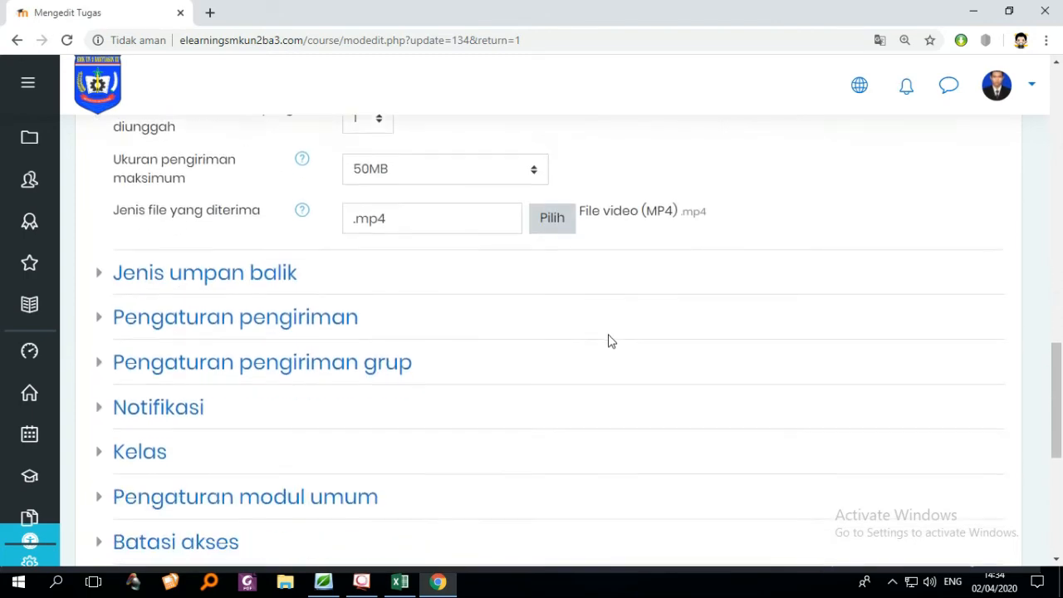
- Expand the feedback types (Jenis umpan balik), submission settings (Pengaturan pengiriman) and group submission settings, and examine their options
left_click(105, 275)
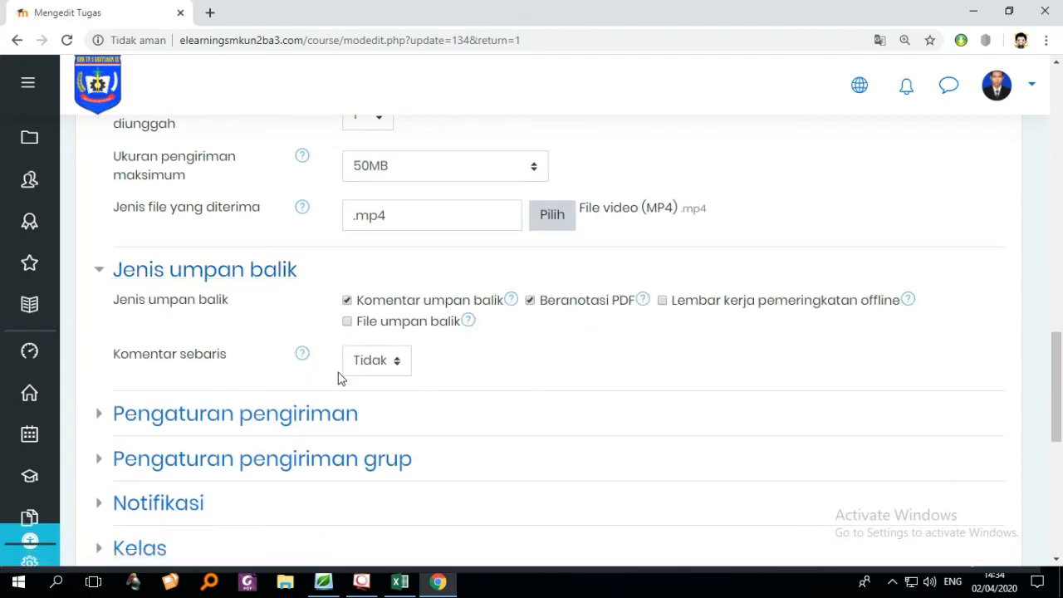
left_click(119, 416)
scroll(307, 383, "down", 3)
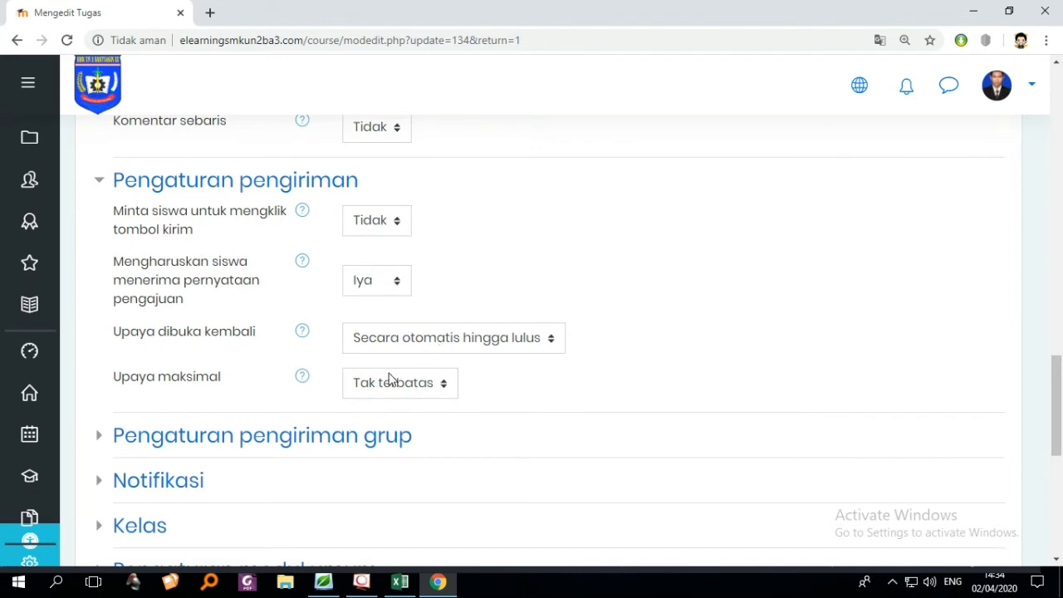
left_click(129, 439)
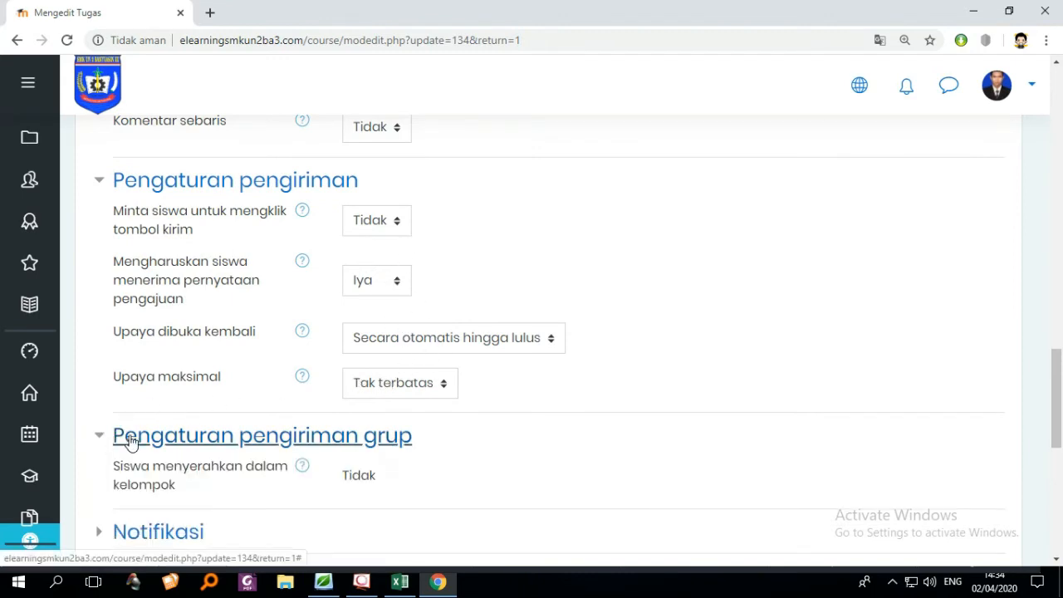
scroll(446, 390, "down", 2)
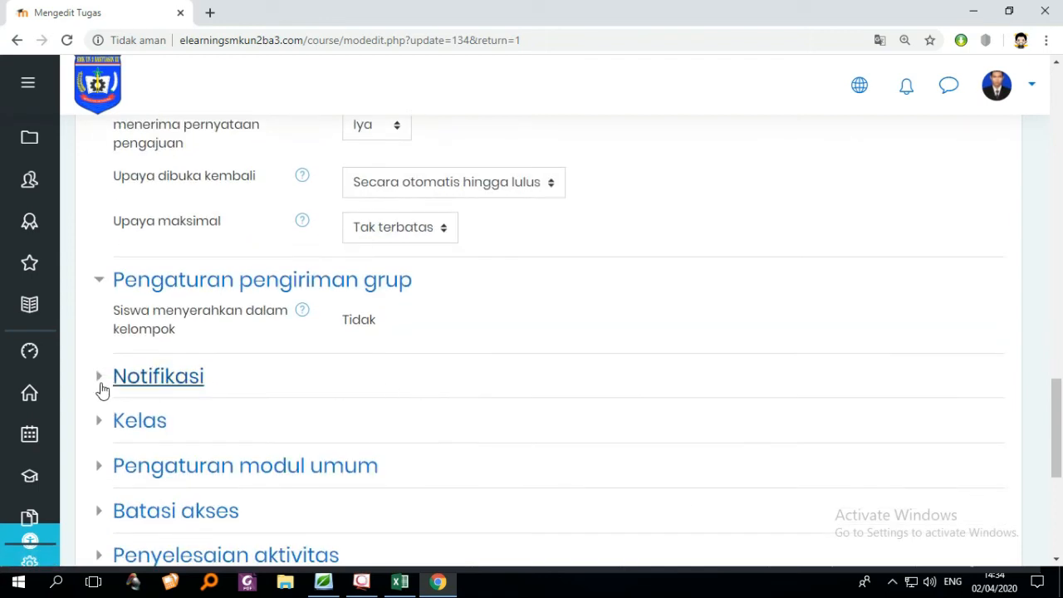
- Expand the notification (Notifikasi) and grade (Kelas) sections and examine the student notices, maximum grade and passing grade
left_click(101, 389)
scroll(238, 397, "down", 2)
scroll(275, 368, "down", 1)
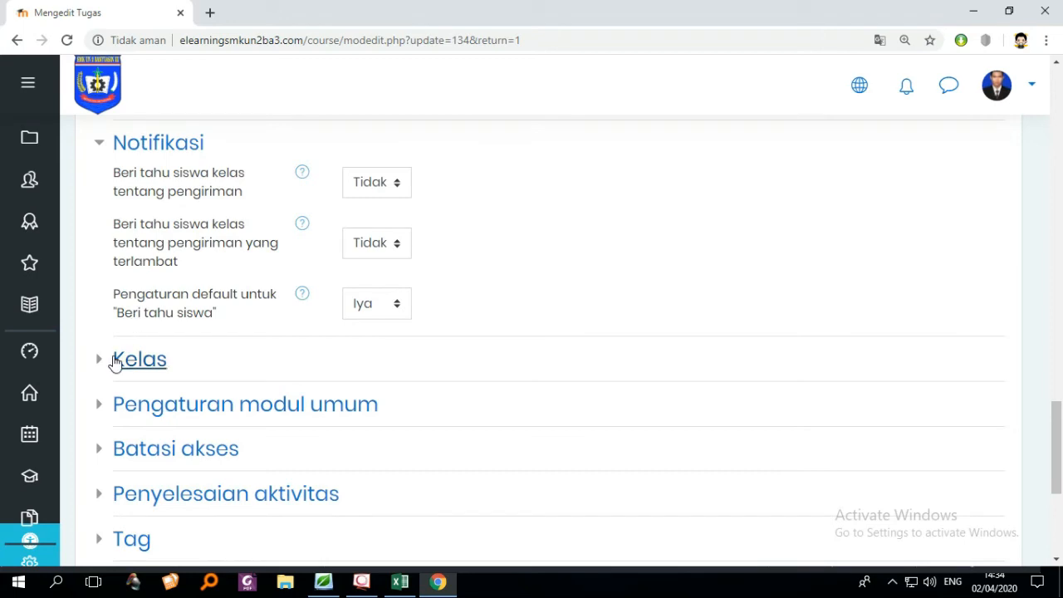
left_click(110, 367)
scroll(207, 368, "down", 2)
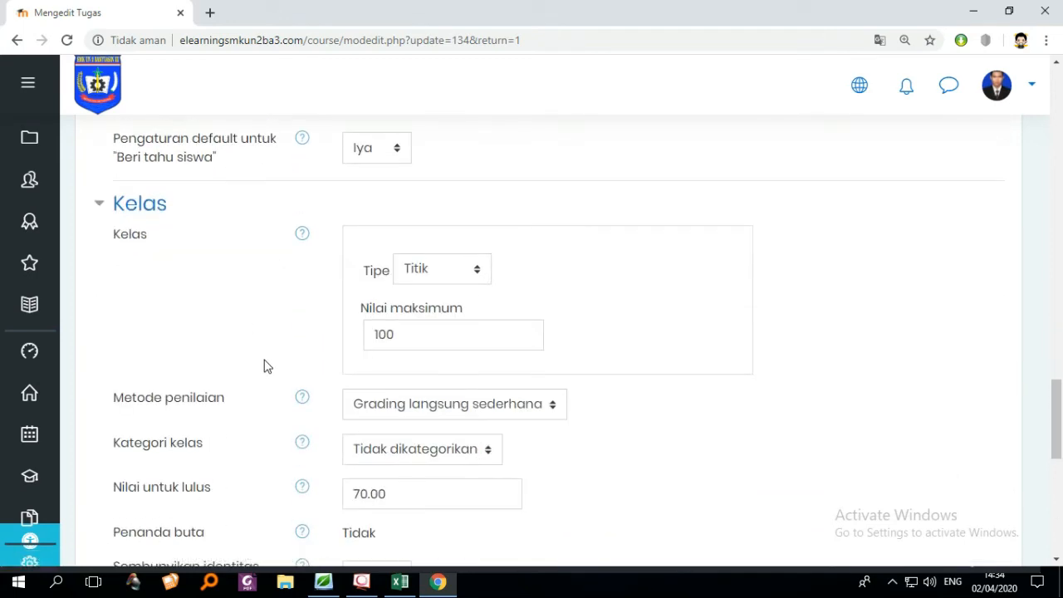
scroll(266, 367, "down", 3)
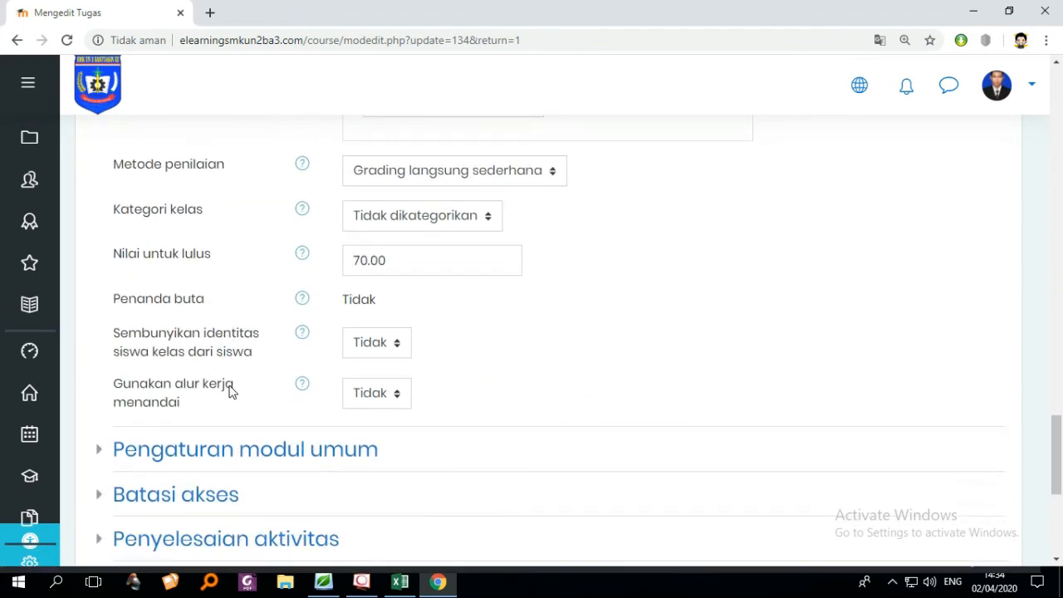
- Expand the common module settings (Pengaturan modul umum) and examine the availability and group mode
left_click(119, 447)
scroll(268, 430, "down", 3)
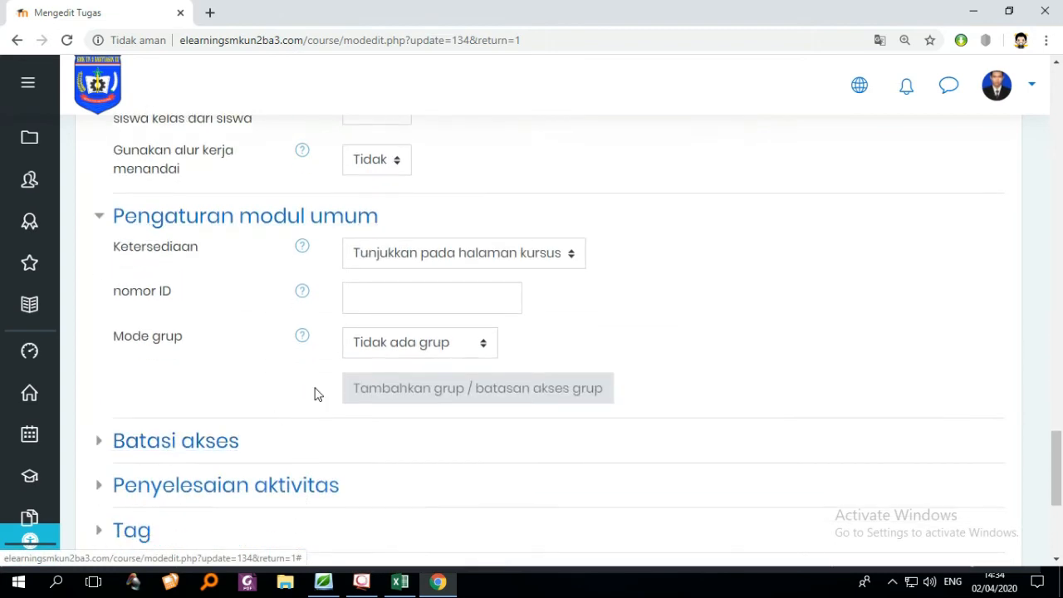
scroll(207, 383, "down", 1)
- Expand the access restrictions (Batasi akses) and examine the attendance completion condition and the nested PTS quiz conditions
left_click(111, 371)
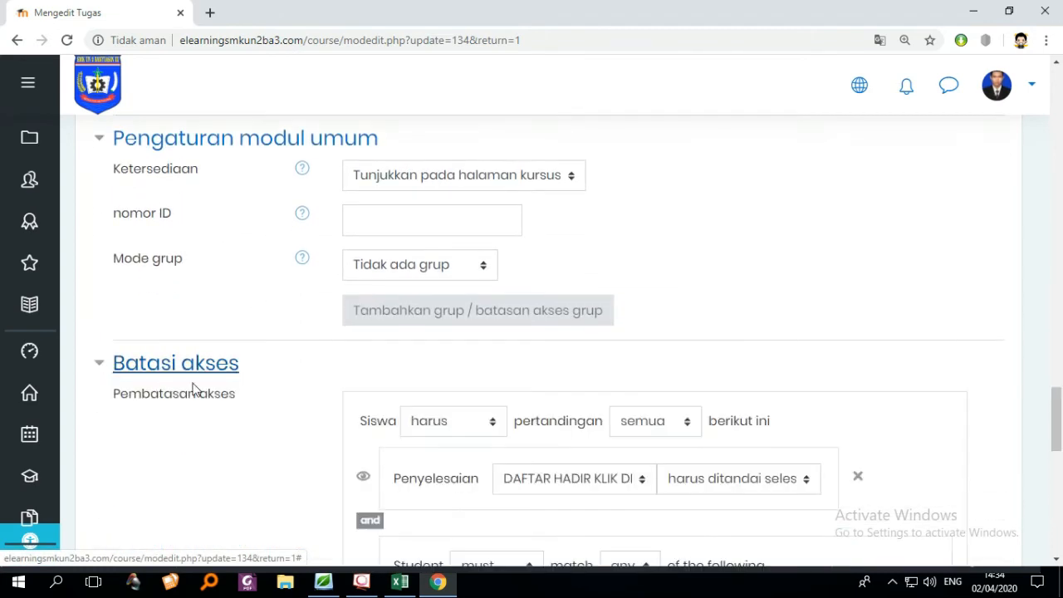
scroll(356, 407, "down", 1)
scroll(413, 395, "down", 2)
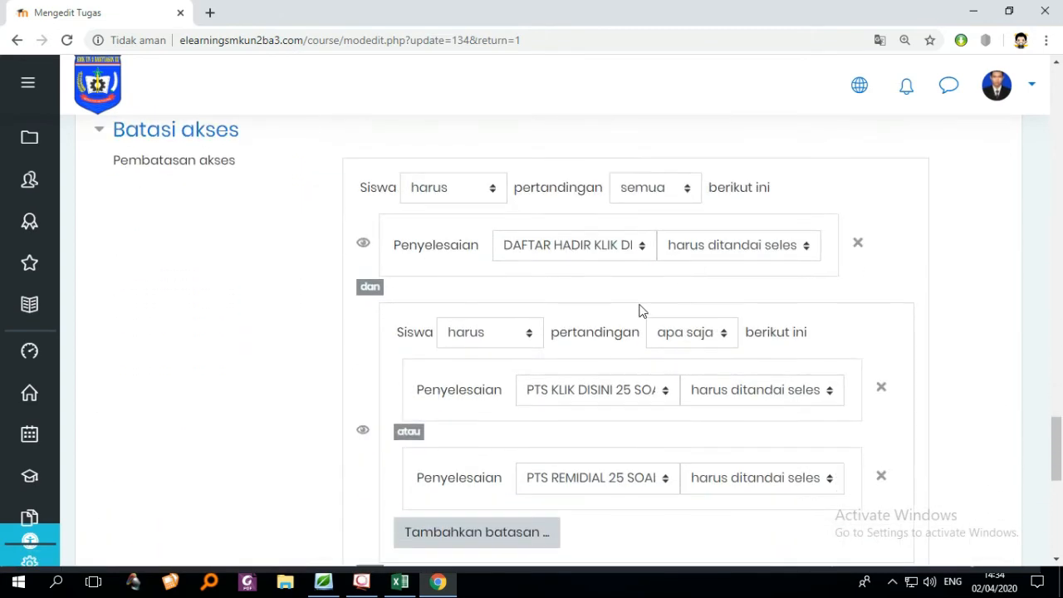
scroll(490, 378, "up", 2)
scroll(506, 389, "down", 1)
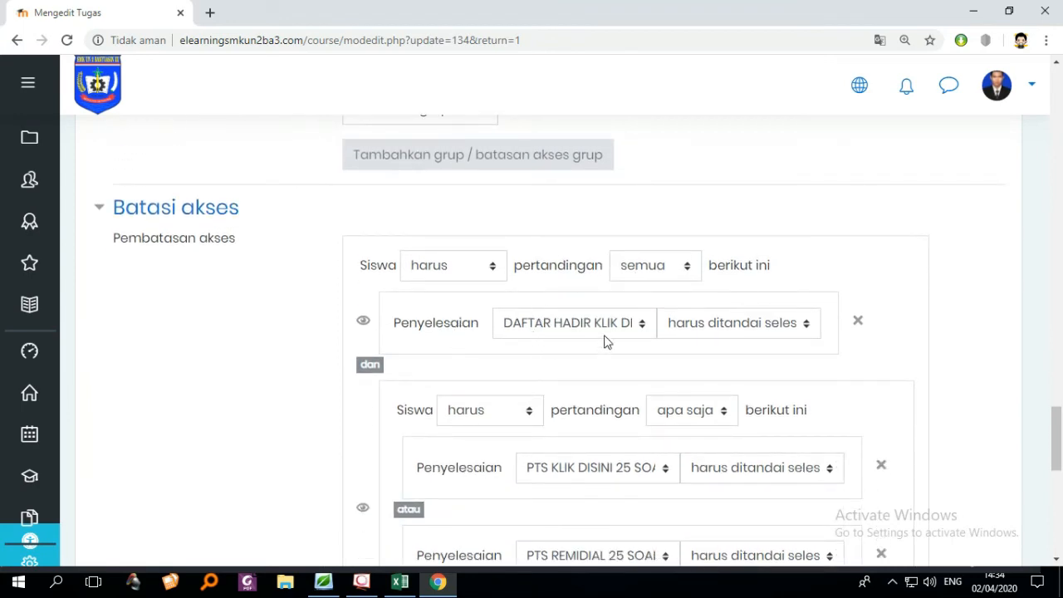
scroll(736, 356, "down", 1)
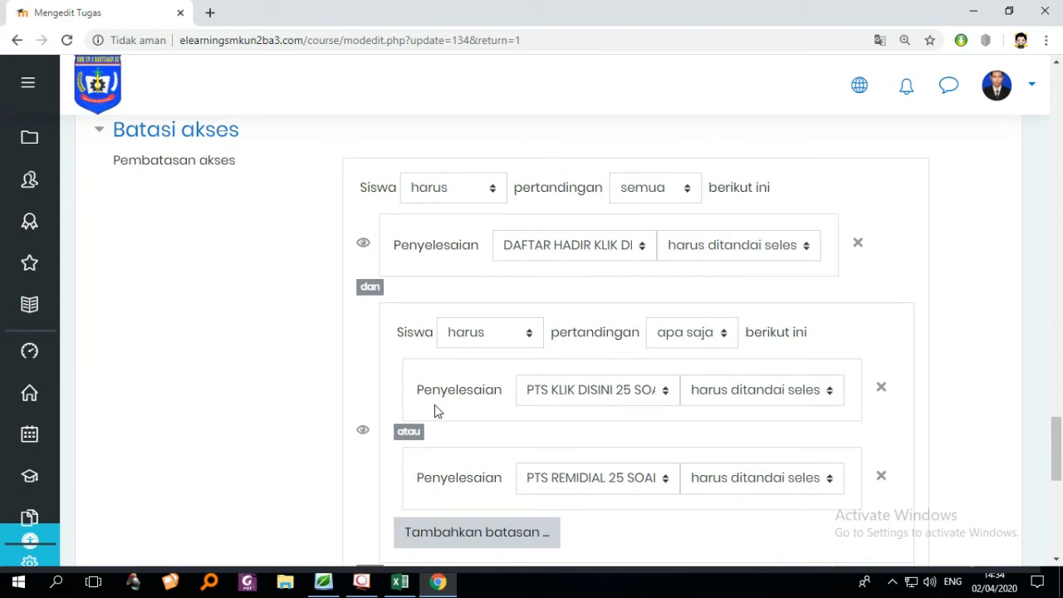
scroll(455, 407, "down", 1)
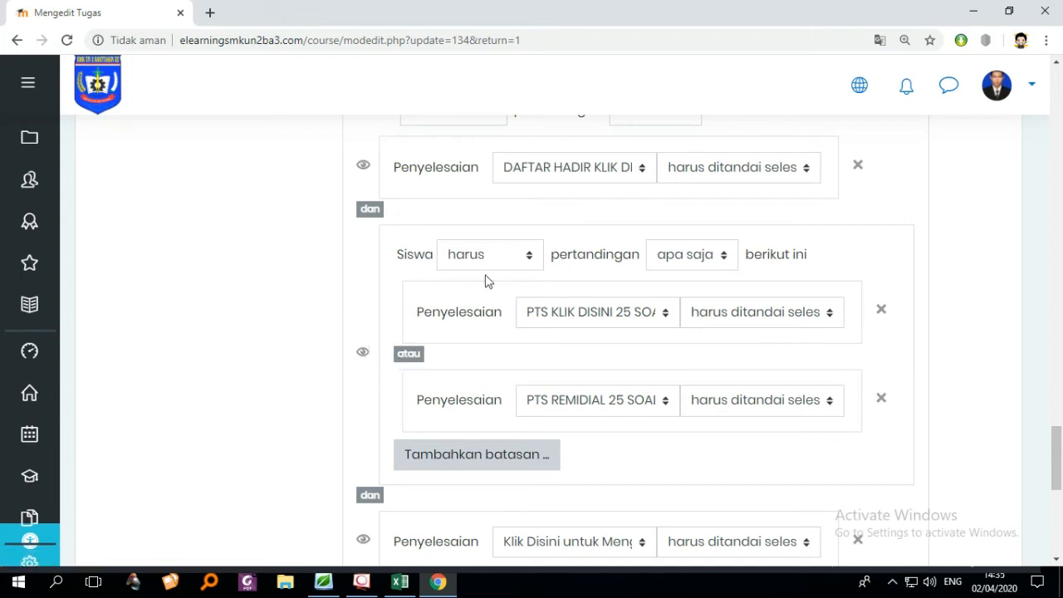
- Check the all/any (semua / apa saja) matching options of the nested PTS restriction set, leaving apa saja selected
left_click(697, 264)
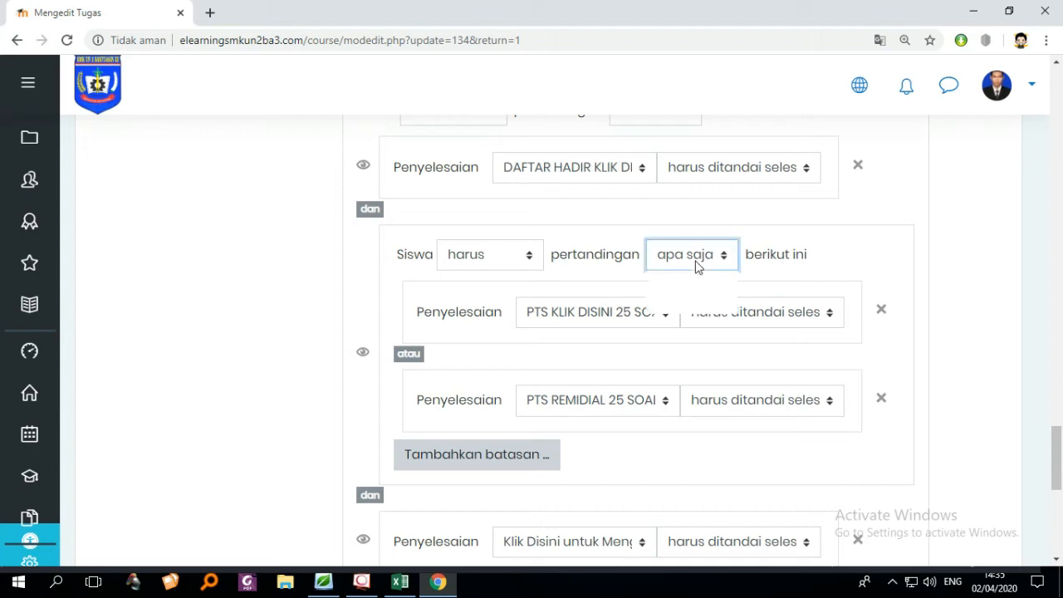
left_click(696, 265)
left_click(696, 264)
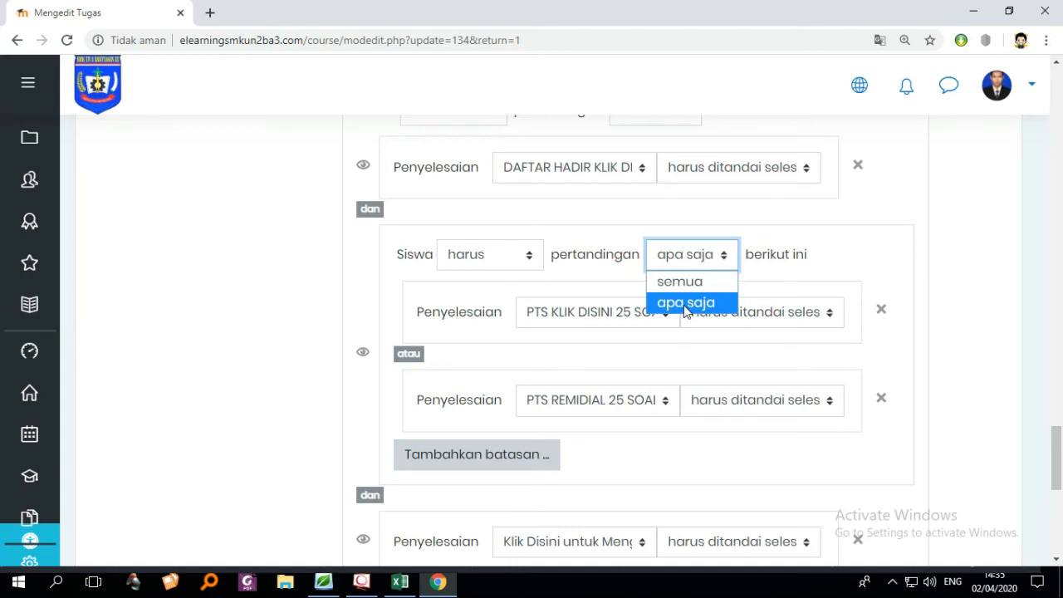
left_click(761, 289)
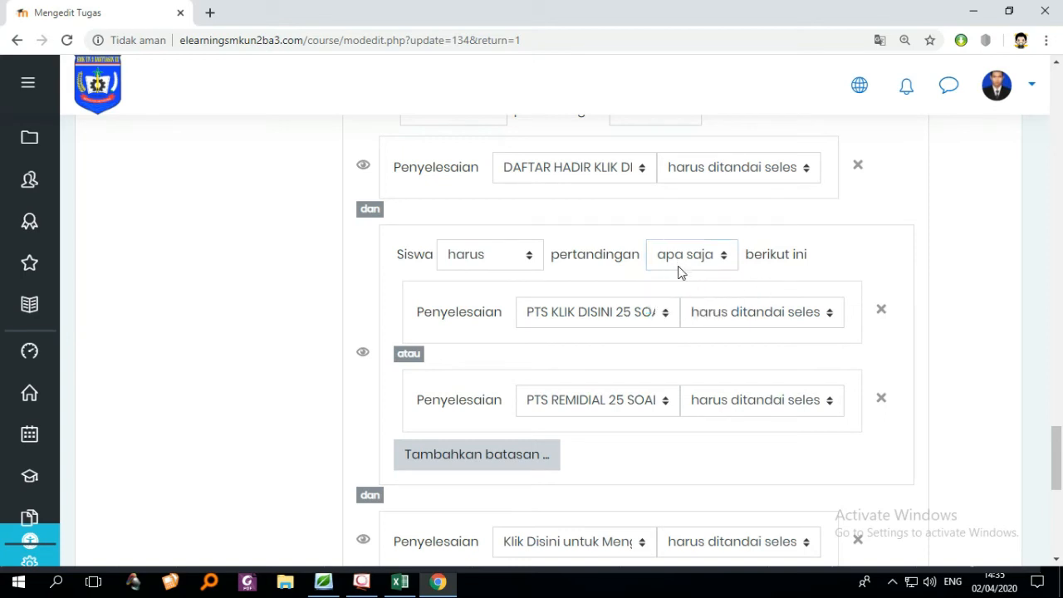
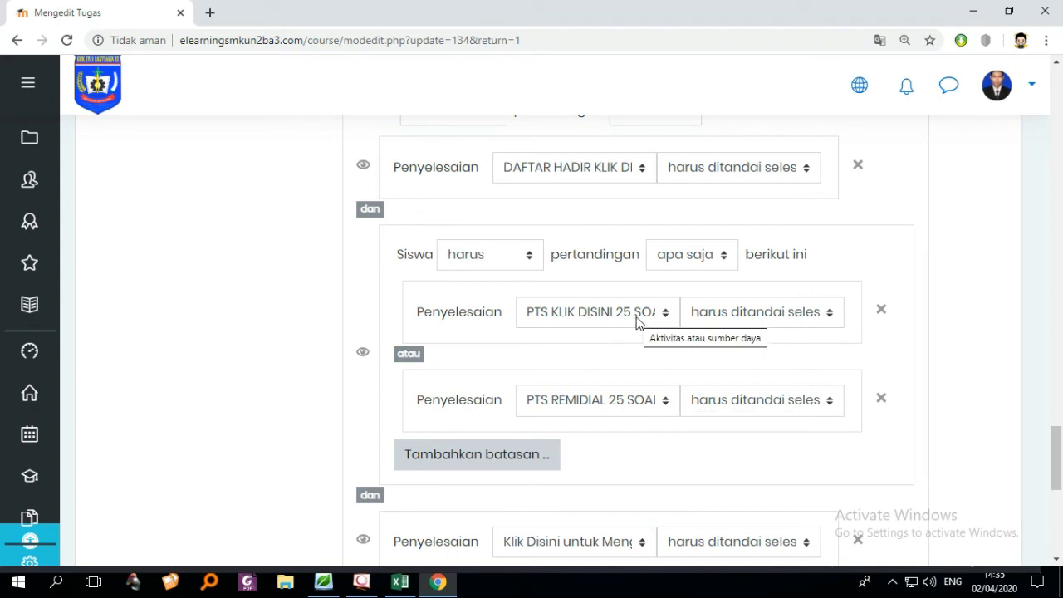
- Examine the survey completion restriction and check which activities can be chosen for it
scroll(302, 446, "down", 2)
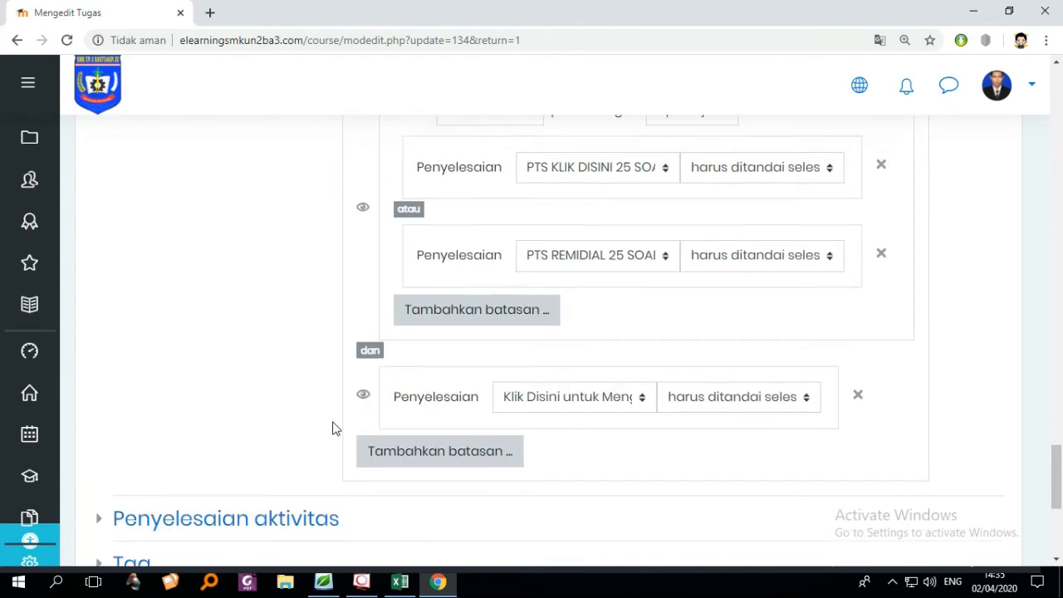
scroll(324, 419, "up", 1)
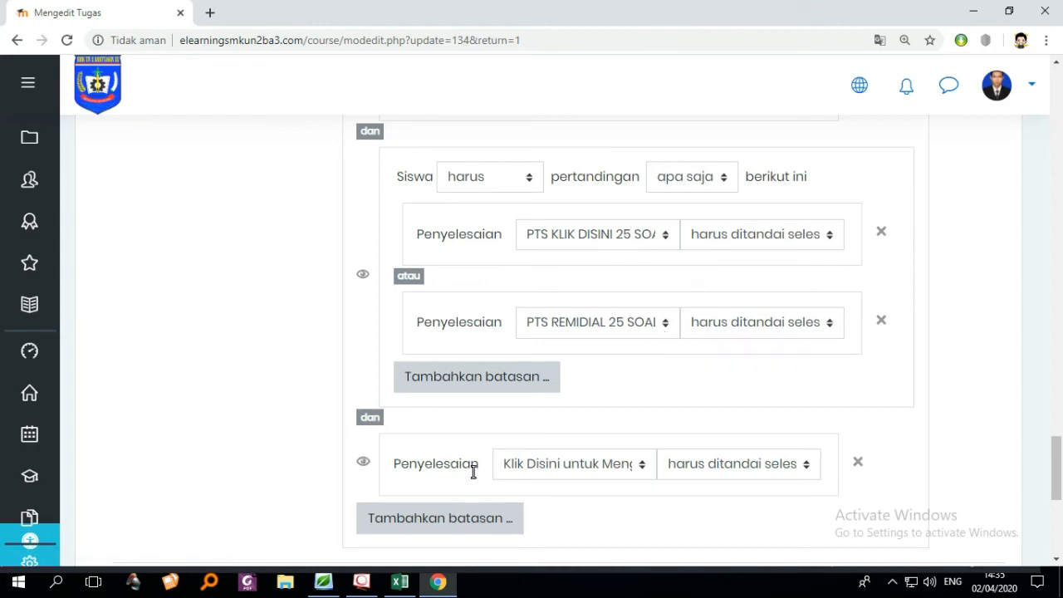
scroll(473, 472, "down", 1)
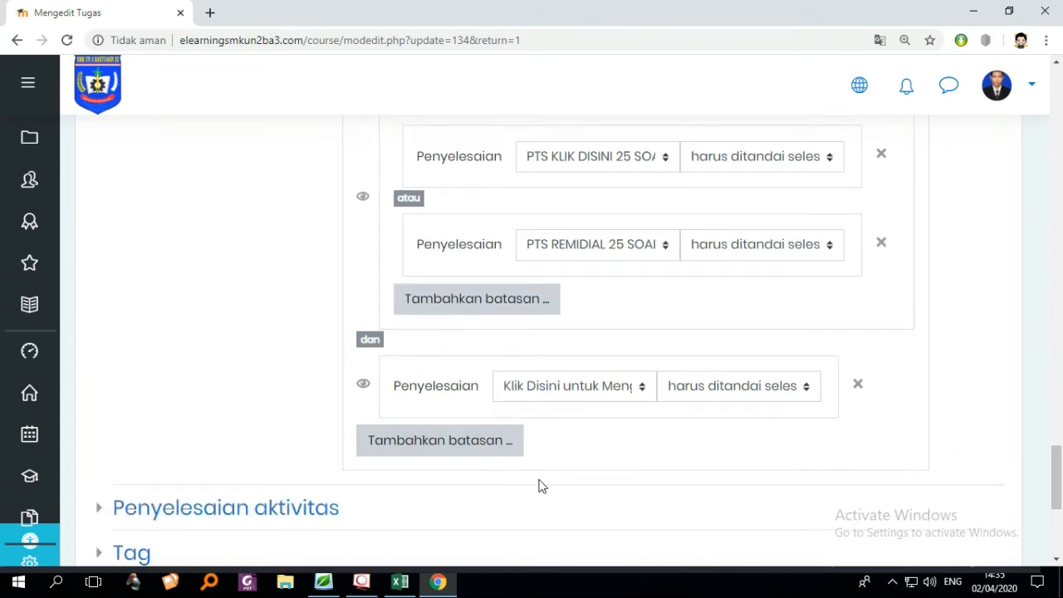
left_click(720, 389)
left_click(590, 394)
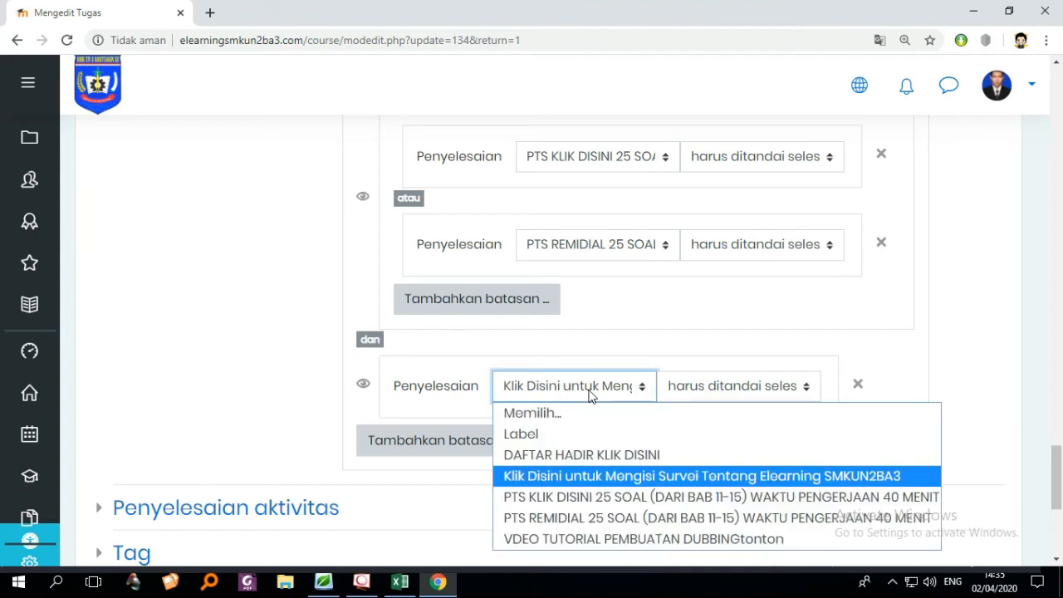
left_click(590, 394)
- Expand the activity completion section (Penyelesaian aktivitas) and examine the completion tracking, required conditions and expected completion date
scroll(501, 429, "down", 3)
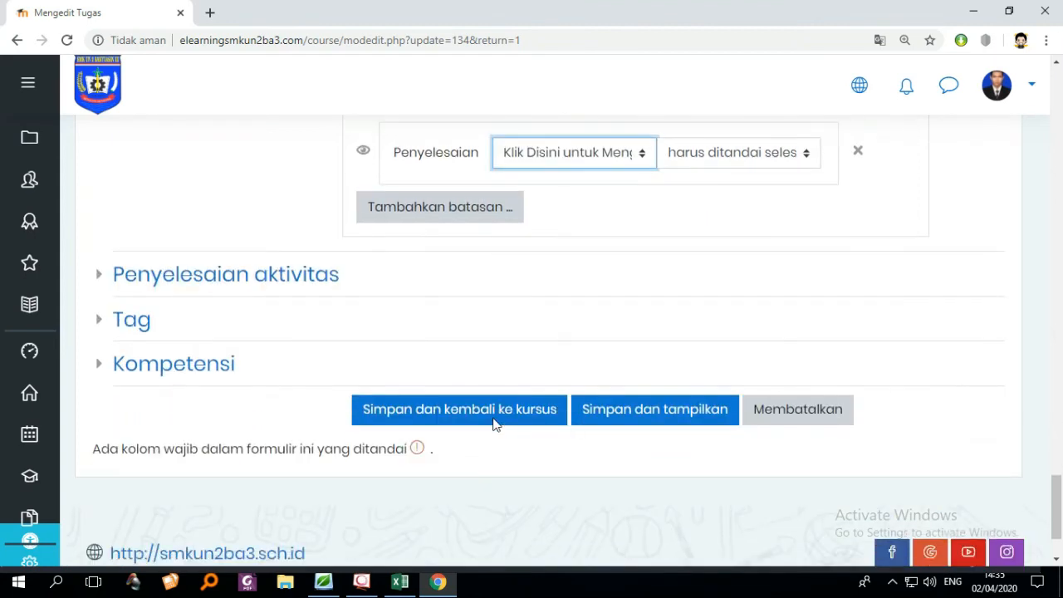
left_click(98, 277)
scroll(305, 345, "down", 1)
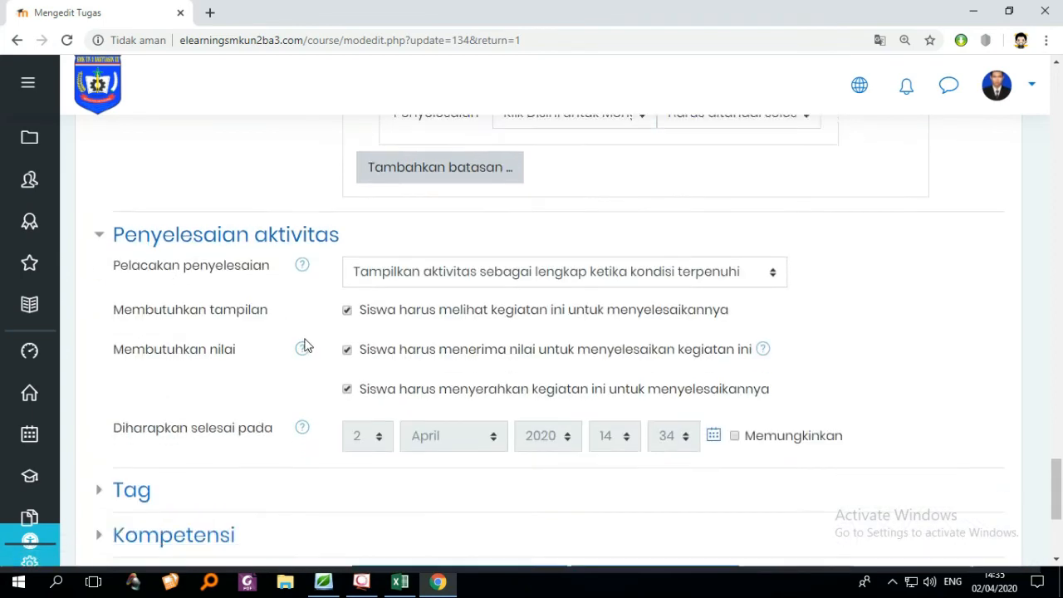
scroll(305, 345, "down", 1)
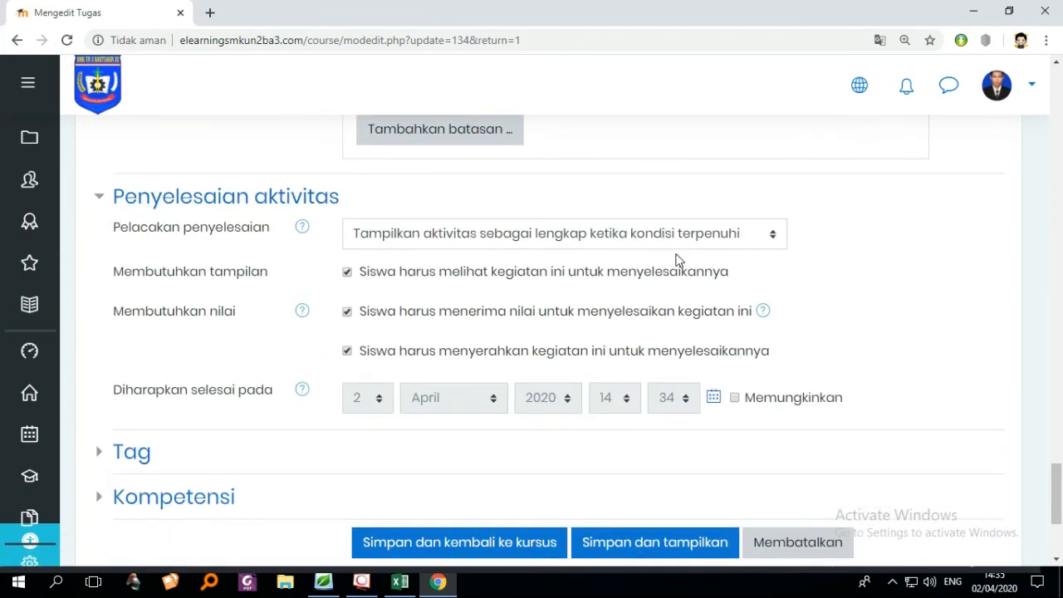
scroll(677, 301, "down", 2)
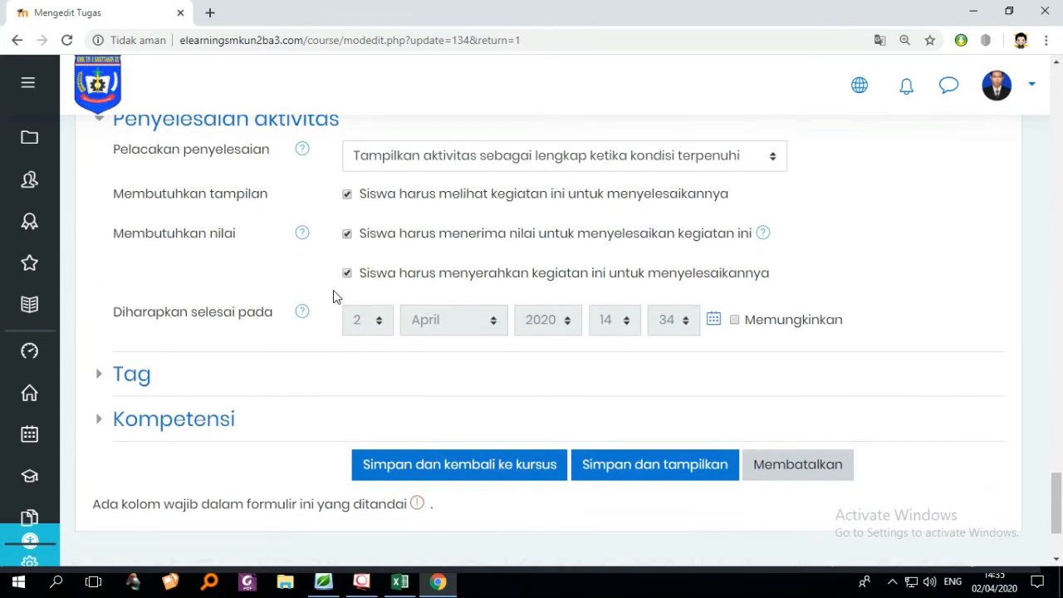
- Expand the Tag and competency (Kompetensi) sections and examine their options
left_click(100, 374)
scroll(120, 378, "down", 4)
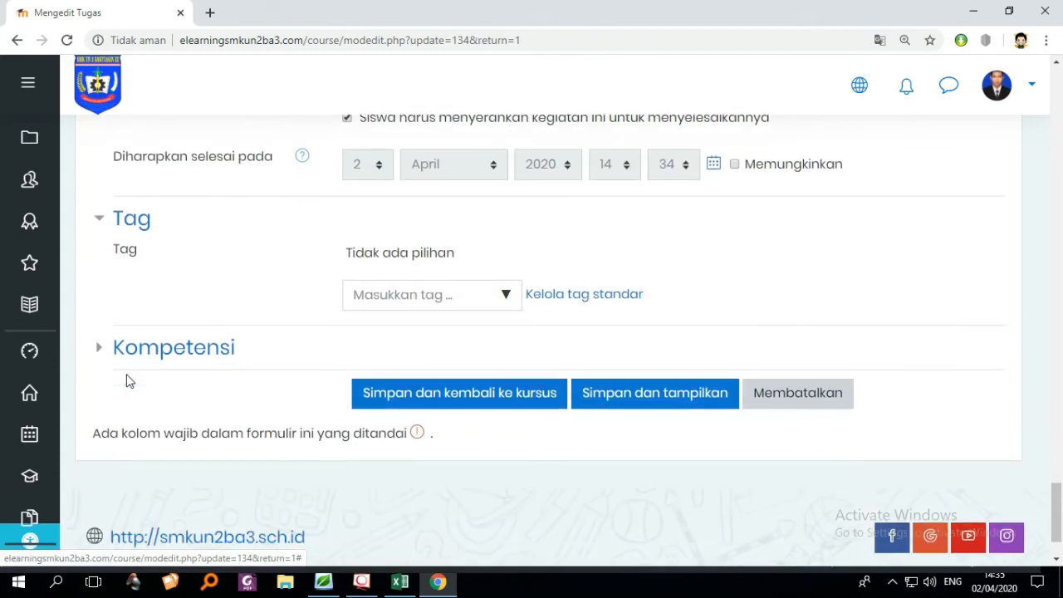
left_click(108, 364)
scroll(264, 387, "down", 3)
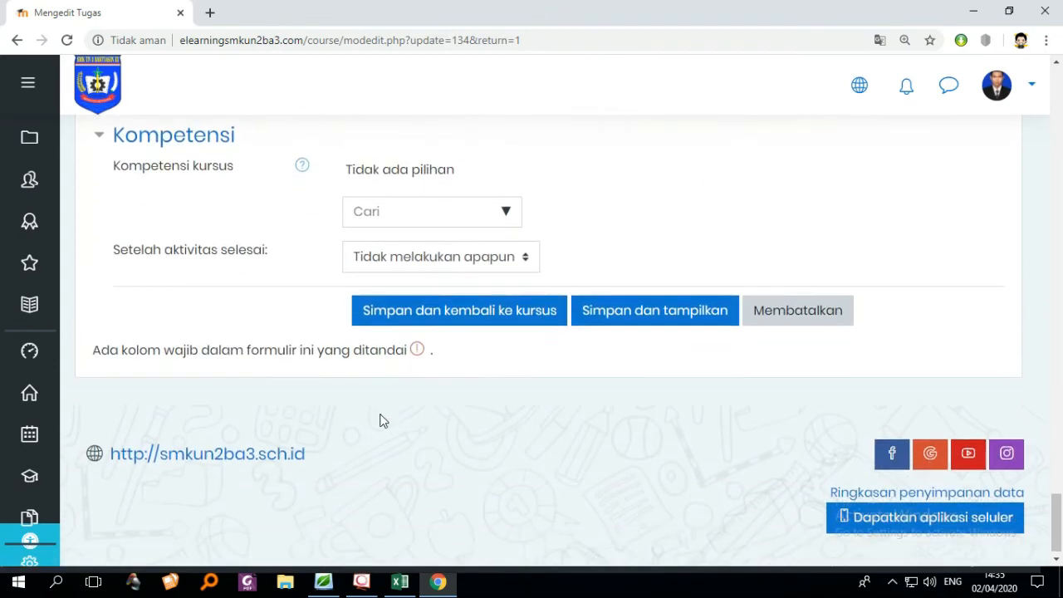
- Return to the TEKNIK ANIMASI 2D DAN 3D XI MM course page and go to the dubbing tutorial video
scroll(545, 370, "up", 9)
middle_click(546, 361)
scroll(546, 361, "up", 20)
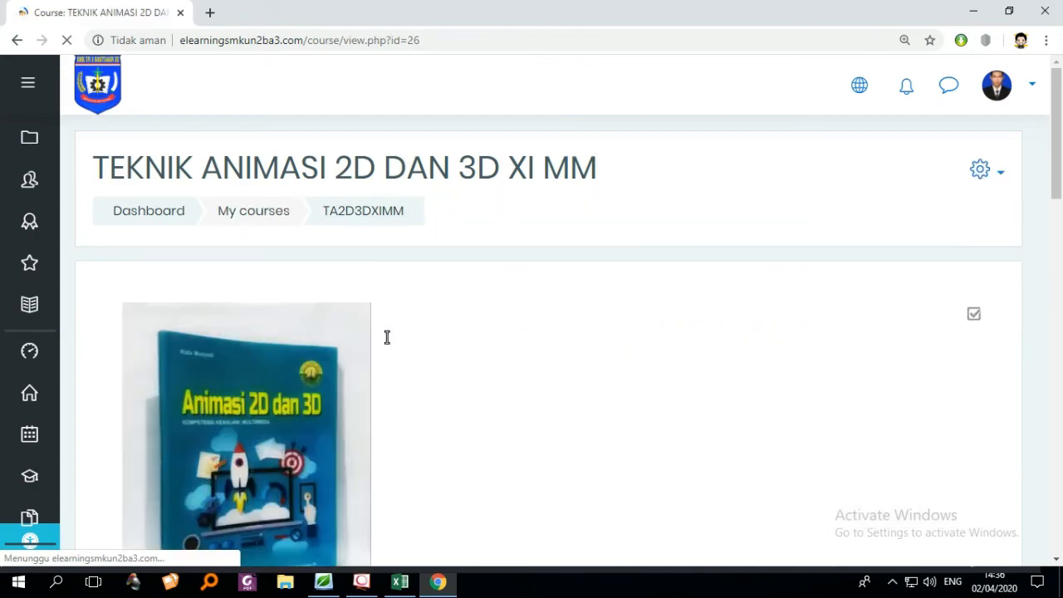
scroll(466, 366, "down", 10)
scroll(490, 370, "down", 10)
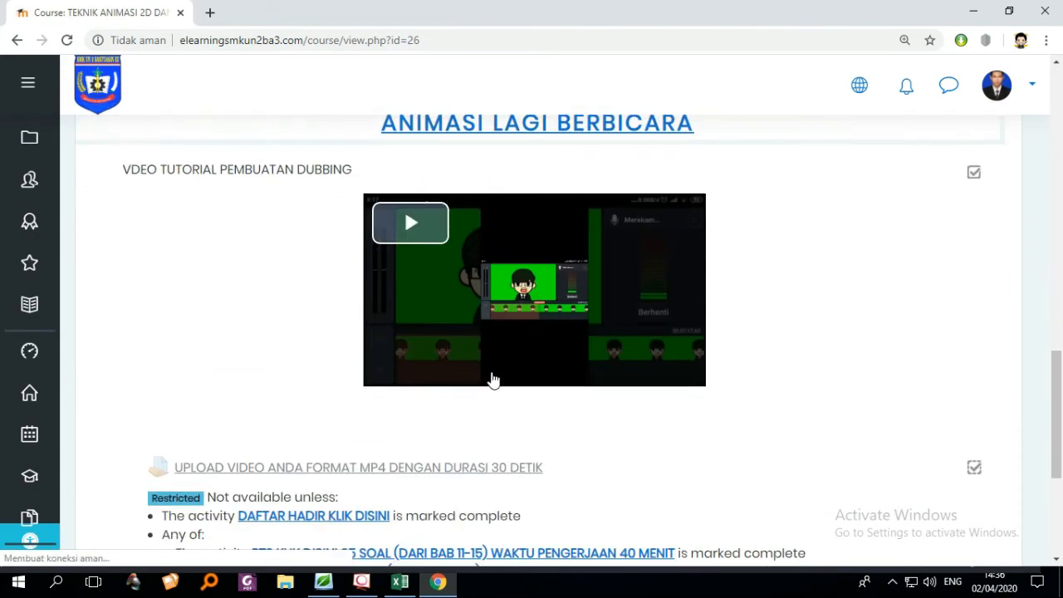
- Examine the dubbing section and the access conditions of the video upload assignment and the PTS quizzes
scroll(502, 332, "up", 5)
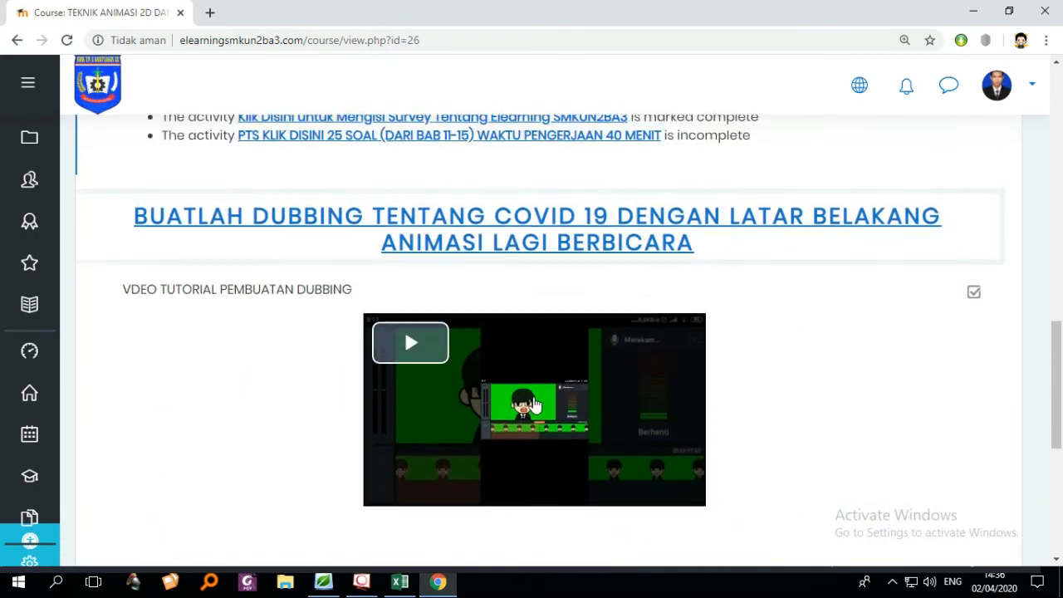
scroll(549, 409, "down", 2)
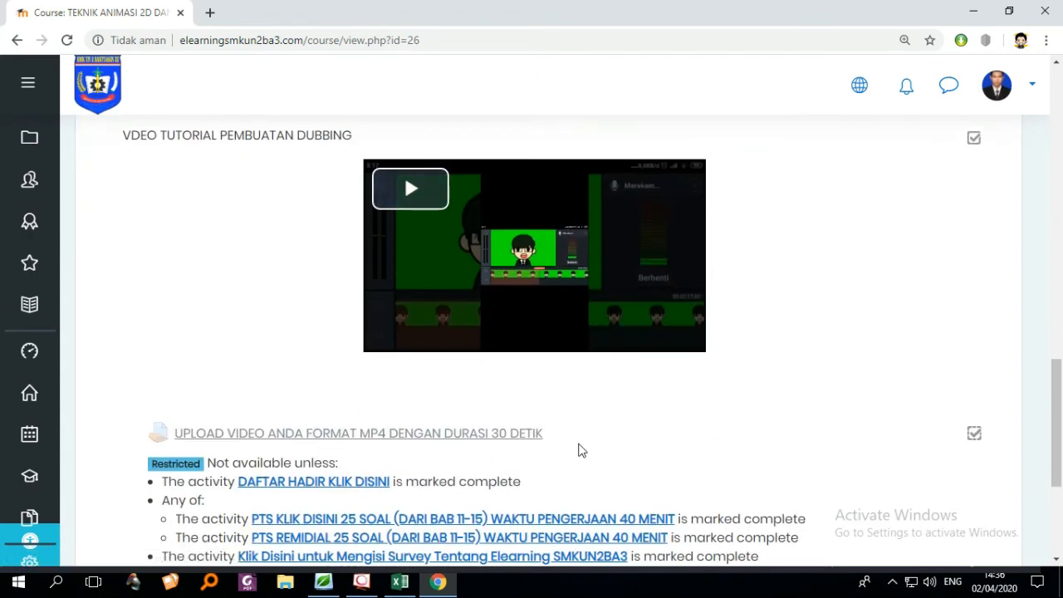
scroll(527, 418, "up", 1)
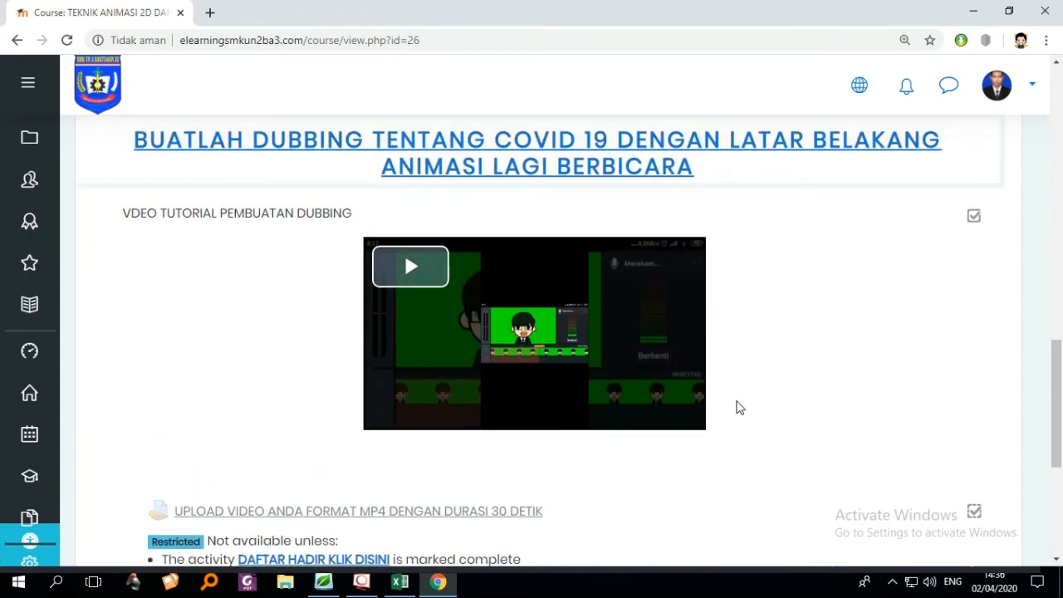
scroll(728, 374, "down", 2)
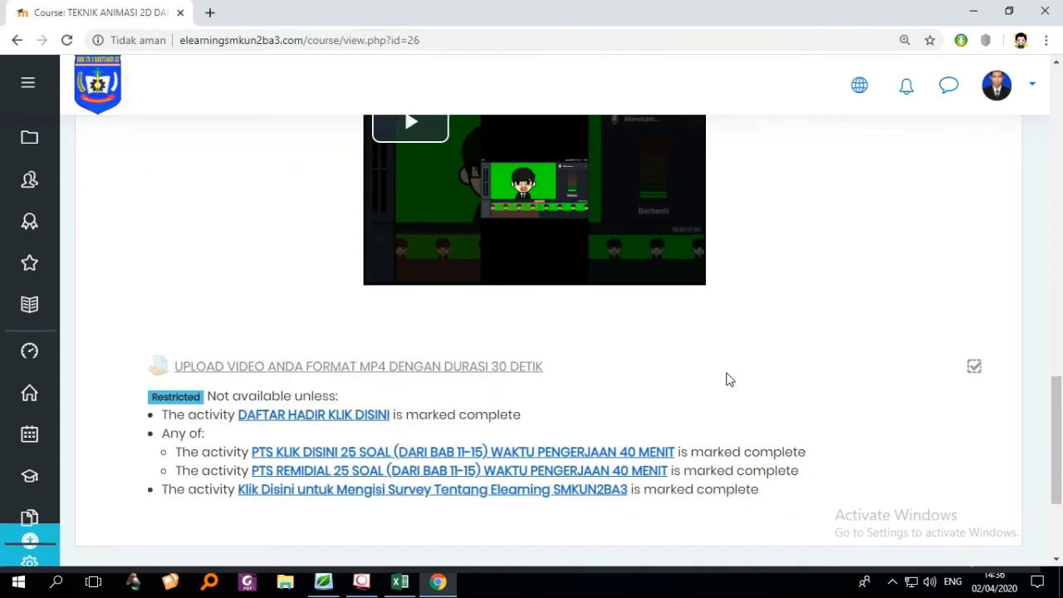
scroll(715, 366, "up", 2)
scroll(809, 446, "down", 3)
scroll(815, 444, "up", 3)
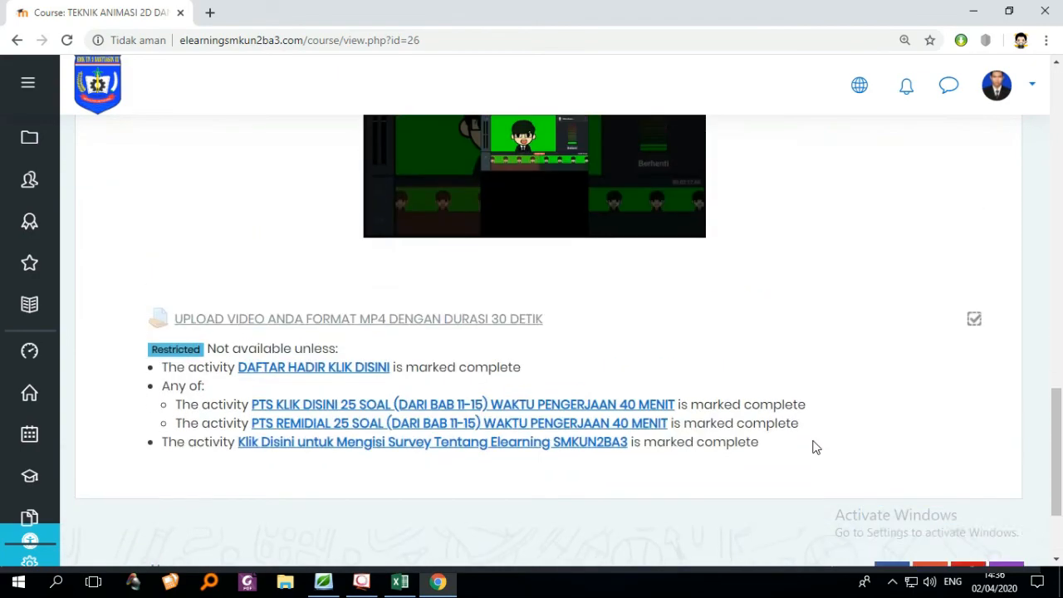
scroll(453, 335, "up", 3)
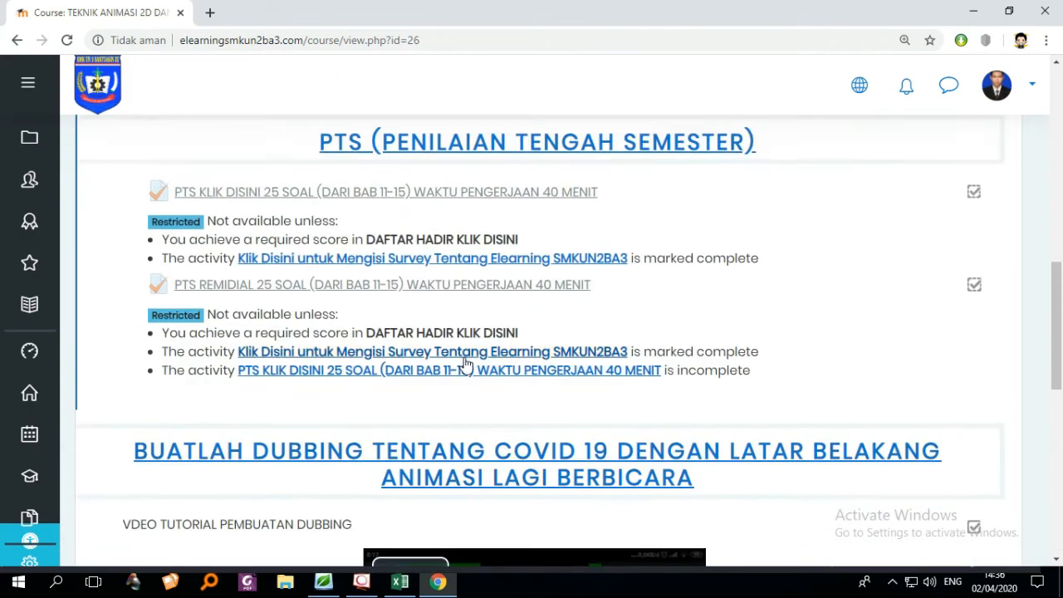
scroll(466, 368, "down", 1)
- Open the course's grader report and examine the students' PTS, remedial, attendance and video upload grade columns
scroll(363, 385, "up", 10)
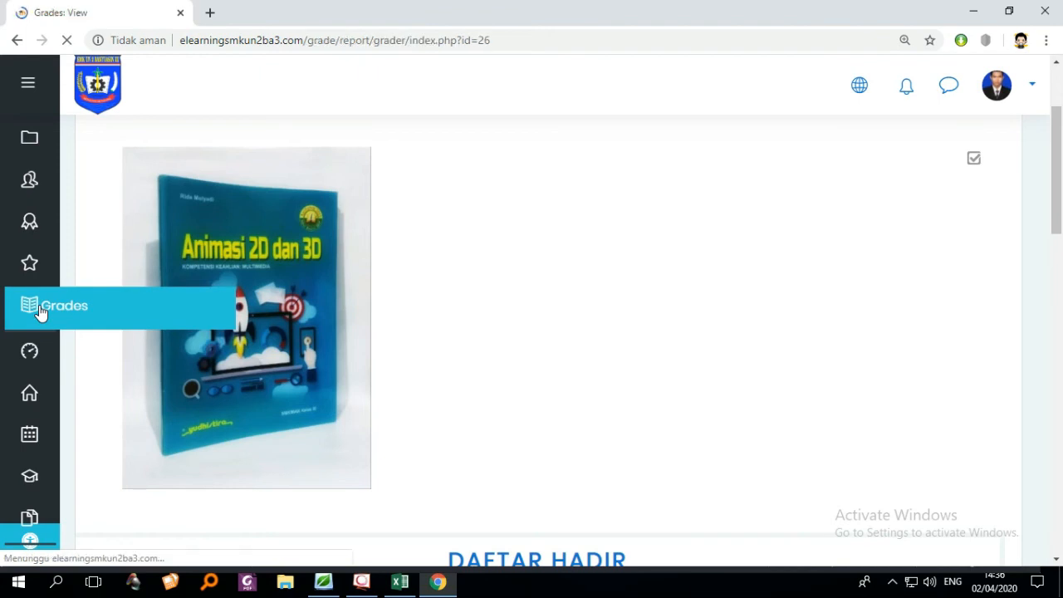
scroll(457, 338, "down", 4)
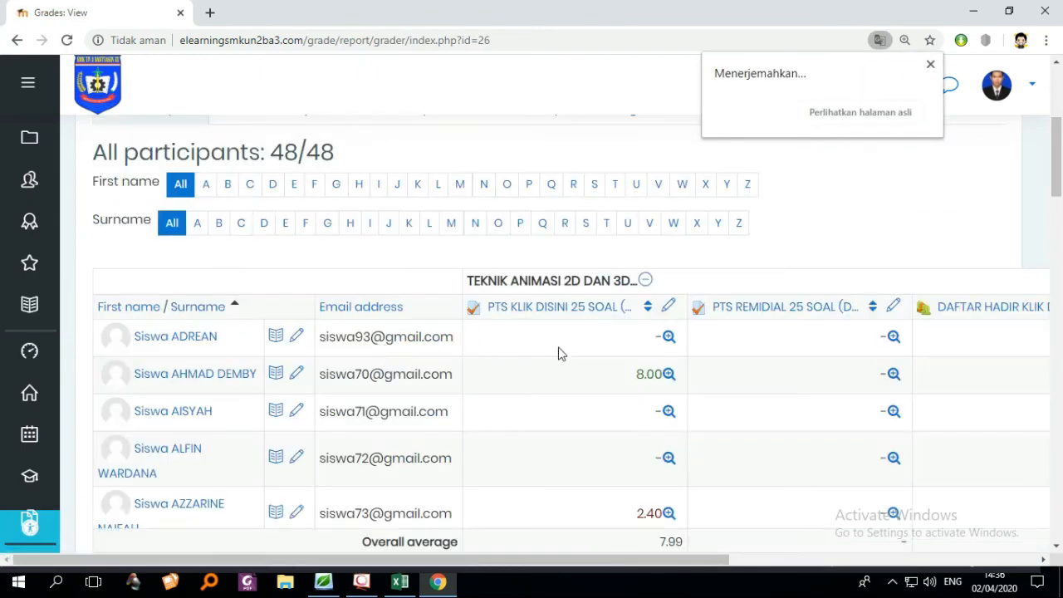
scroll(605, 346, "down", 5)
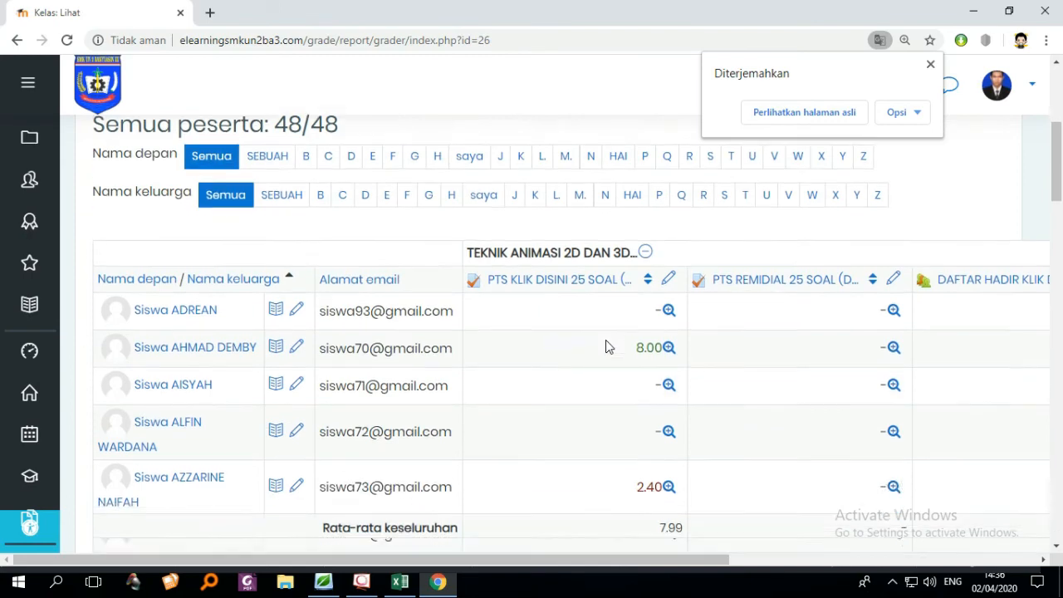
scroll(609, 346, "up", 4)
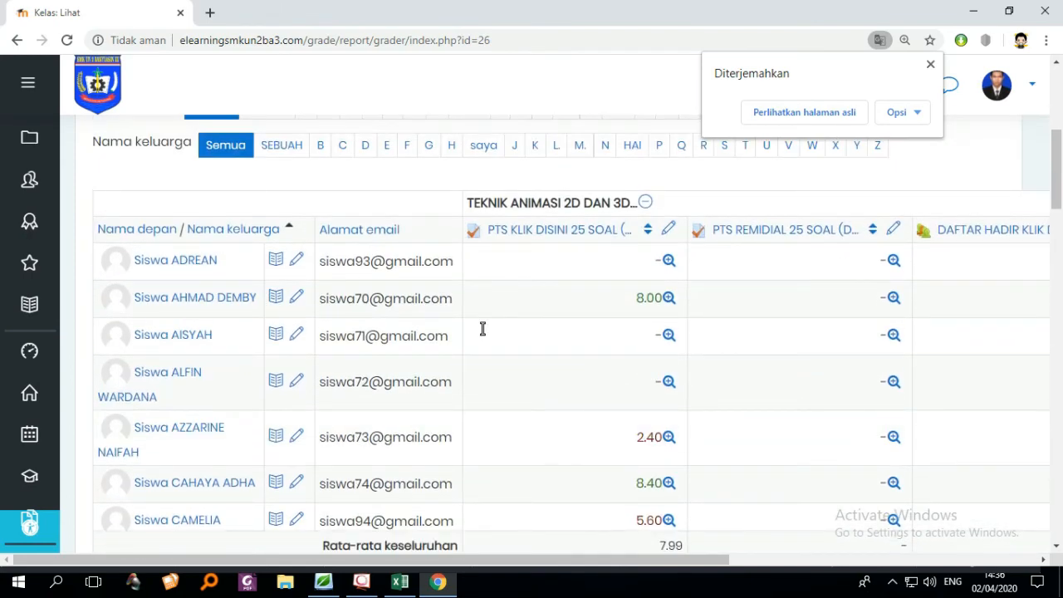
left_click_drag(554, 560, 756, 560)
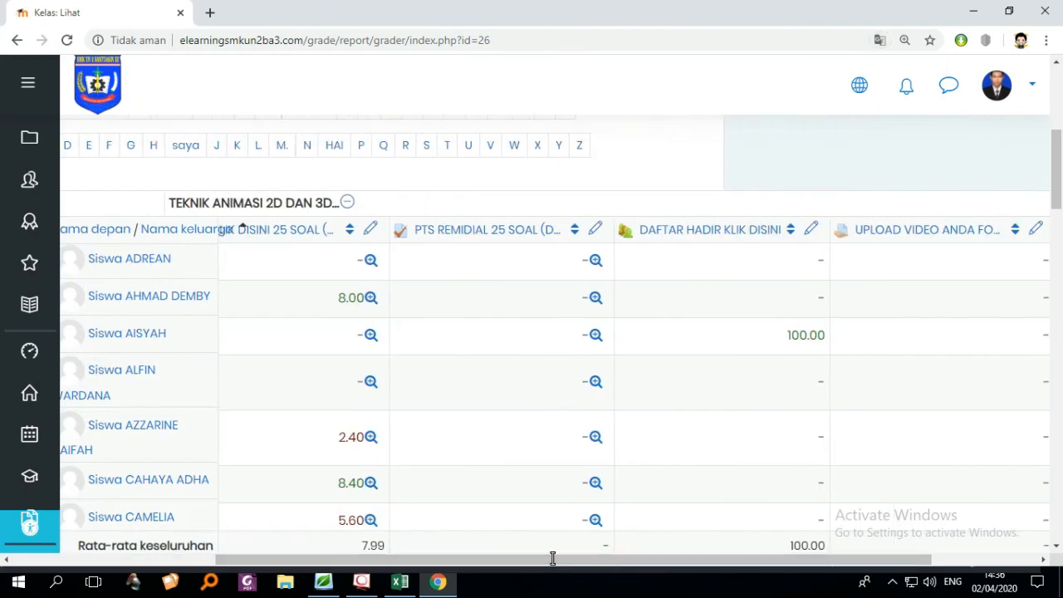
left_click_drag(553, 560, 516, 560)
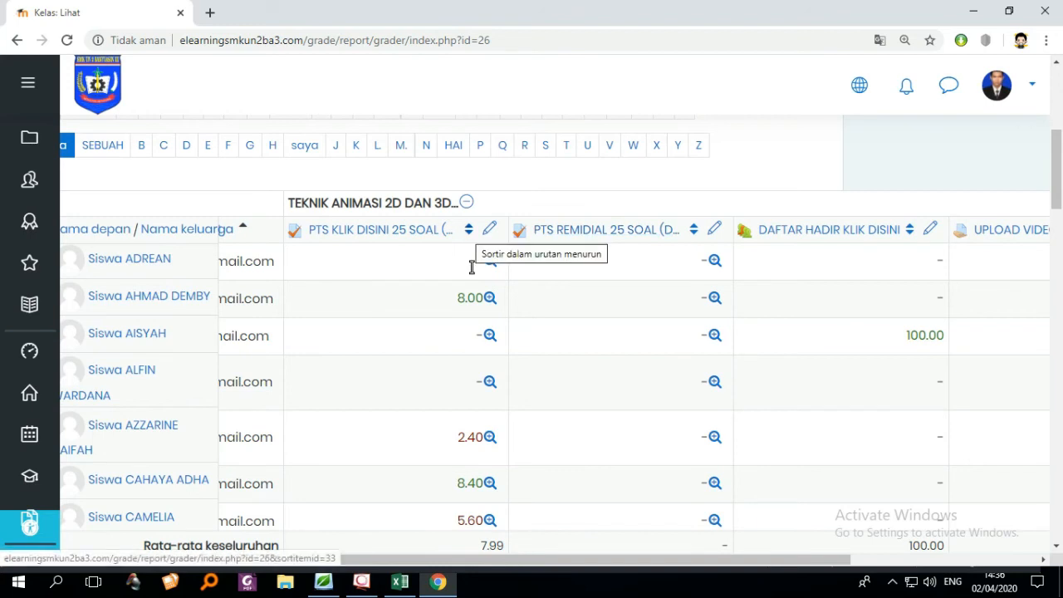
- Sort the grader report by the PTS KLIK DISINI 25 SOAL grades in descending order and look through the ranked students
left_click(467, 230)
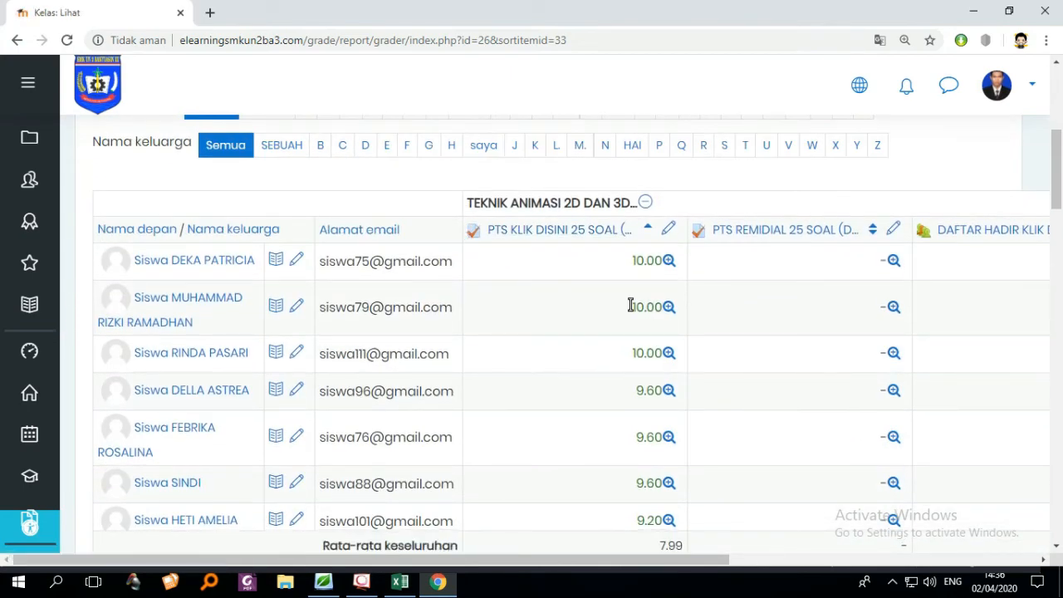
scroll(630, 305, "down", 5)
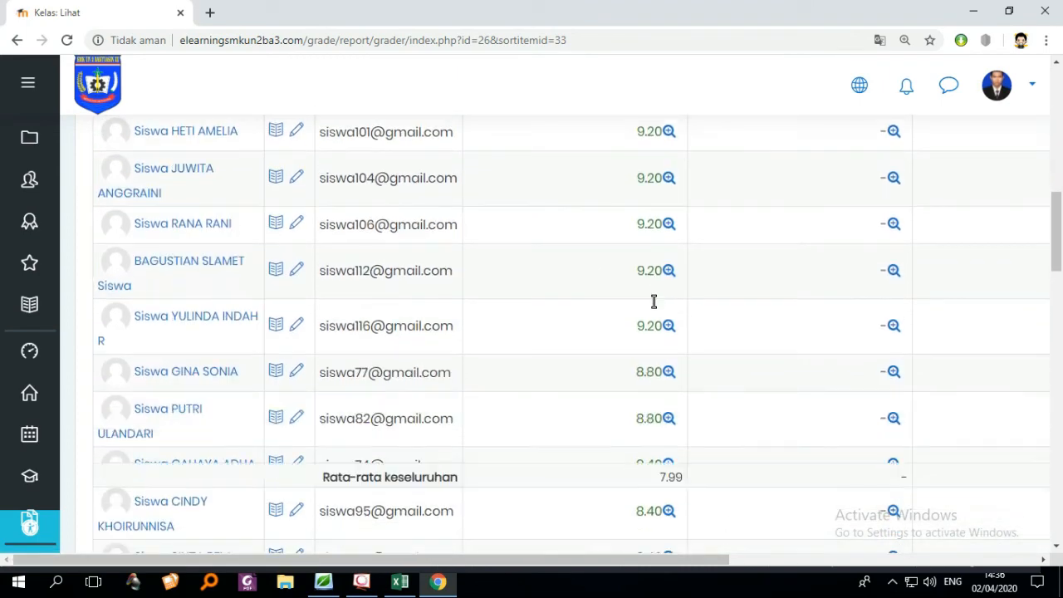
- Look through the remaining students in the sorted grader report down to the overall average row and return to the highest grades
scroll(654, 302, "down", 5)
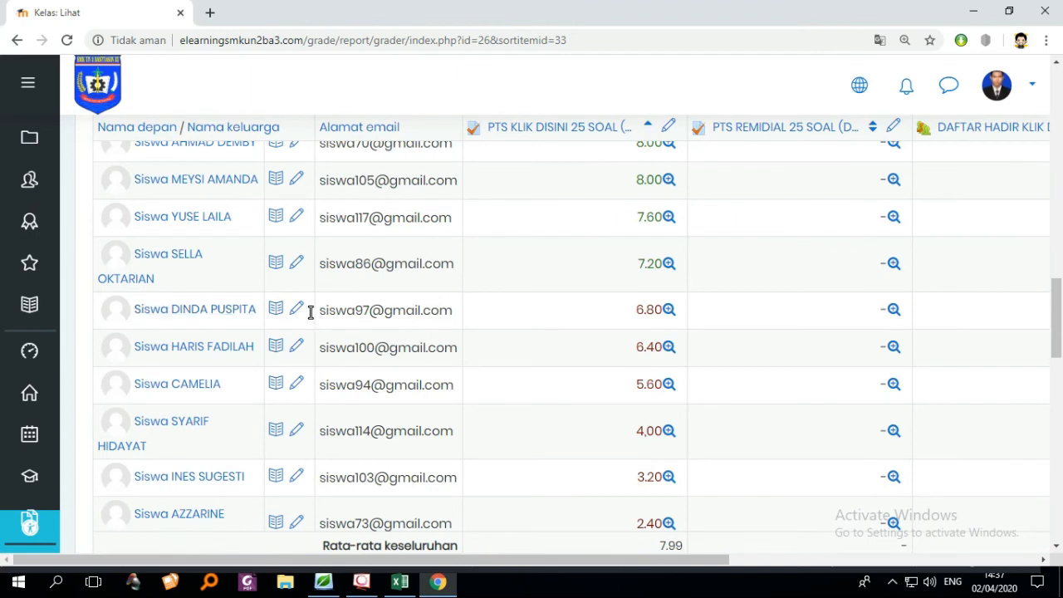
scroll(408, 356, "down", 5)
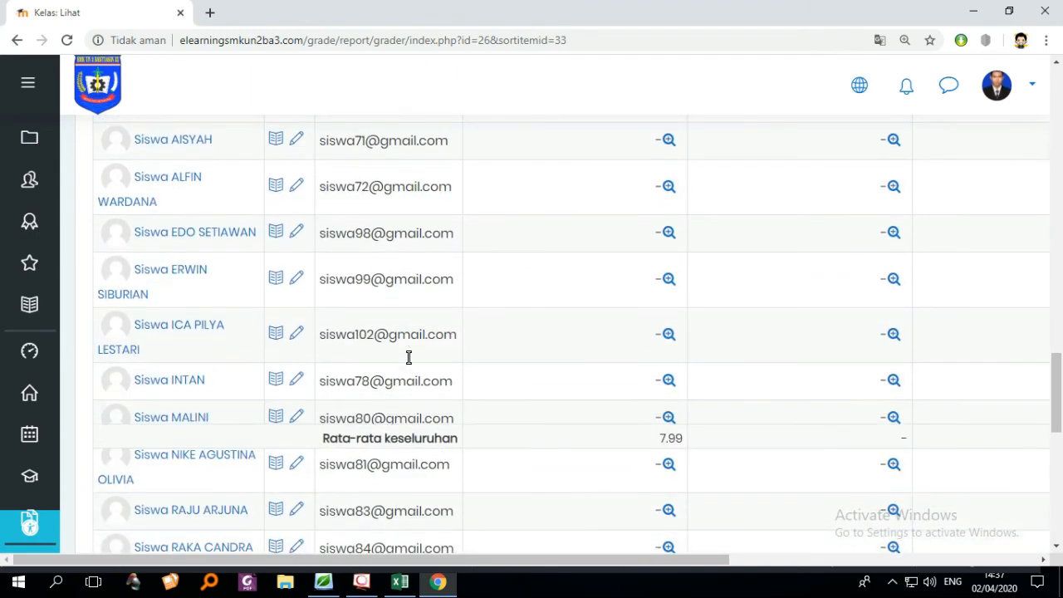
scroll(408, 357, "down", 5)
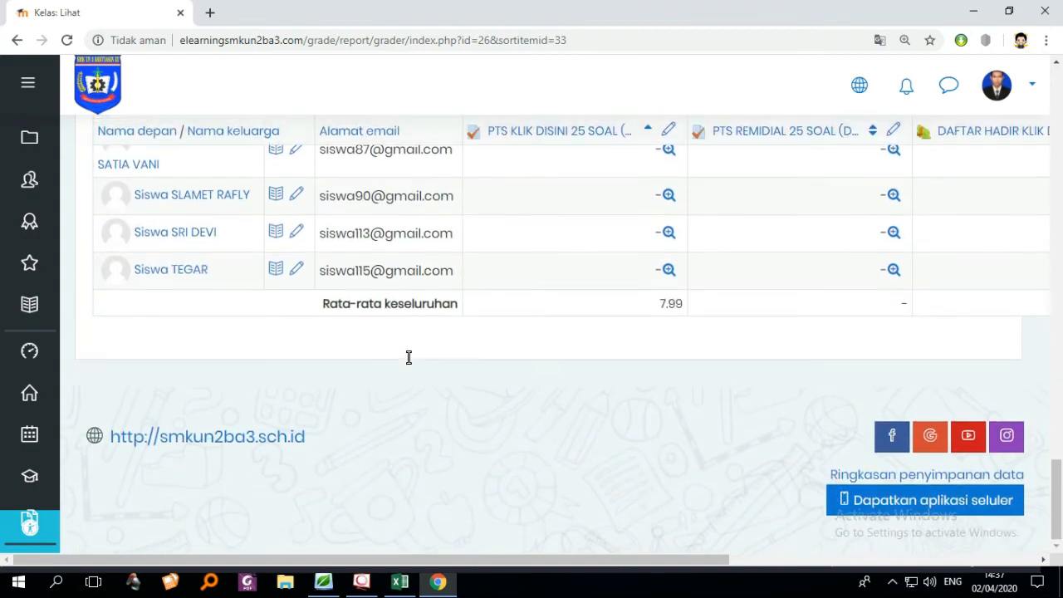
scroll(408, 356, "up", 8)
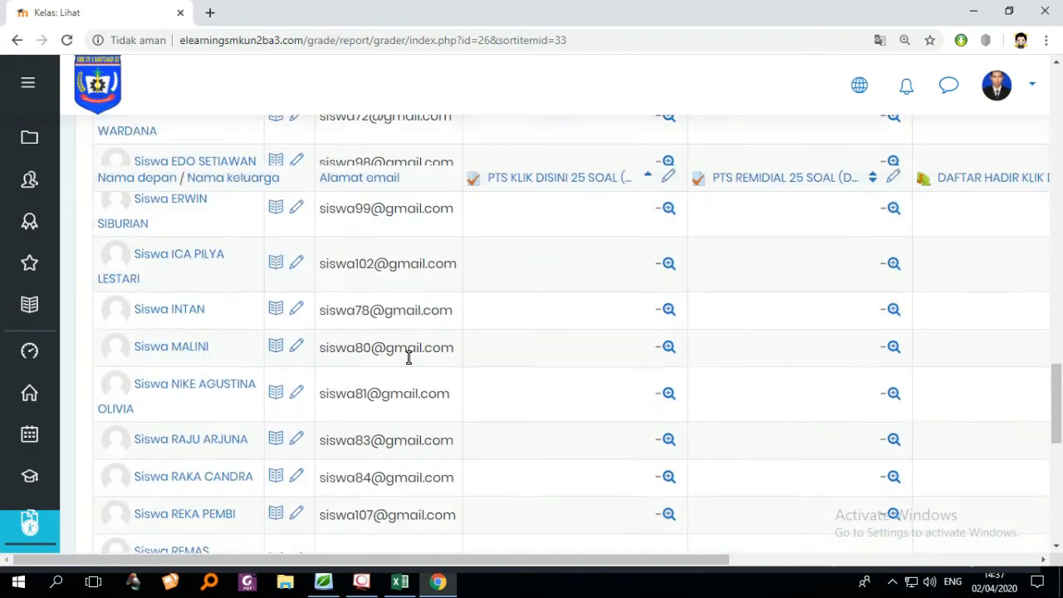
scroll(880, 471, "up", 10)
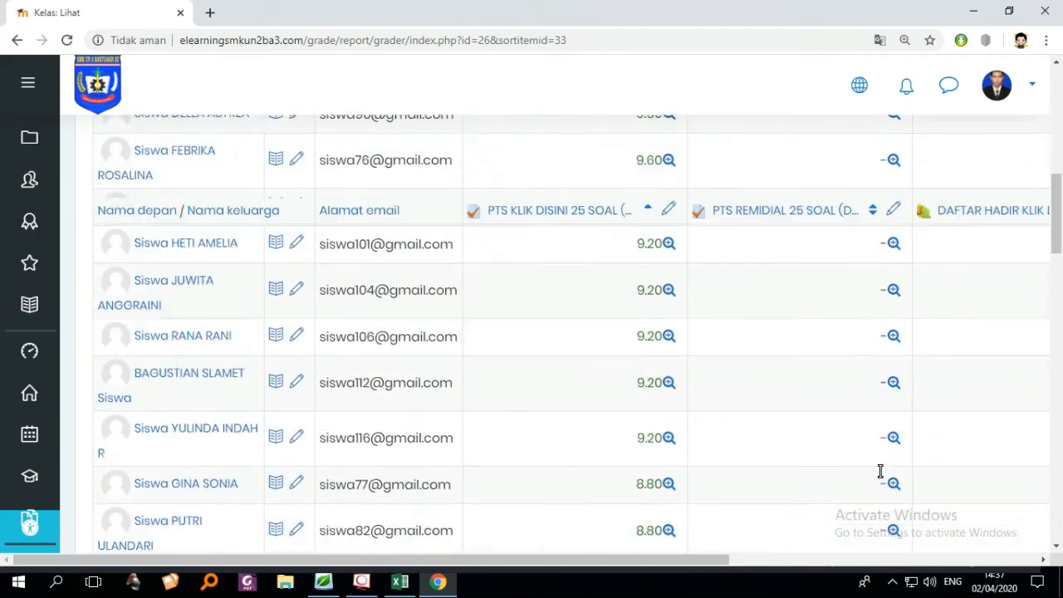
scroll(881, 471, "up", 5)
scroll(880, 471, "down", 2)
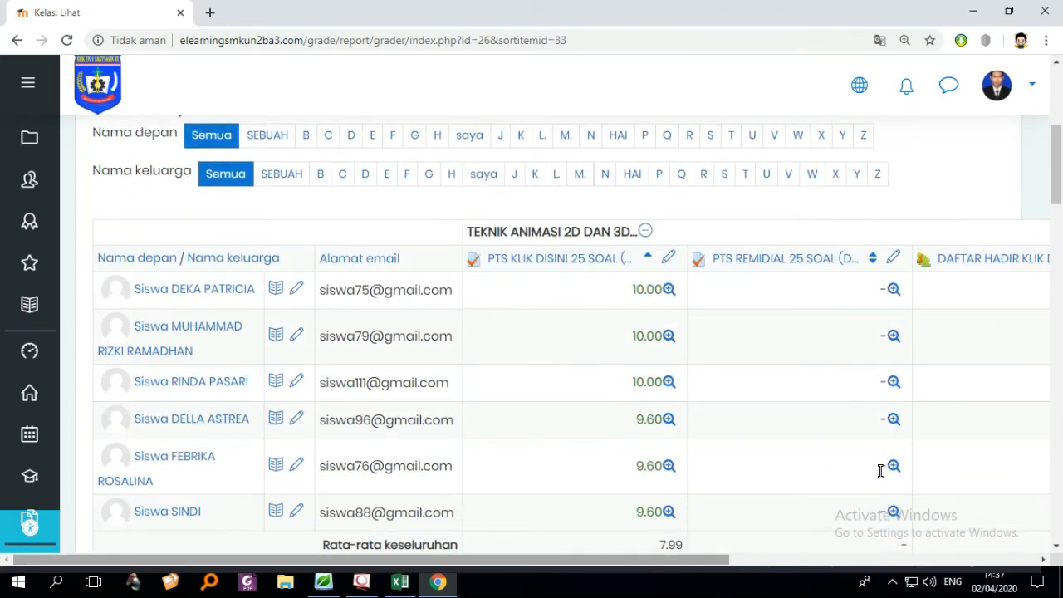
- Examine the remedial, attendance, video upload and course total columns of the grader report for all students
left_click_drag(514, 560, 690, 561)
scroll(690, 561, "right", 3)
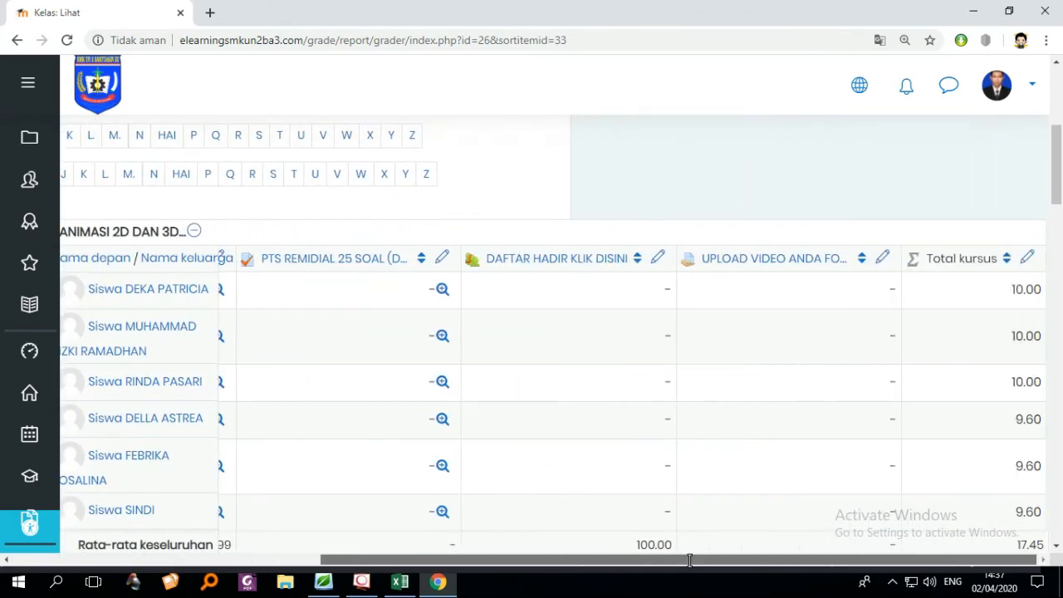
scroll(1009, 528, "down", 8)
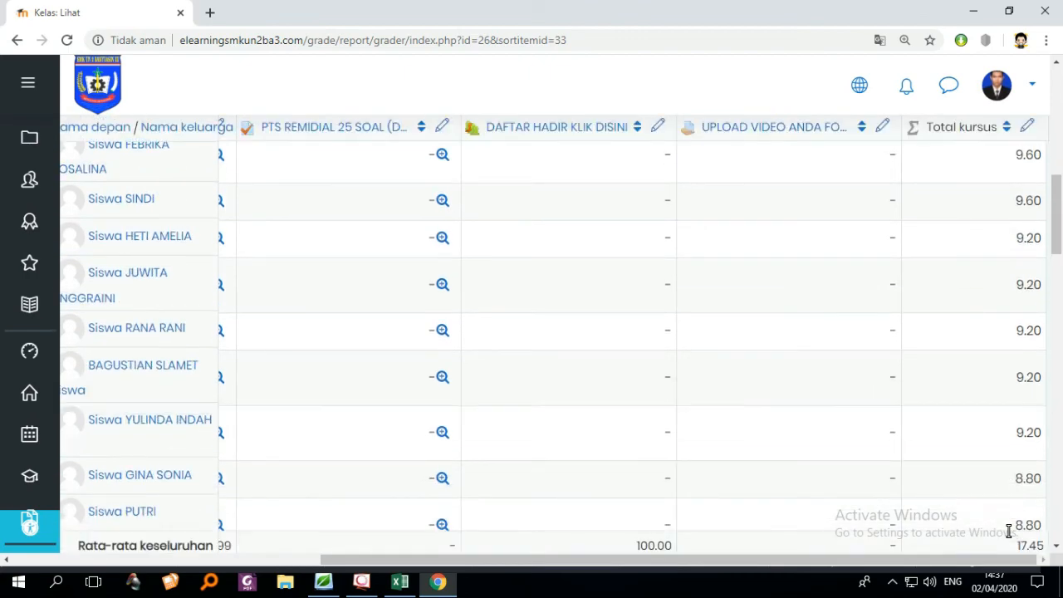
scroll(1008, 530, "down", 10)
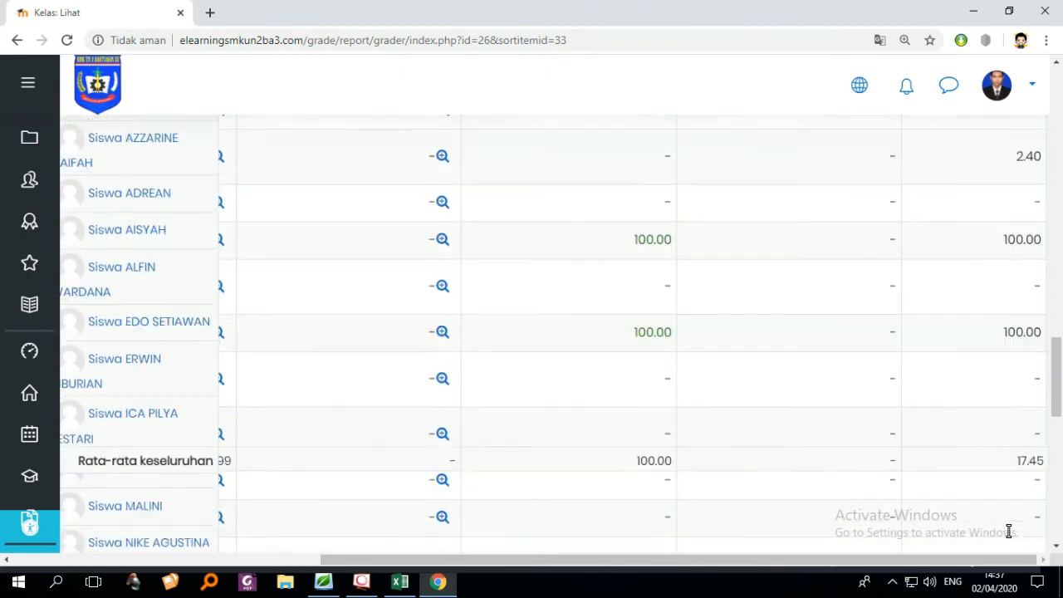
scroll(1009, 531, "down", 8)
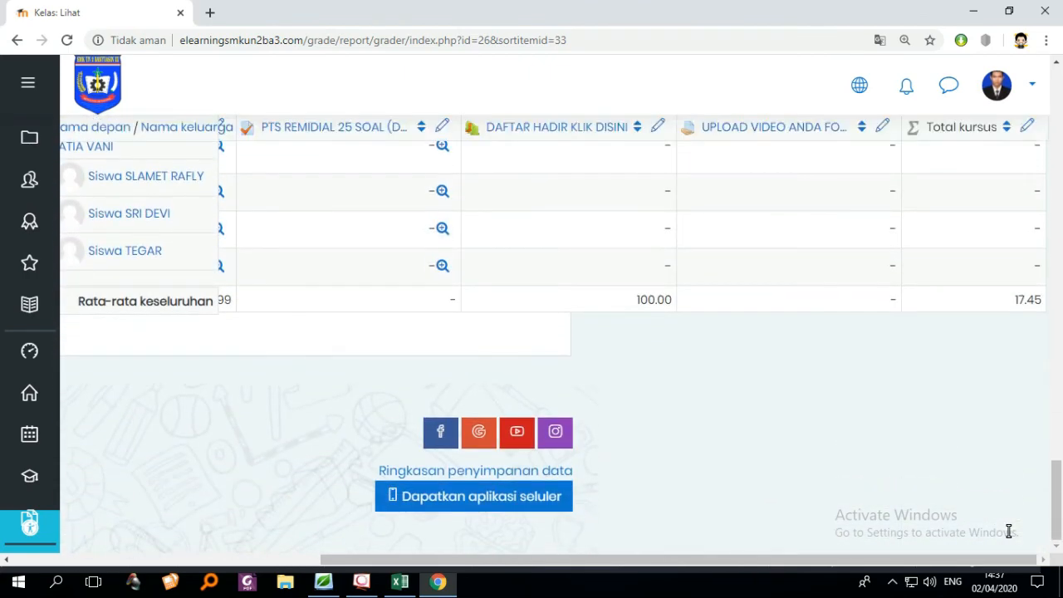
scroll(646, 557, "left", 5)
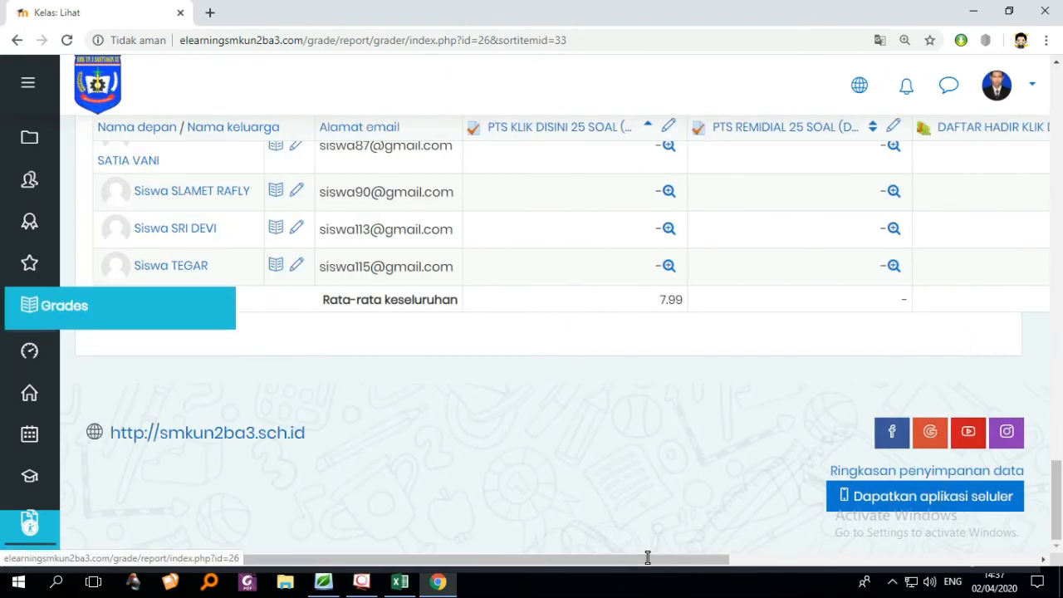
- Open the TEKNIK ANIMASI 2D DAN 3D XI MM course from the dashboard and go to its DAFTAR HADIR KLIK DISINI attendance sessions
left_click(29, 350)
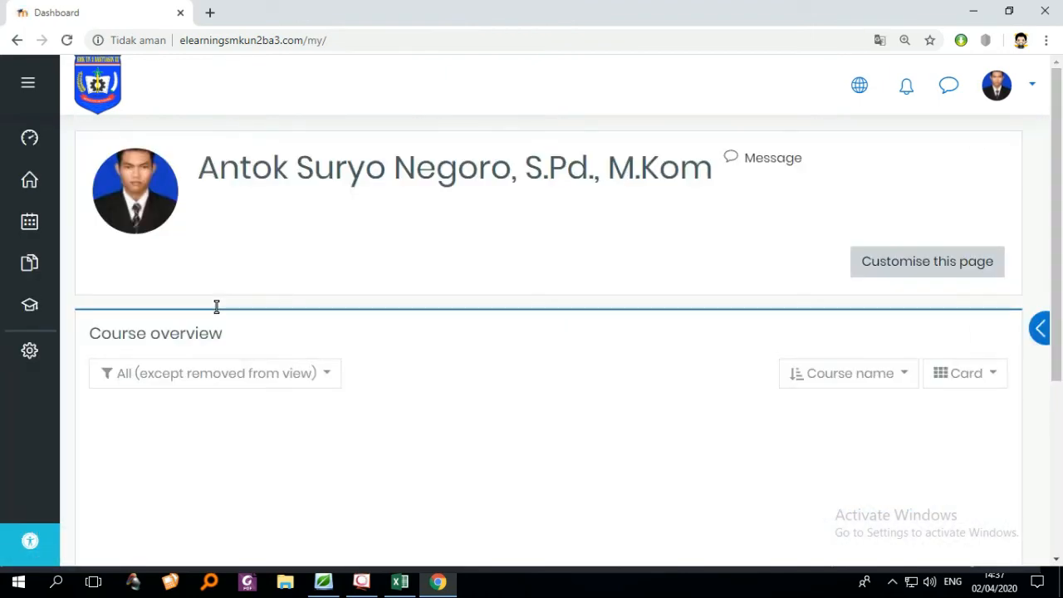
scroll(216, 306, "down", 2)
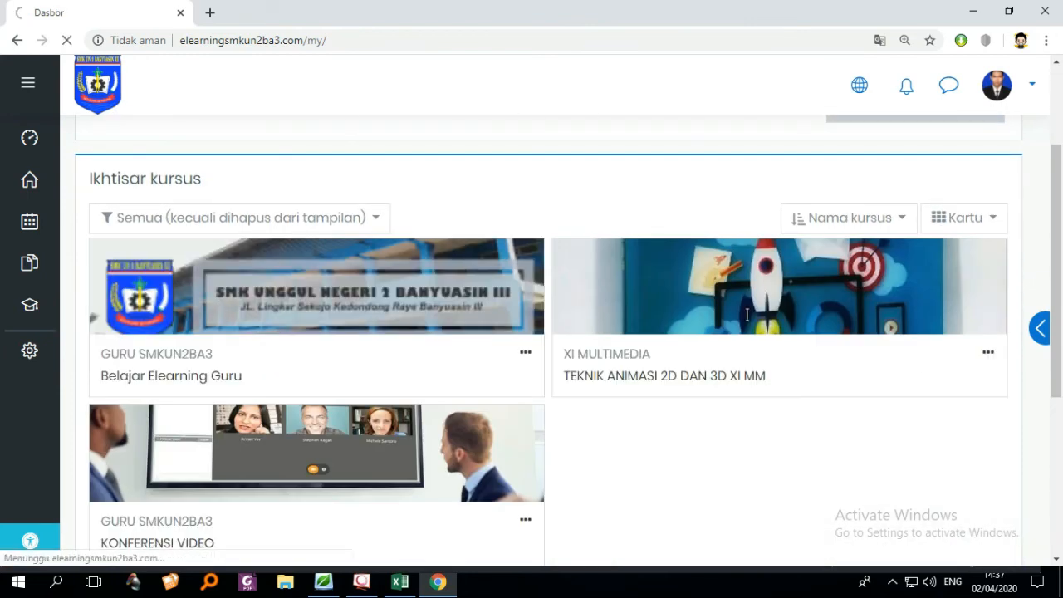
scroll(748, 314, "down", 5)
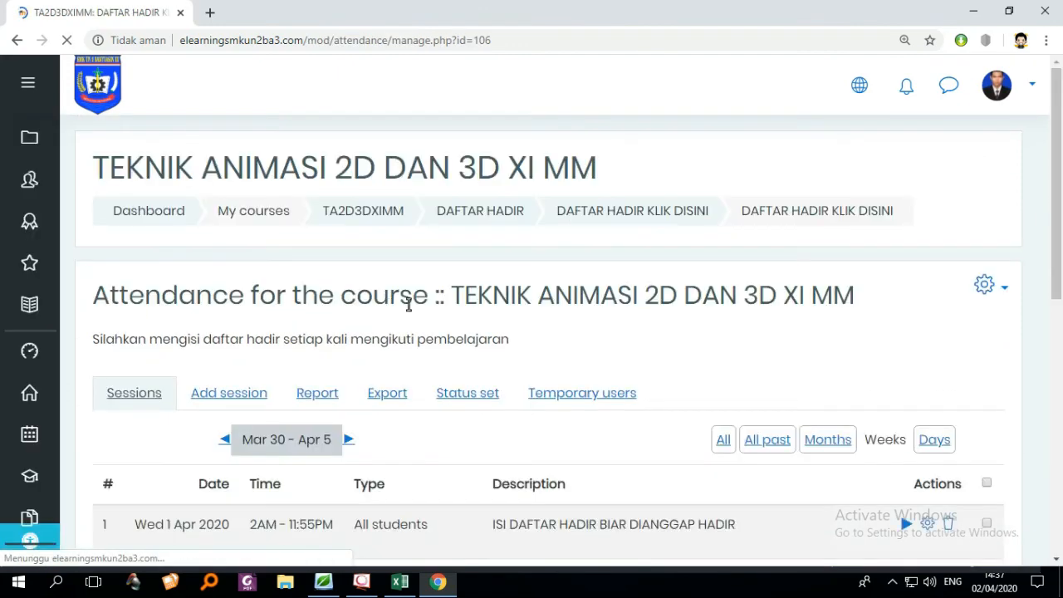
scroll(544, 326, "down", 2)
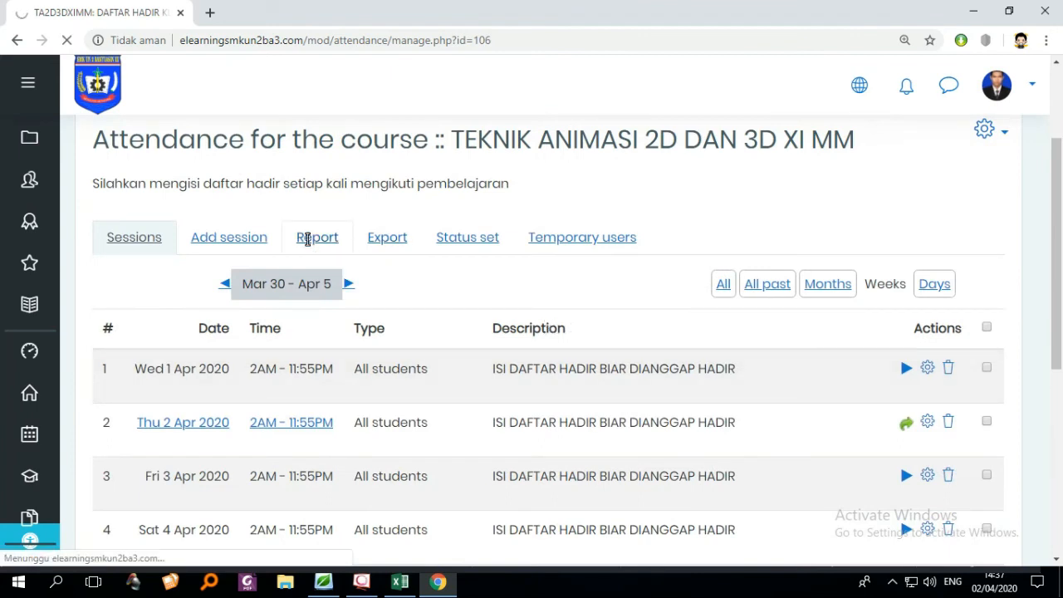
- Open the attendance report for 30 March to 5 April and examine each student's daily status, points, percentage and the summary row
scroll(474, 309, "down", 5)
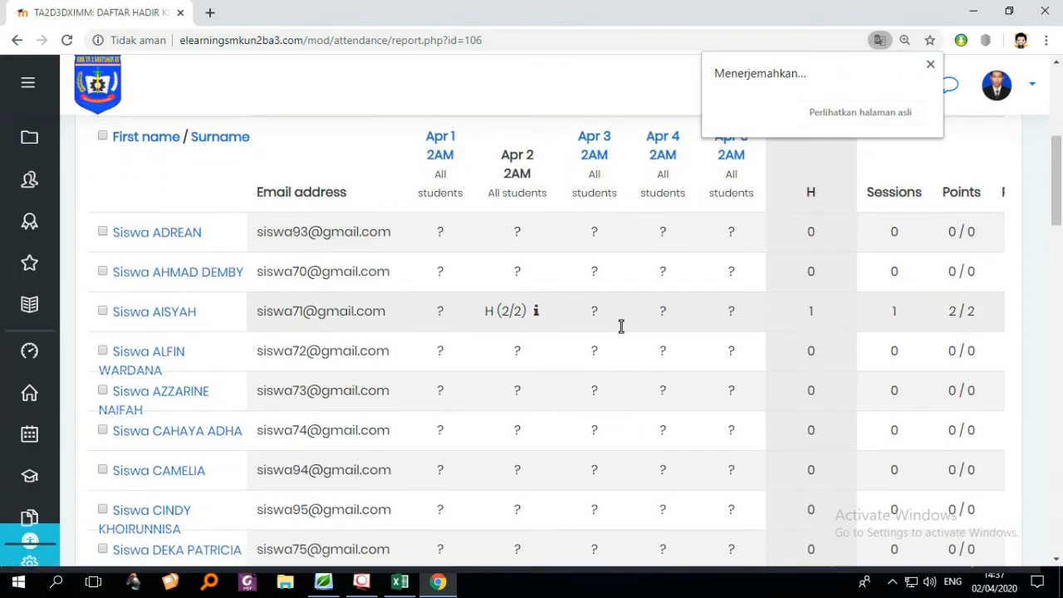
scroll(622, 325, "down", 3)
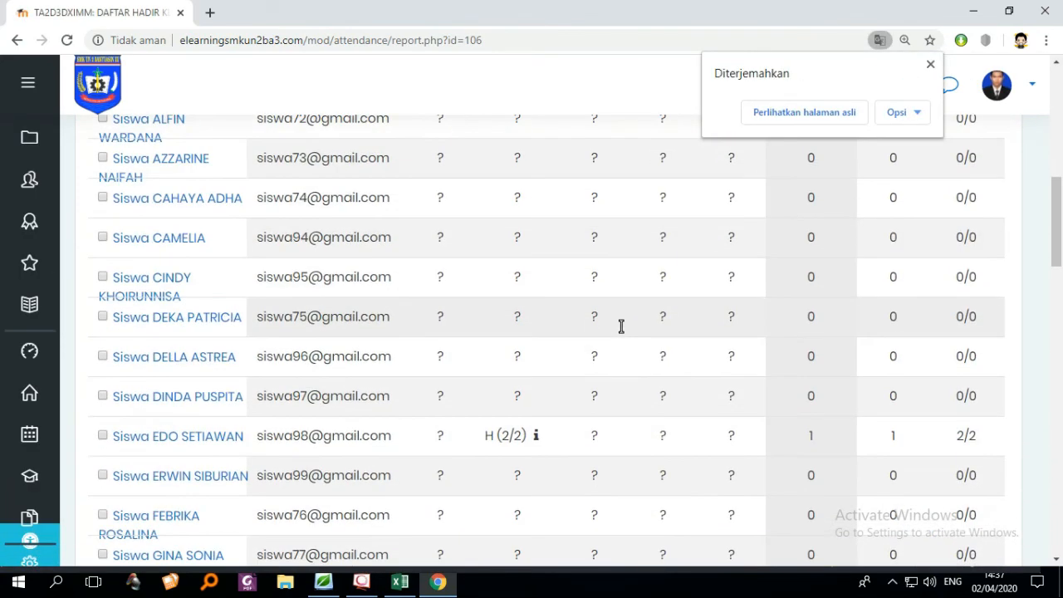
scroll(622, 326, "up", 2)
scroll(558, 244, "down", 3)
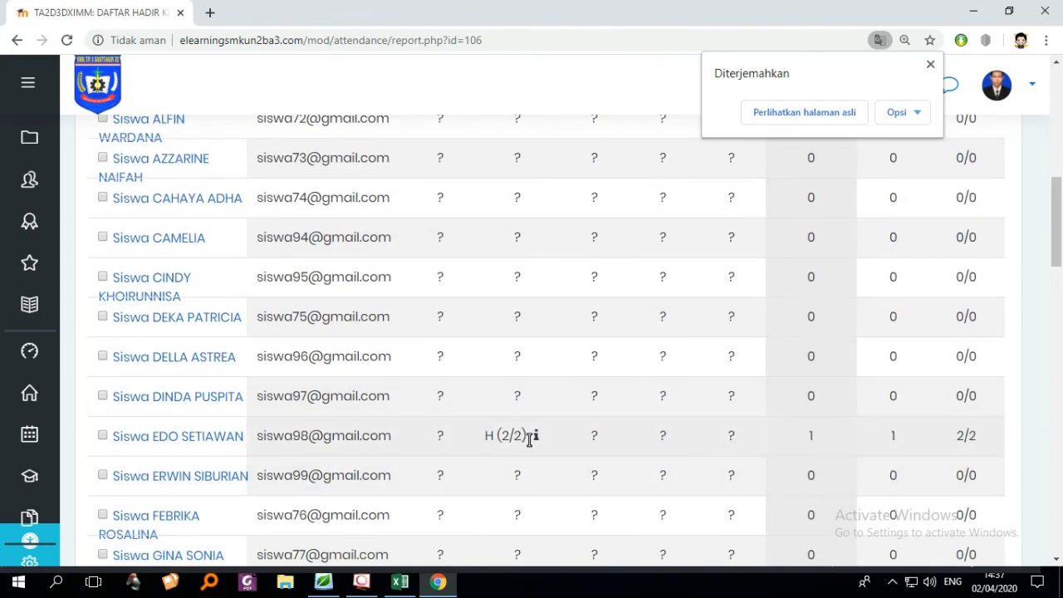
scroll(530, 440, "down", 5)
scroll(662, 327, "down", 20)
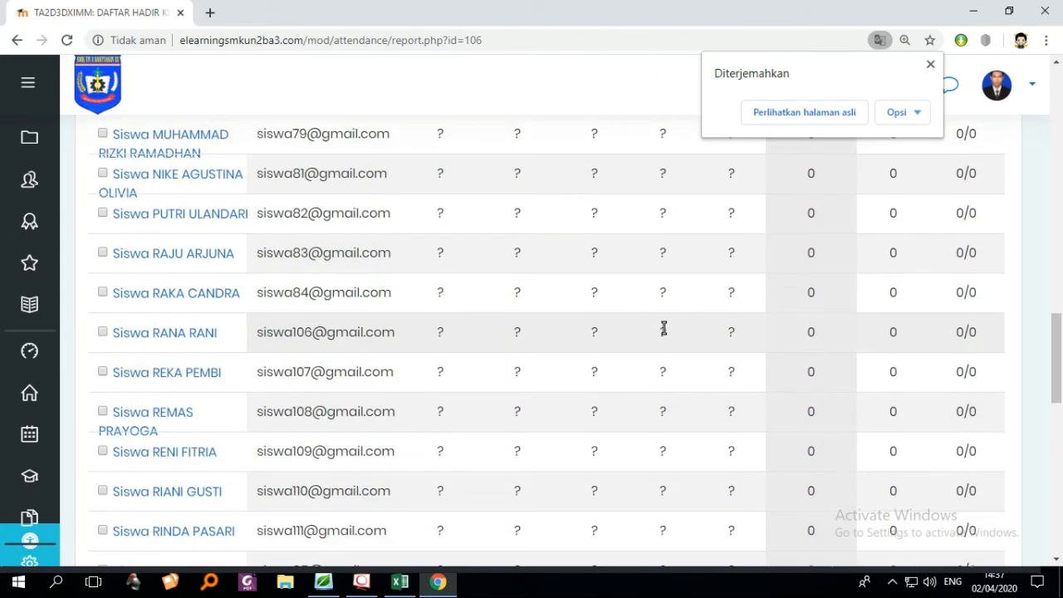
scroll(534, 237, "down", 6)
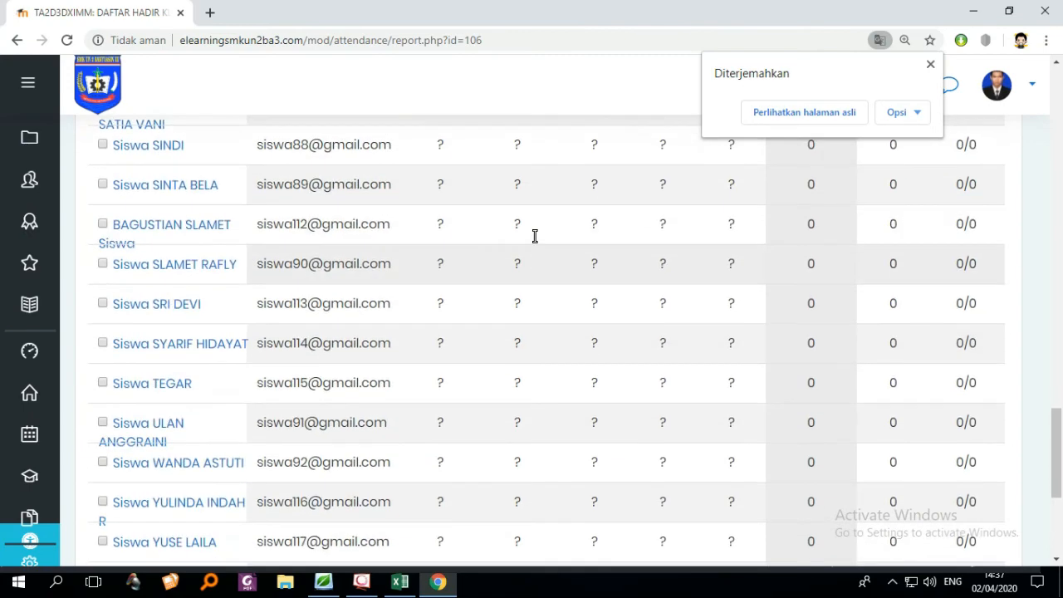
scroll(576, 270, "up", 2)
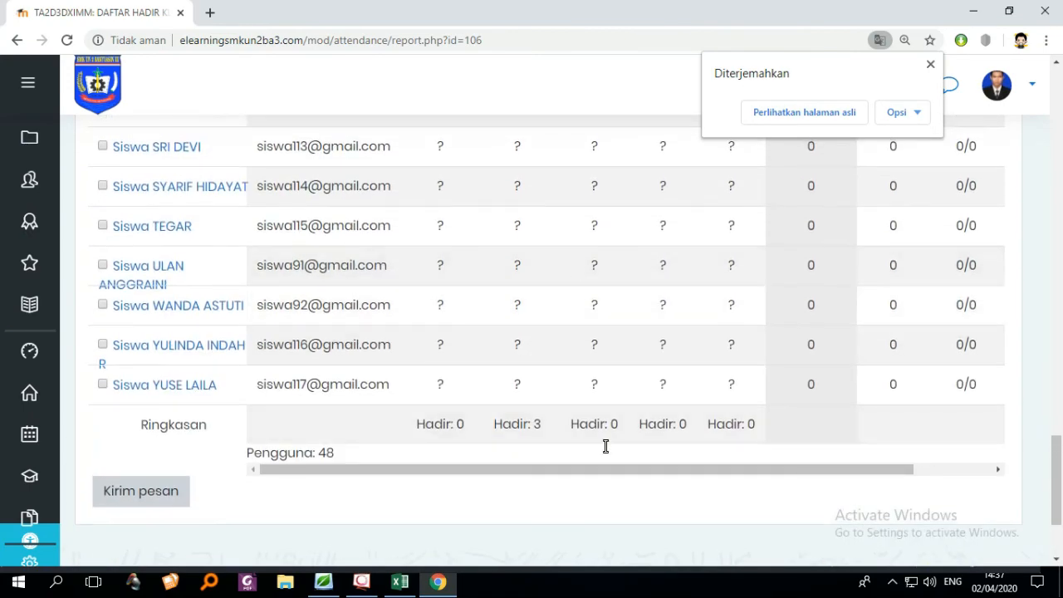
left_click_drag(681, 470, 758, 469)
scroll(872, 457, "up", 20)
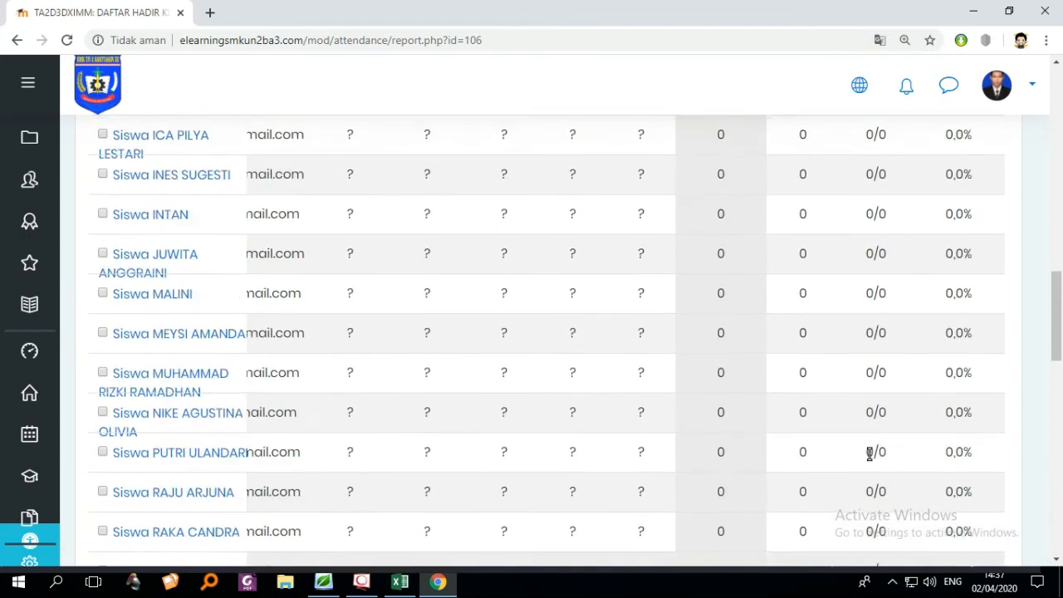
scroll(865, 445, "up", 4)
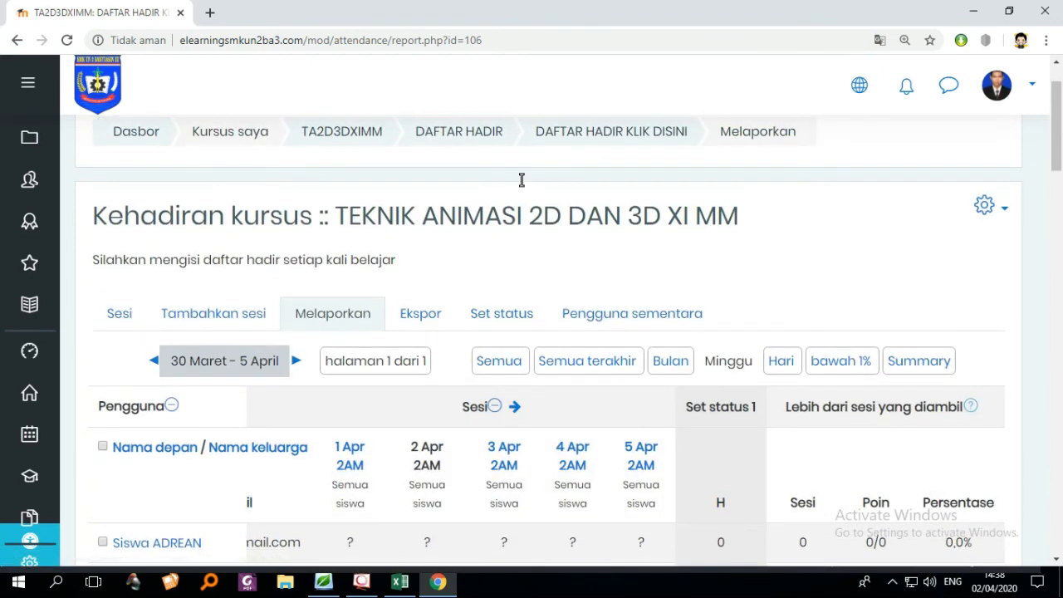
- Open the attendance export page and examine its options, from the users to export to the period and the Excel download format
scroll(520, 178, "up", 1)
left_click(430, 391)
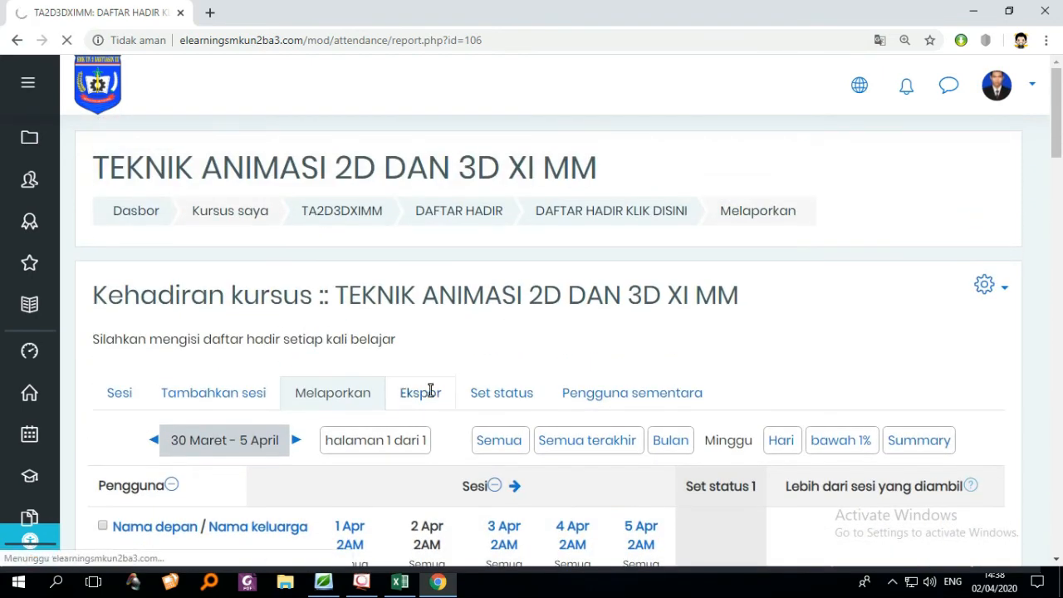
scroll(431, 390, "down", 10)
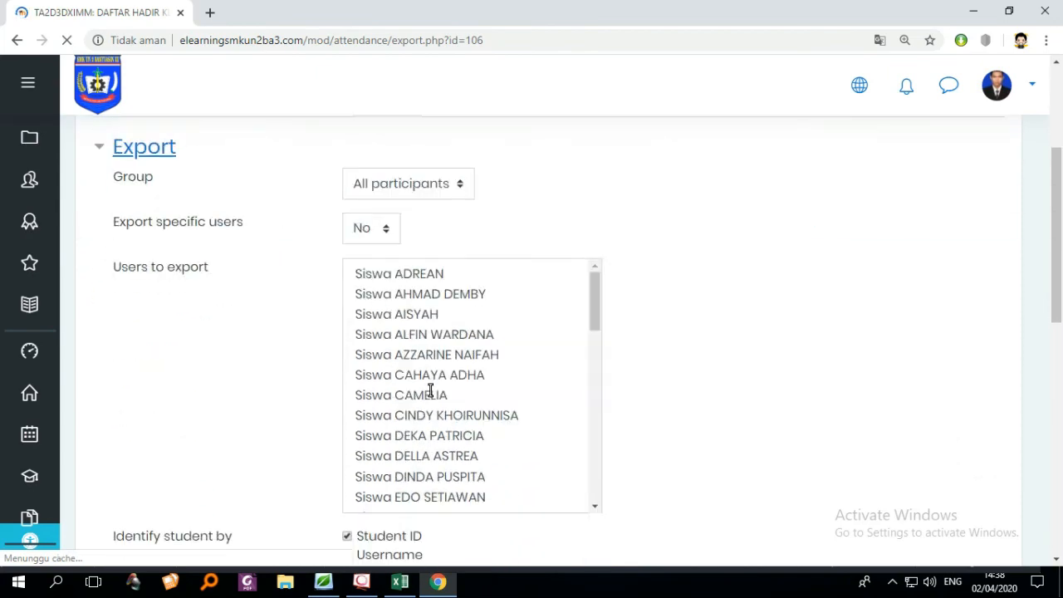
scroll(430, 391, "down", 8)
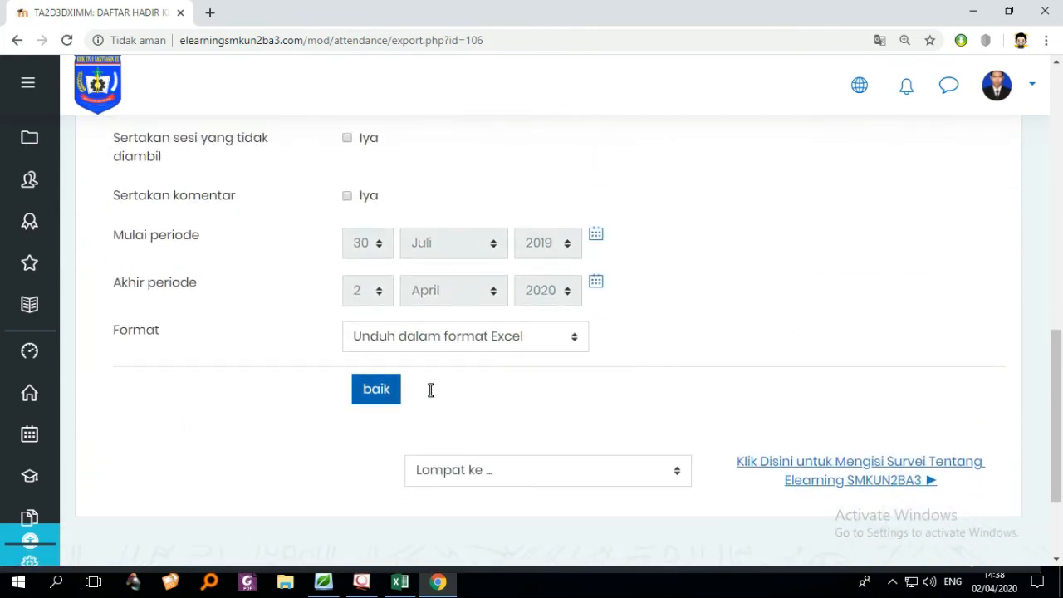
scroll(431, 391, "up", 15)
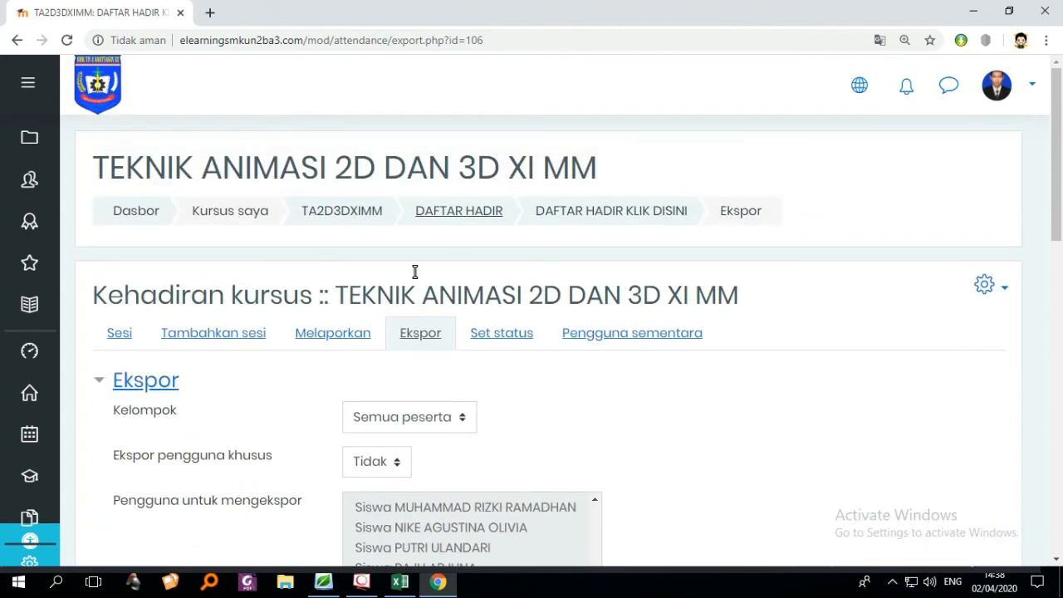
- Return to the course's DAFTAR HADIR section and open the PTS KLIK DISINI 25 SOAL quiz to view its attempt and time limits
left_click(447, 215)
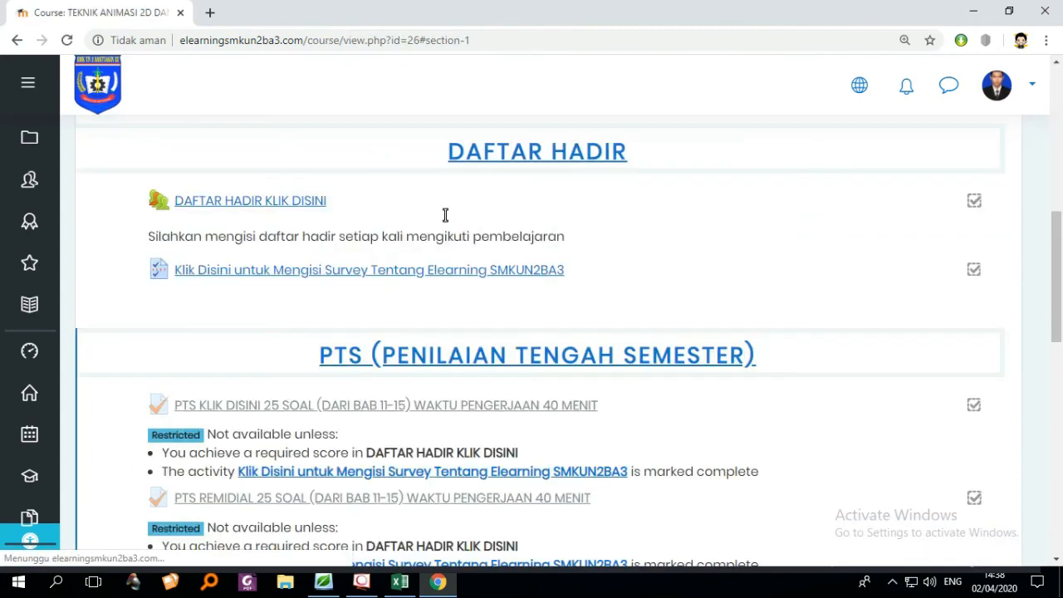
scroll(477, 247, "down", 1)
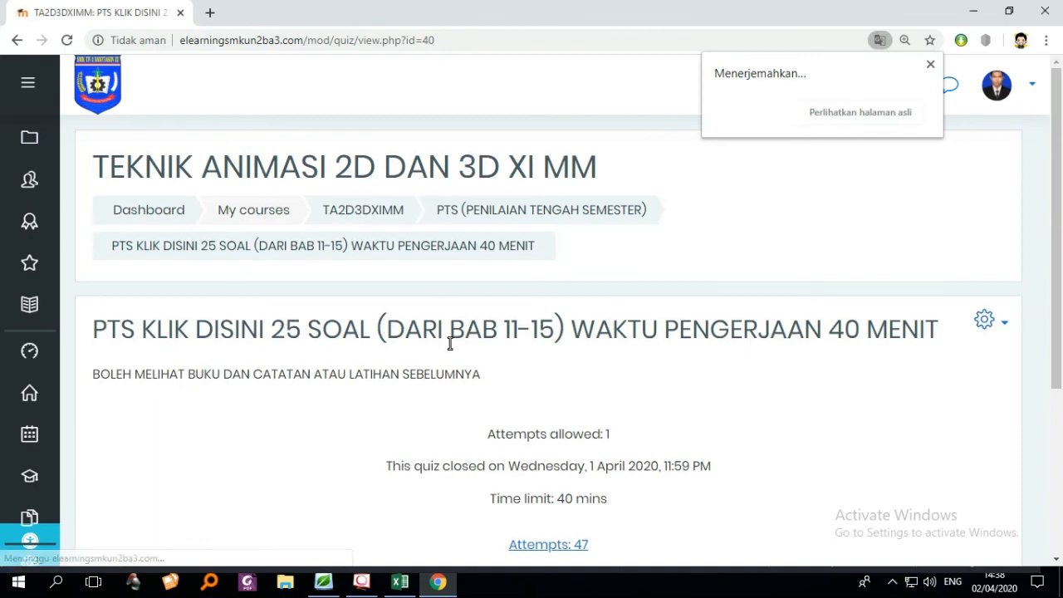
scroll(450, 343, "down", 2)
scroll(450, 343, "up", 2)
scroll(452, 343, "down", 2)
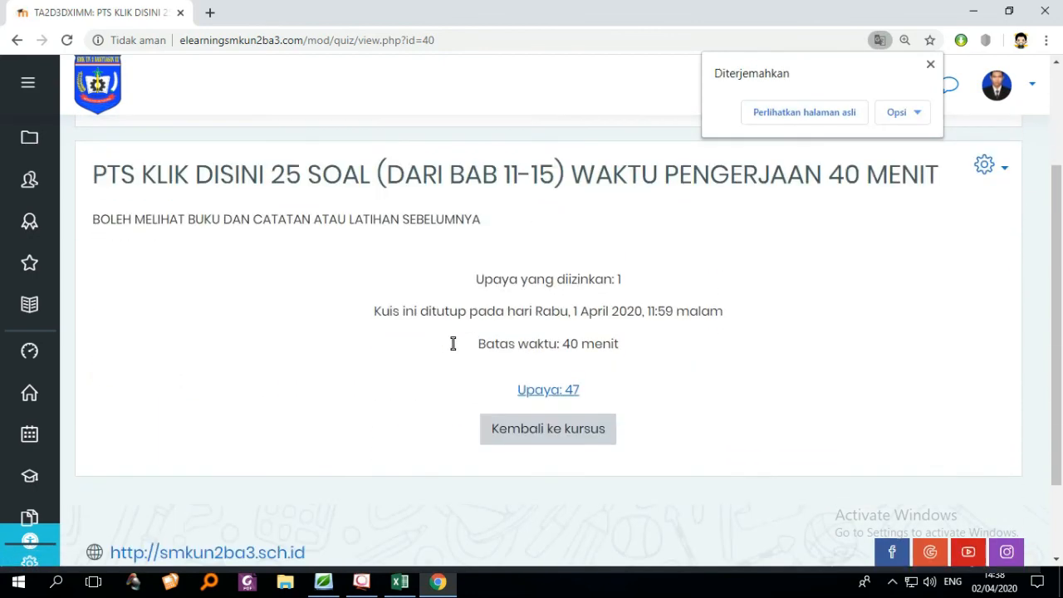
- Open the PTS quiz's attempts report and examine its display options and the students' start times, durations and grades
left_click(550, 390)
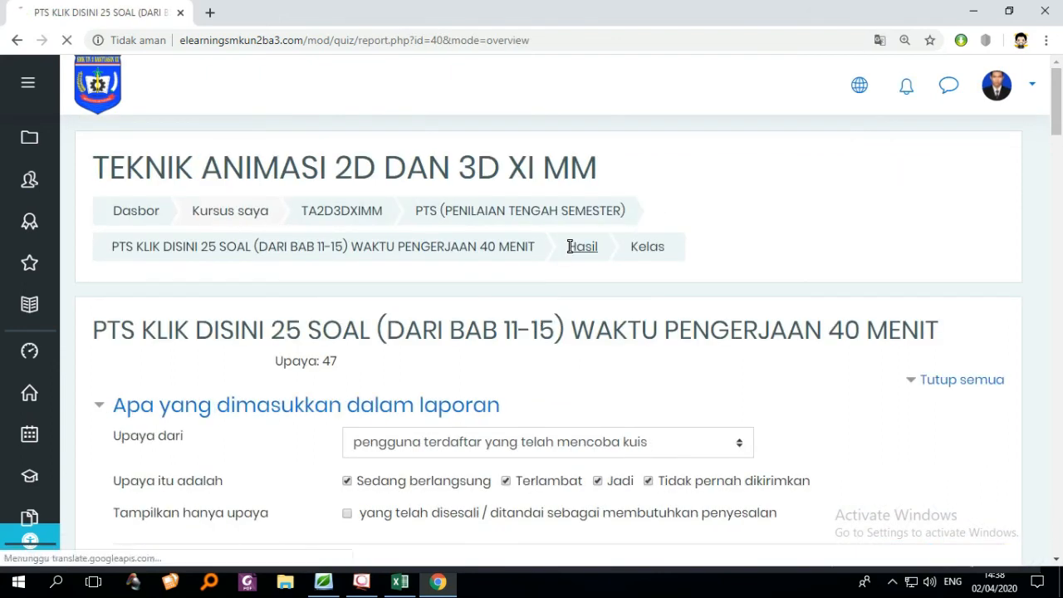
scroll(570, 246, "down", 6)
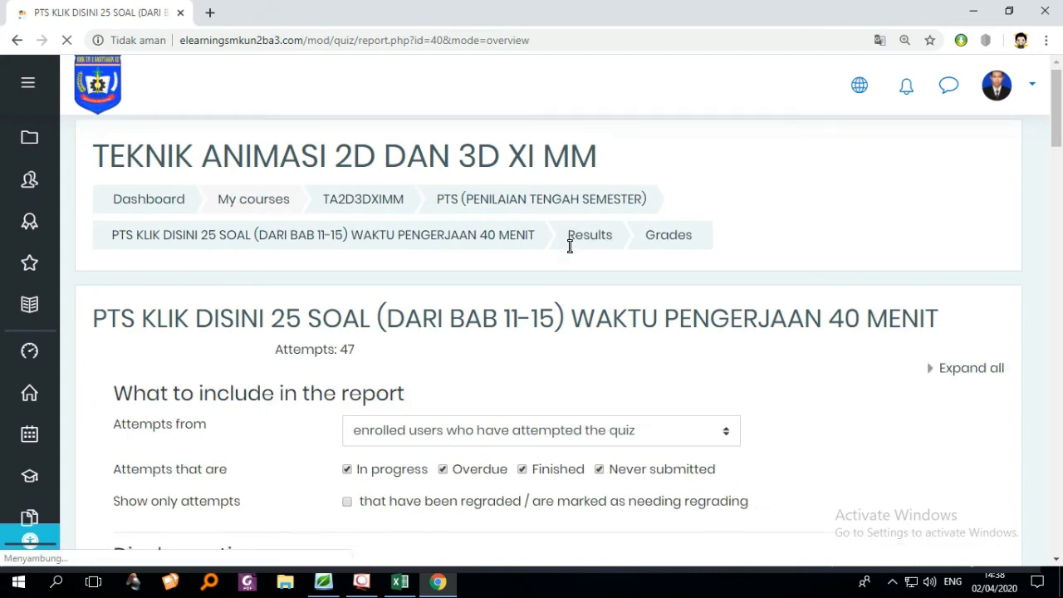
scroll(604, 319, "up", 2)
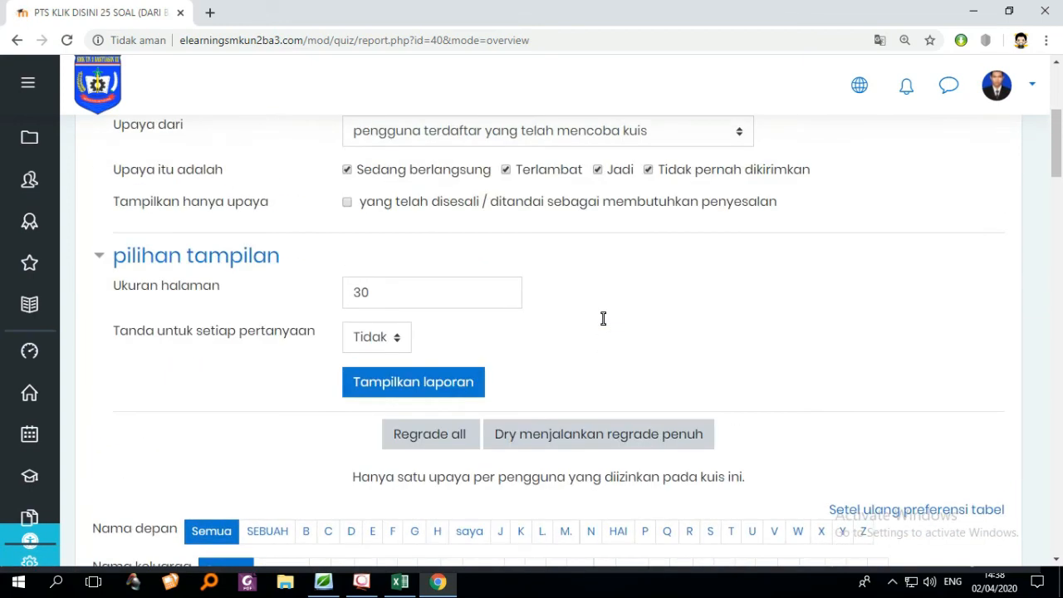
scroll(604, 319, "up", 2)
scroll(603, 319, "down", 3)
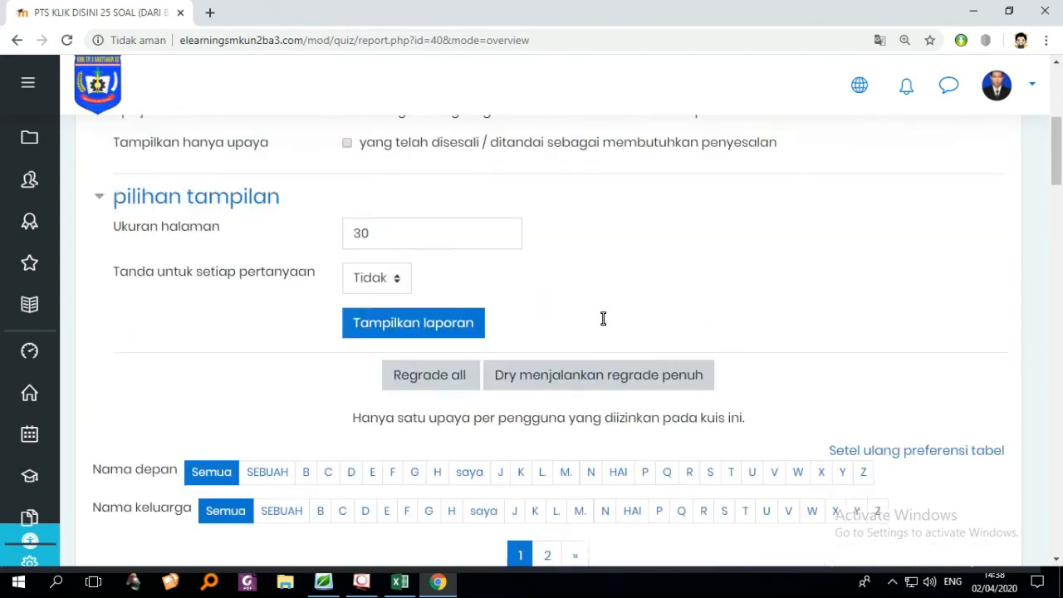
scroll(604, 317, "down", 5)
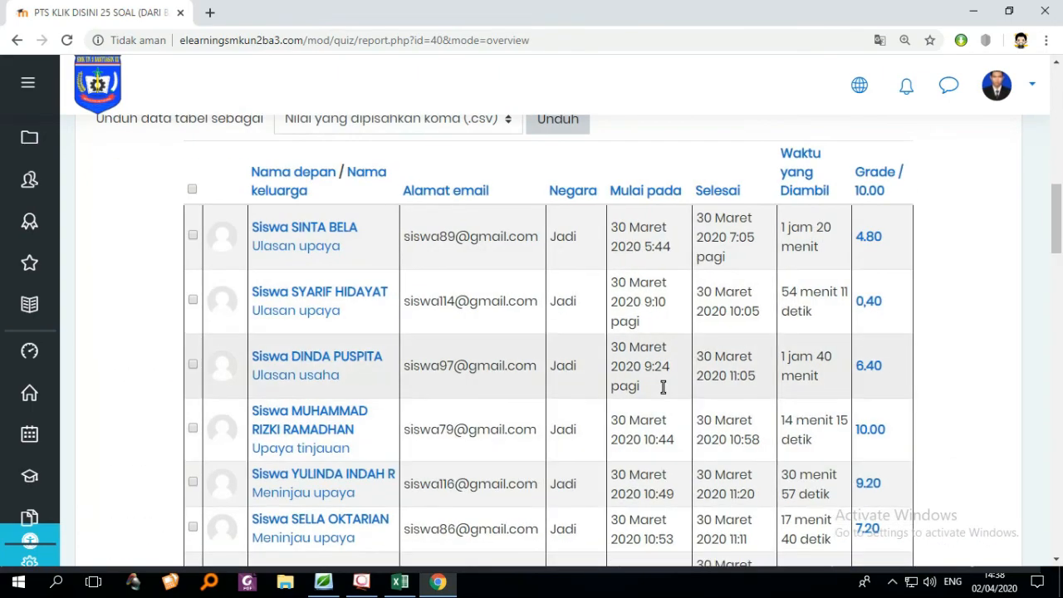
- Examine the remaining PTS quiz attempts, the overall average row and the chart of students per grade range
scroll(758, 280, "down", 9)
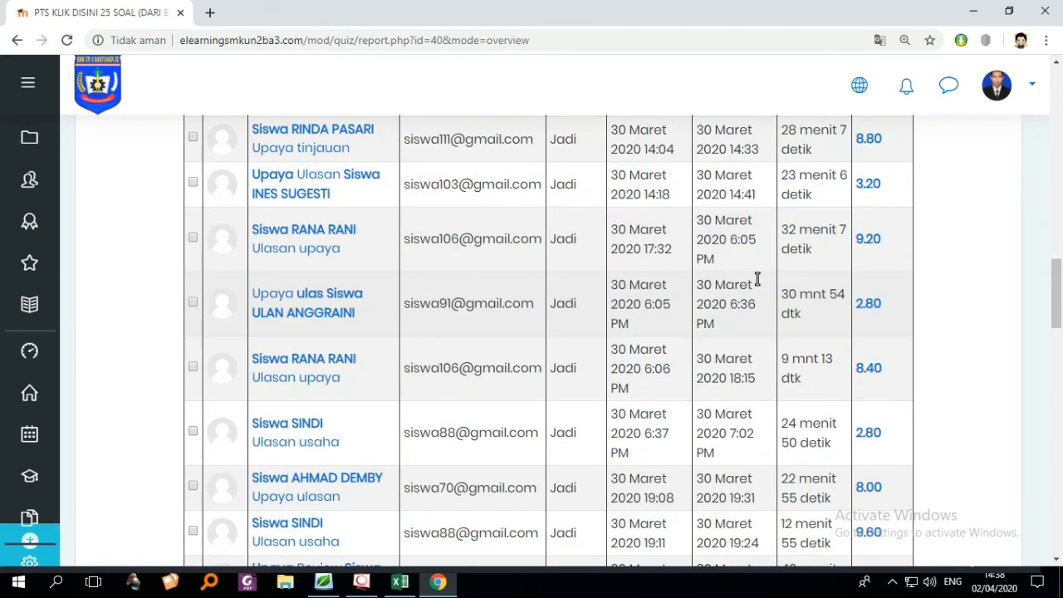
scroll(755, 360, "down", 10)
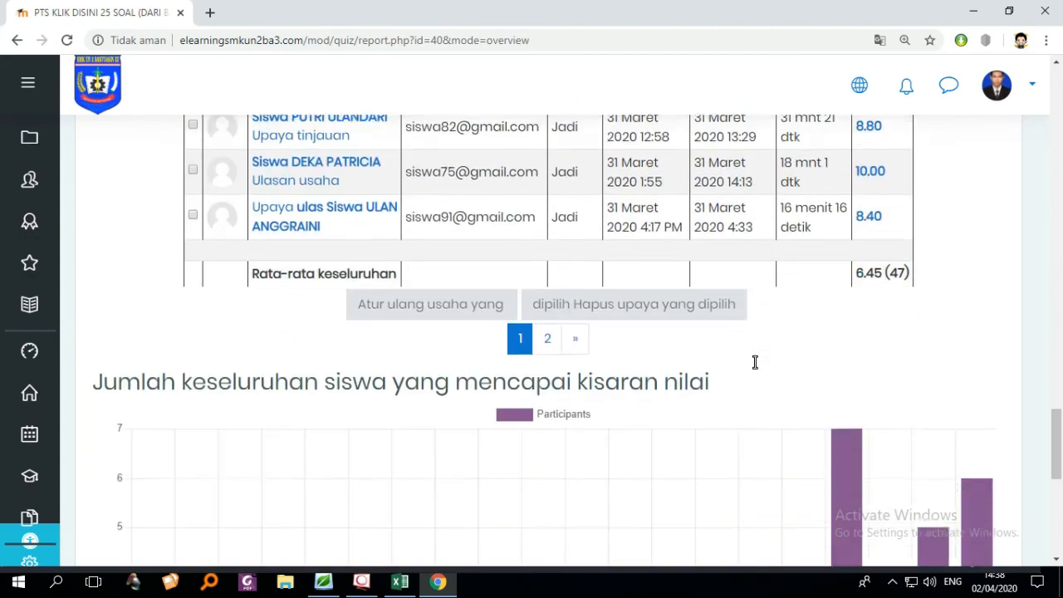
scroll(639, 357, "up", 1)
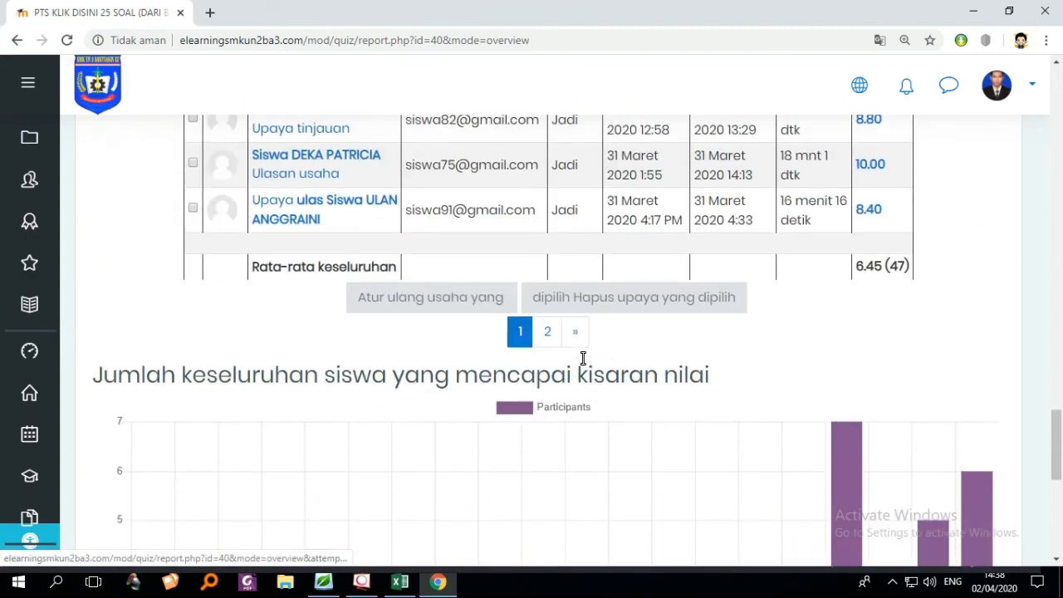
scroll(581, 360, "down", 5)
scroll(583, 358, "down", 1)
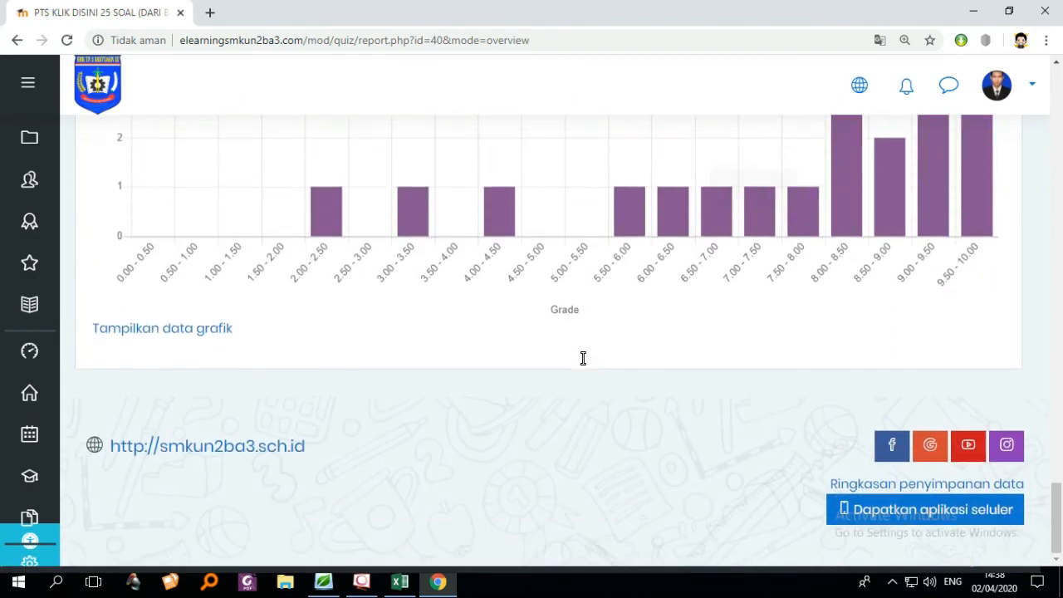
scroll(583, 358, "up", 10)
scroll(583, 358, "down", 3)
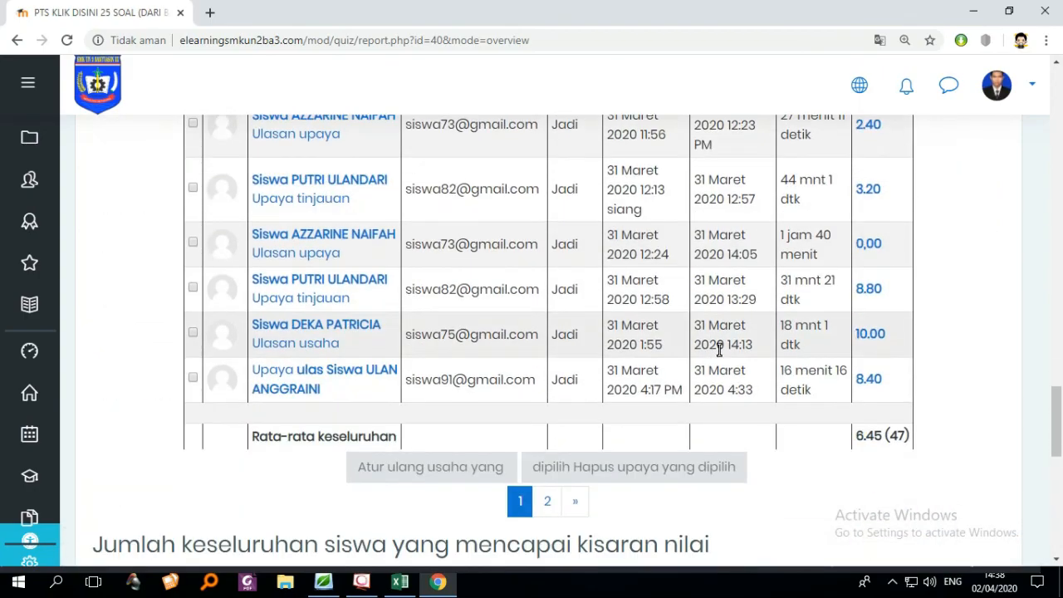
- Set the attempts table's download format to Microsoft Excel (.xlsx) and dismiss the Chrome update notice
scroll(720, 346, "up", 10)
scroll(715, 351, "up", 8)
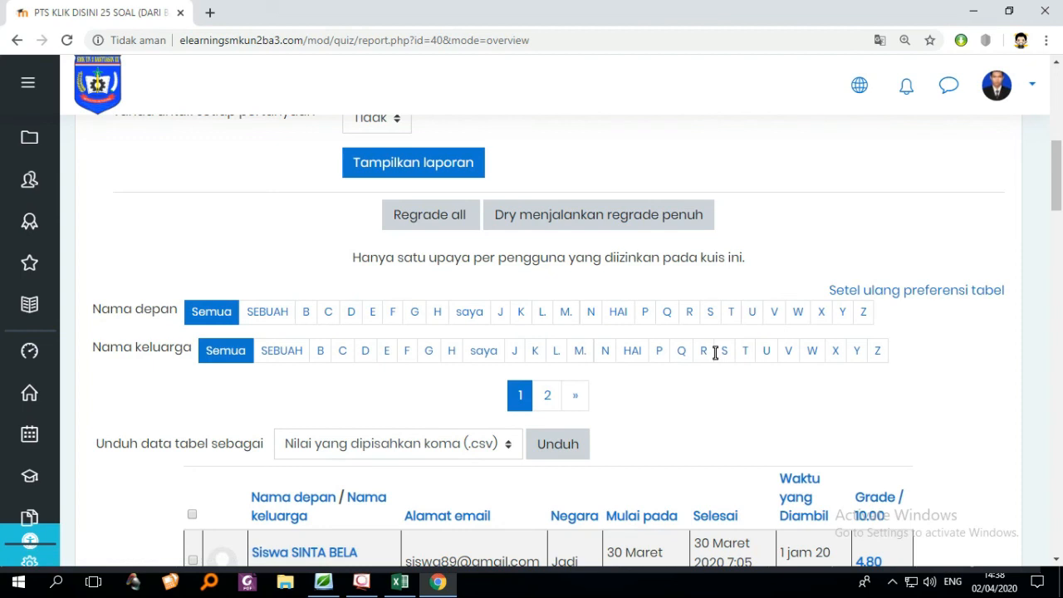
left_click(433, 445)
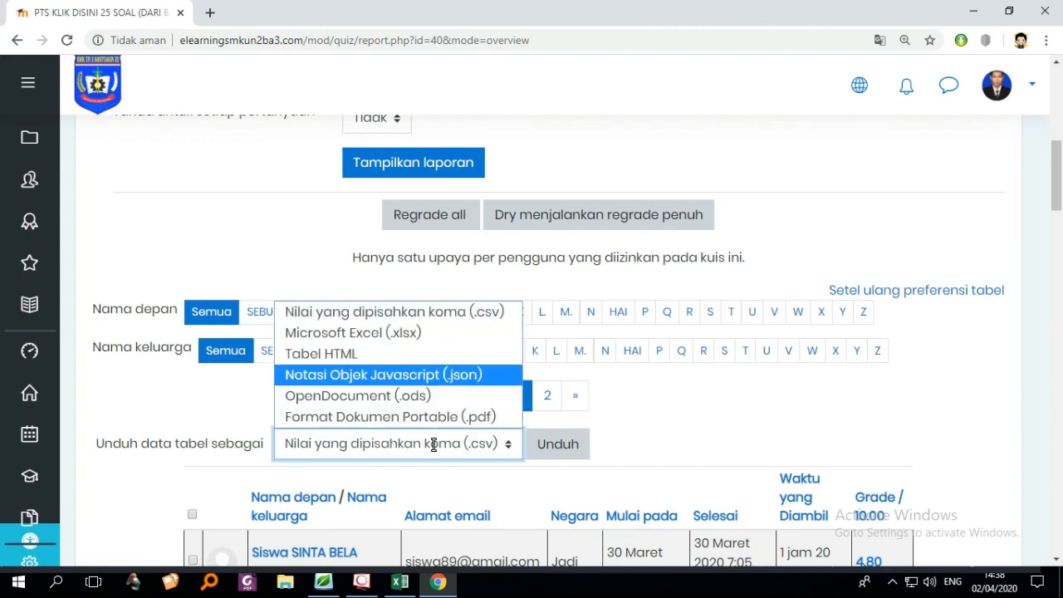
left_click(407, 334)
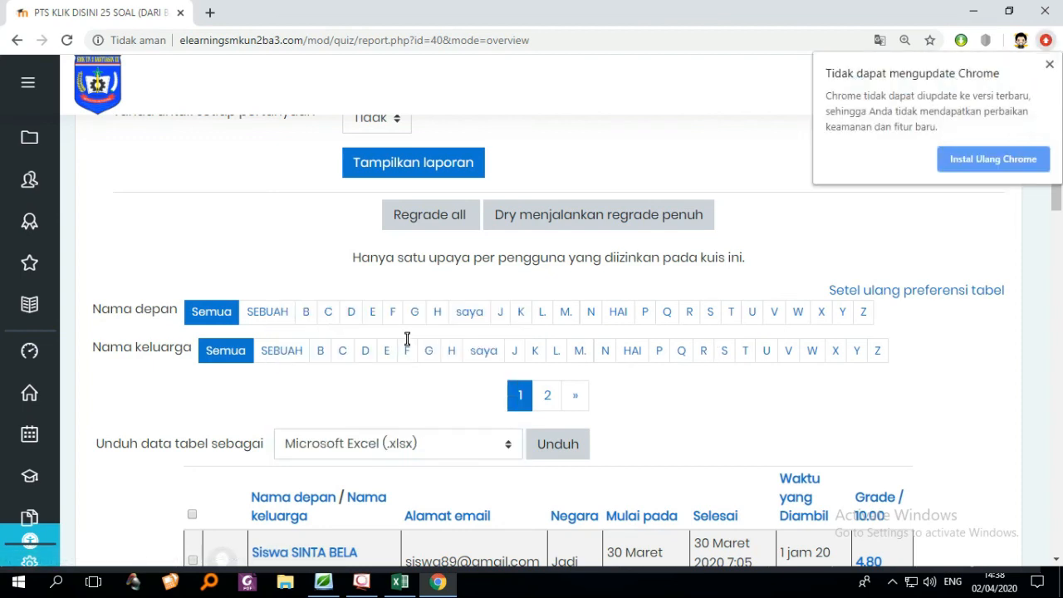
key("Tab")
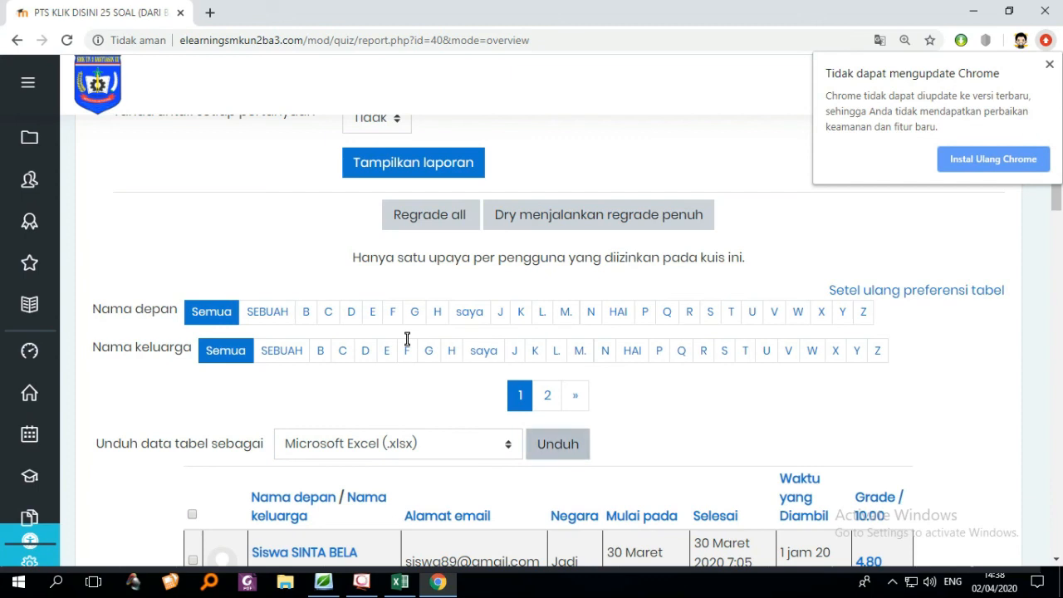
left_click(1049, 68)
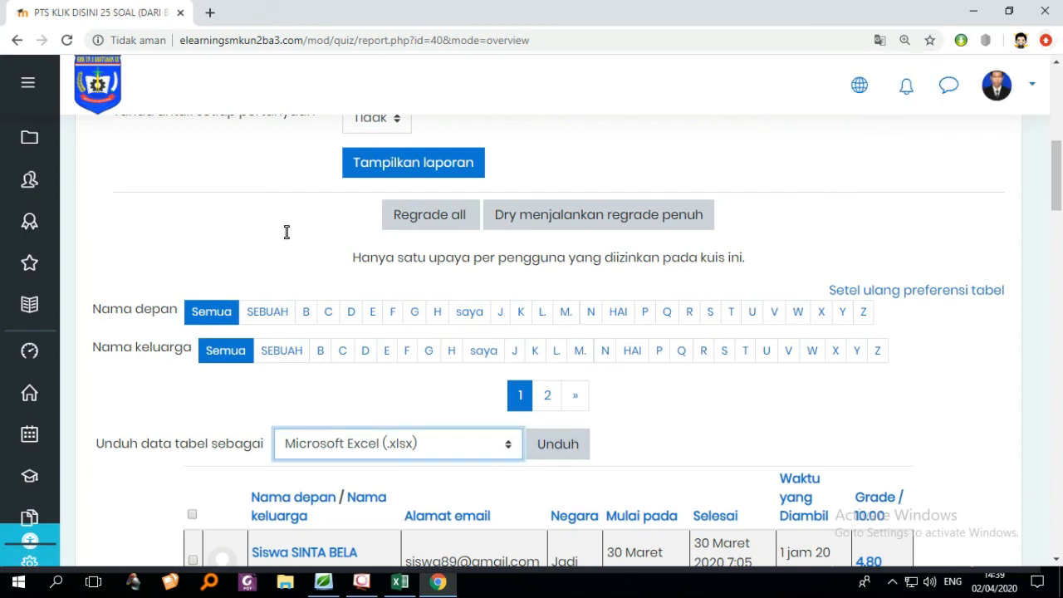
- Return to the TA2D3DXIMM course page and review the attendance, PTS quiz and video upload activities with their access restrictions
scroll(306, 304, "up", 2)
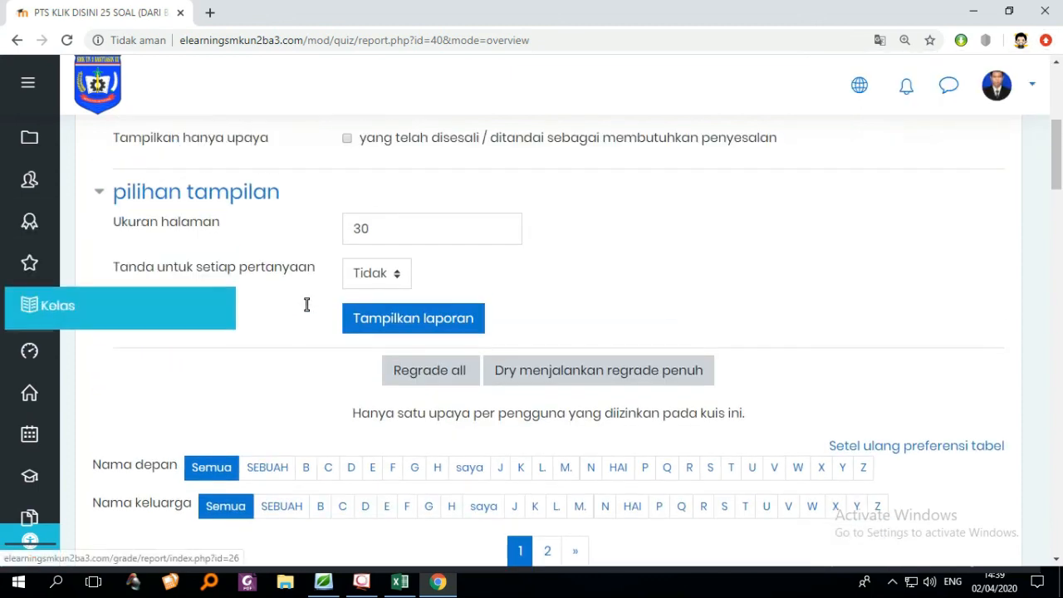
scroll(307, 304, "up", 5)
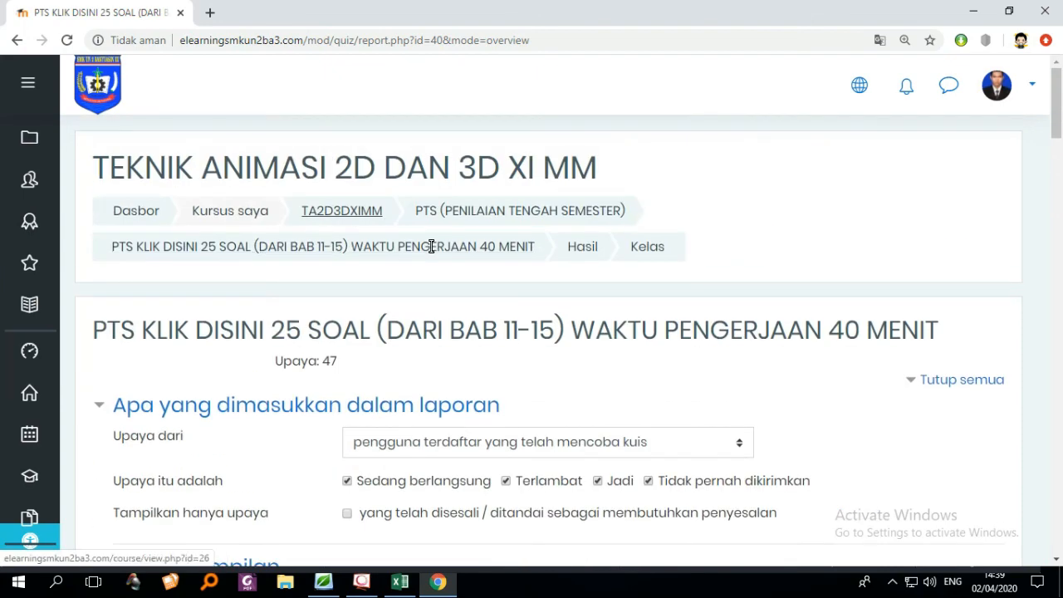
left_click(327, 210)
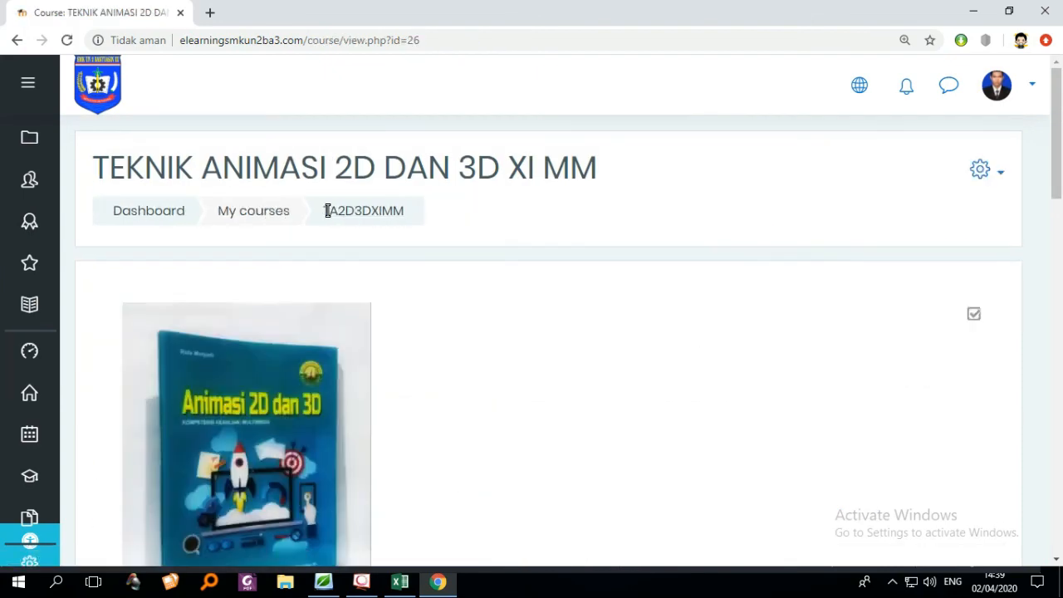
scroll(327, 210, "down", 8)
scroll(327, 210, "up", 3)
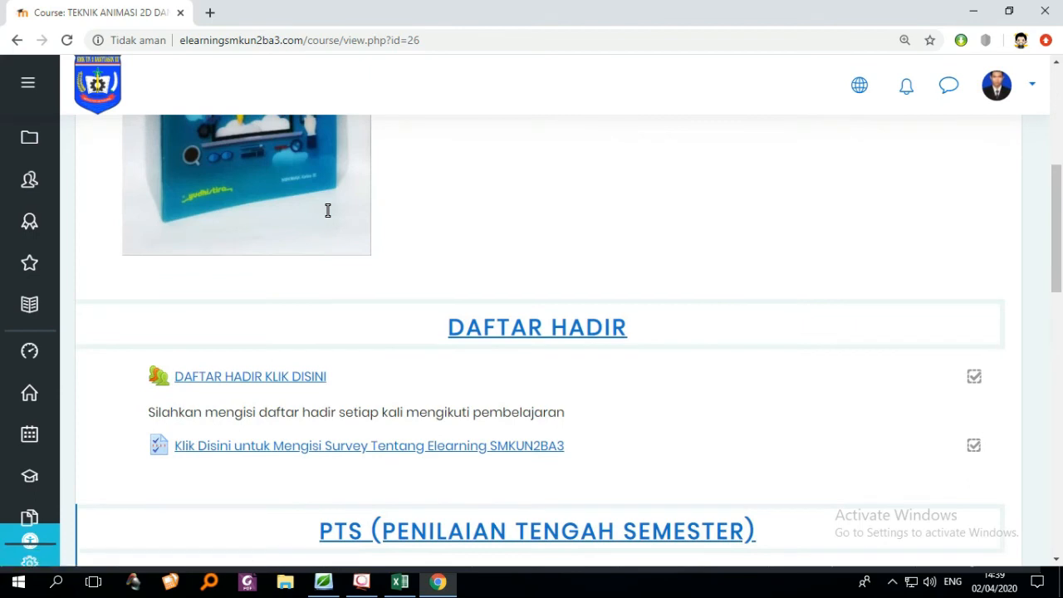
scroll(328, 210, "up", 2)
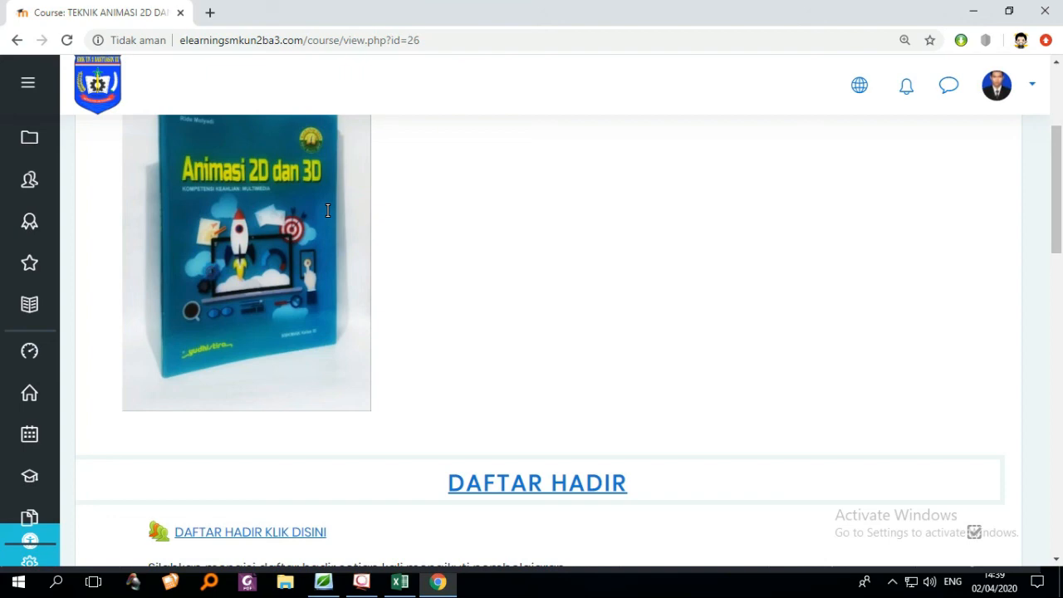
scroll(327, 210, "down", 8)
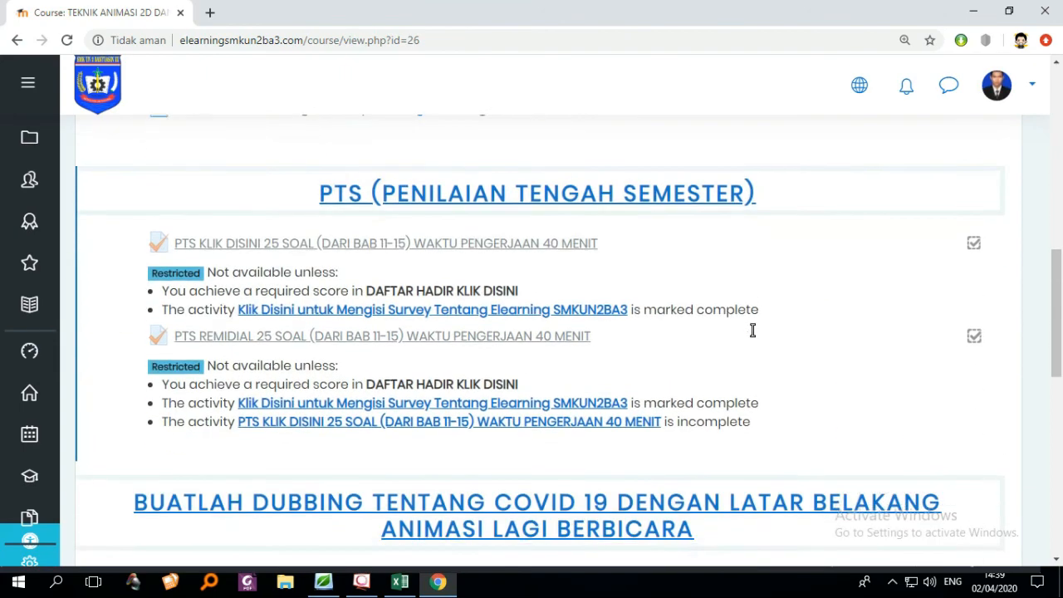
scroll(754, 331, "down", 5)
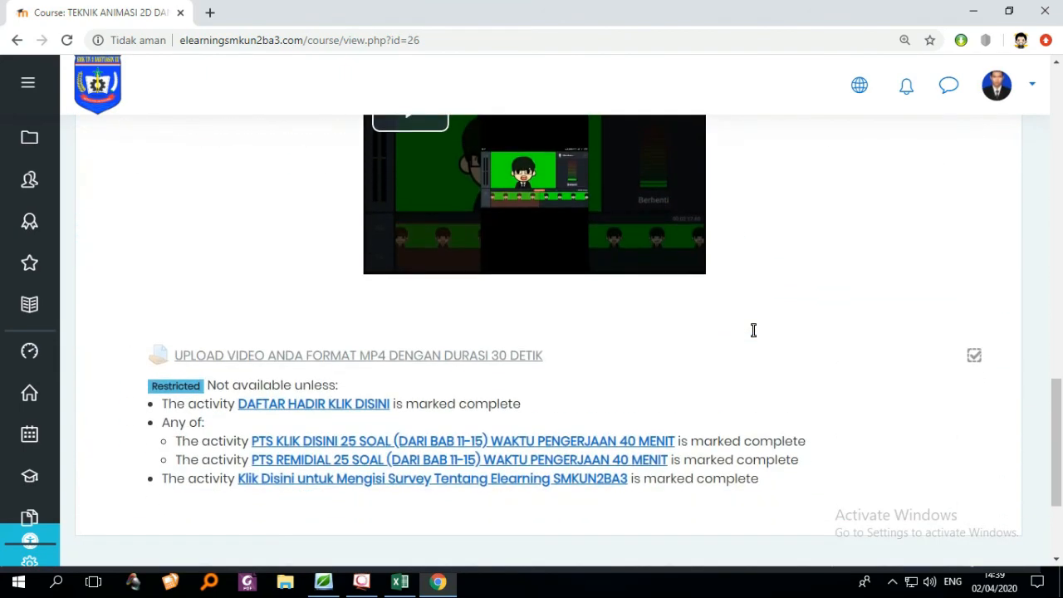
scroll(753, 331, "down", 2)
scroll(754, 331, "up", 12)
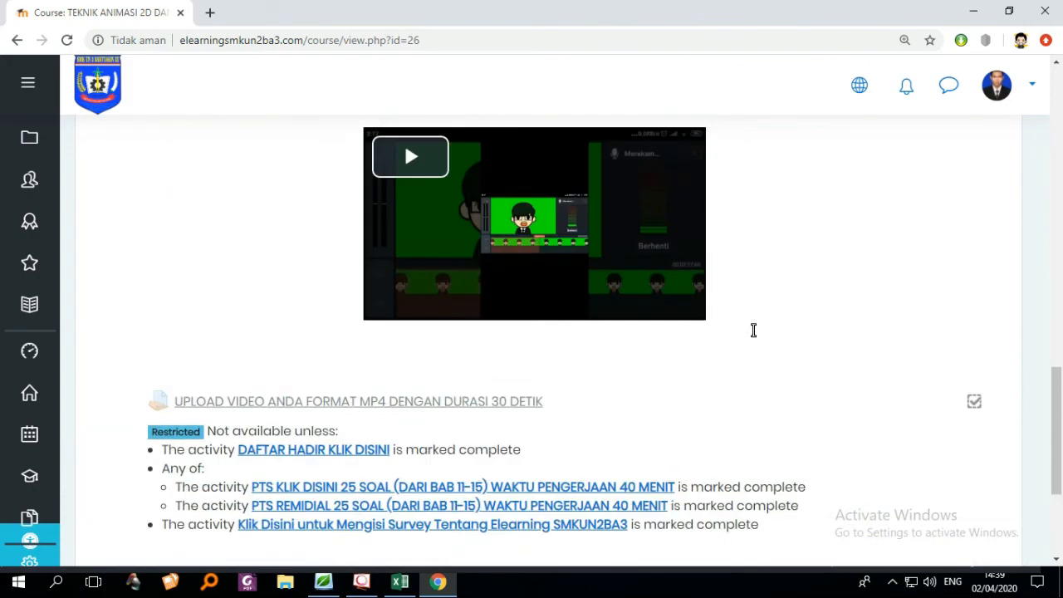
scroll(753, 331, "up", 1)
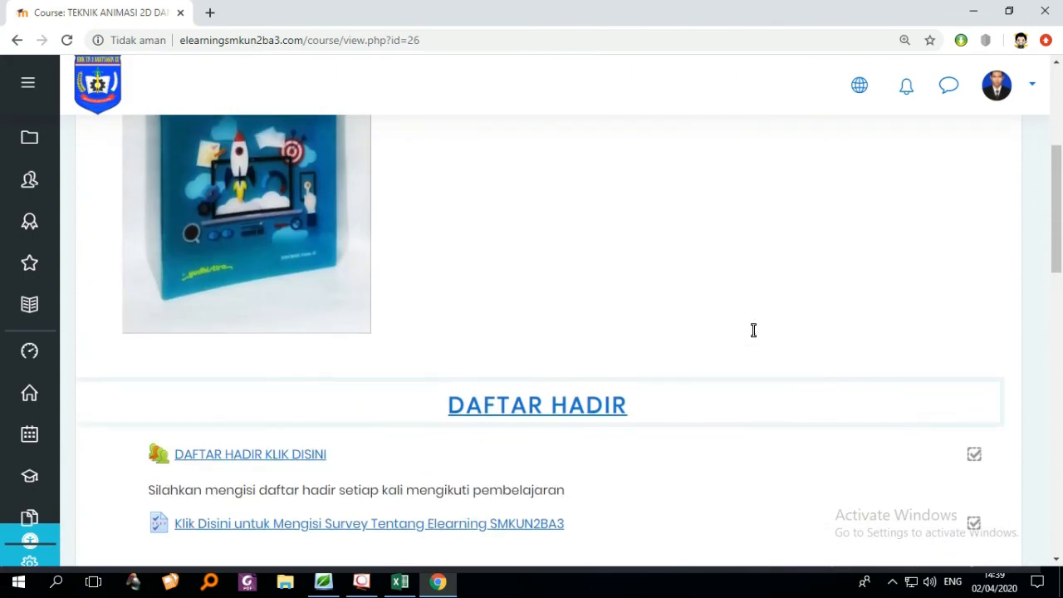
scroll(754, 331, "down", 5)
left_click(891, 584)
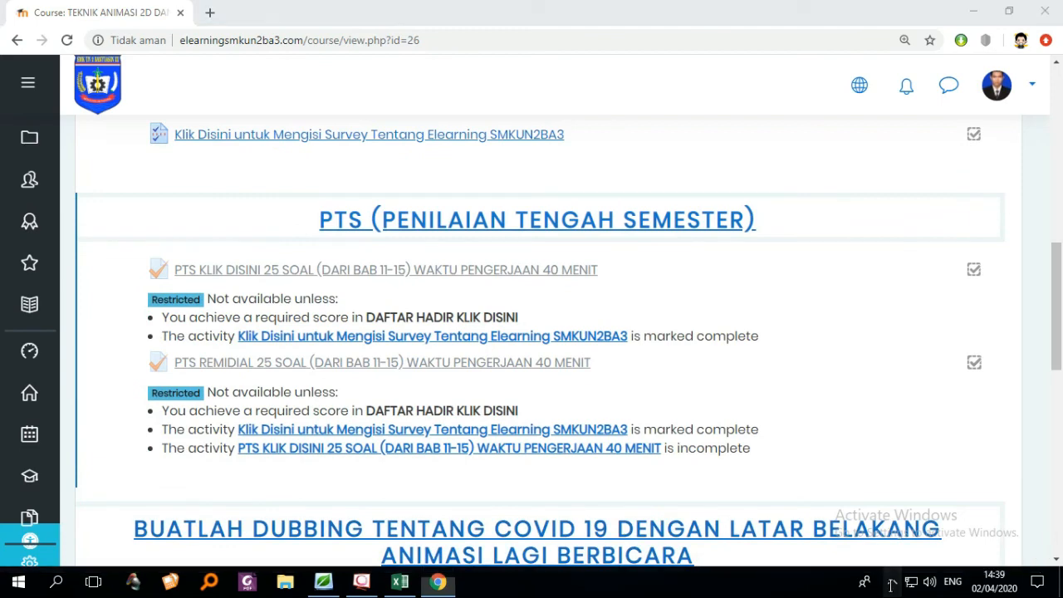
left_click(937, 550)
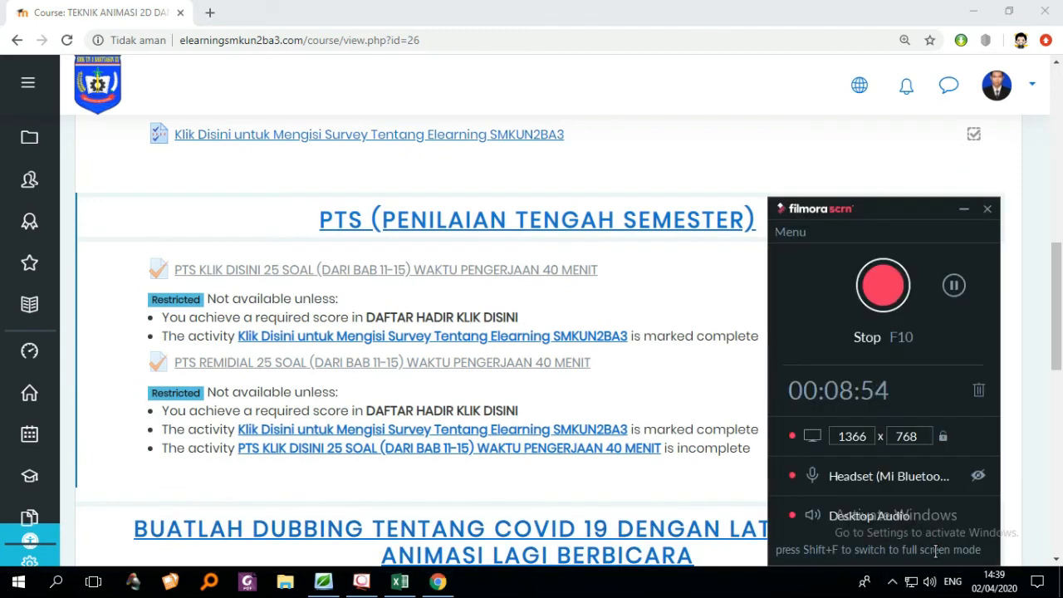